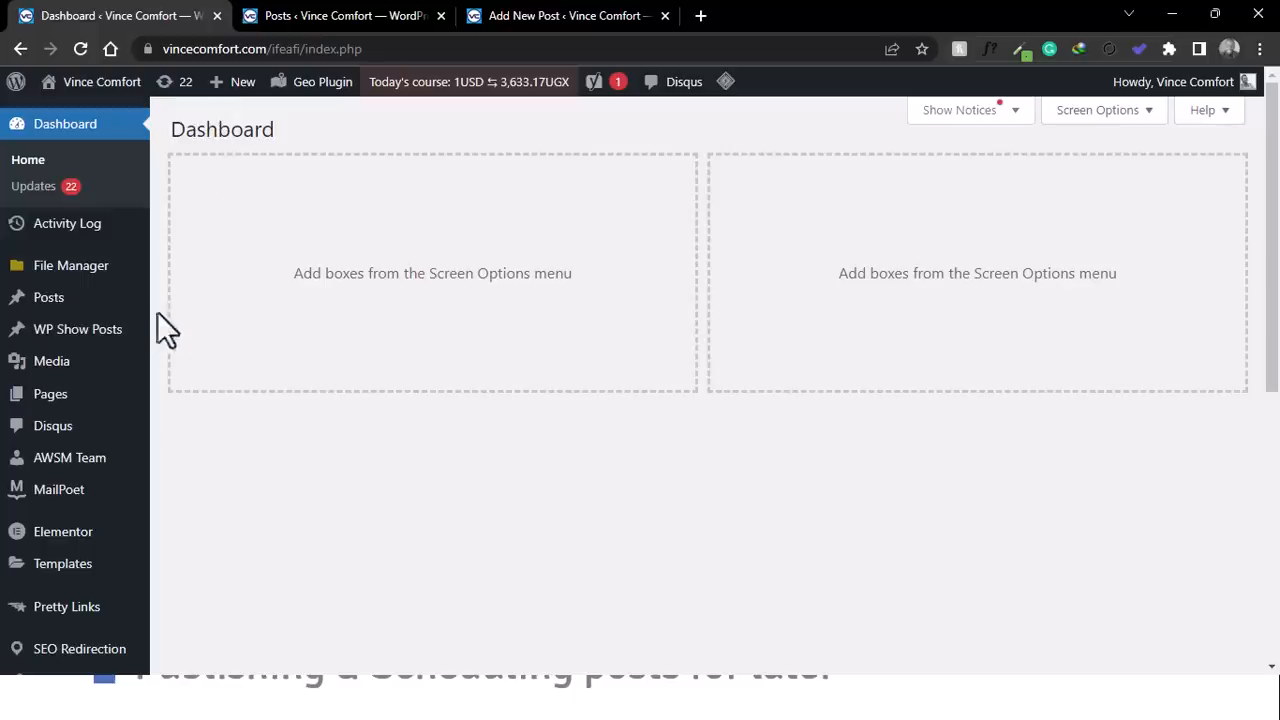
# - Look over the site's list of all posts and the blank Add New Post editor
pyautogui.moveTo(44, 310)
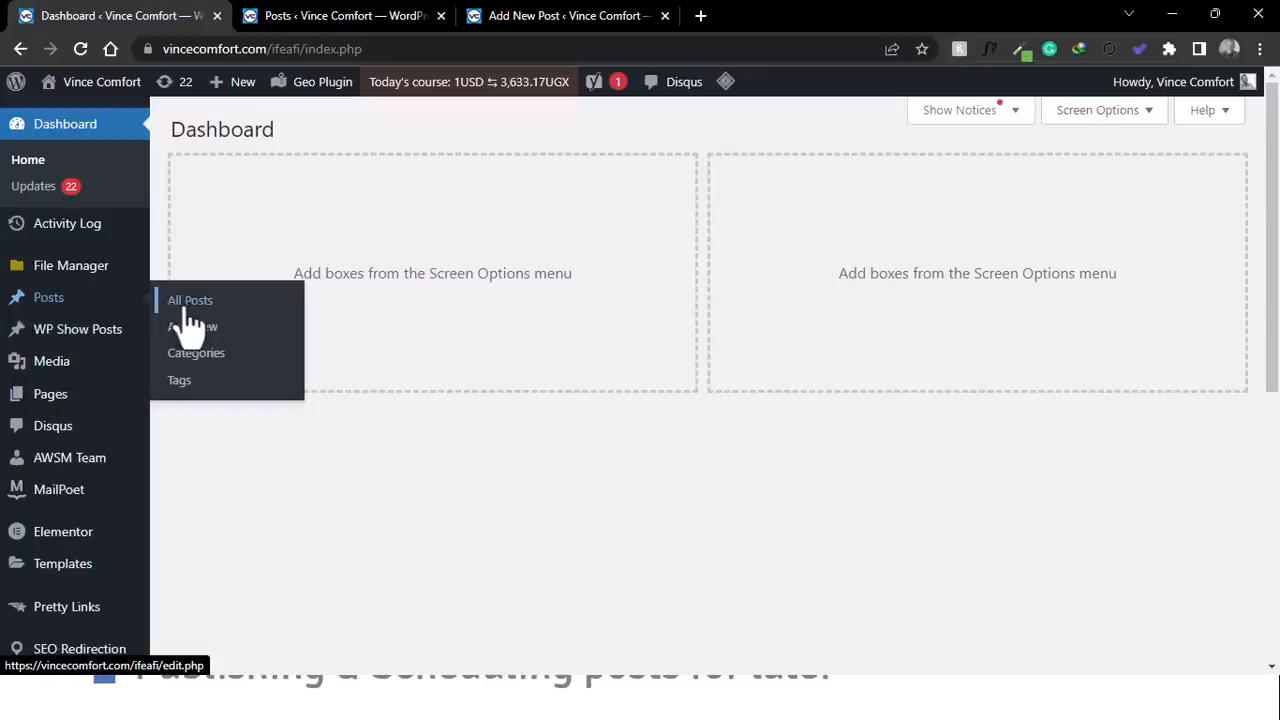
pyautogui.click(354, 15)
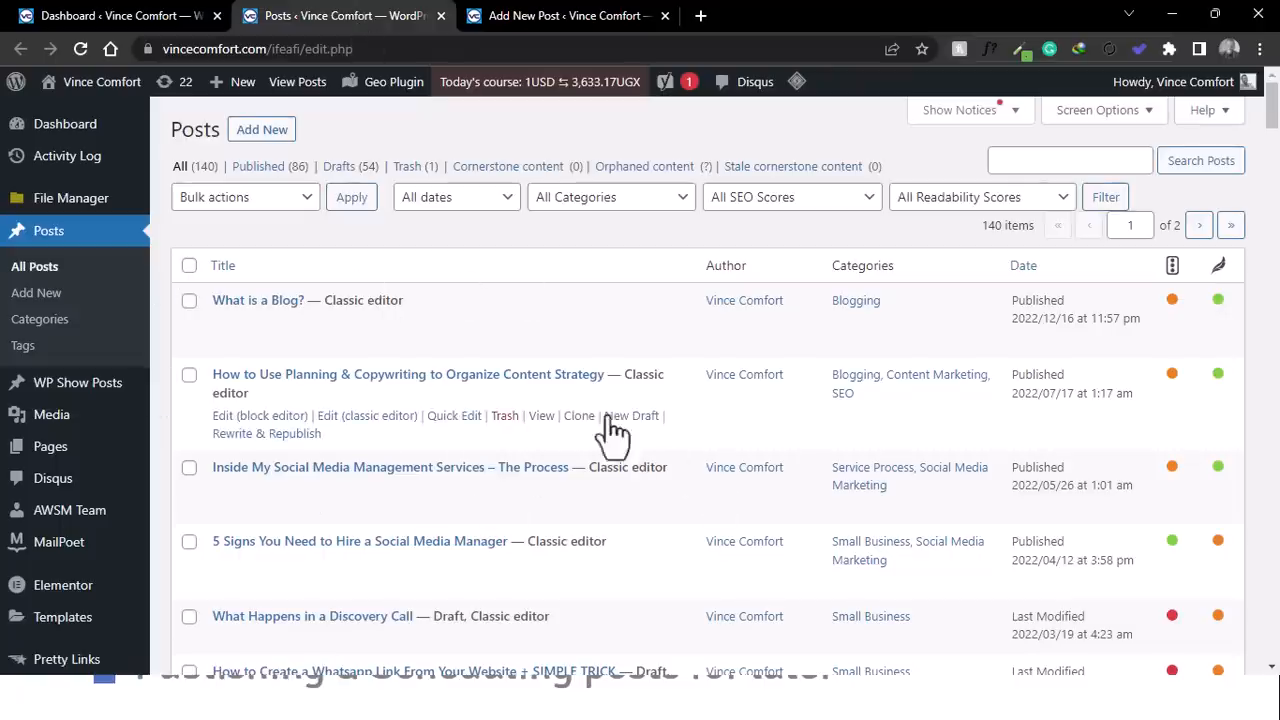
pyautogui.click(140, 14)
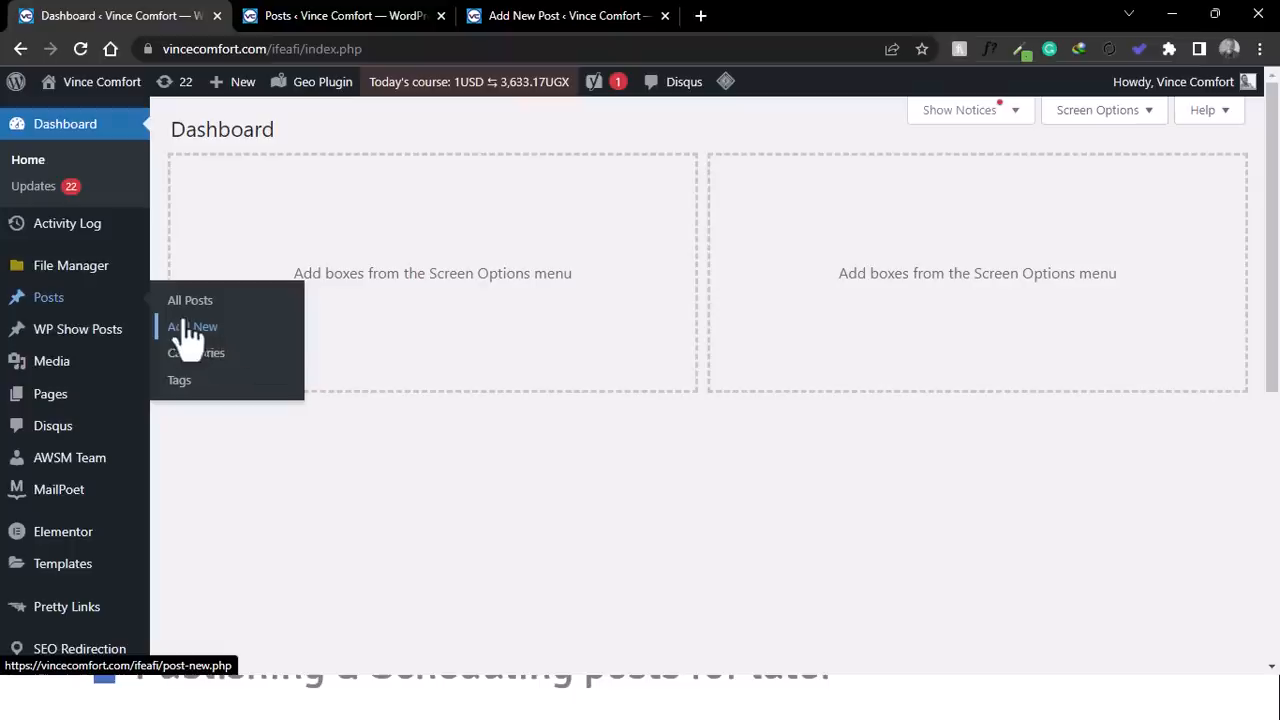
pyautogui.click(518, 17)
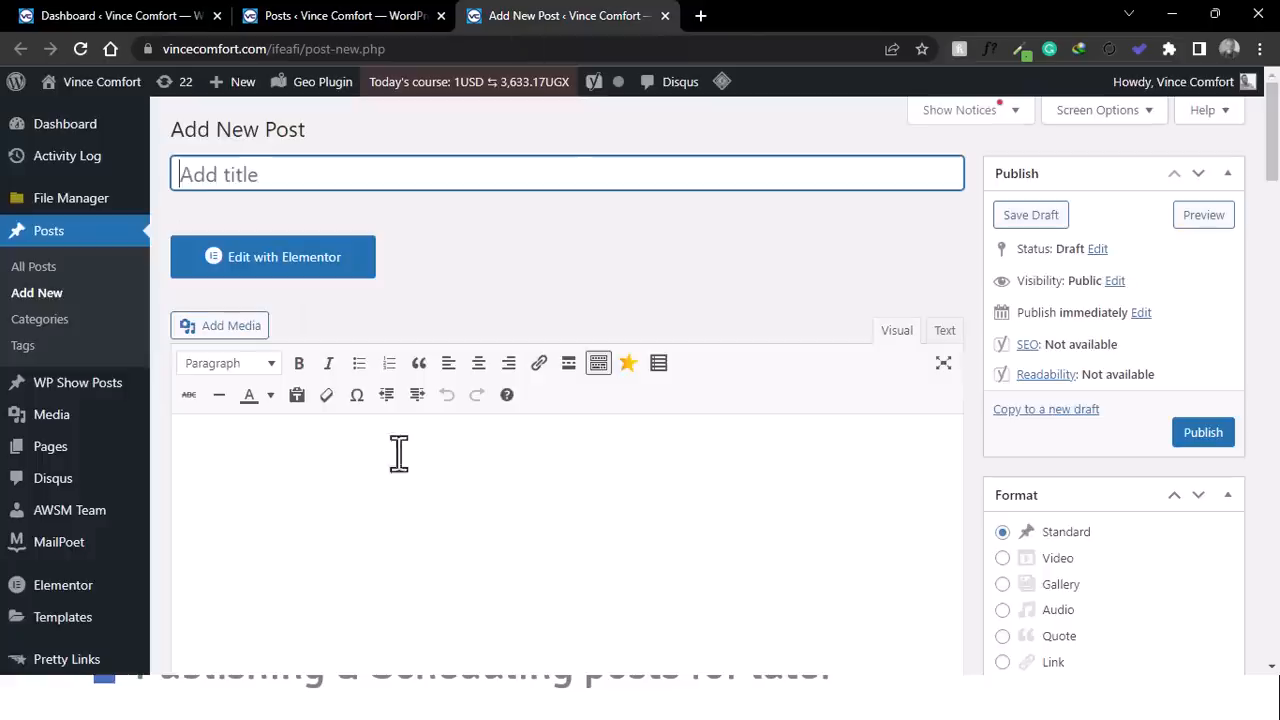
pyautogui.scroll(-8, 548, 242)
pyautogui.scroll(8, 546, 243)
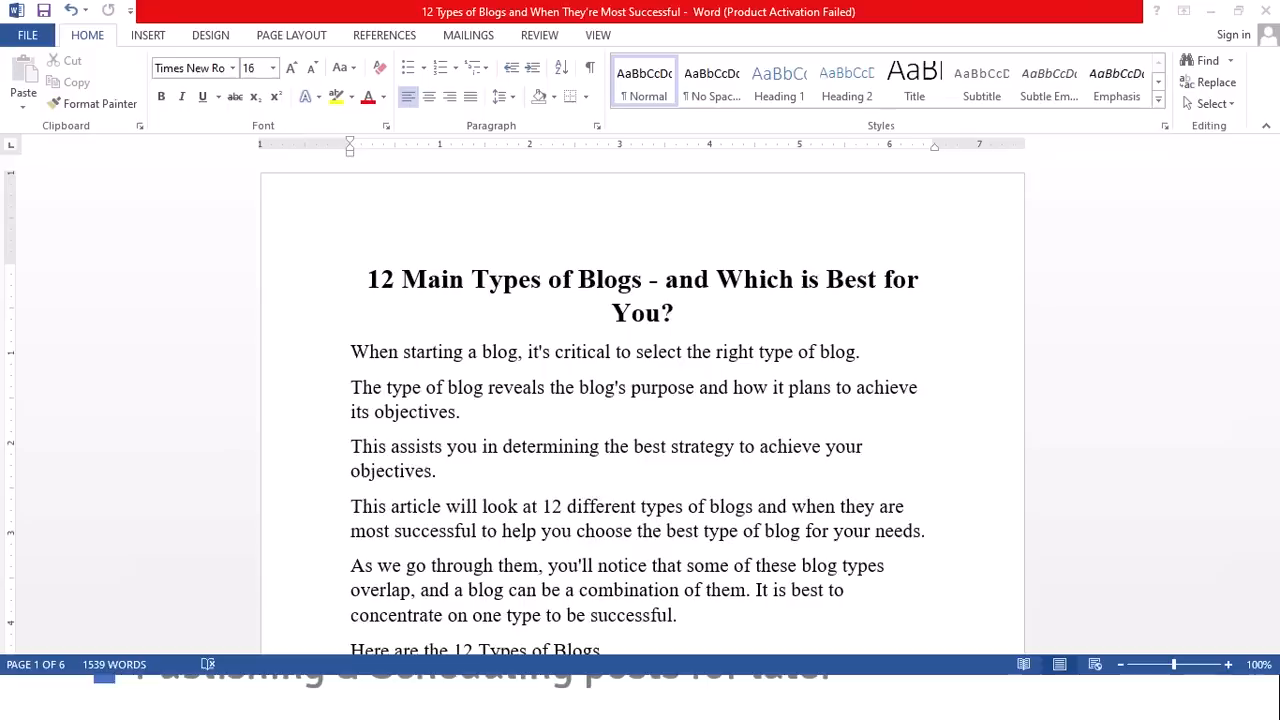
# - Switch to Word to review the article draft on types of blogs, and view its accompanying cover image
pyautogui.click(794, 351)
pyautogui.scroll(-12, 651, 329)
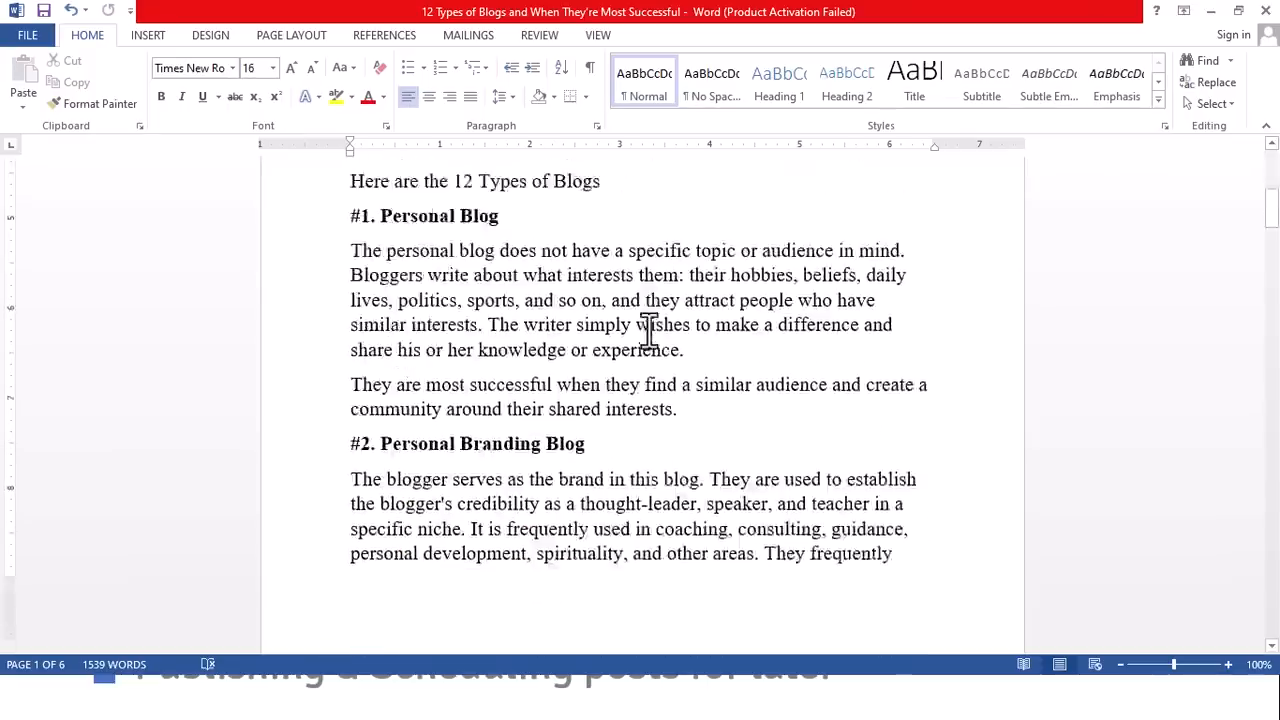
pyautogui.scroll(12, 628, 343)
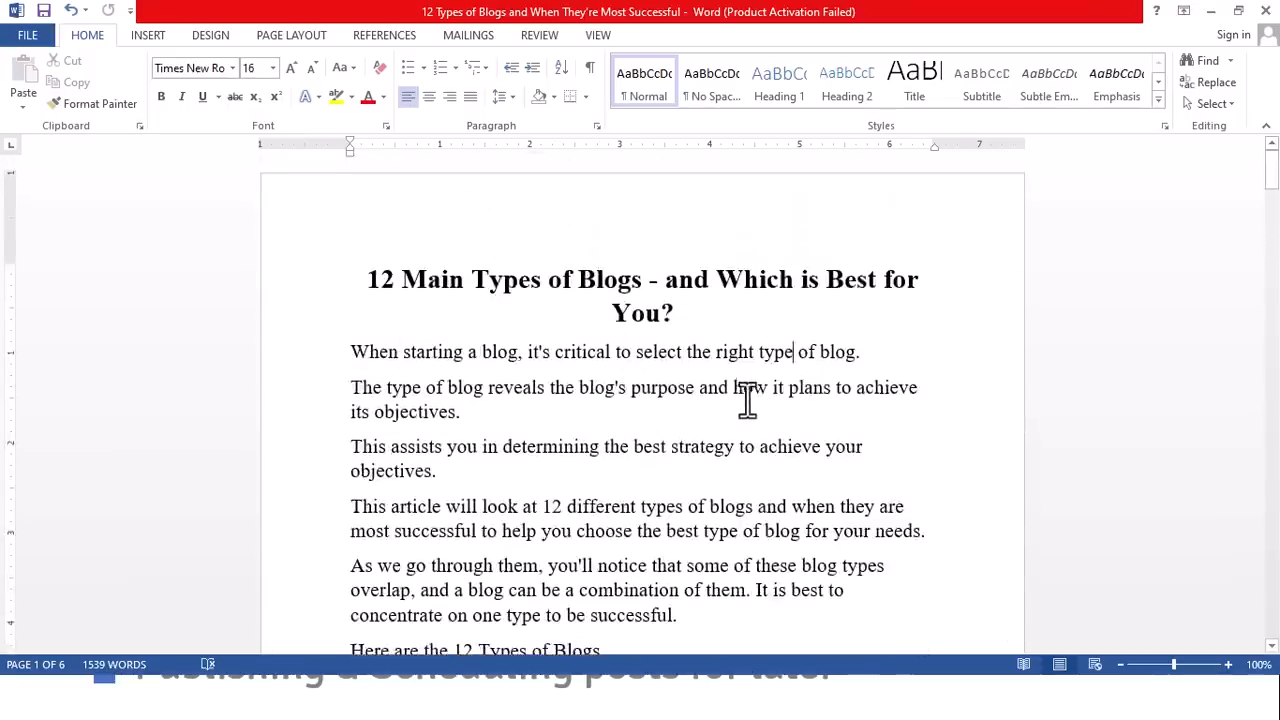
pyautogui.press('alt')
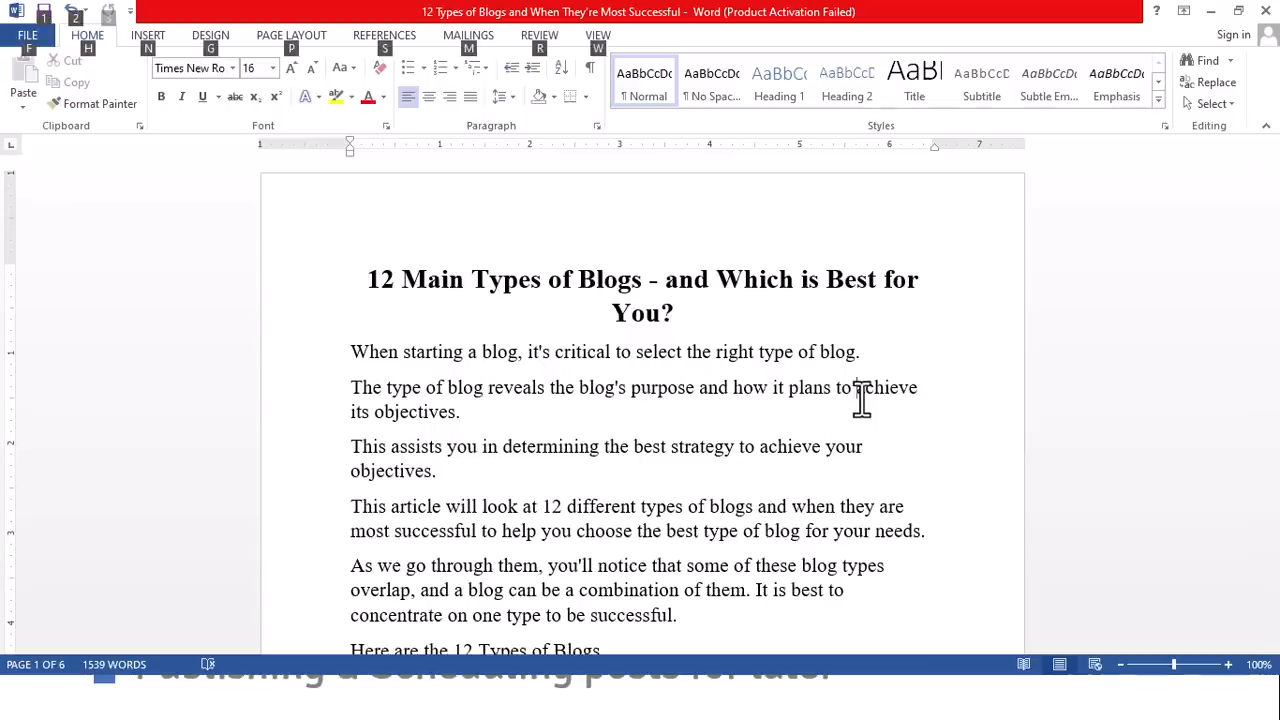
pyautogui.press('alt')
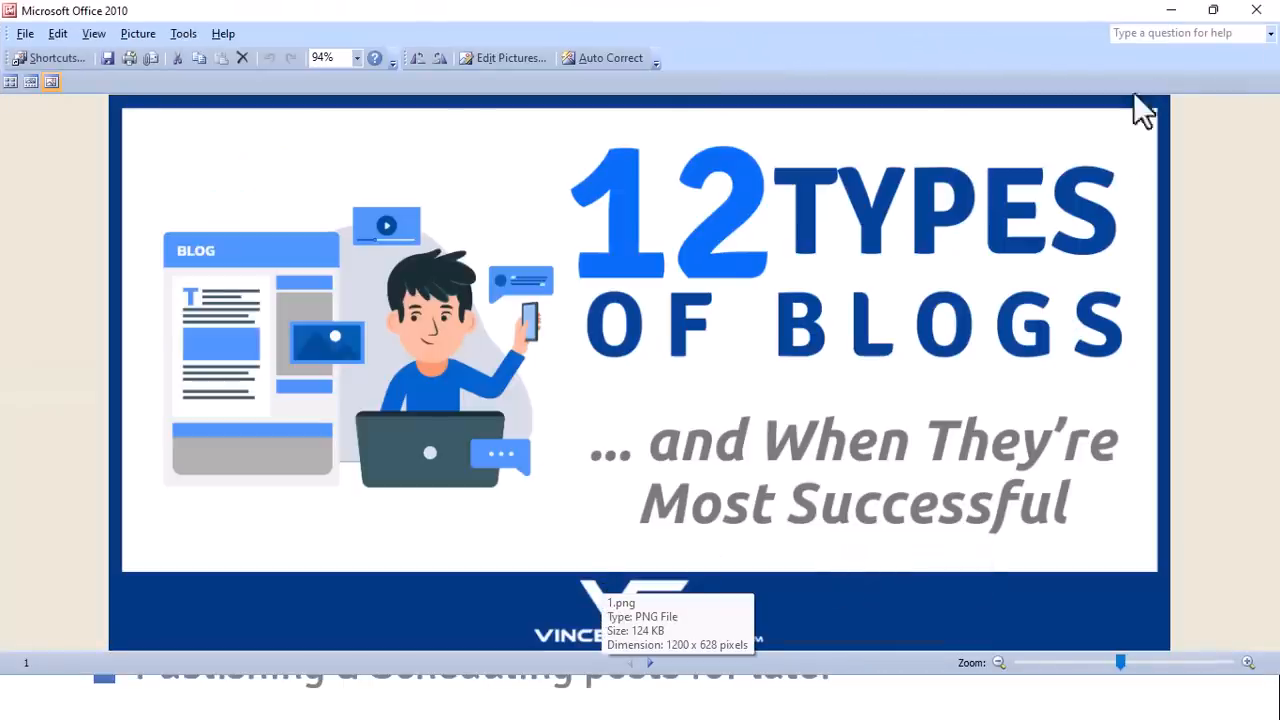
pyautogui.click(1172, 12)
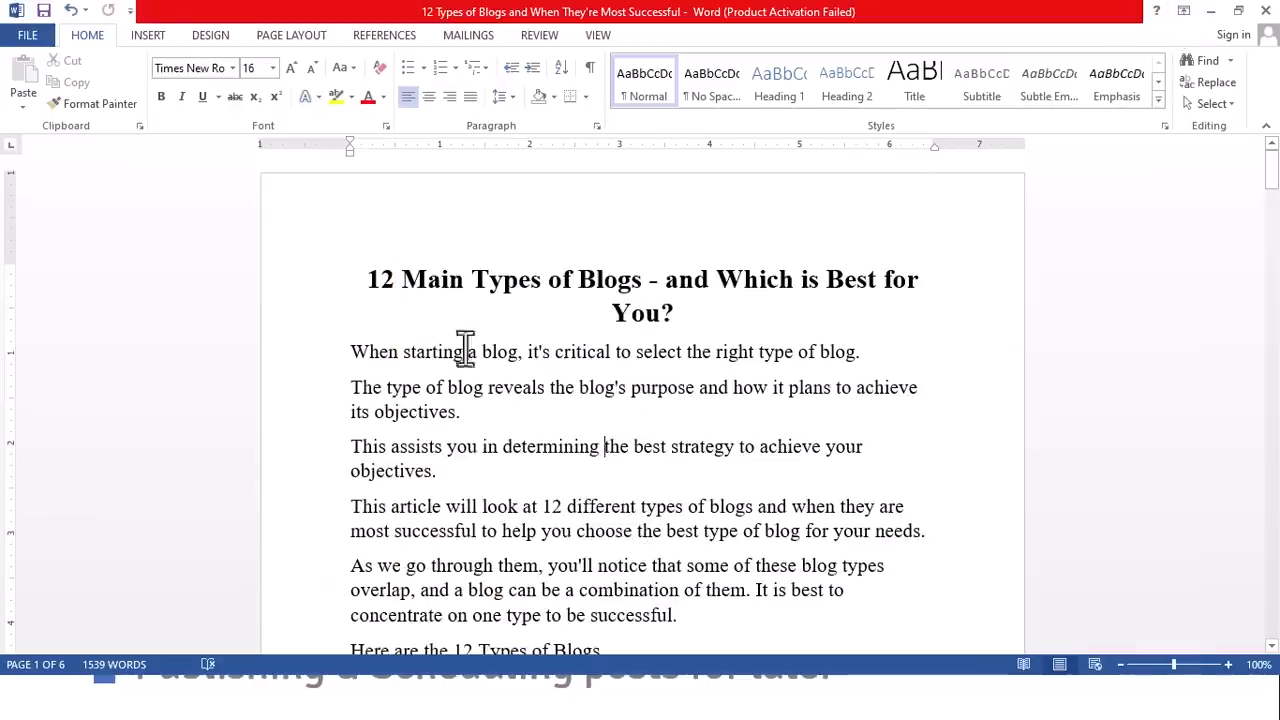
pyautogui.hotkey('alt', 'Tab')
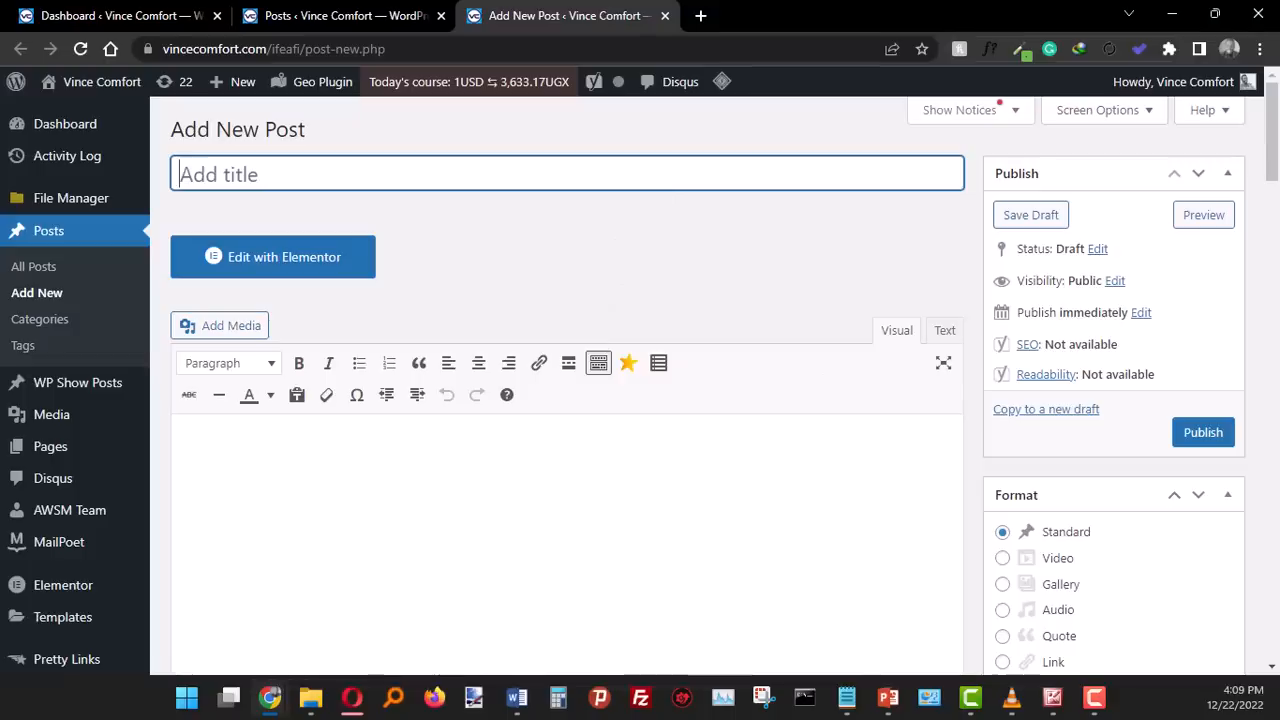
# - Return to the new post in Chrome and examine its title field and content area
pyautogui.click(517, 697)
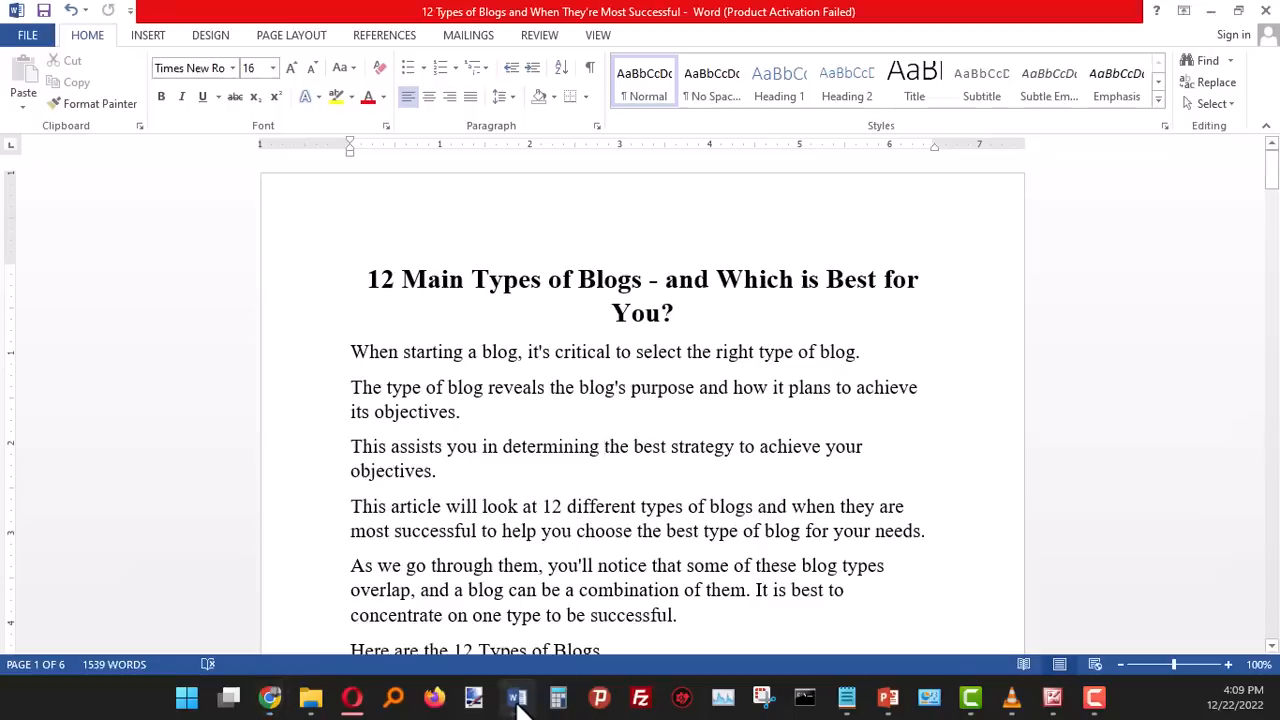
pyautogui.click(518, 702)
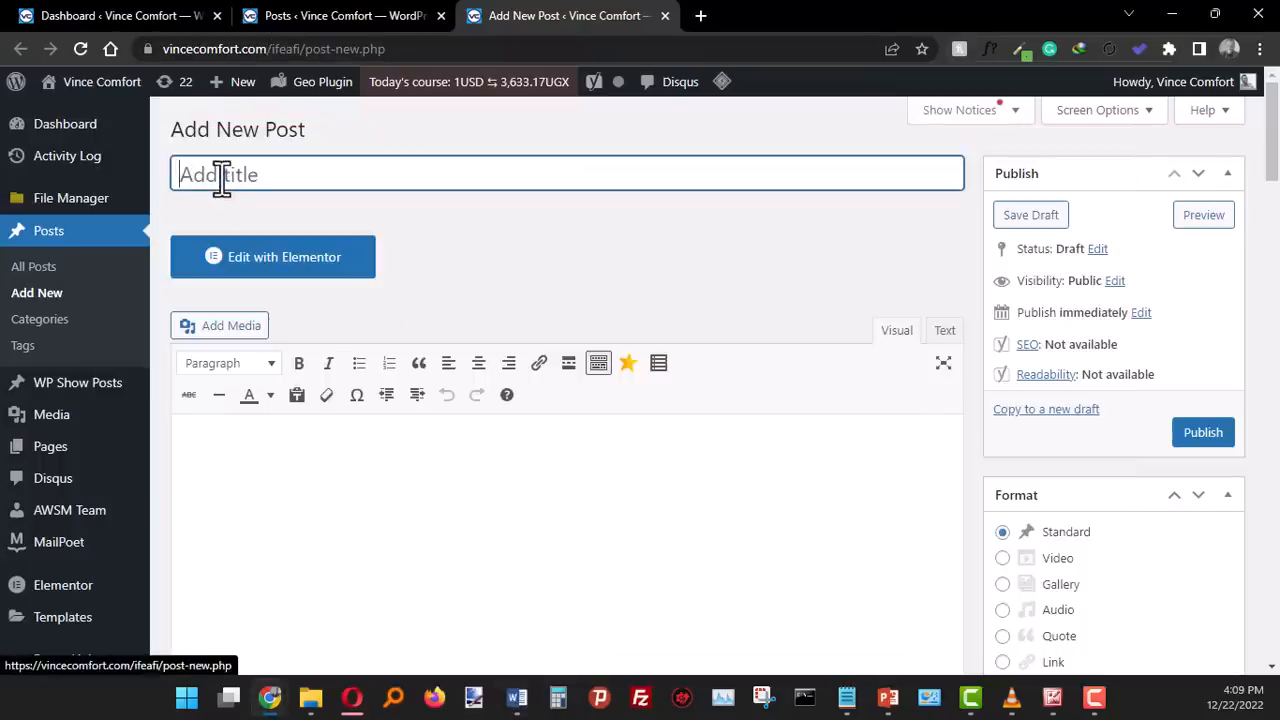
pyautogui.click(470, 508)
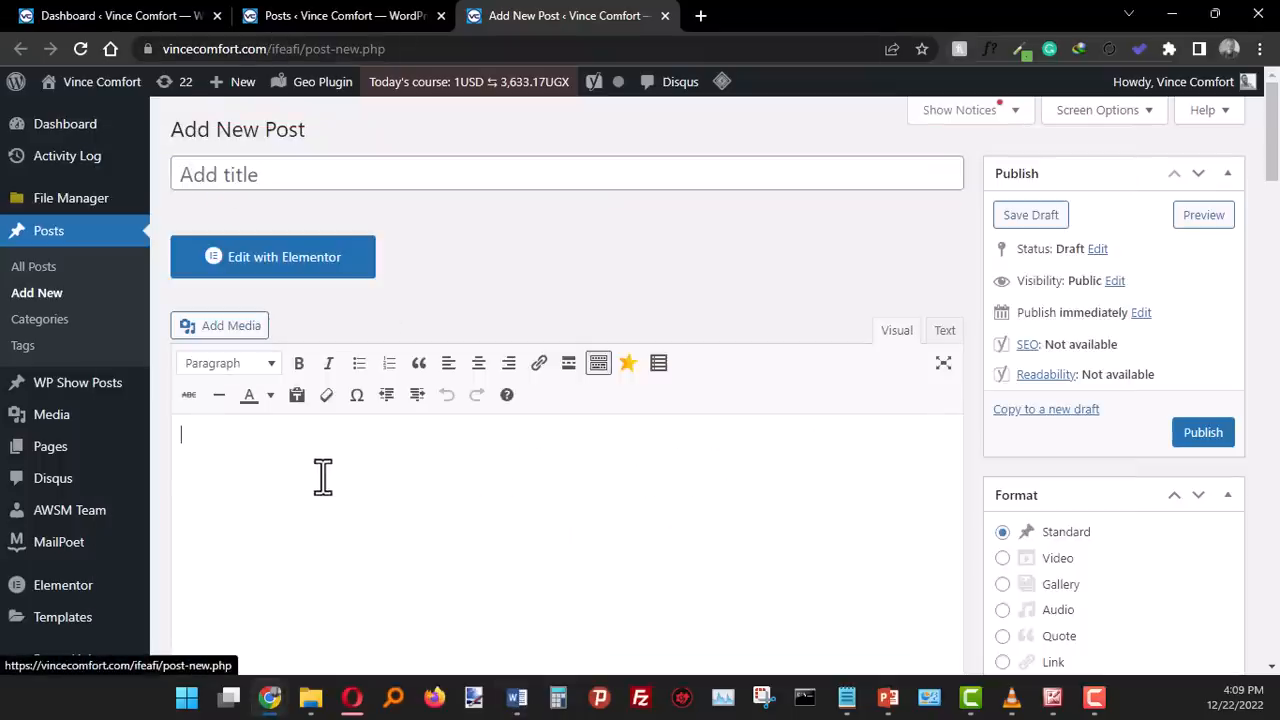
pyautogui.scroll(-1, 643, 477)
pyautogui.scroll(1, 643, 477)
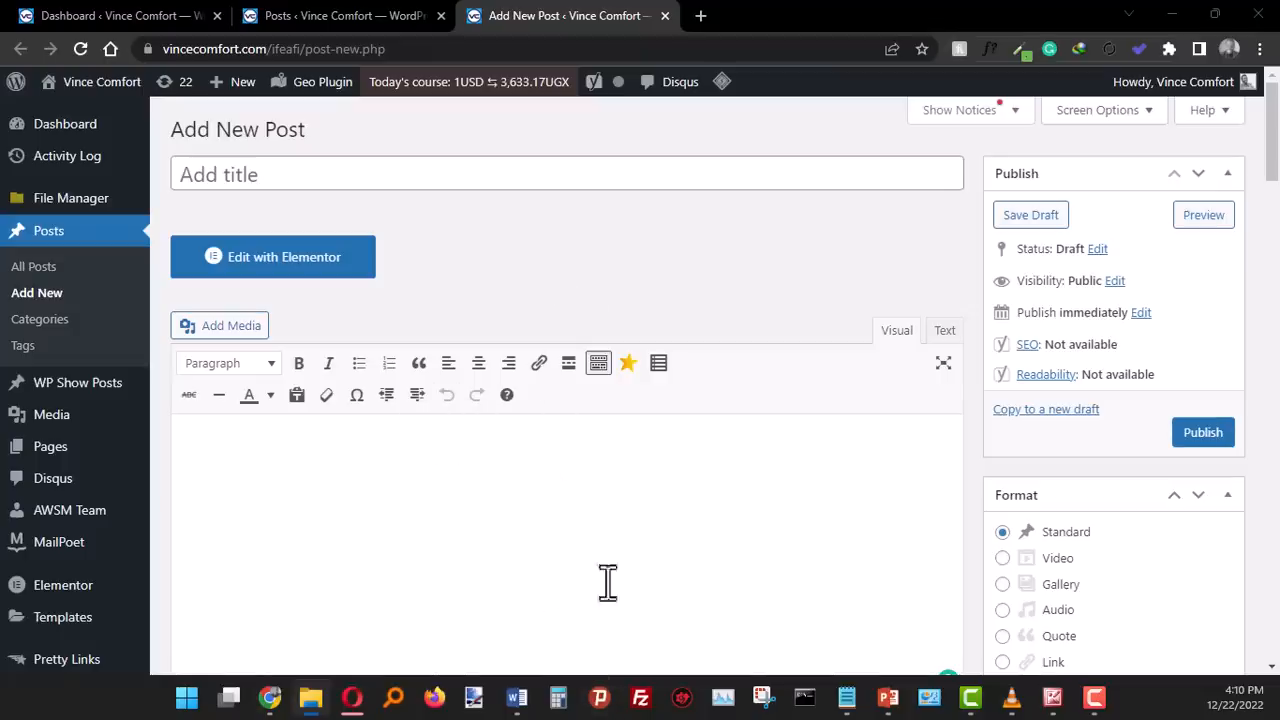
# - Copy the heading "12 Main Types of Blogs - and Which is Best for You?" from the Word document into the new post's title
pyautogui.click(516, 698)
pyautogui.click(403, 281)
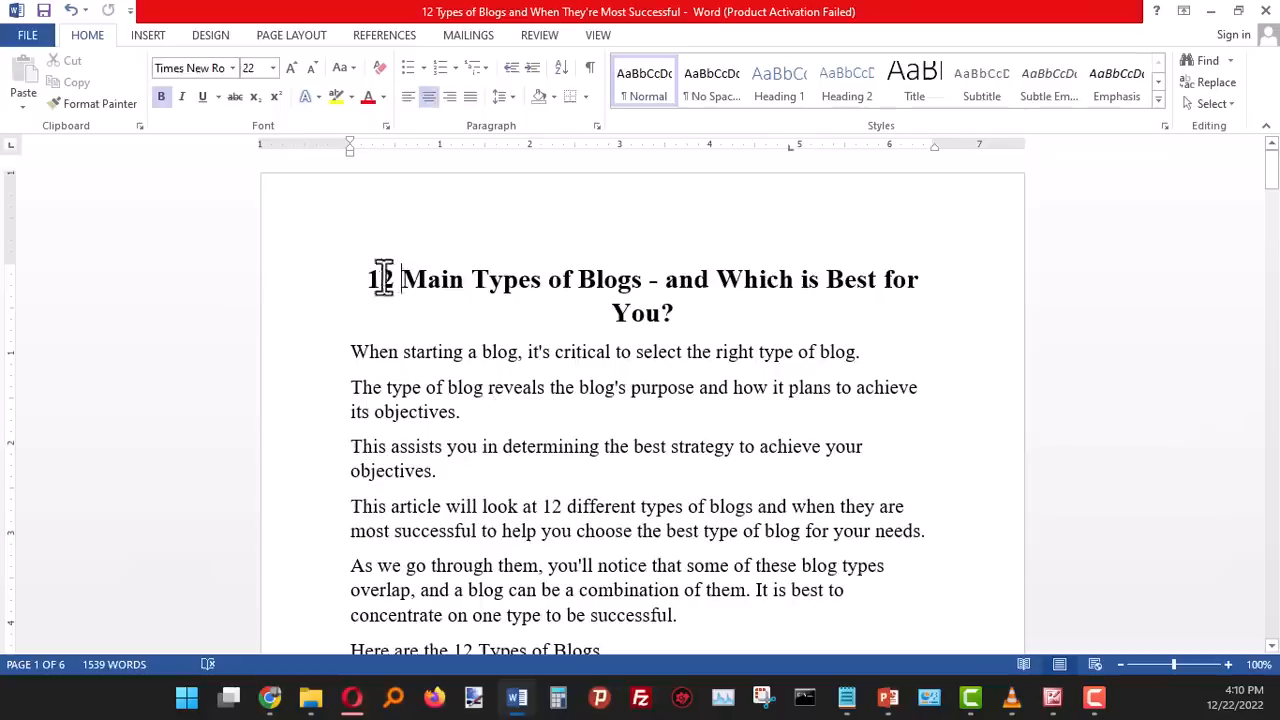
pyautogui.moveTo(370, 279); pyautogui.dragTo(677, 300)
pyautogui.hotkey('ctrl', 'c')
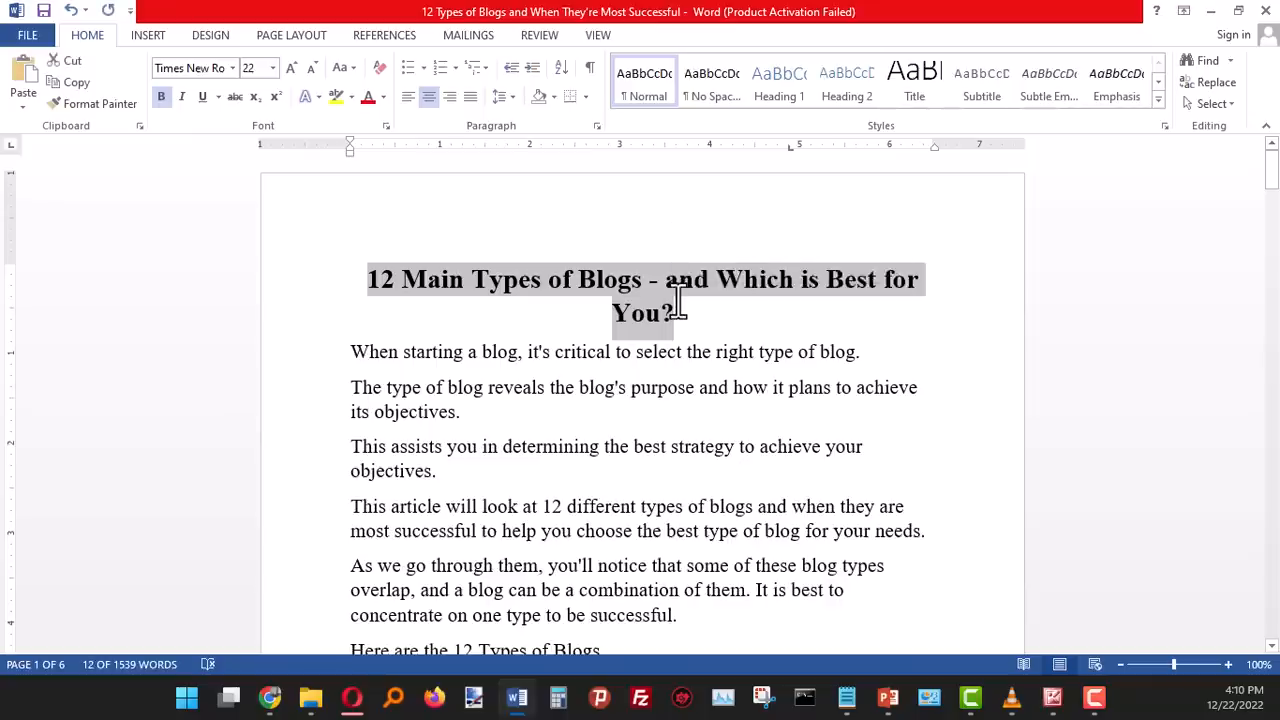
pyautogui.click(423, 280)
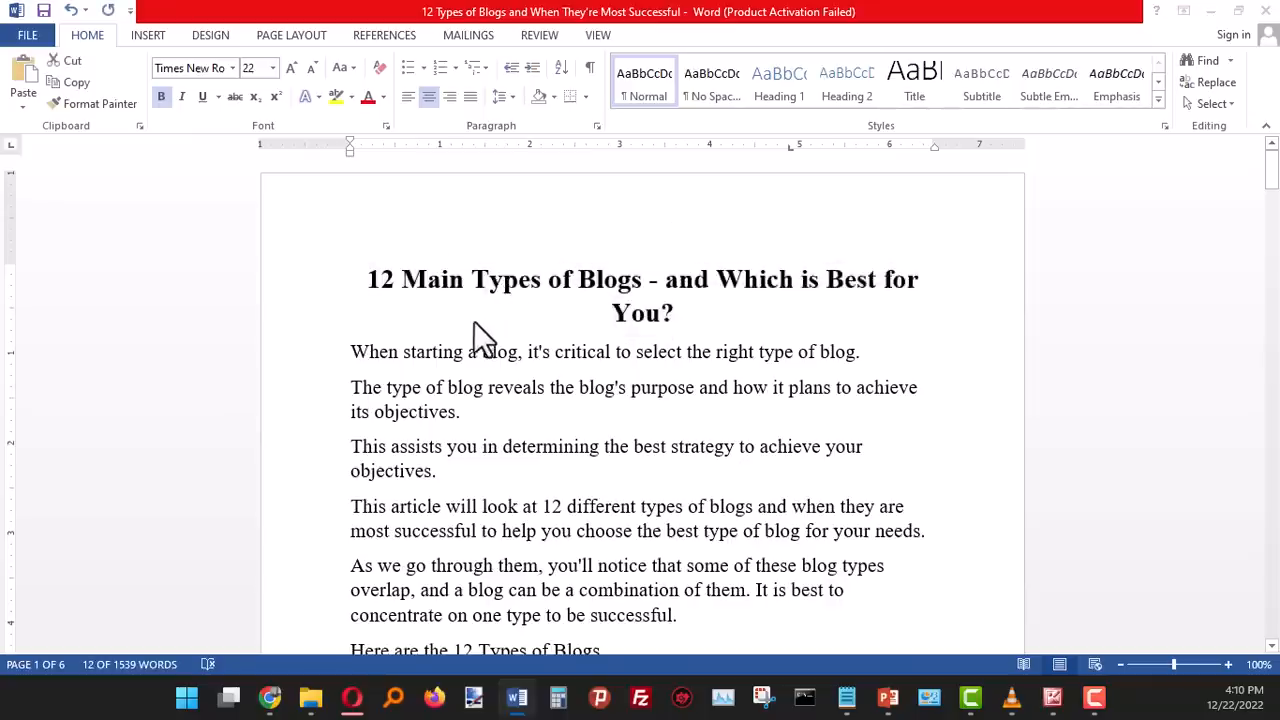
pyautogui.click(270, 698)
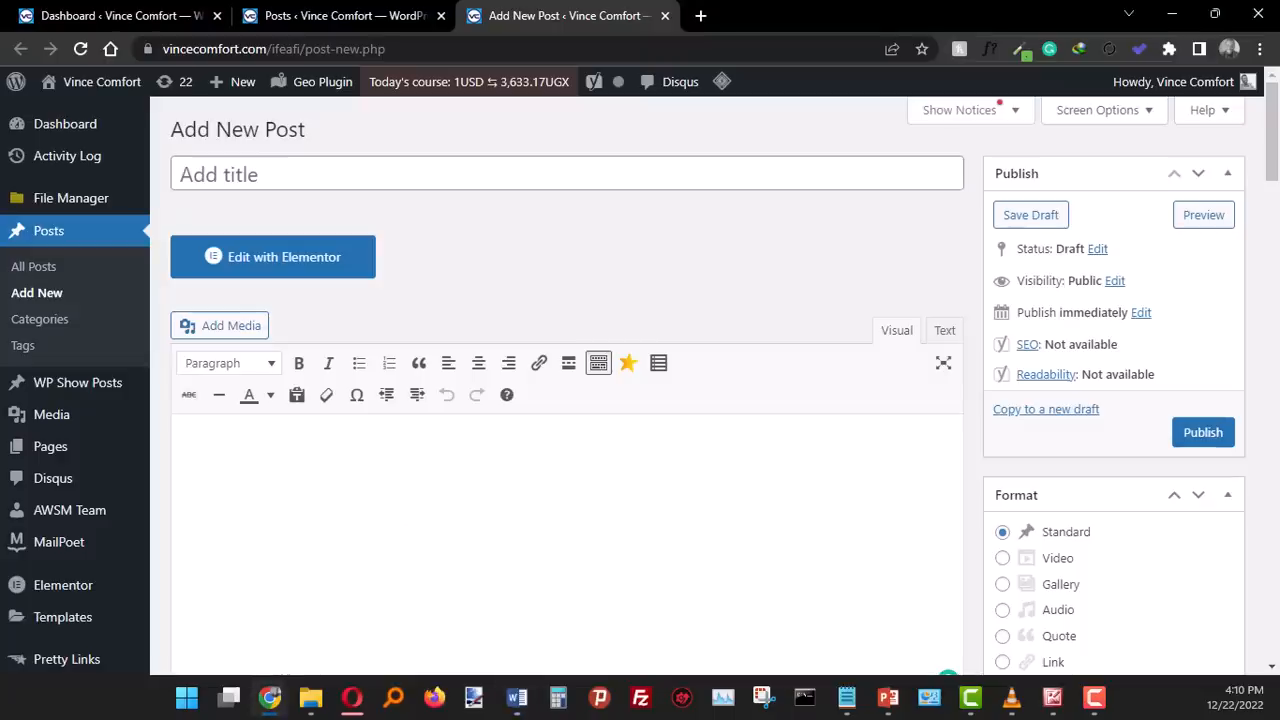
pyautogui.click(286, 180)
pyautogui.hotkey('ctrl', 'v')
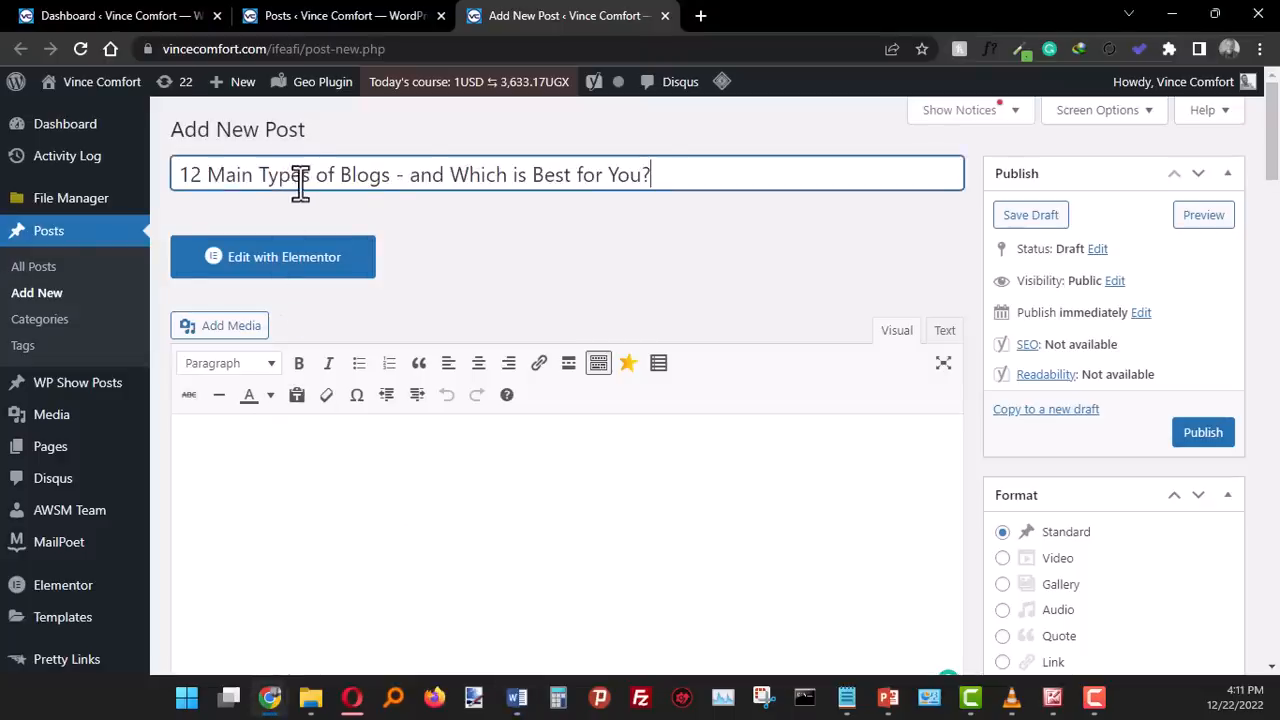
pyautogui.click(509, 264)
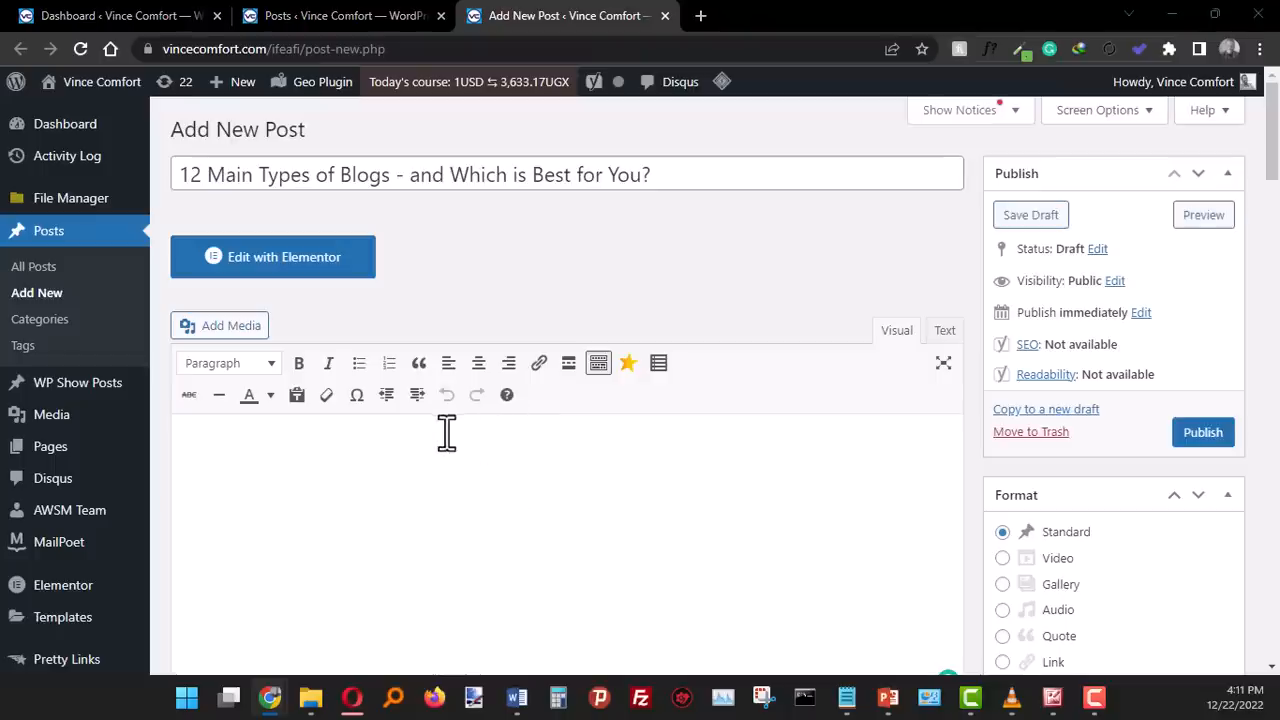
# - Copy the article's whole body text below the heading in Word and paste it into the WordPress post's content area
pyautogui.hotkey('alt', 'Tab')
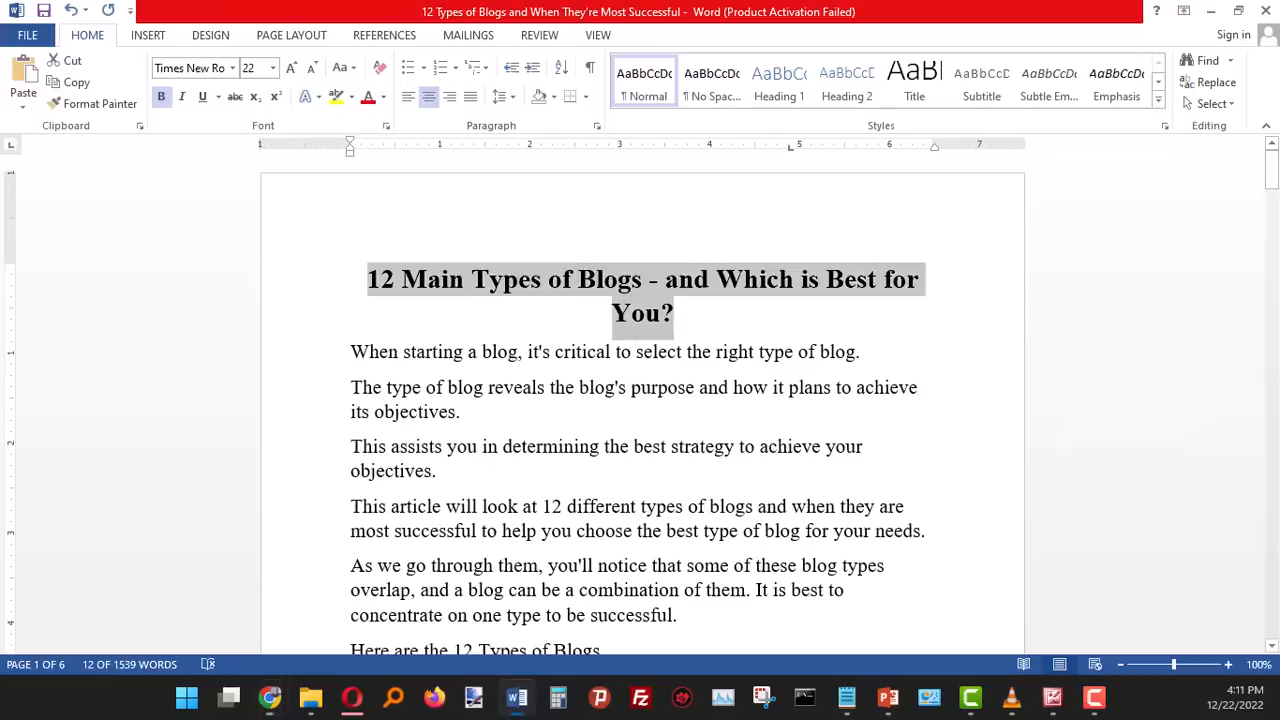
pyautogui.click(446, 398)
pyautogui.moveTo(352, 354); pyautogui.dragTo(723, 471)
pyautogui.scroll(3, 721, 471)
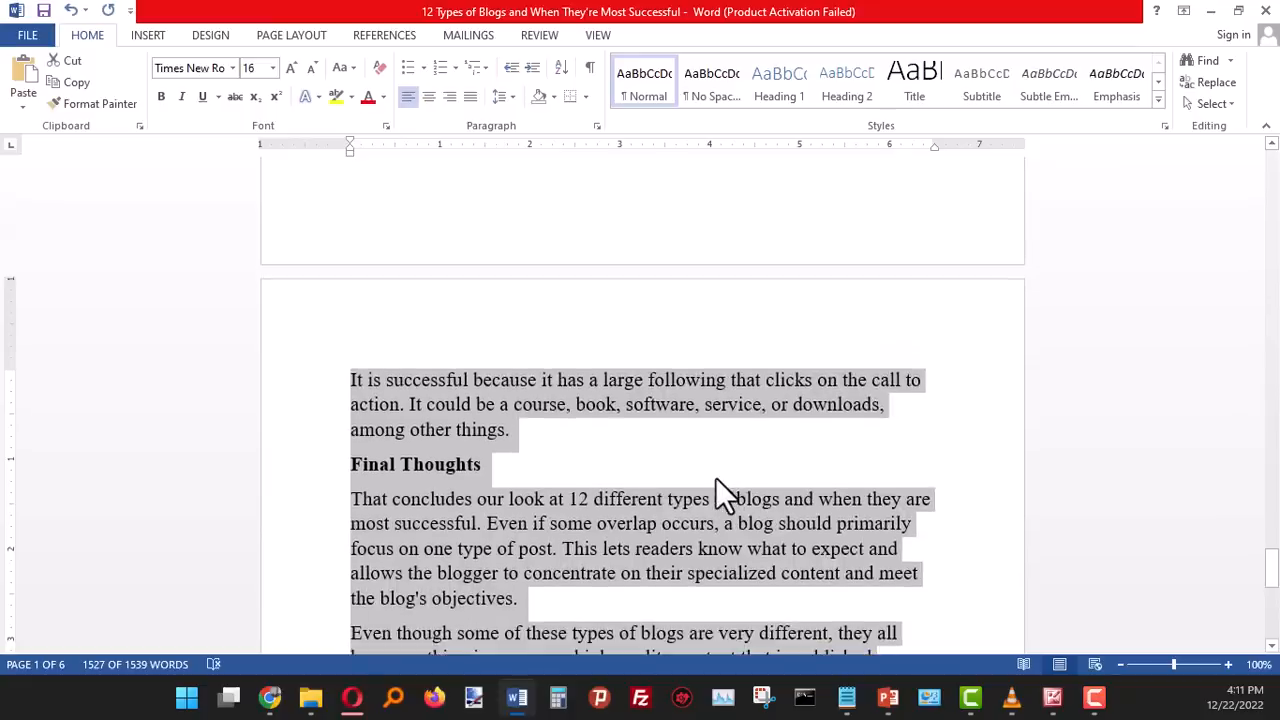
pyautogui.hotkey('alt', 'Tab')
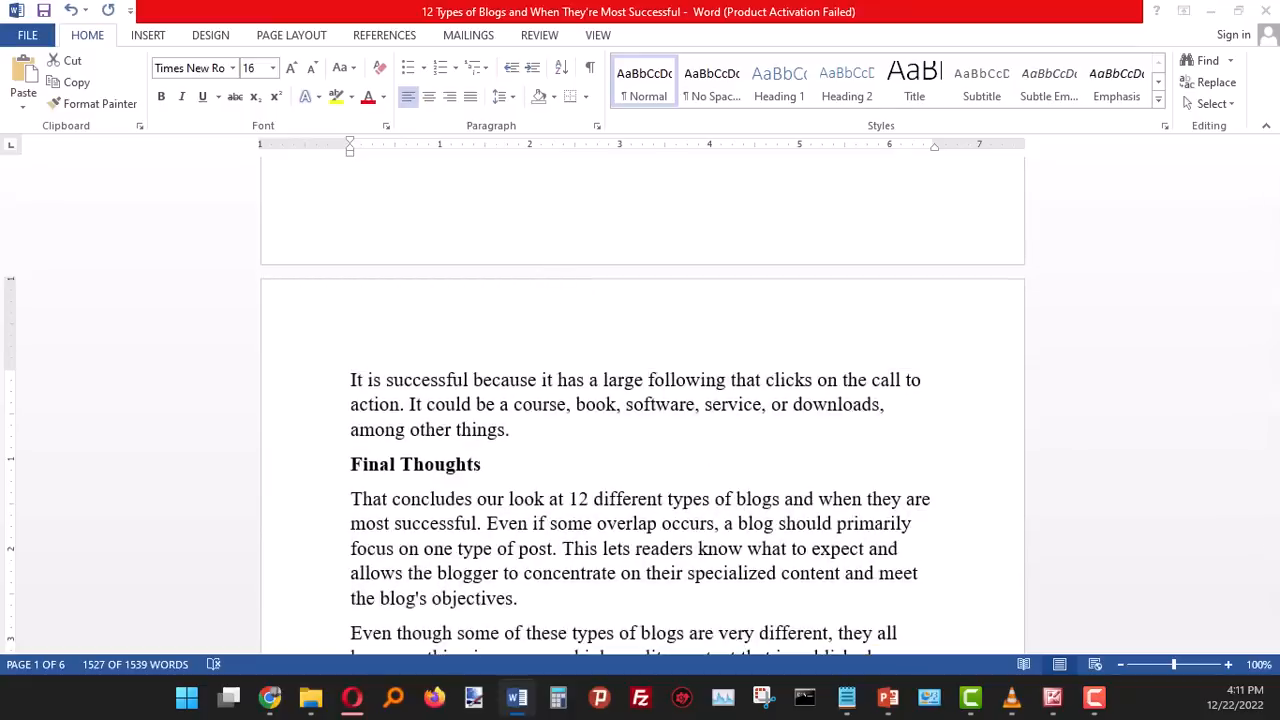
pyautogui.click(270, 697)
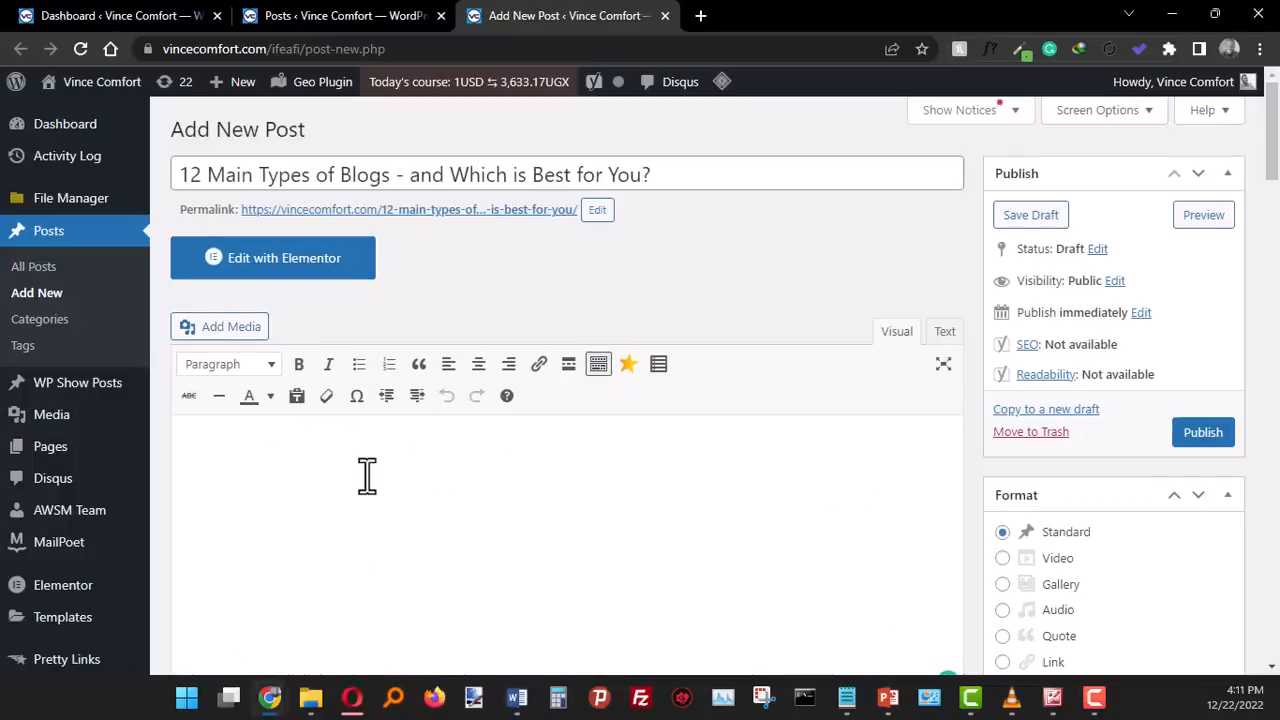
pyautogui.hotkey('ctrl', 'v')
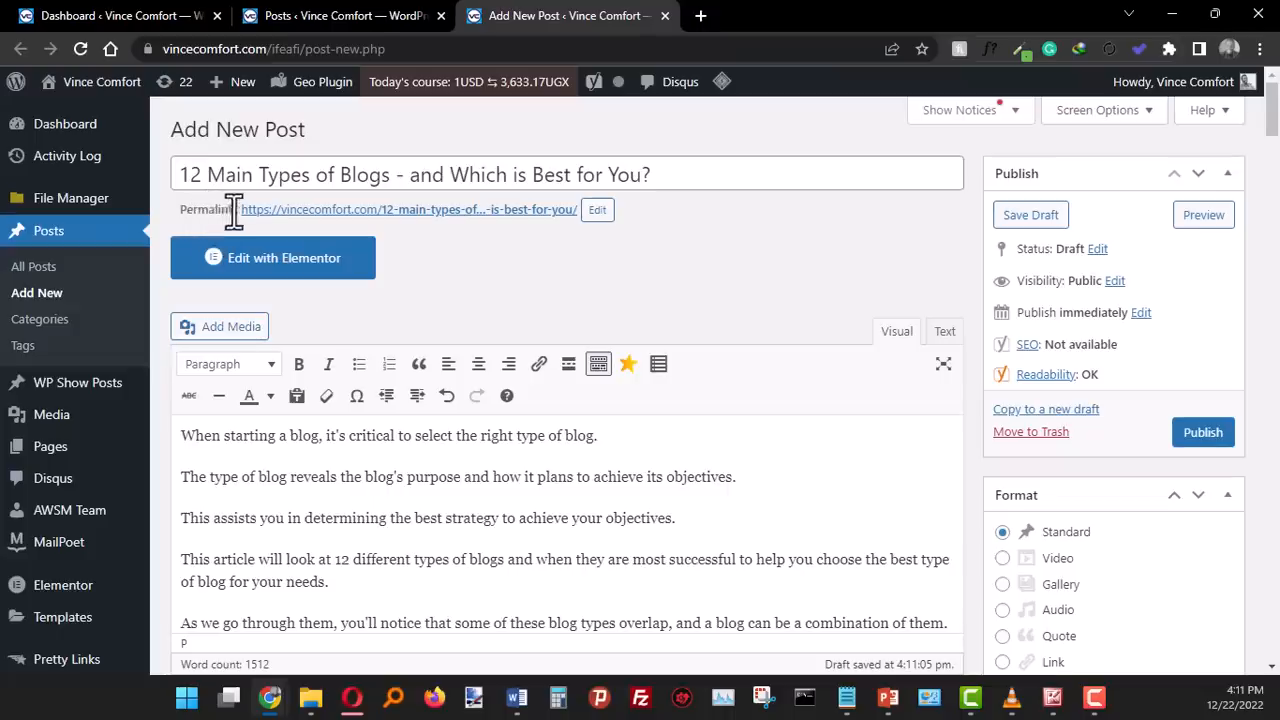
# - Open the post's permalink slug for editing, inspect it in full and accept it as is
pyautogui.click(597, 212)
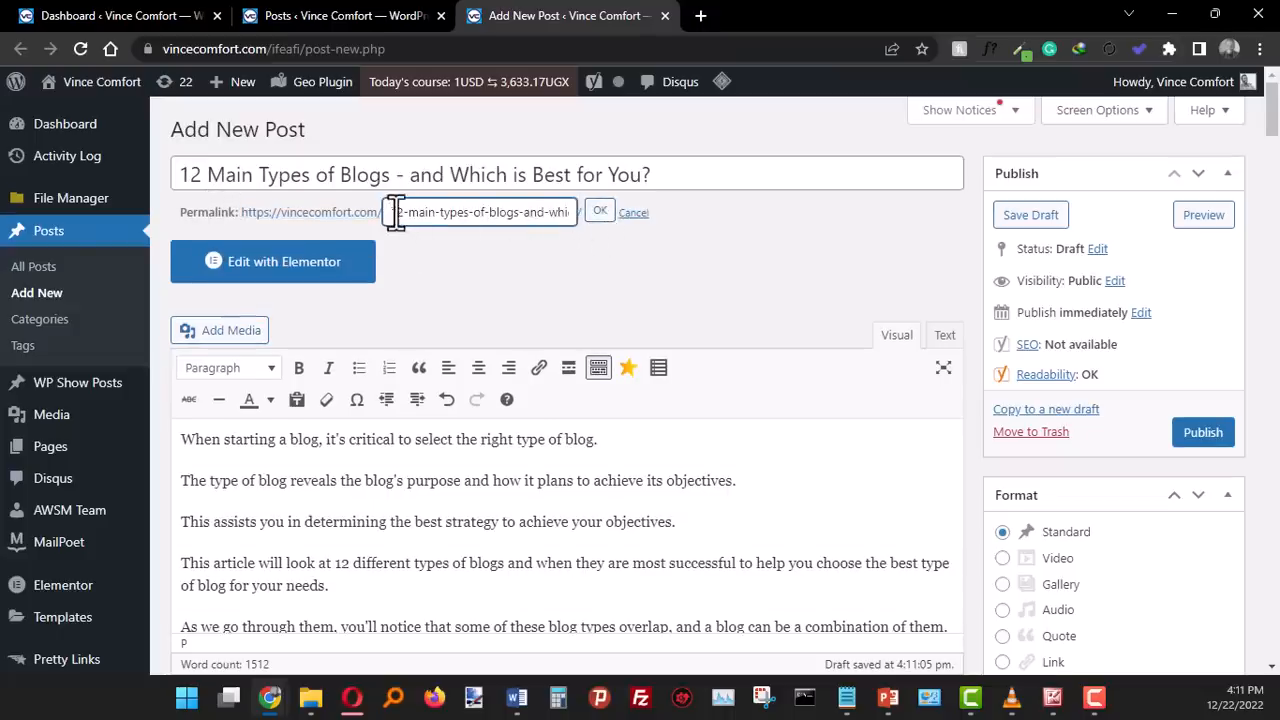
pyautogui.moveTo(395, 212); pyautogui.dragTo(585, 220)
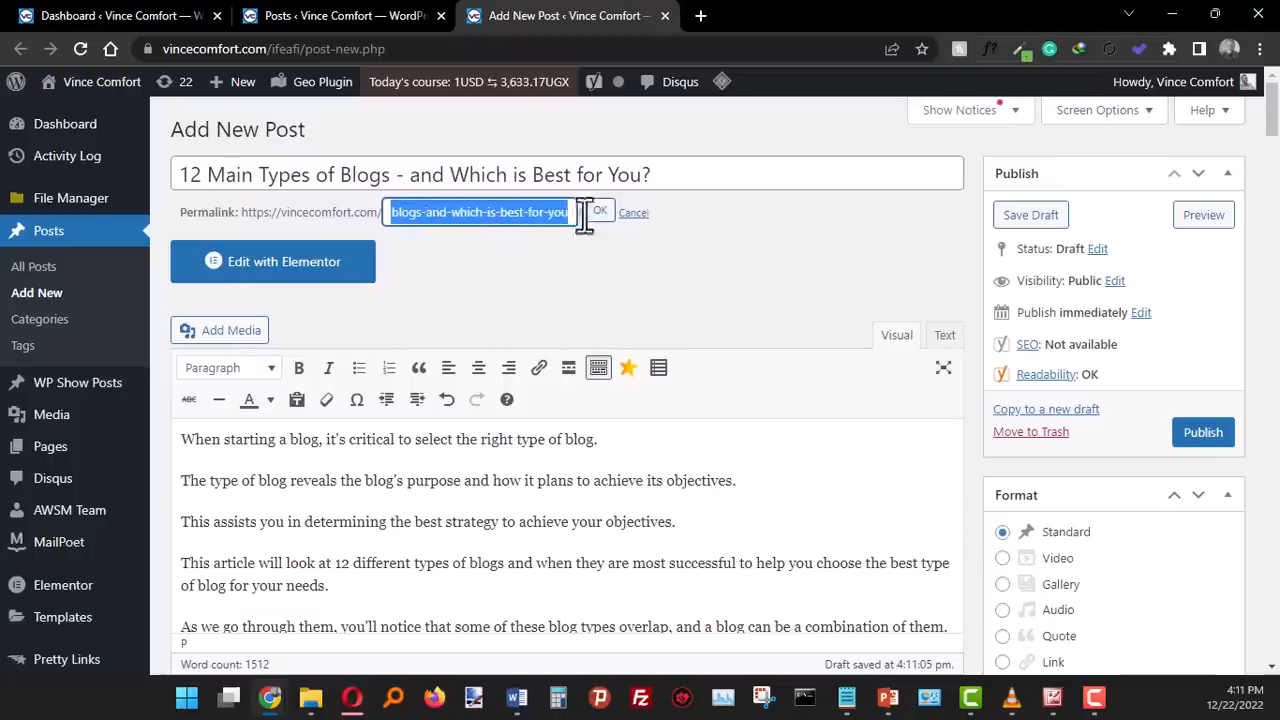
pyautogui.click(495, 212)
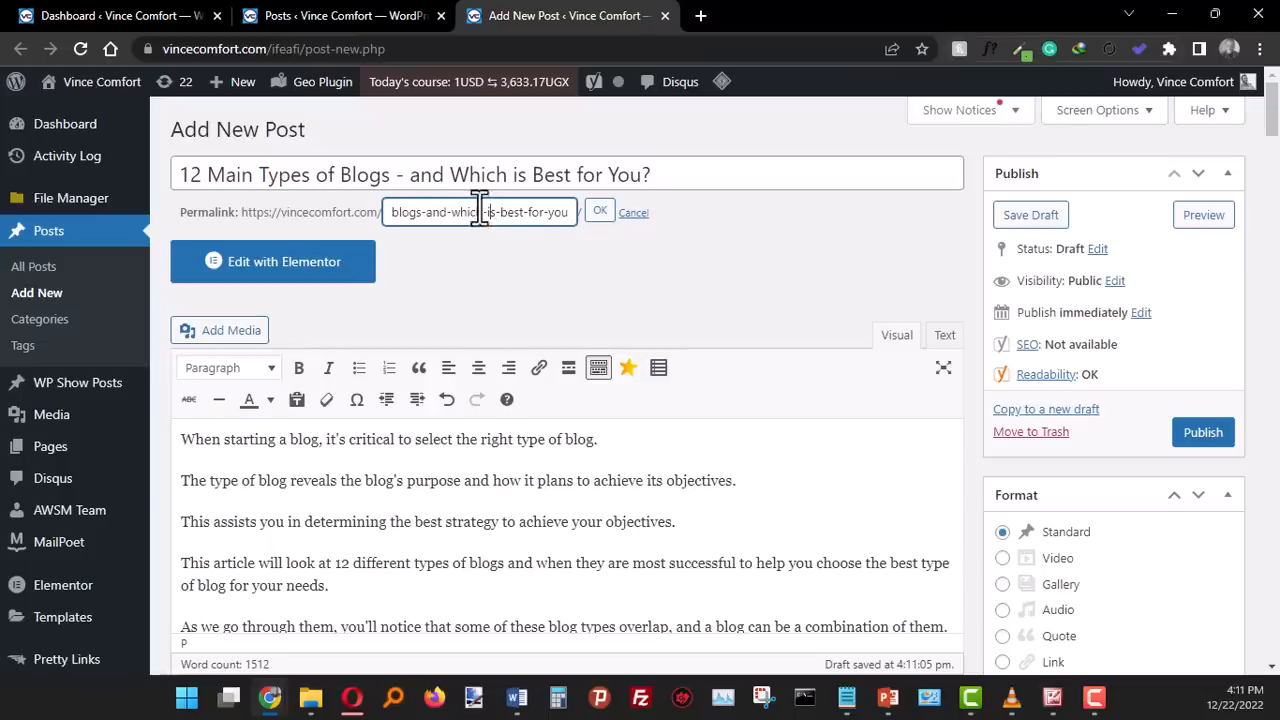
pyautogui.press('Home')
pyautogui.click(600, 214)
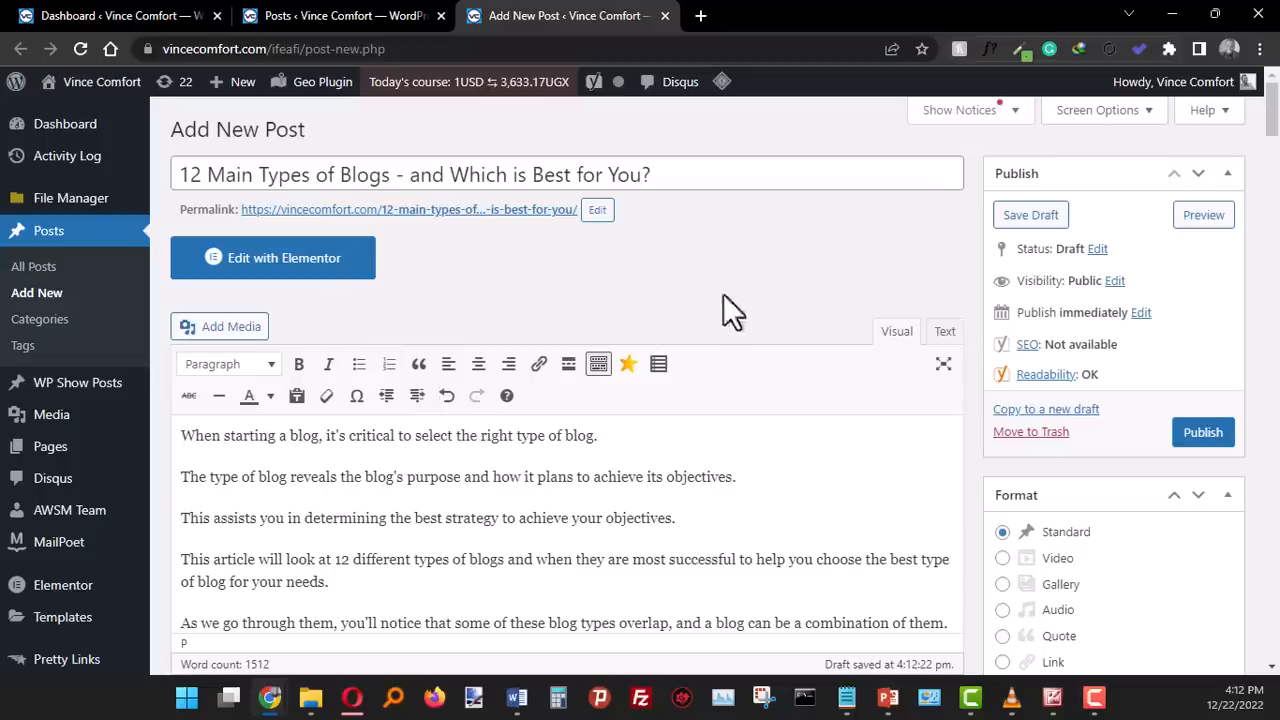
# - Preview the draft post on the site and look through the article from its title down through the numbered sections
pyautogui.click(1205, 218)
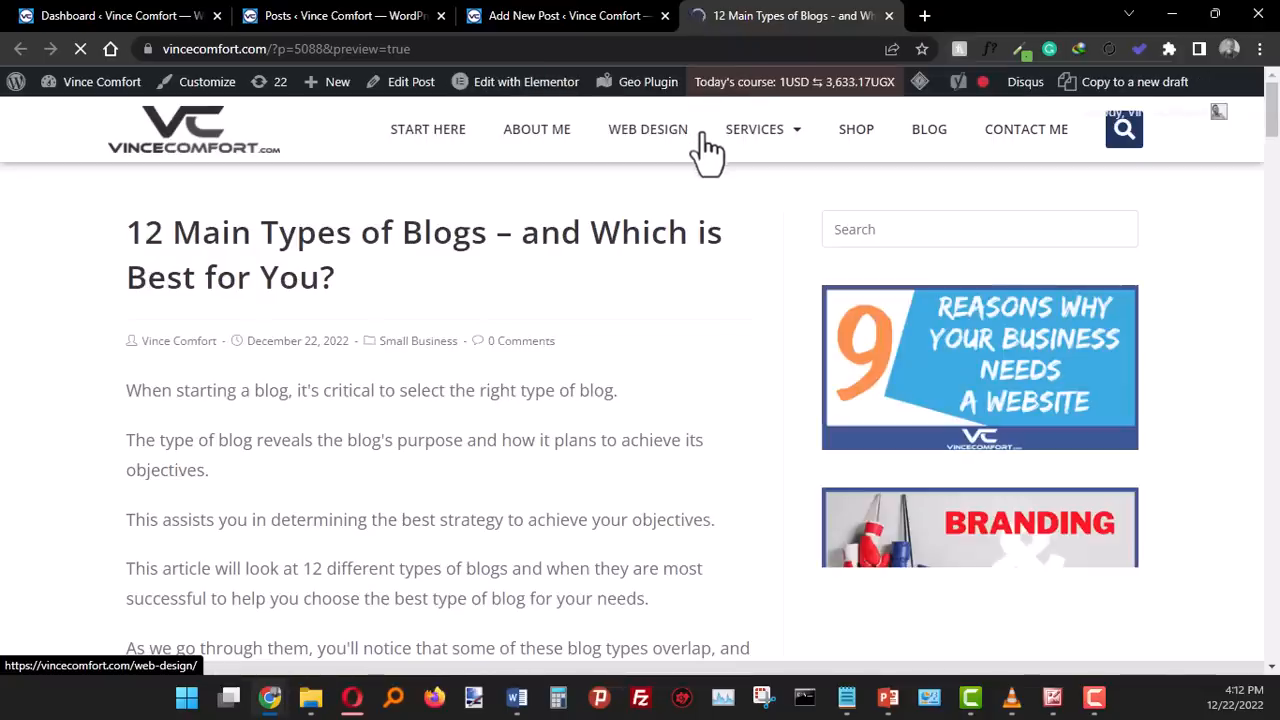
pyautogui.scroll(-15, 534, 420)
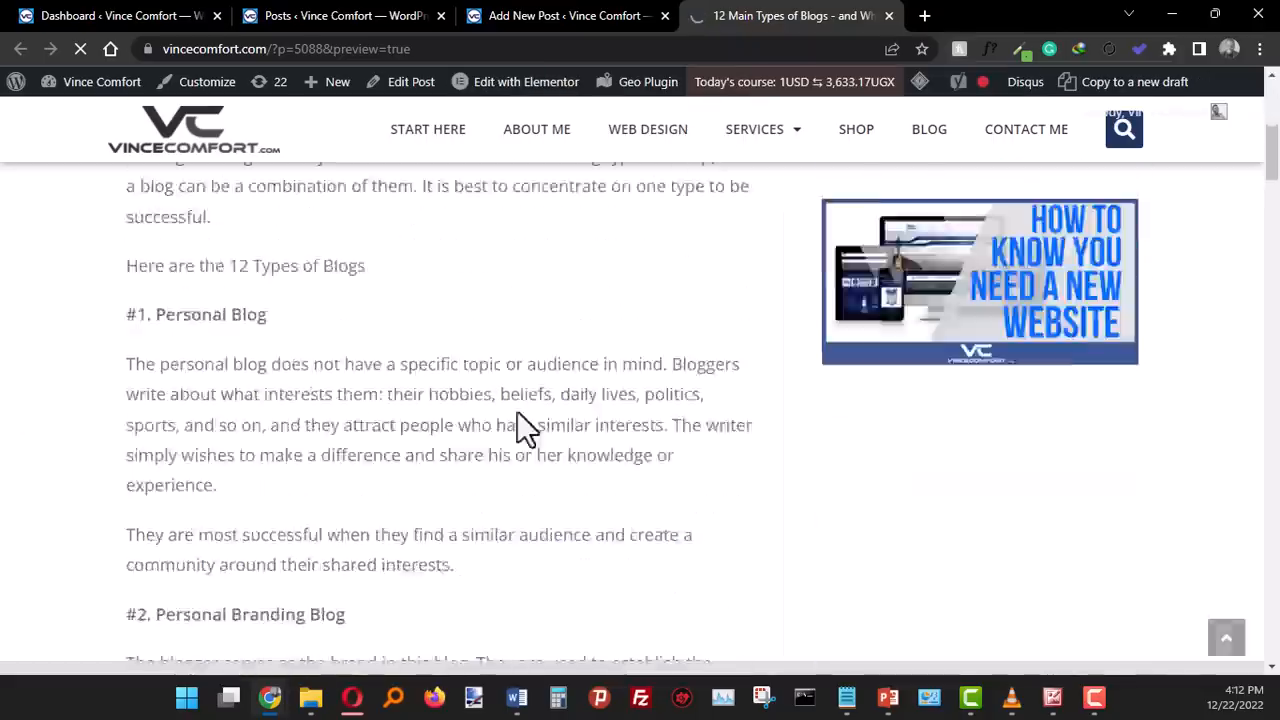
pyautogui.scroll(-2, 410, 415)
pyautogui.scroll(-20, 282, 378)
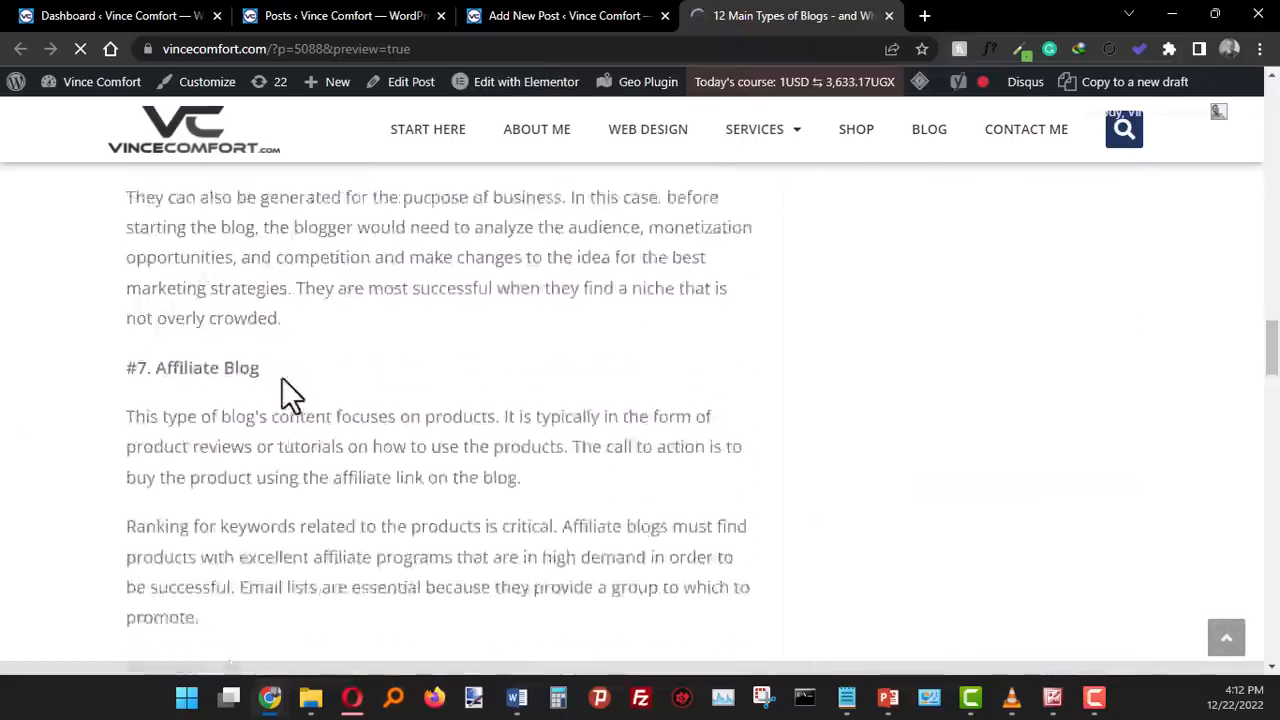
pyautogui.scroll(20, 281, 377)
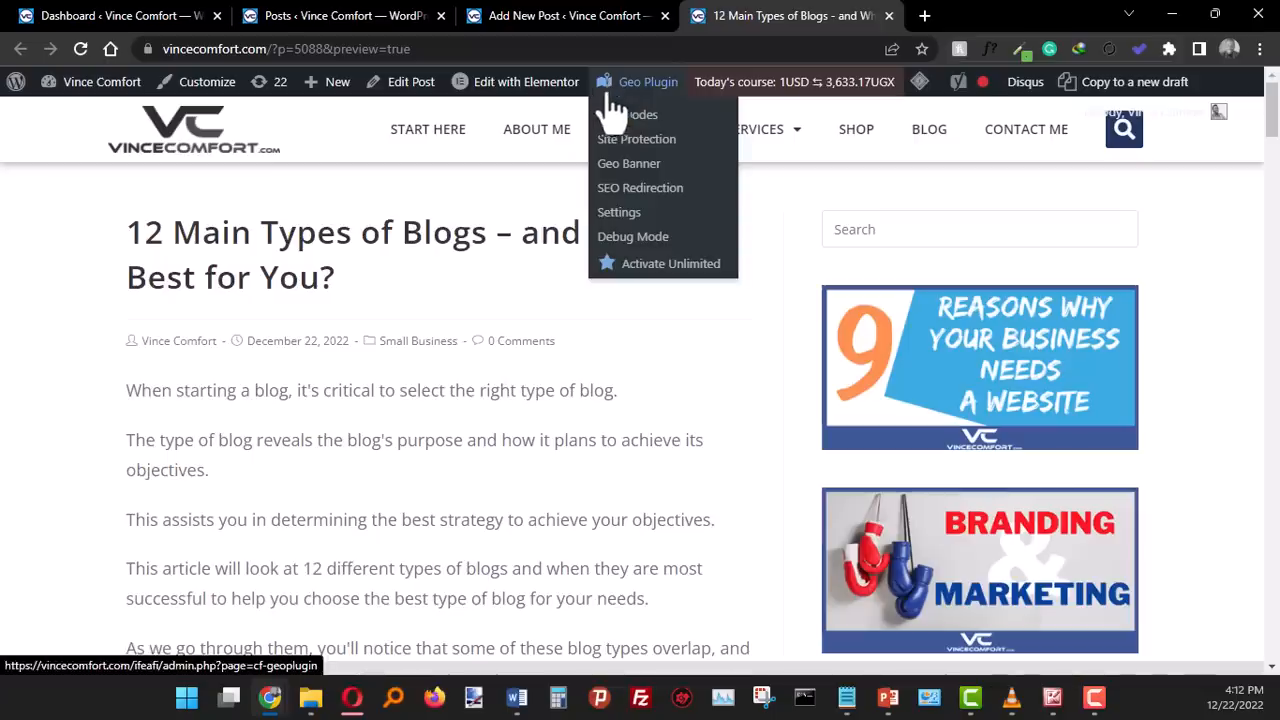
pyautogui.moveTo(567, 14)
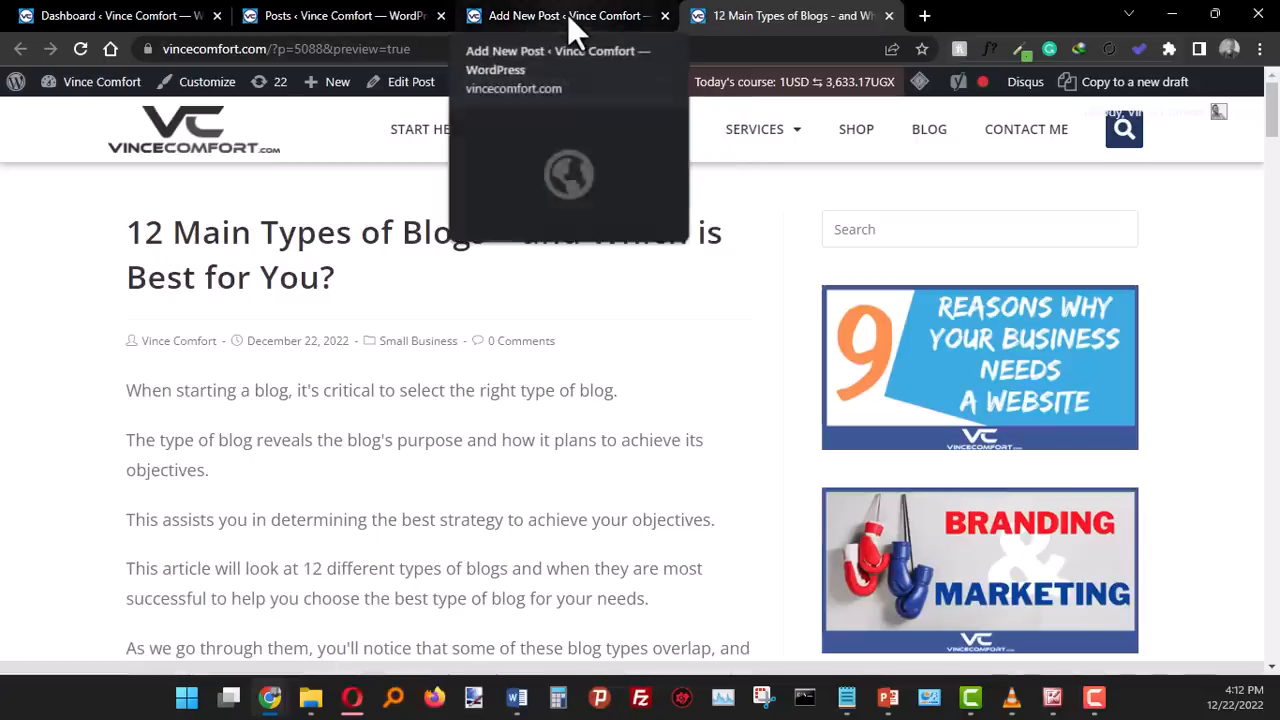
# - Go back over the previewed article from its introduction to the niche blog section, checking how its paragraphs are aligned
pyautogui.click(567, 14)
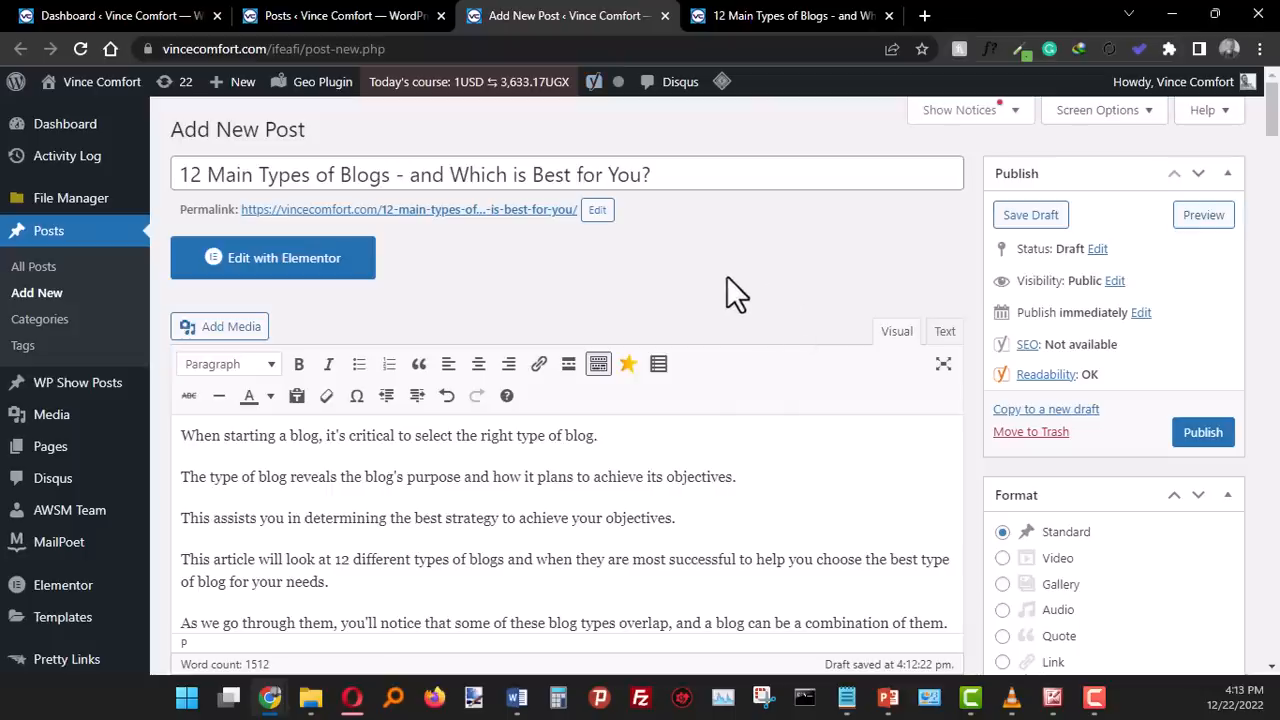
pyautogui.click(815, 15)
pyautogui.scroll(-5, 663, 400)
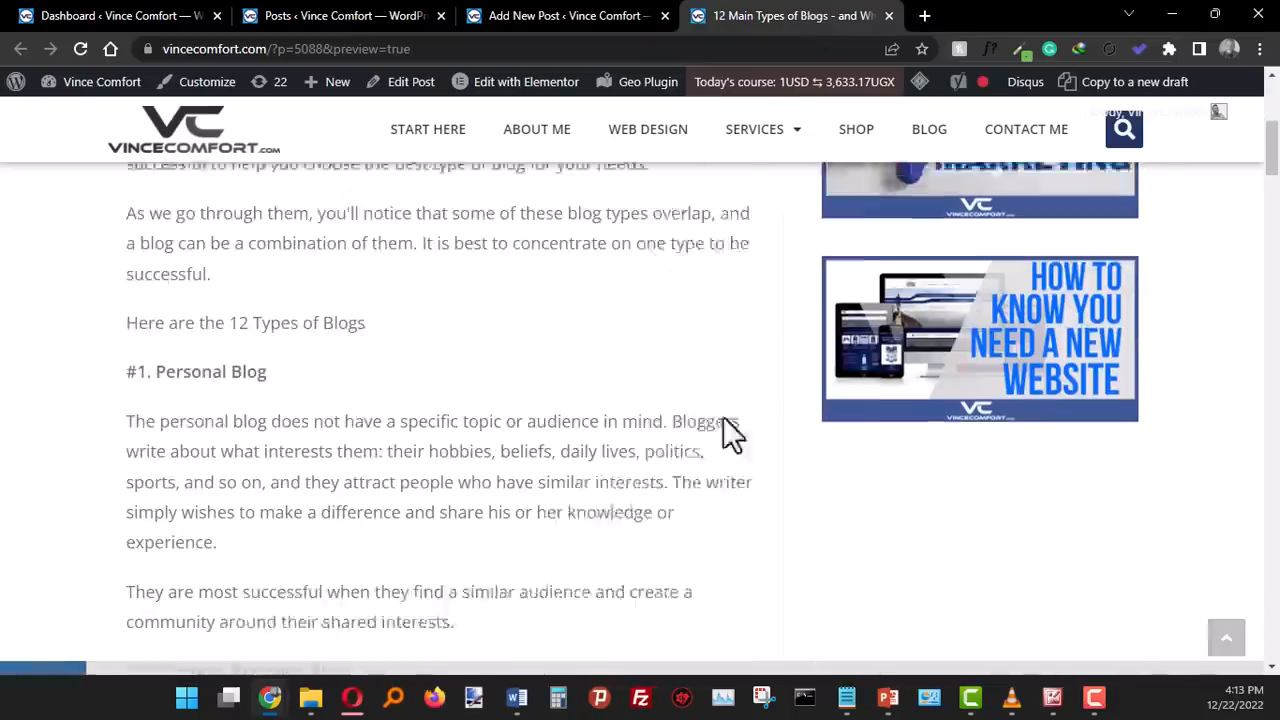
pyautogui.scroll(-10, 740, 505)
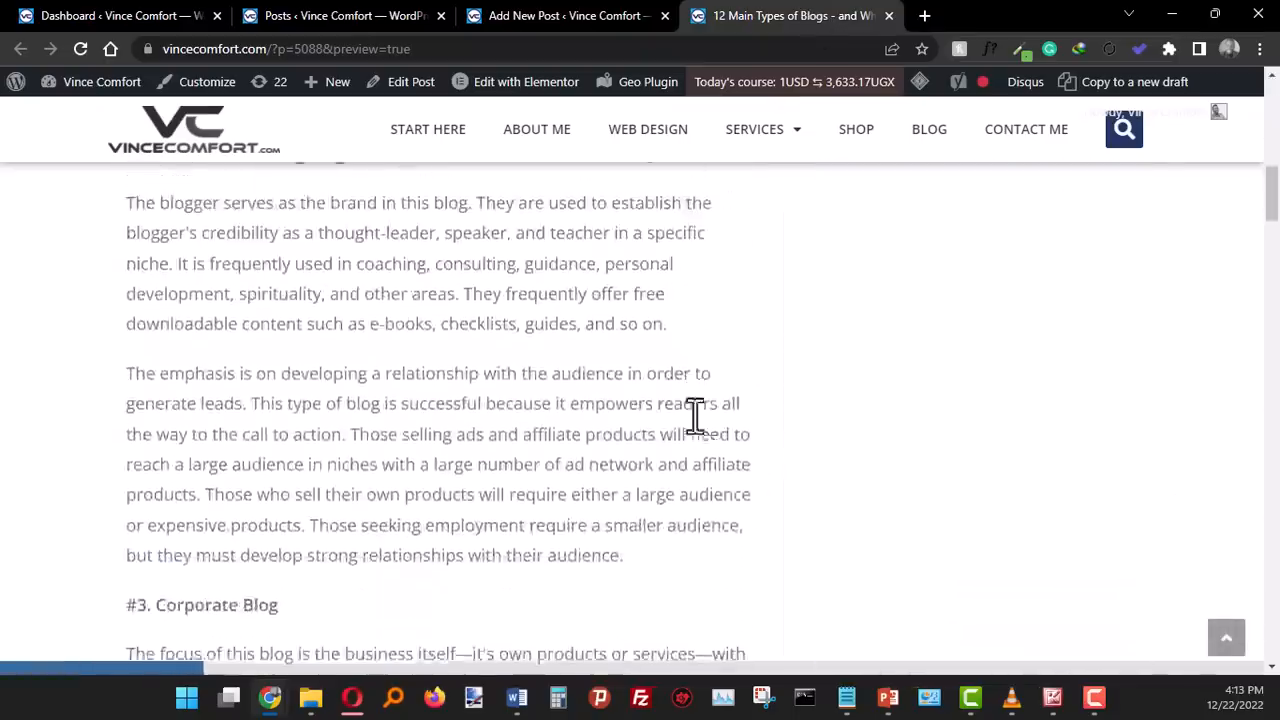
pyautogui.scroll(-9, 740, 373)
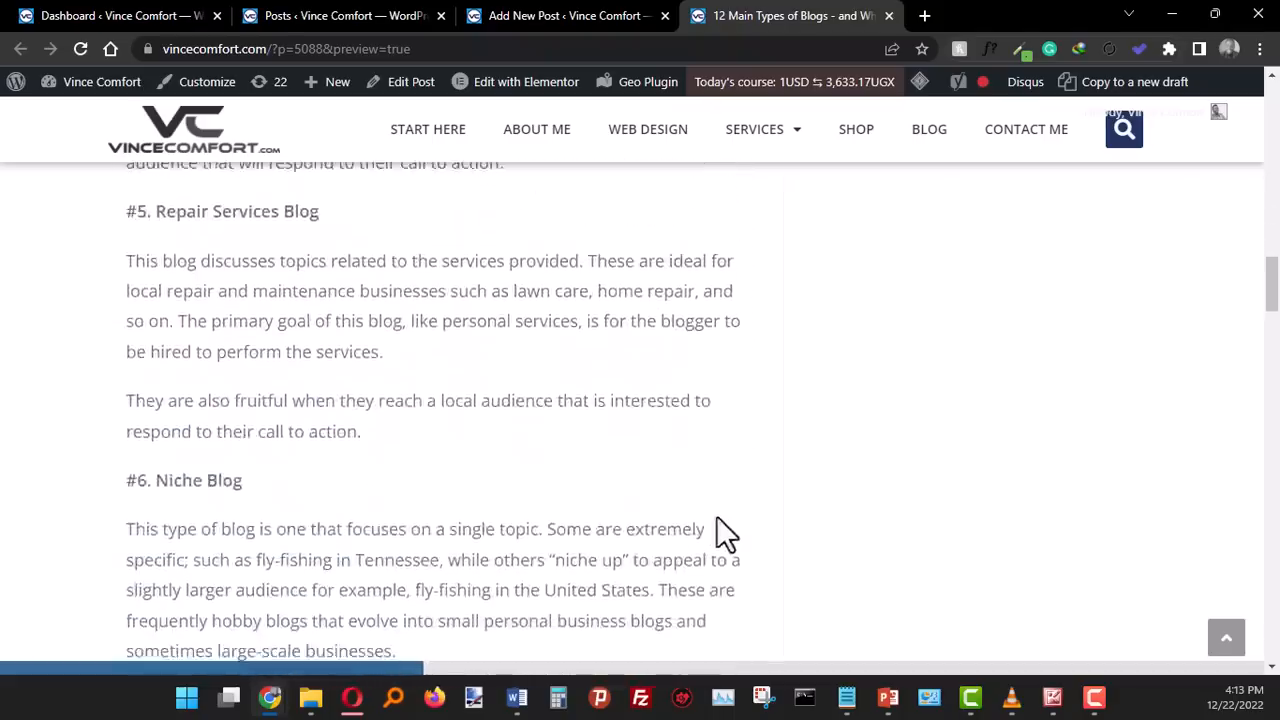
# - Justify the post's entire body text in the editor and check the paragraphs
pyautogui.click(545, 16)
pyautogui.scroll(-3, 557, 443)
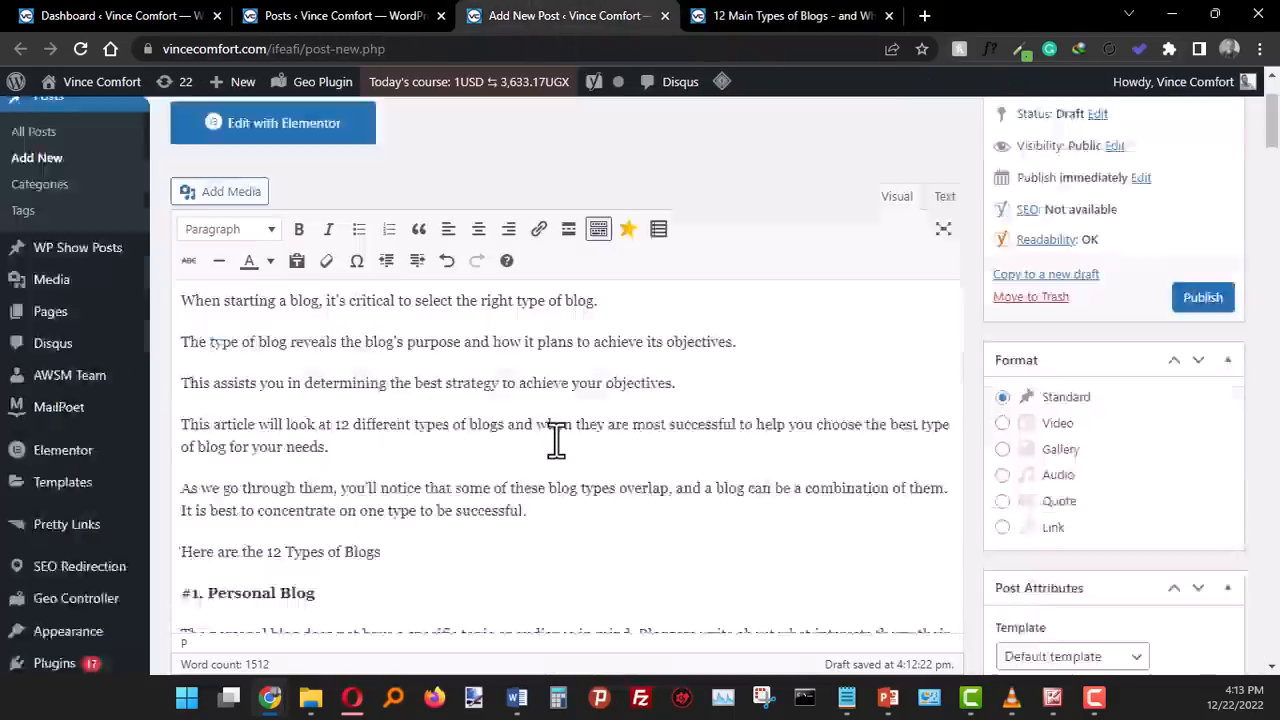
pyautogui.scroll(3, 548, 420)
pyautogui.scroll(-2, 545, 408)
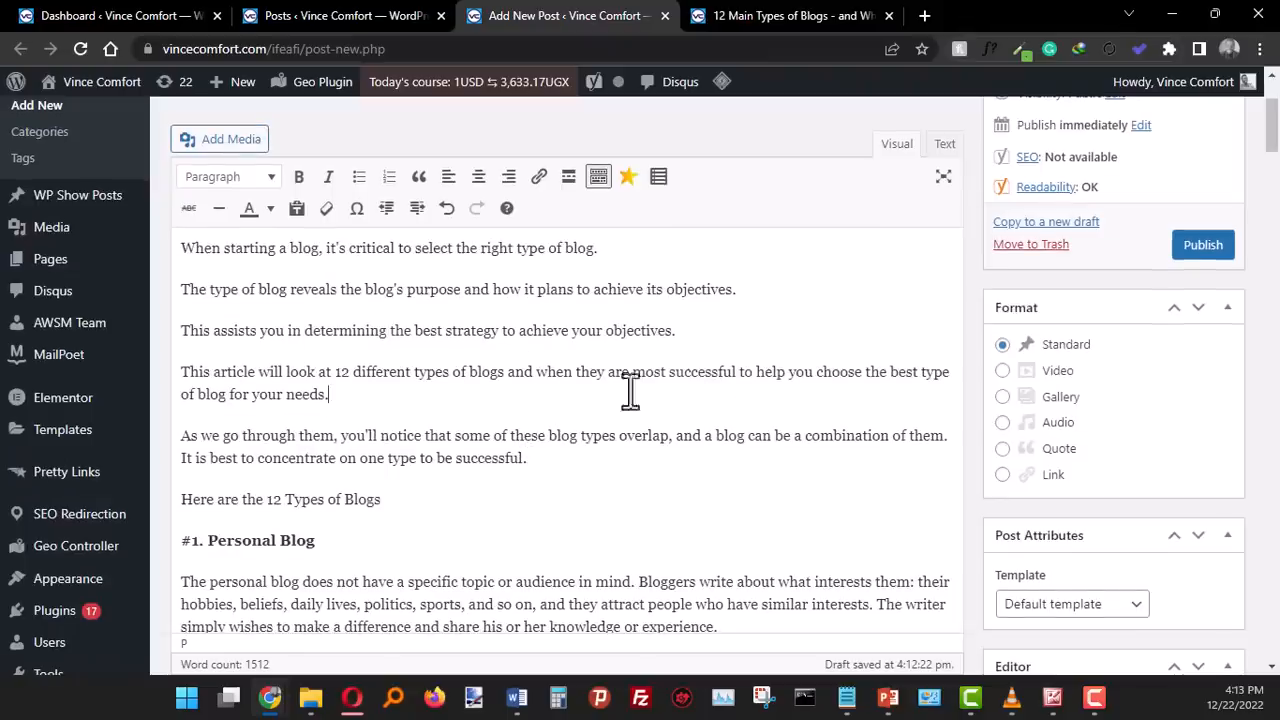
pyautogui.hotkey('ctrl', 'a')
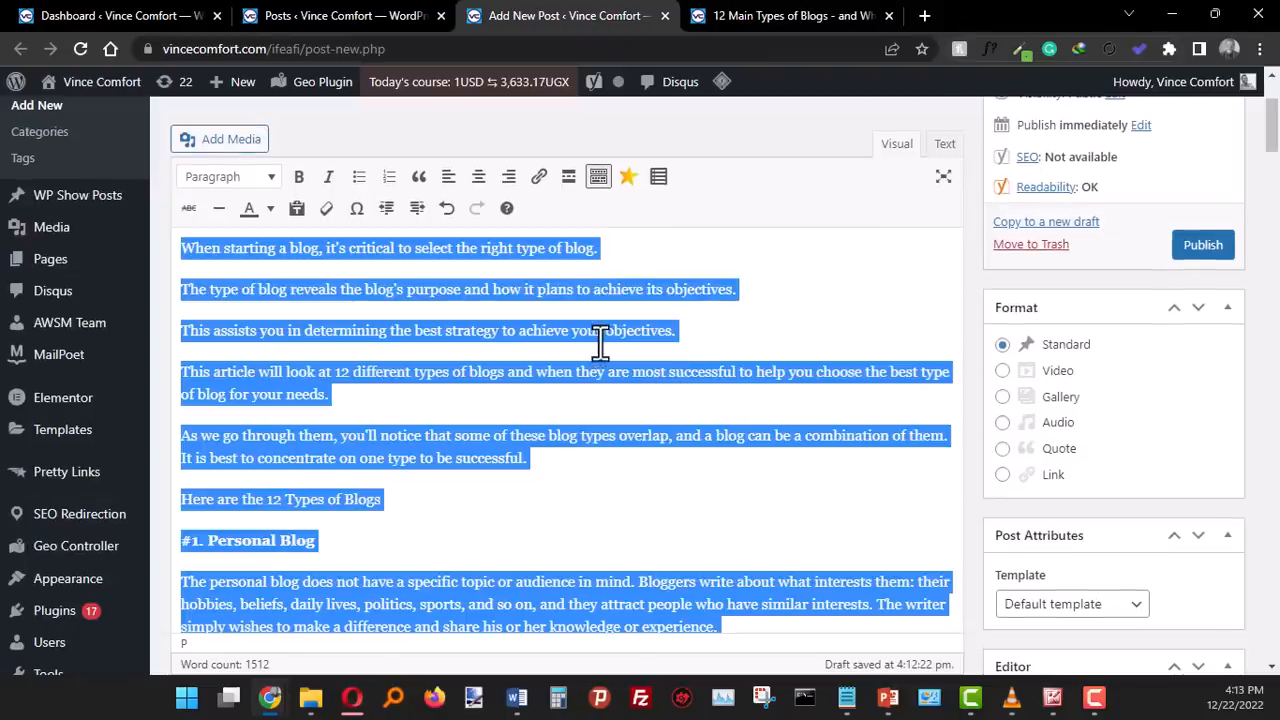
pyautogui.click(613, 337)
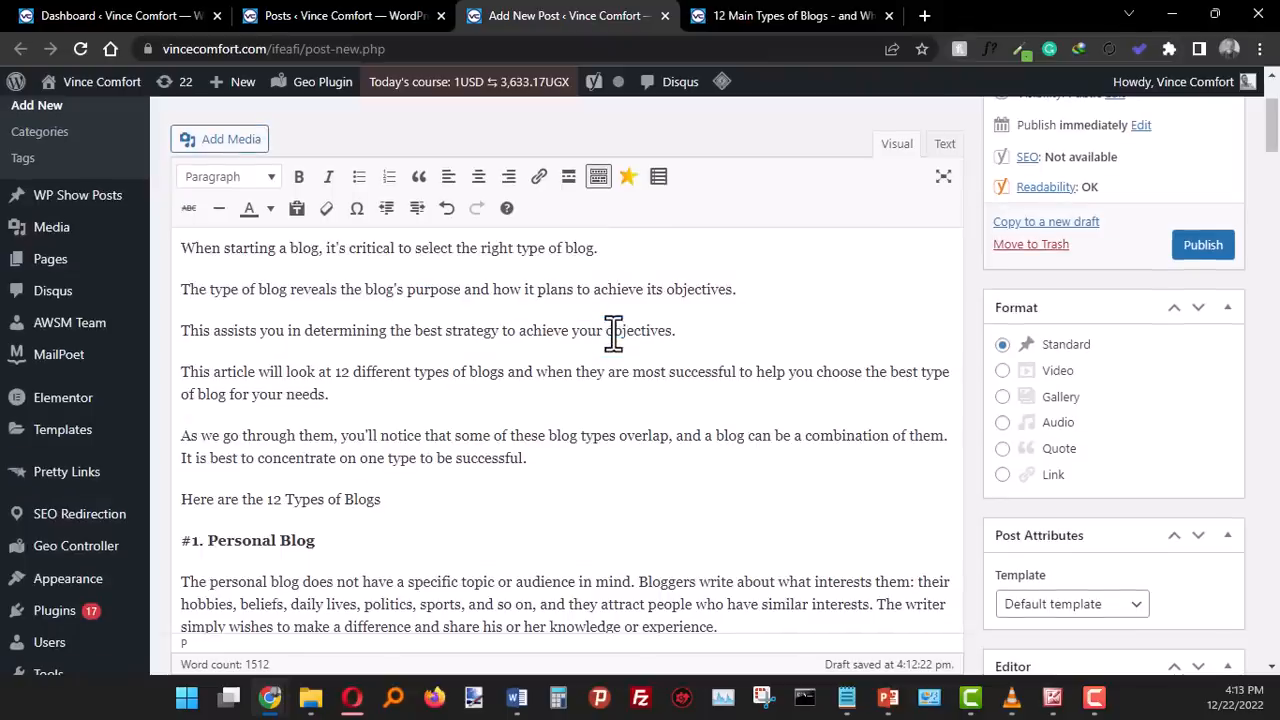
pyautogui.hotkey('ctrl', 'a')
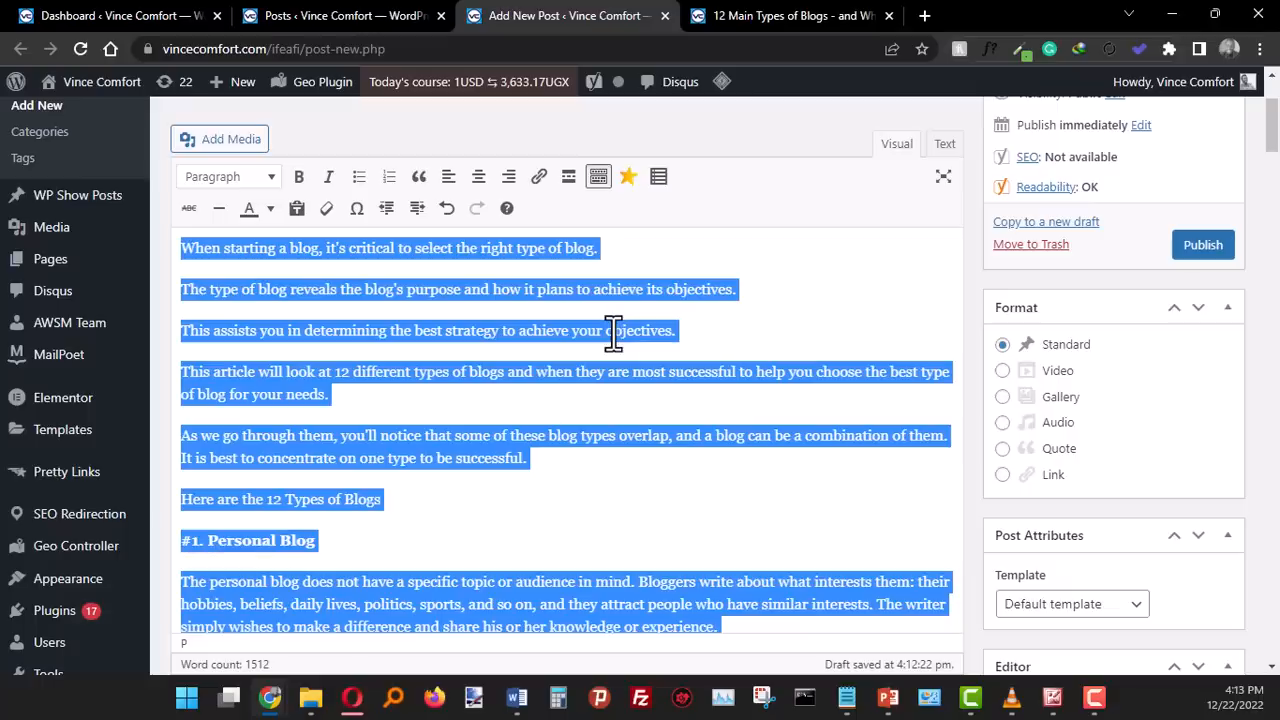
pyautogui.scroll(2, 531, 403)
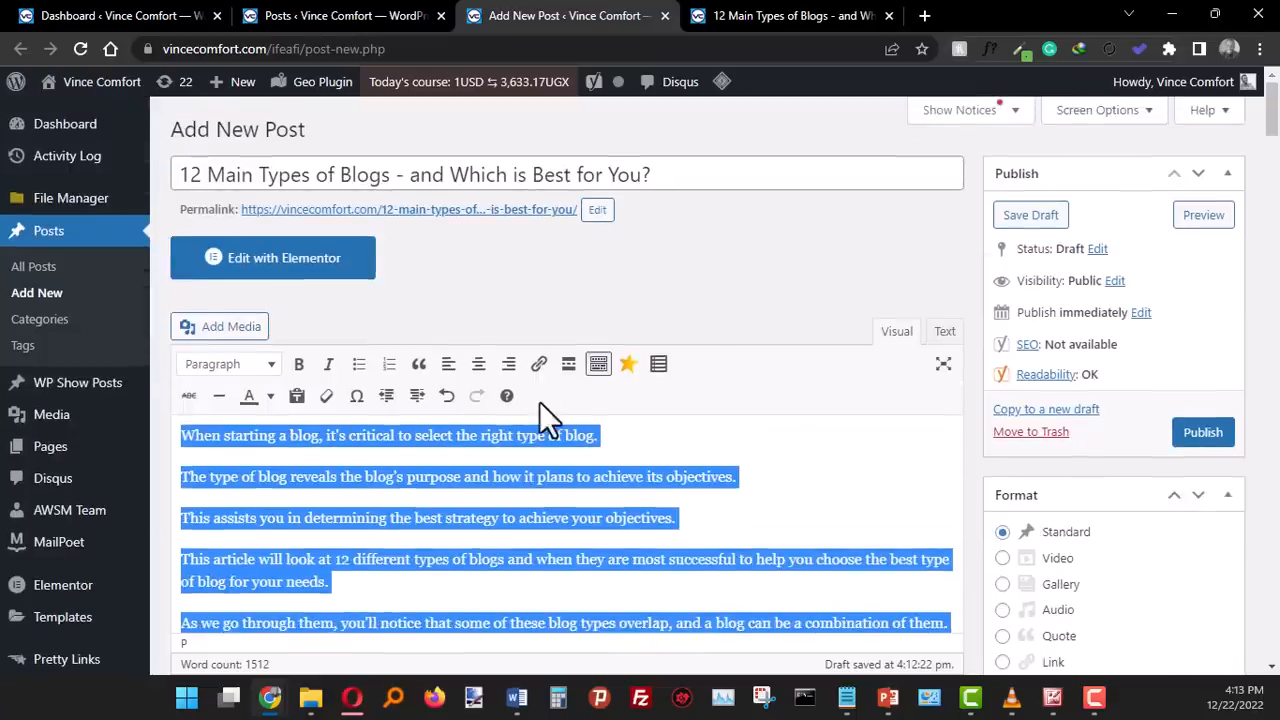
pyautogui.scroll(-1, 809, 425)
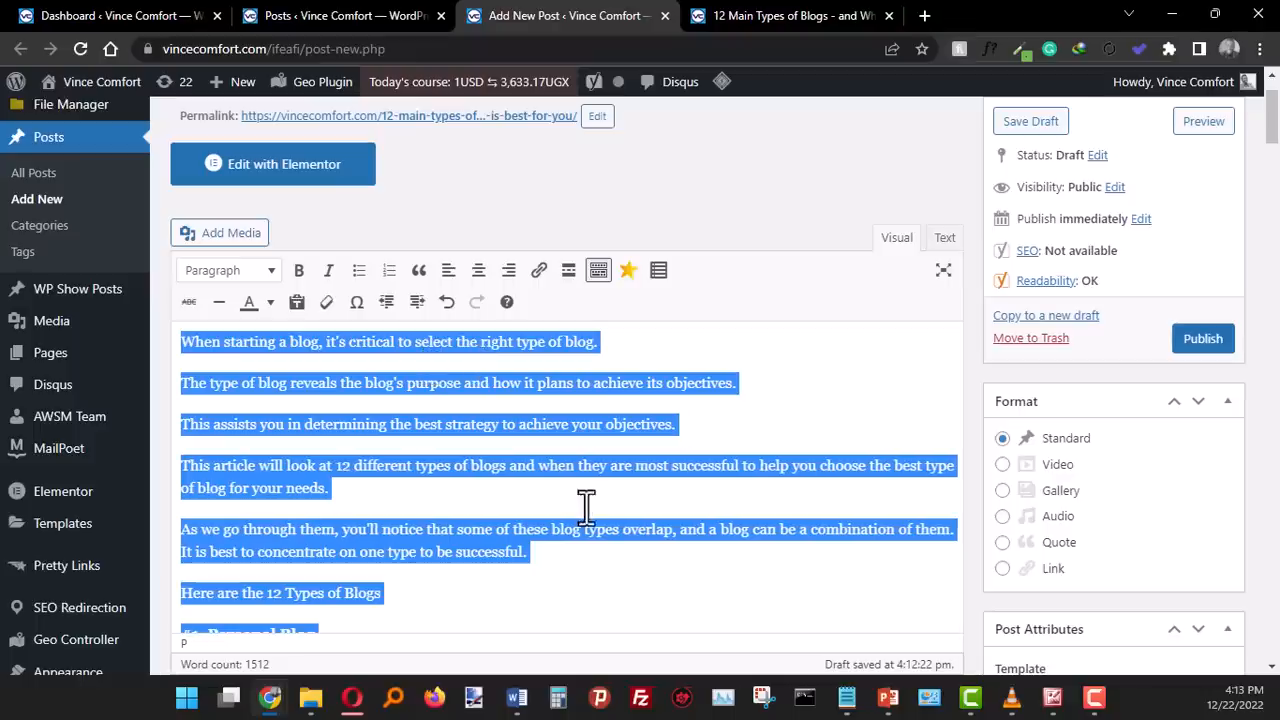
pyautogui.scroll(-3, 838, 477)
pyautogui.scroll(-3, 836, 468)
pyautogui.click(851, 463)
pyautogui.scroll(9, 732, 433)
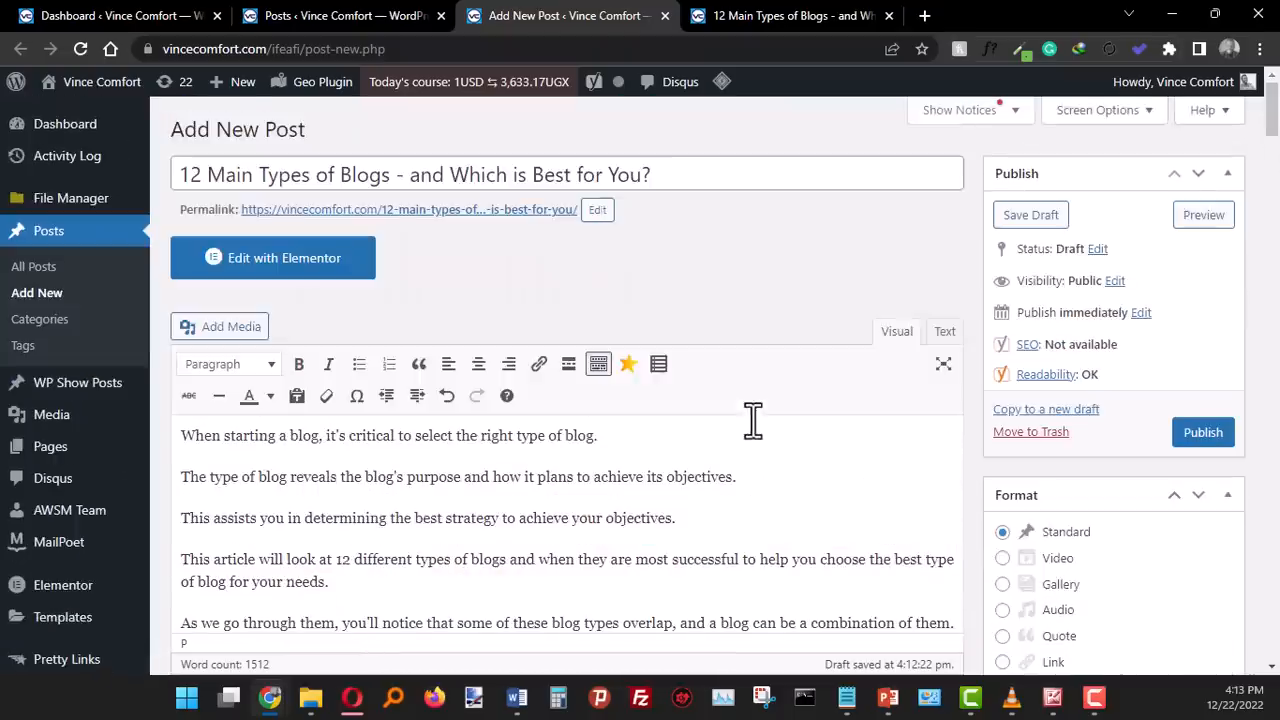
# - Preview the draft with its updated text alignment and look through the article down to the counter-culture and guest blog sections
pyautogui.click(1203, 216)
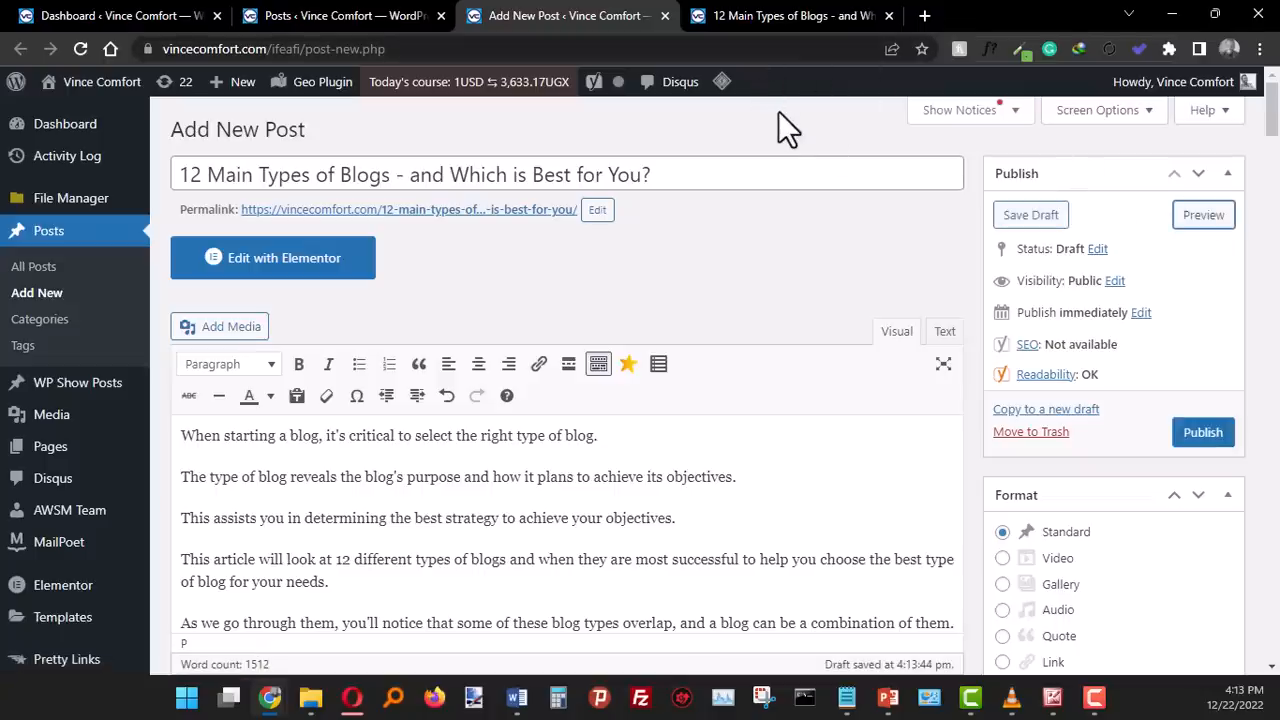
pyautogui.click(1220, 222)
pyautogui.scroll(15, 746, 327)
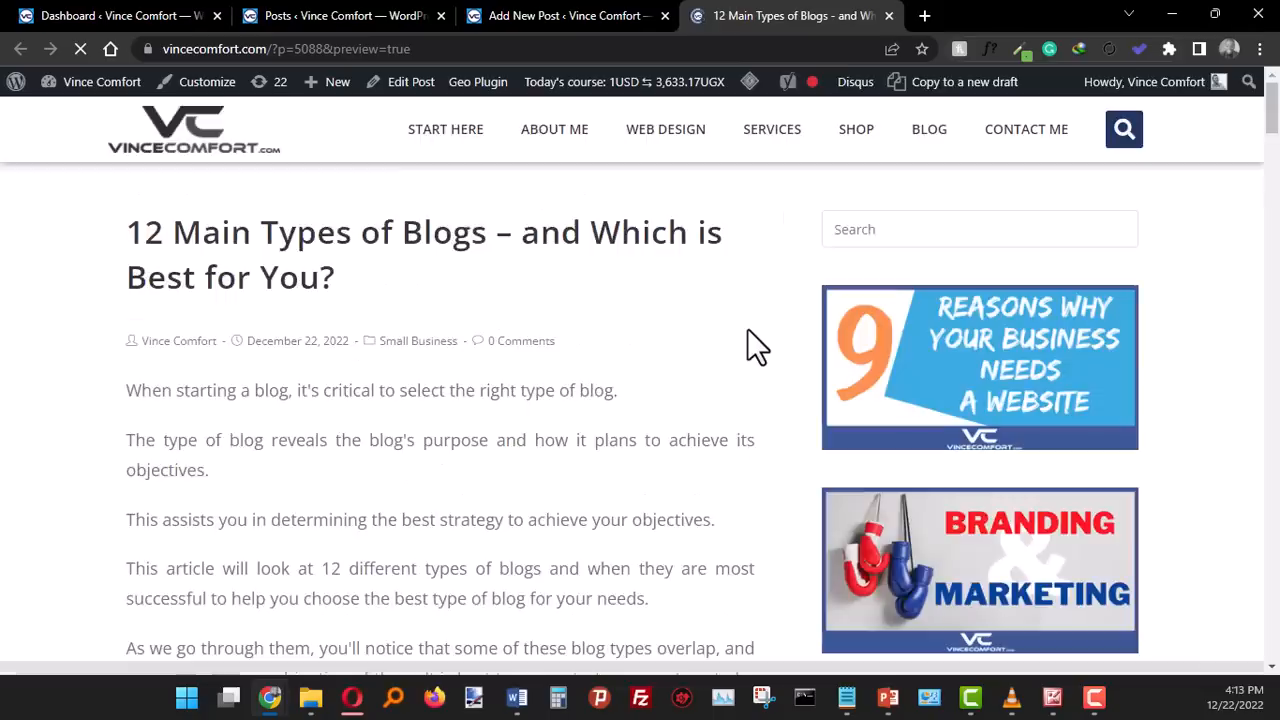
pyautogui.scroll(-6, 747, 330)
pyautogui.scroll(-3, 751, 345)
pyautogui.scroll(-6, 768, 455)
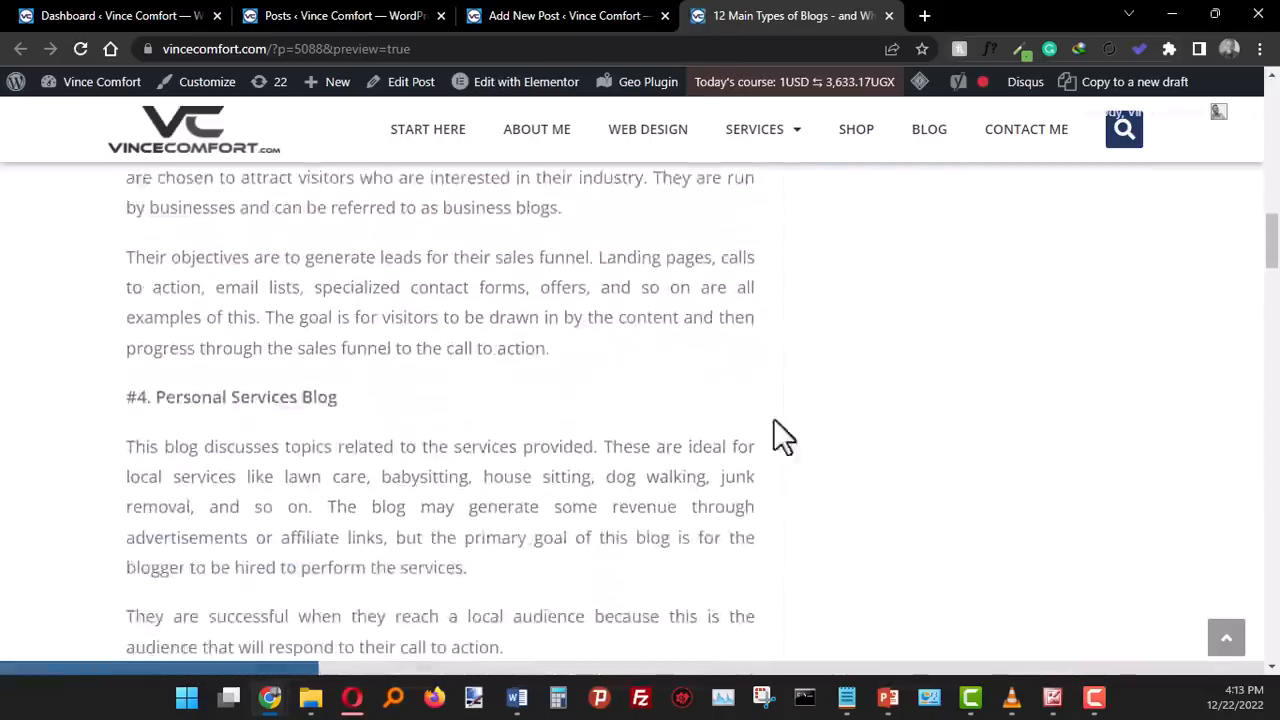
pyautogui.scroll(-20, 770, 475)
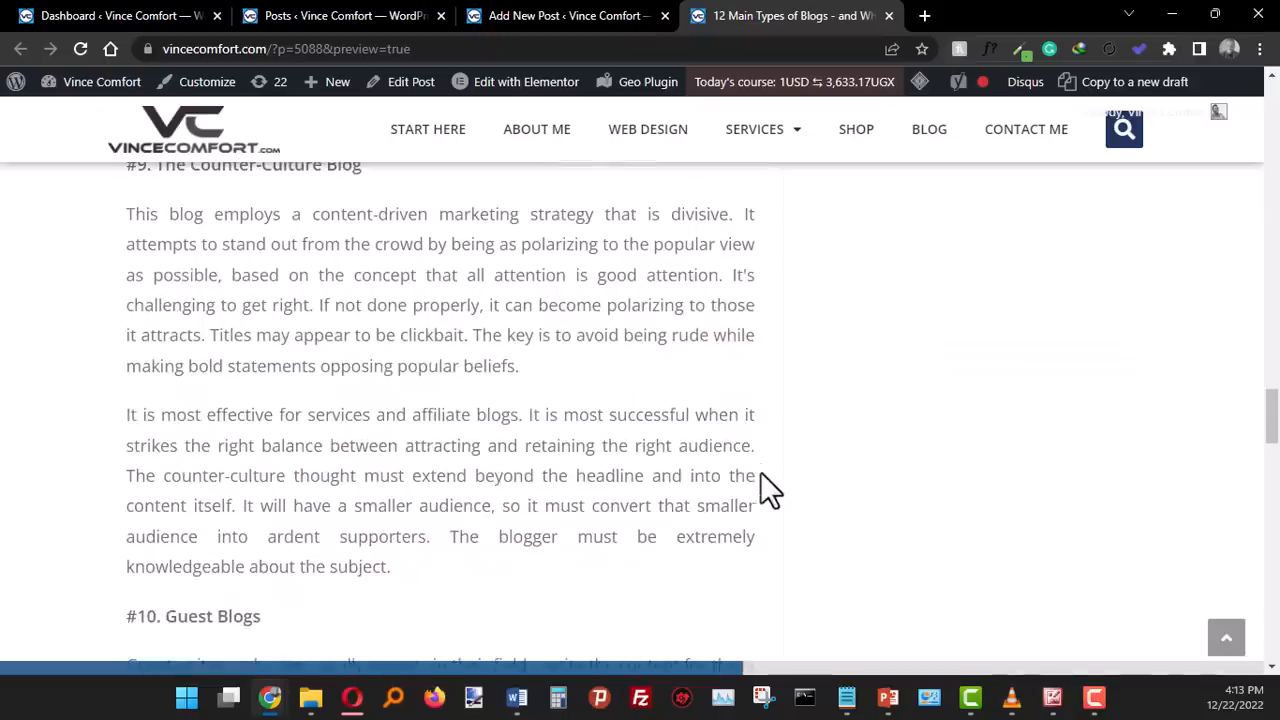
# - Try centring the opening sentence "When starting a blog, it's critical to select the right type of blog." and undo it
pyautogui.click(531, 16)
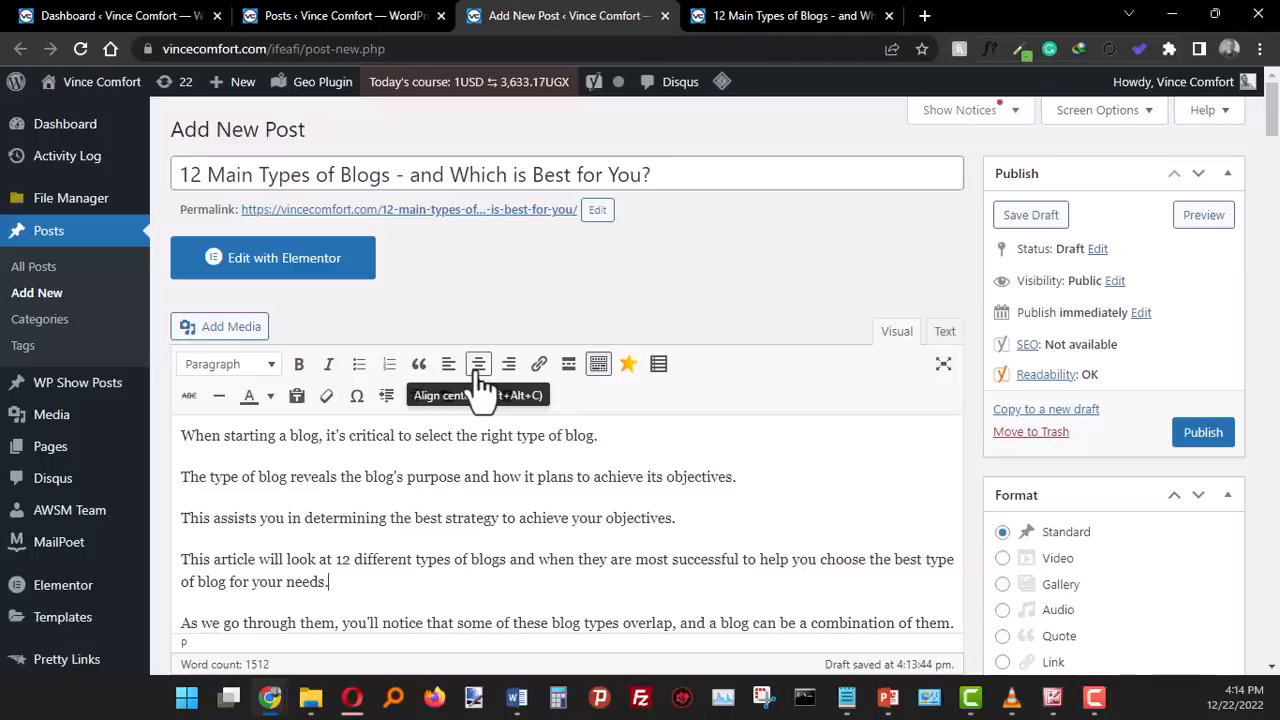
pyautogui.moveTo(182, 435); pyautogui.dragTo(626, 434)
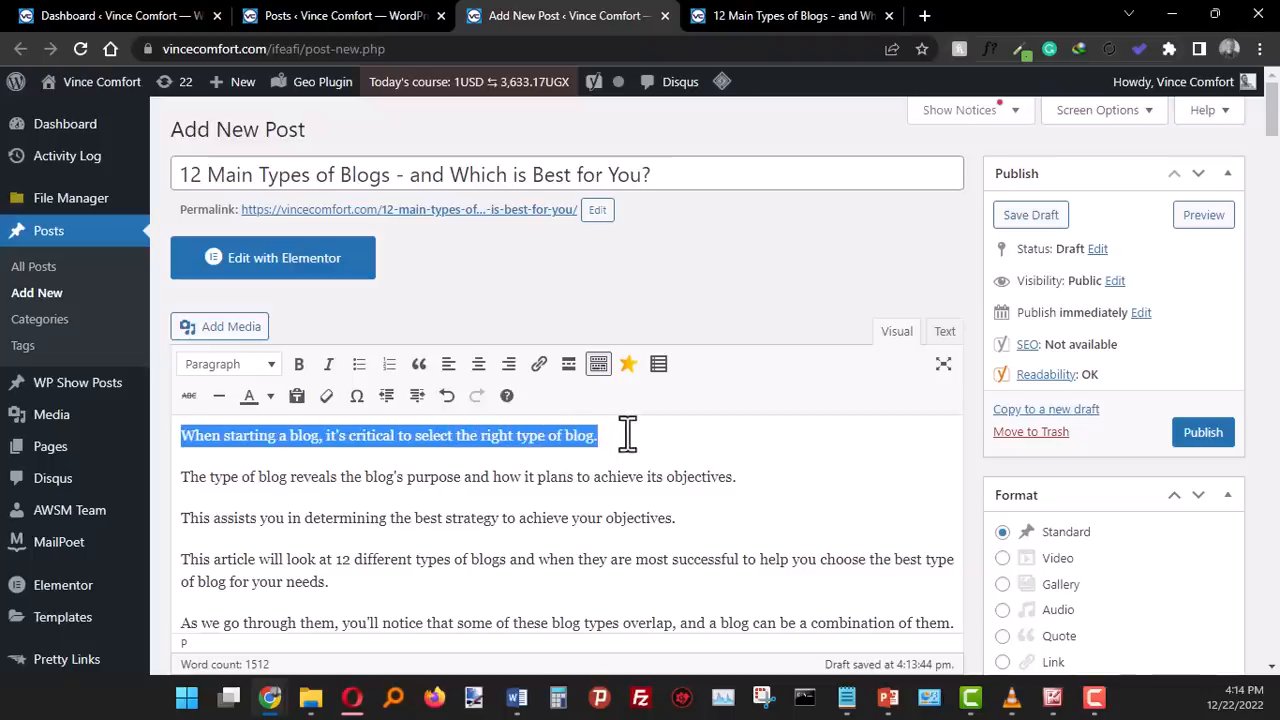
pyautogui.click(484, 370)
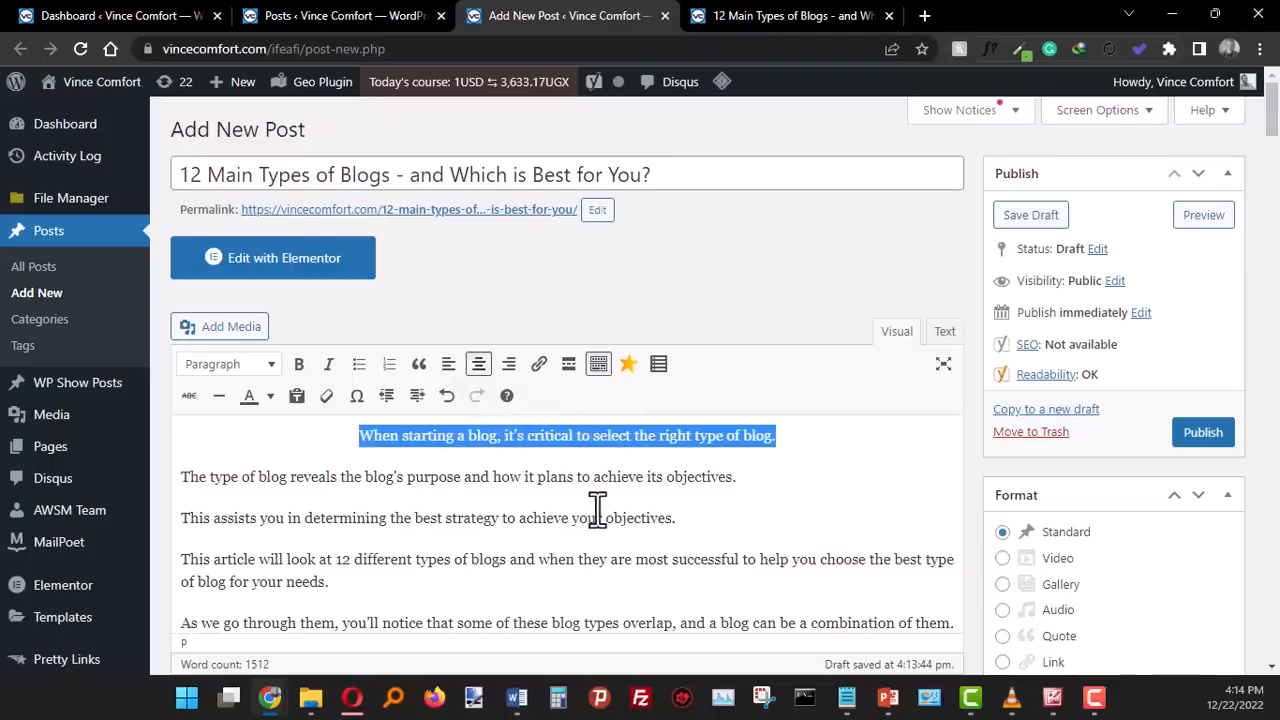
pyautogui.hotkey('ctrl', 'z')
pyautogui.click(500, 508)
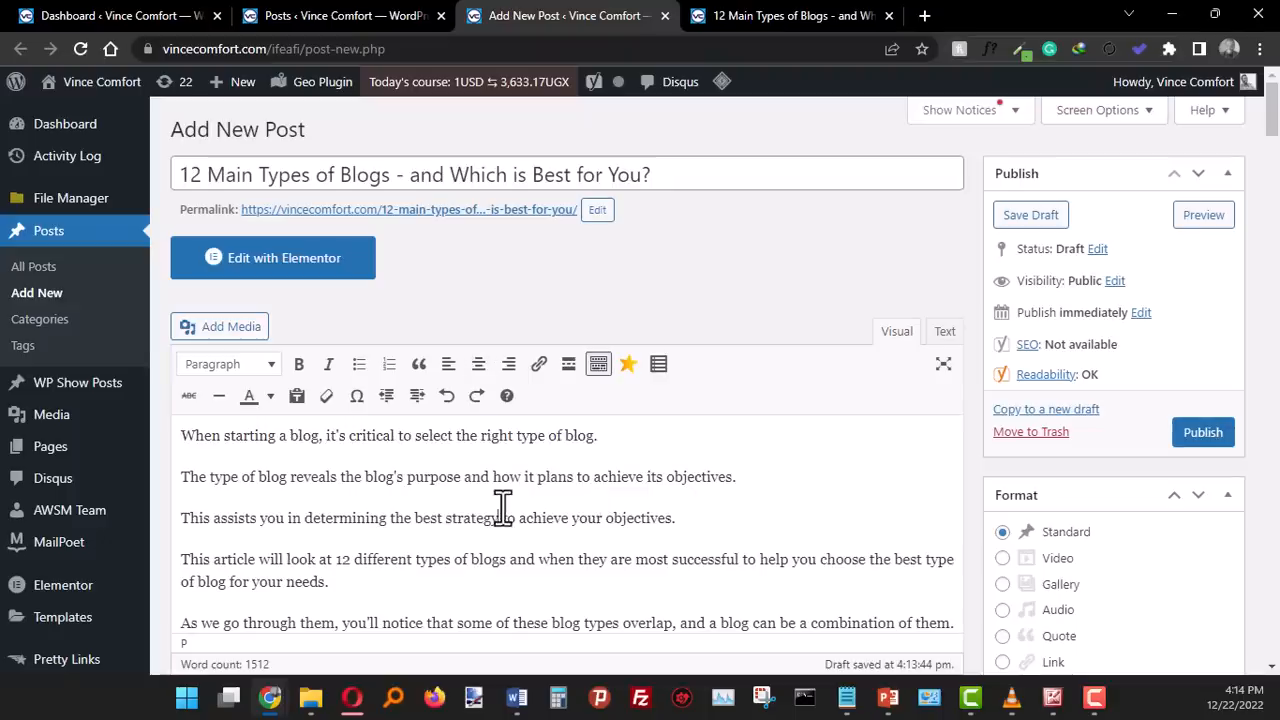
# - Hide and restore the editor's second row of formatting tools, and look over the available text colours without applying one
pyautogui.click(598, 368)
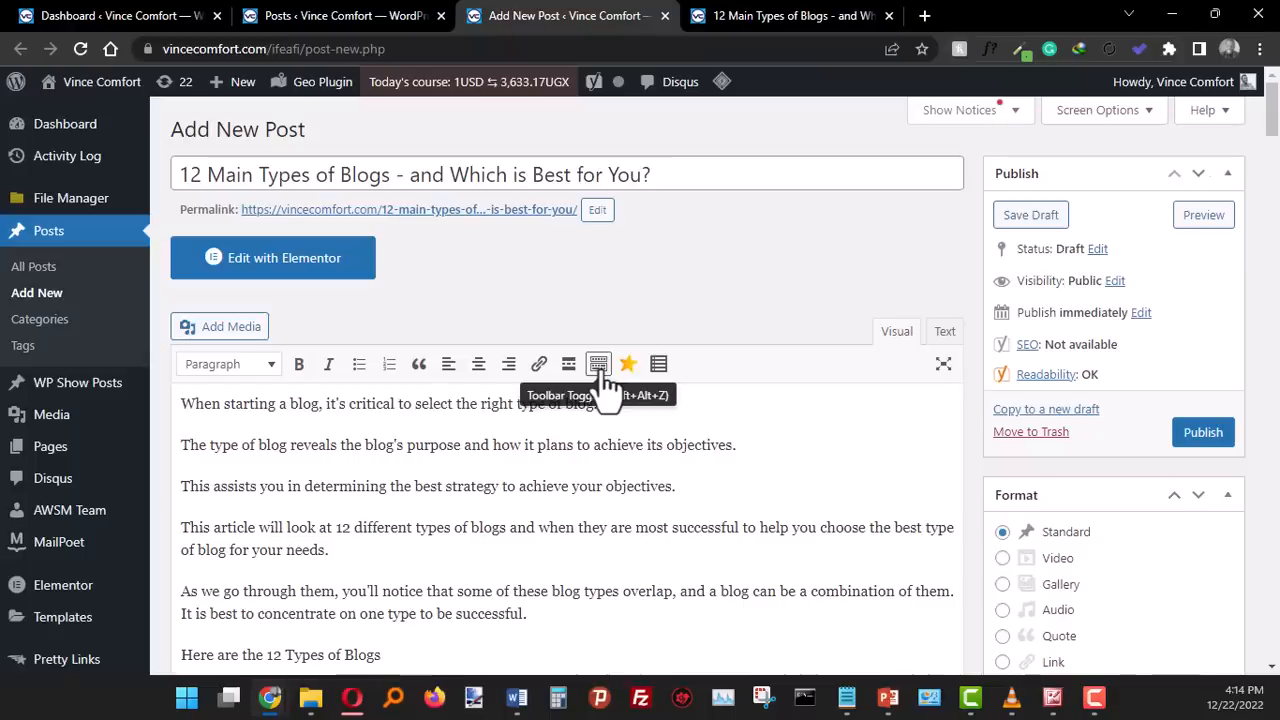
pyautogui.click(599, 372)
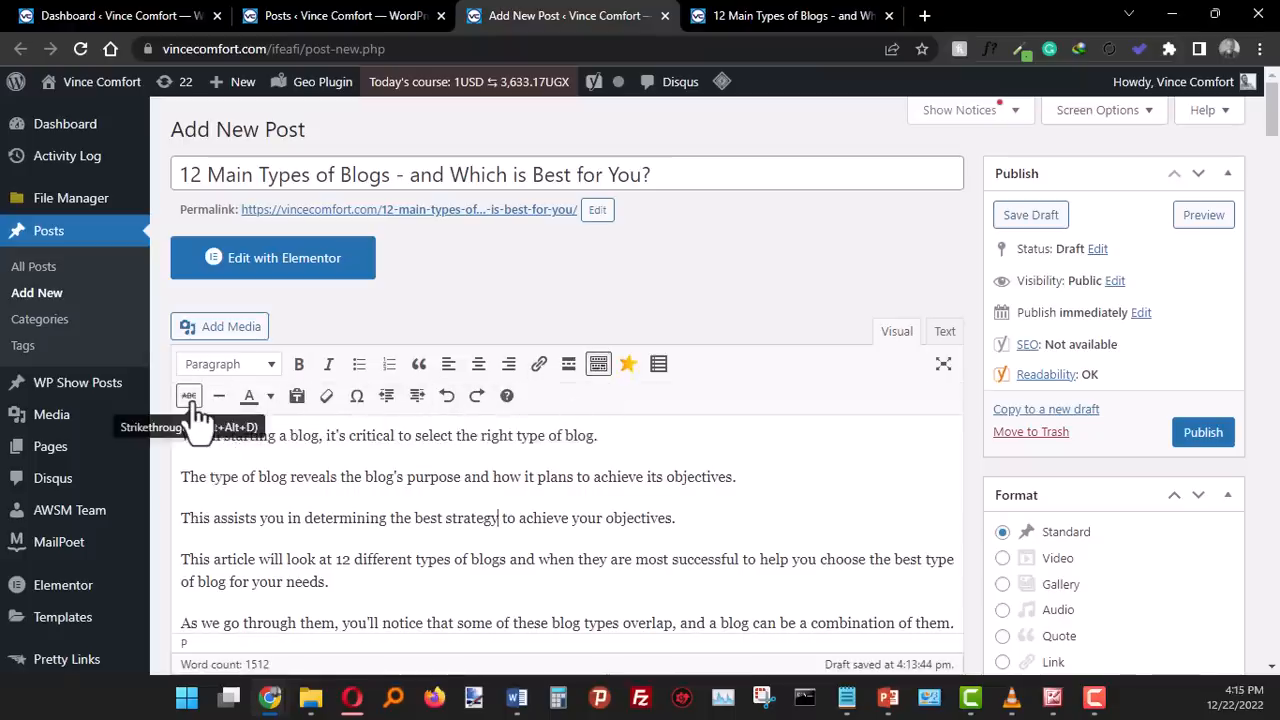
pyautogui.click(270, 398)
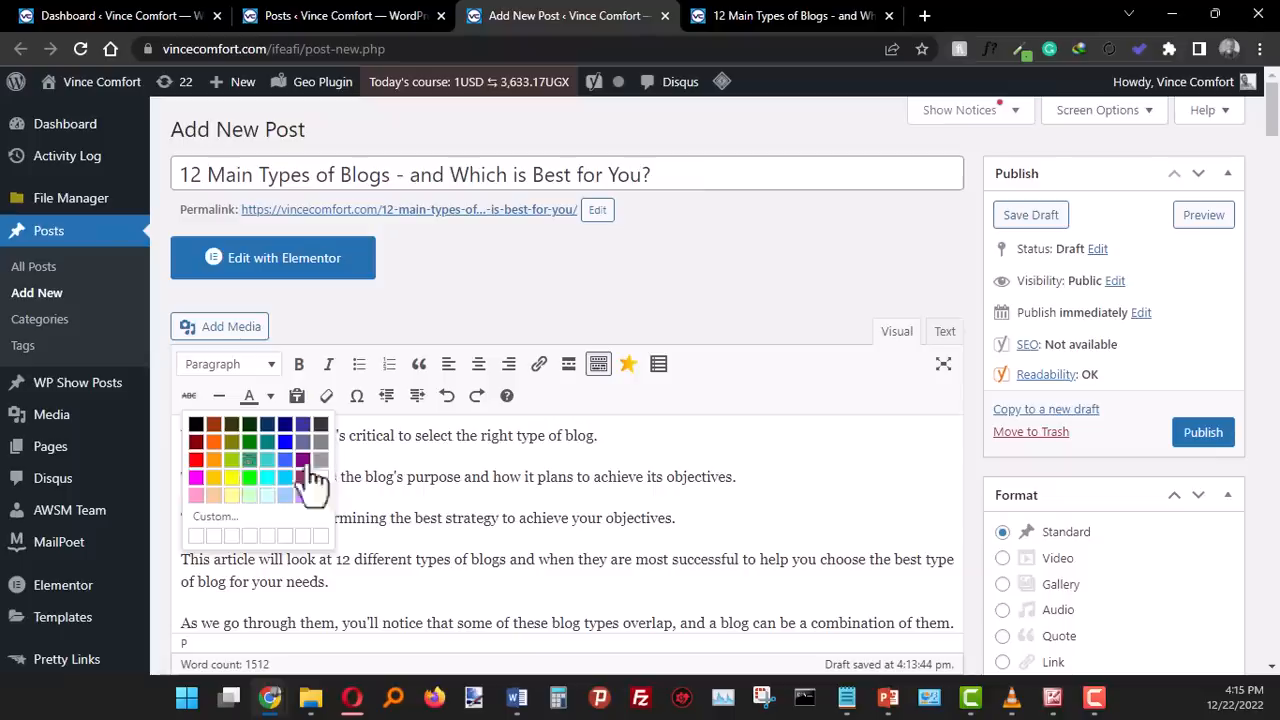
pyautogui.click(620, 475)
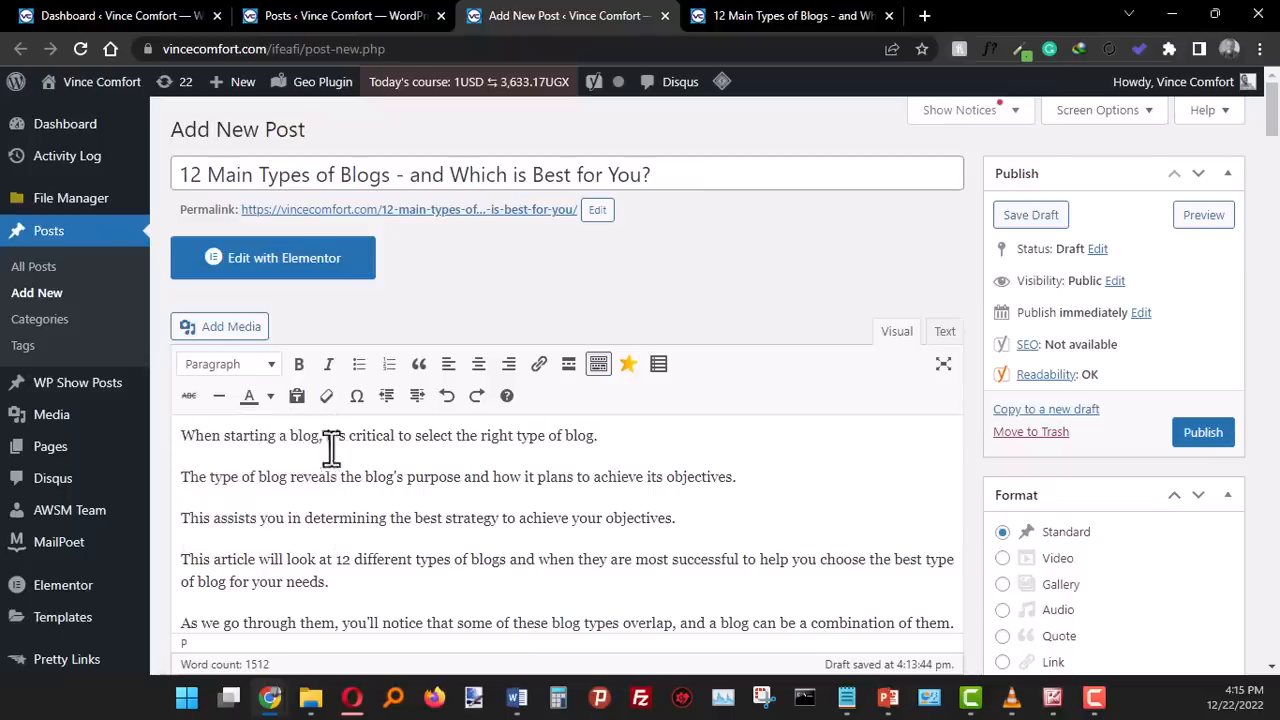
# - Try colouring the words "When starting a blog" red in the opening sentence and undo the colour change
pyautogui.moveTo(322, 438); pyautogui.dragTo(165, 437)
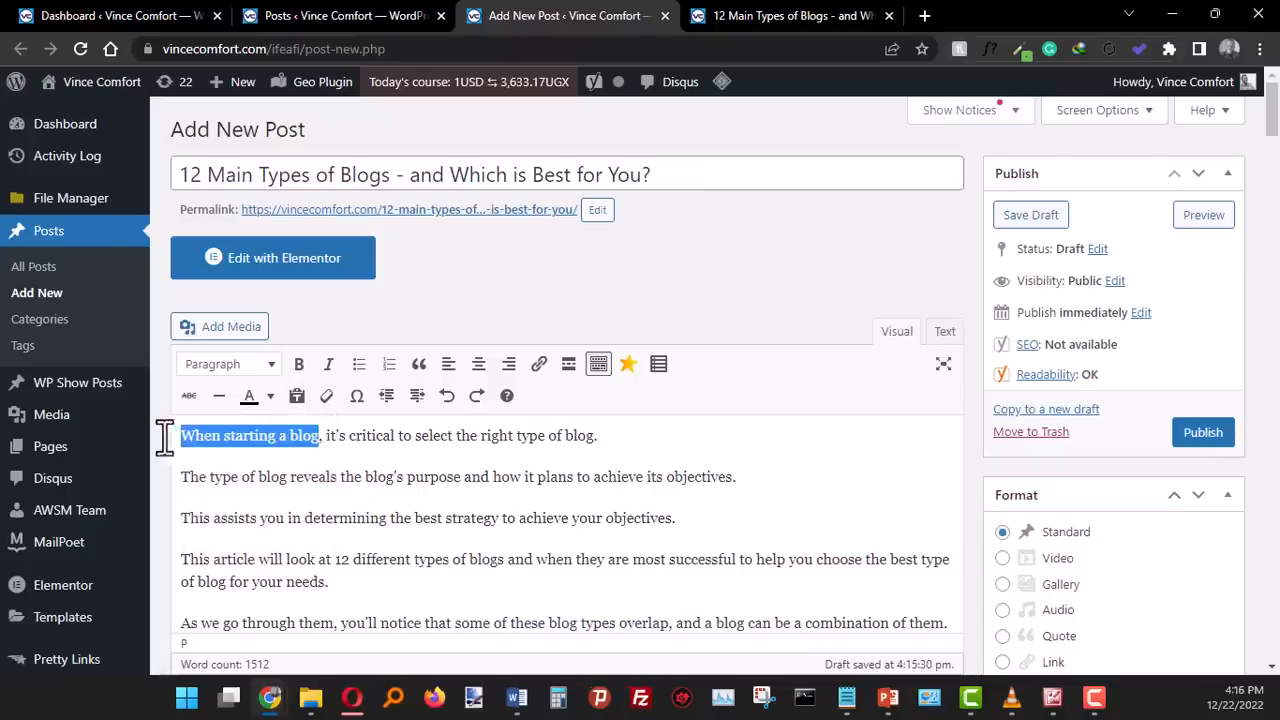
pyautogui.click(272, 398)
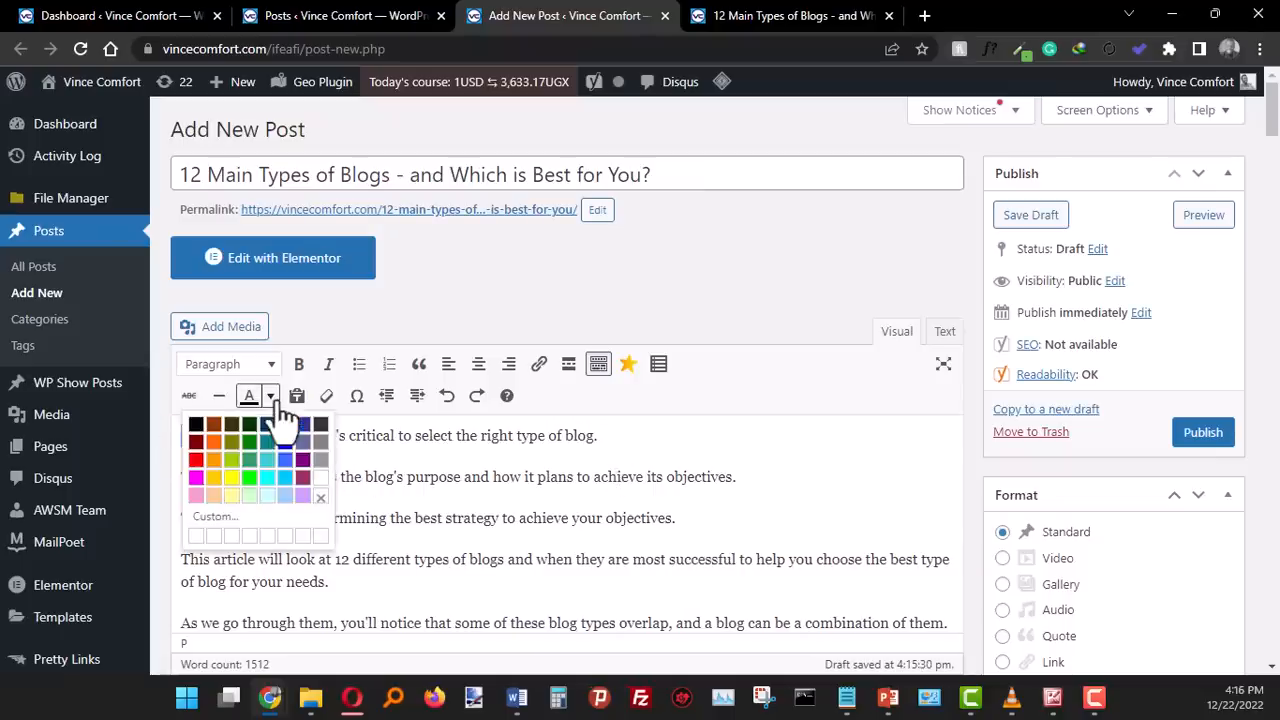
pyautogui.click(197, 461)
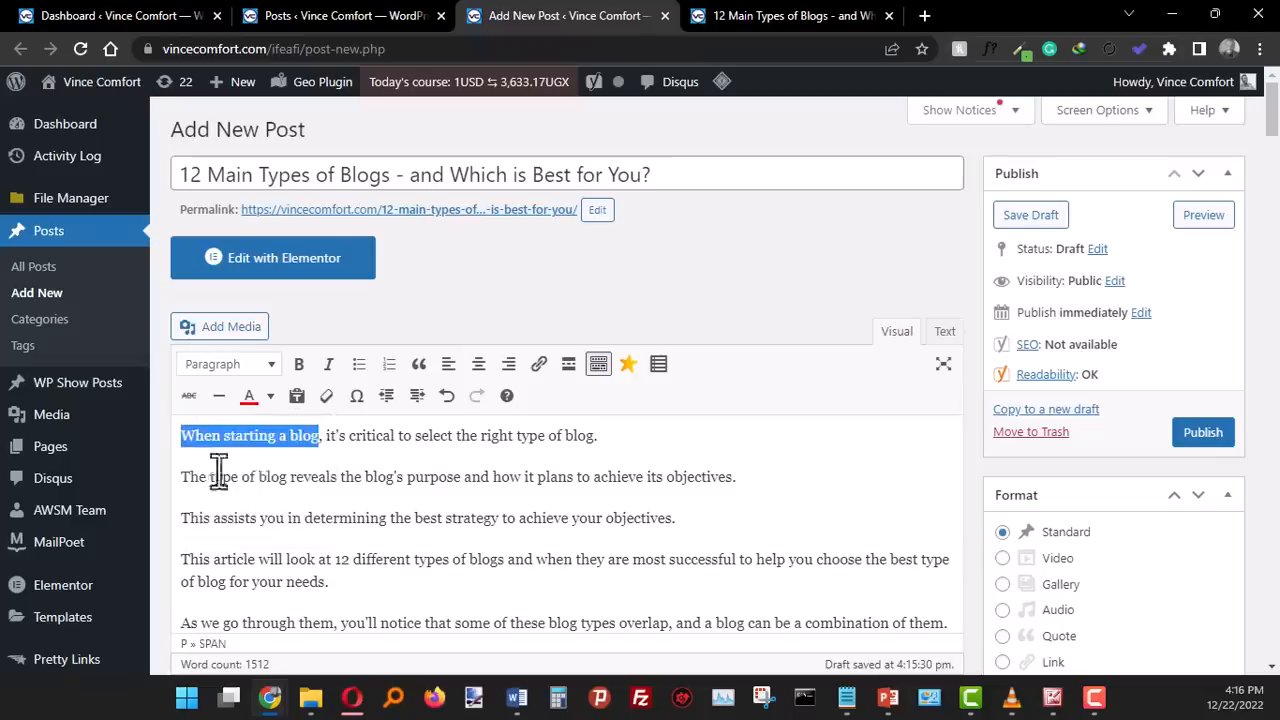
pyautogui.click(433, 466)
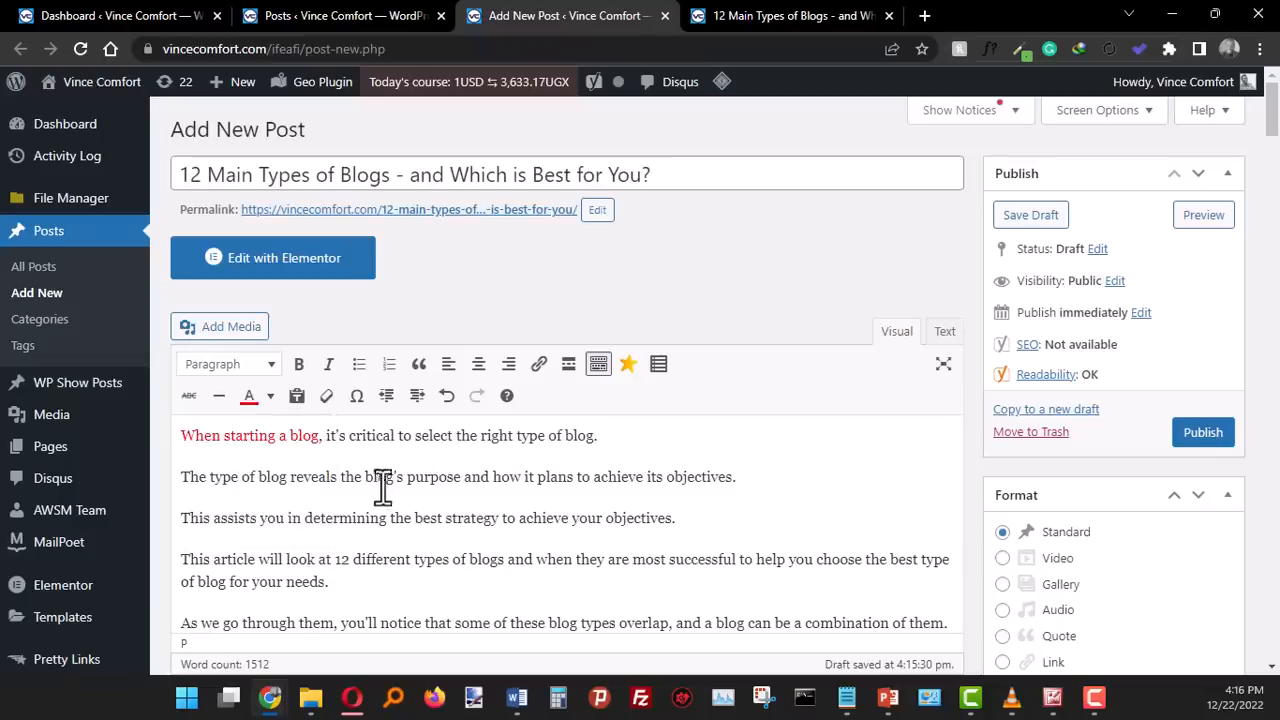
pyautogui.hotkey('ctrl', 'z')
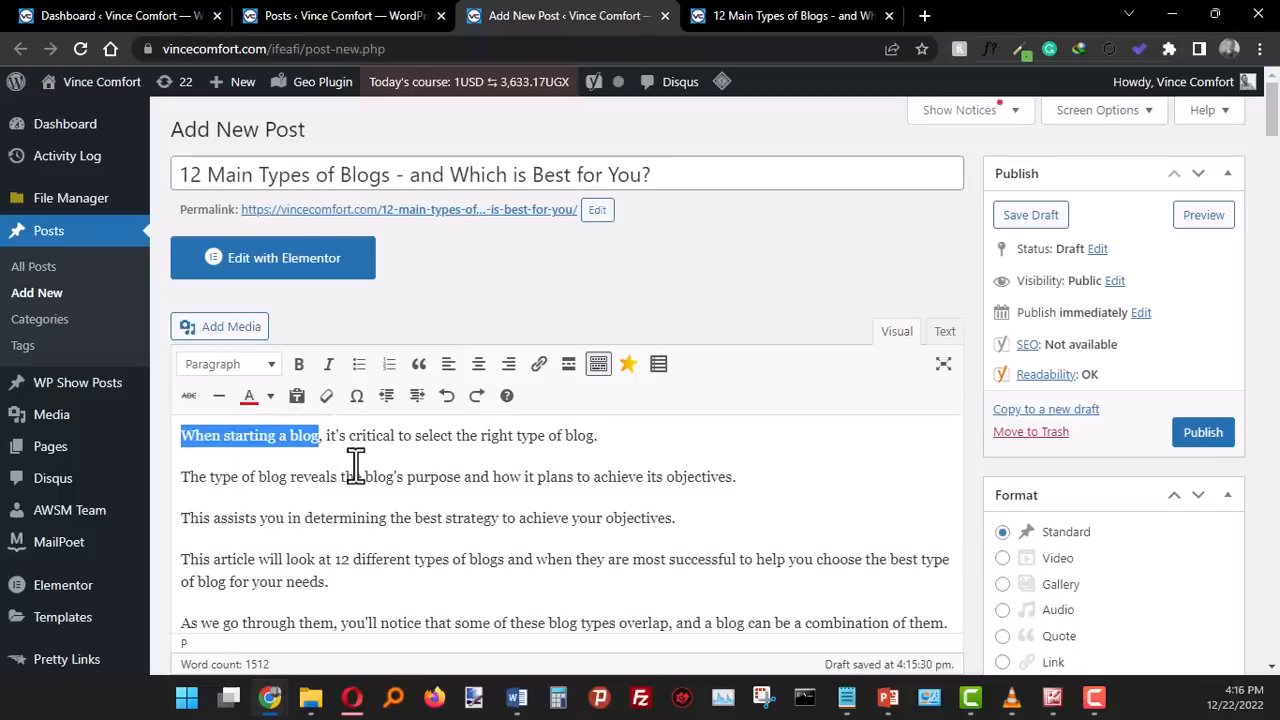
pyautogui.click(362, 467)
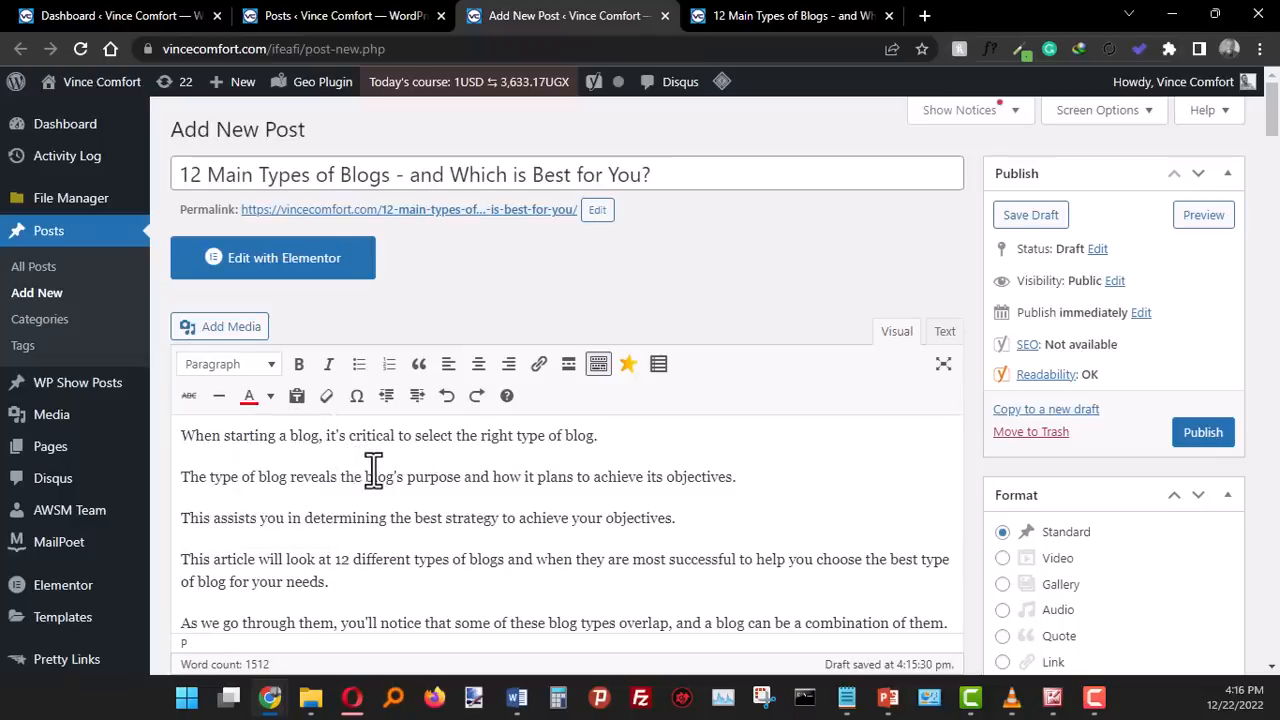
pyautogui.click(640, 488)
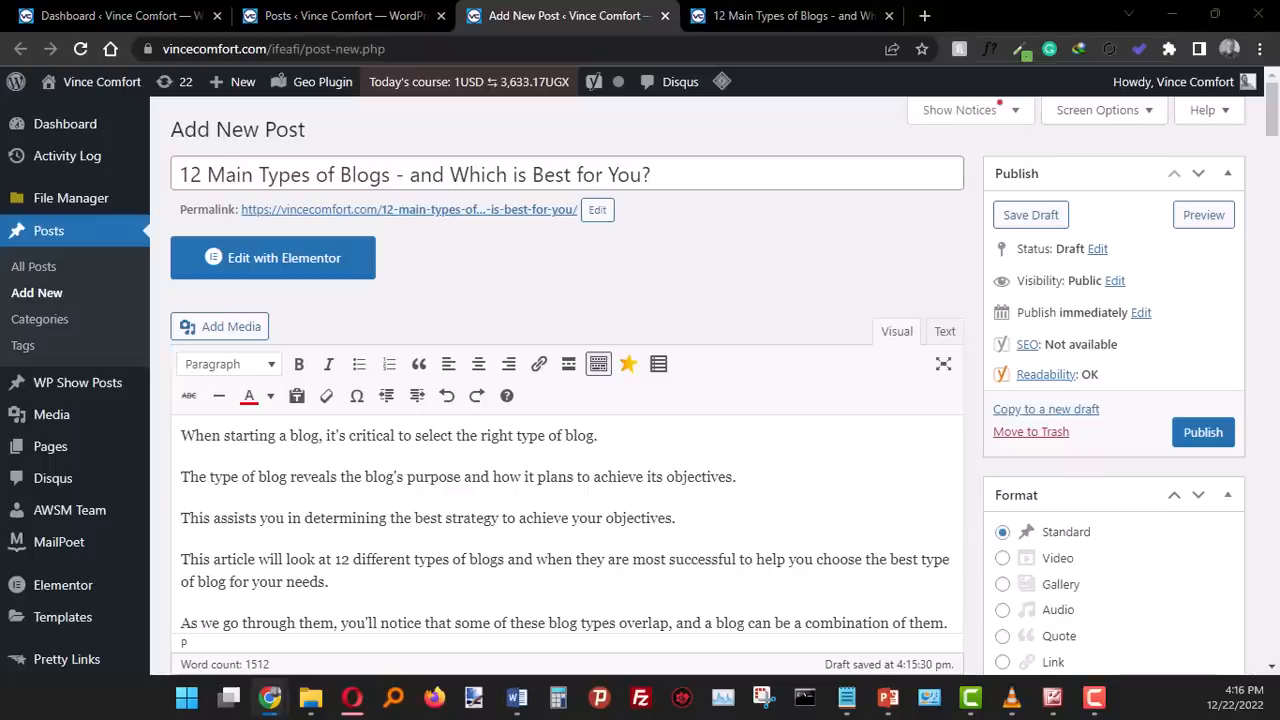
# - Switch to Microsoft Office Picture Manager, look through the images prepared for the article, and return to the post editor
pyautogui.hotkey('alt', 'Tab')
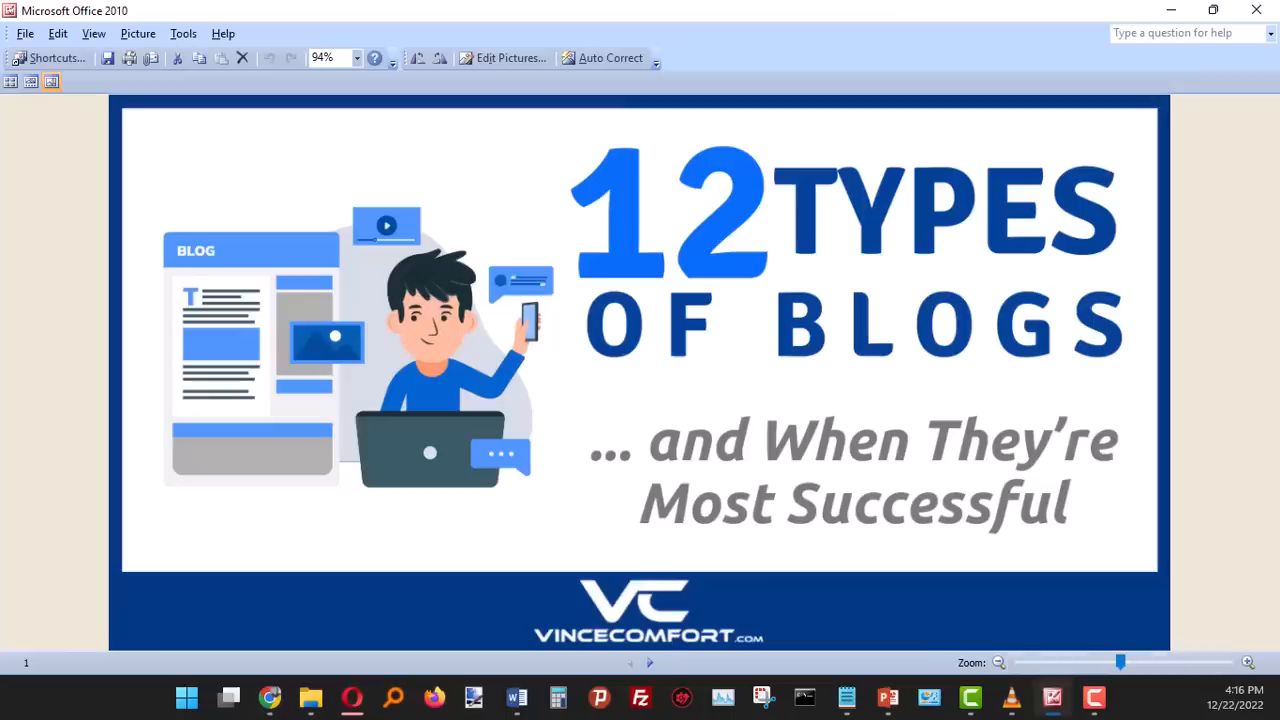
pyautogui.click(652, 662)
pyautogui.click(652, 662)
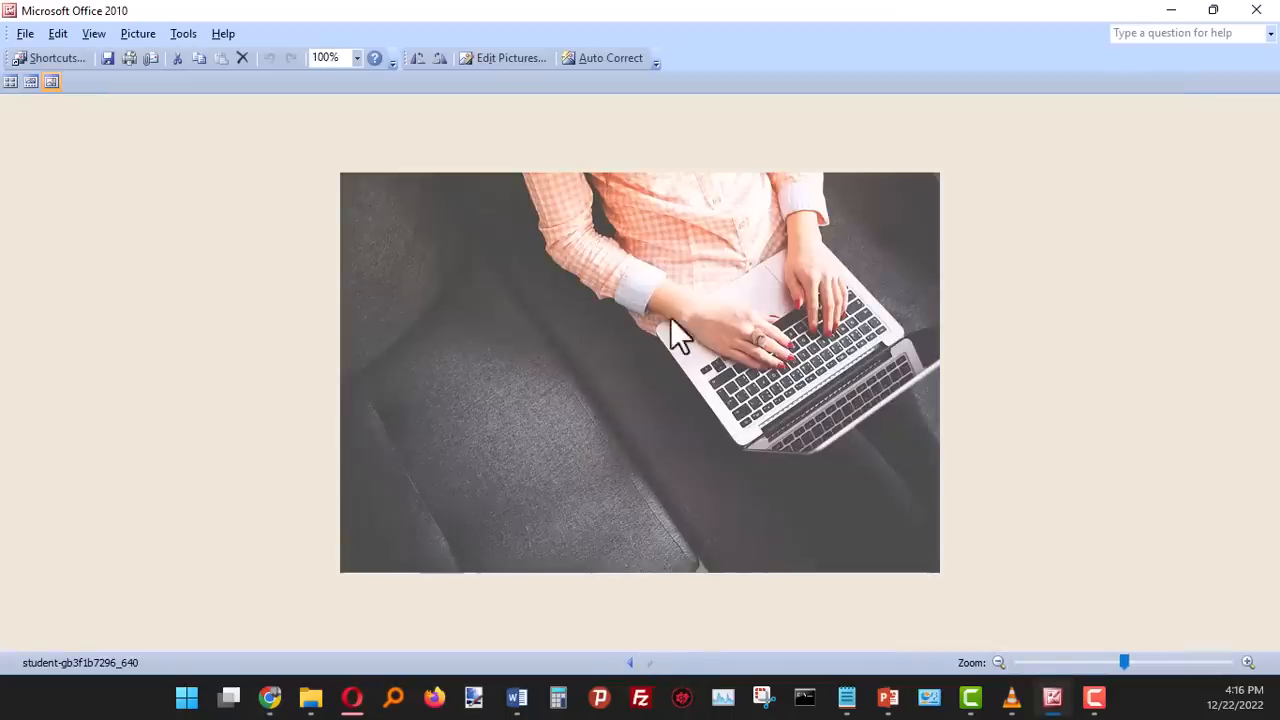
pyautogui.click(1172, 12)
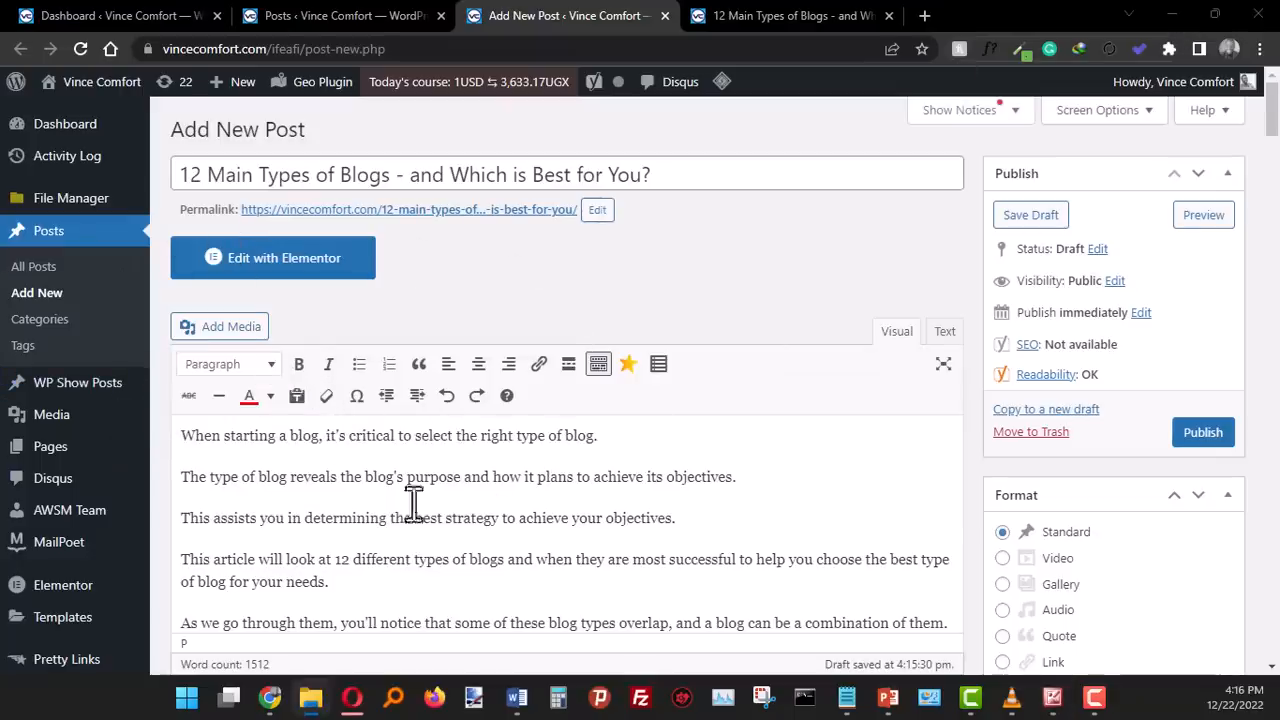
# - Upload the laptop photo student-gb3f1b7296_640.jpg to the media library for insertion before the line "Here are the 12 Types of Blogs"
pyautogui.scroll(-3, 537, 497)
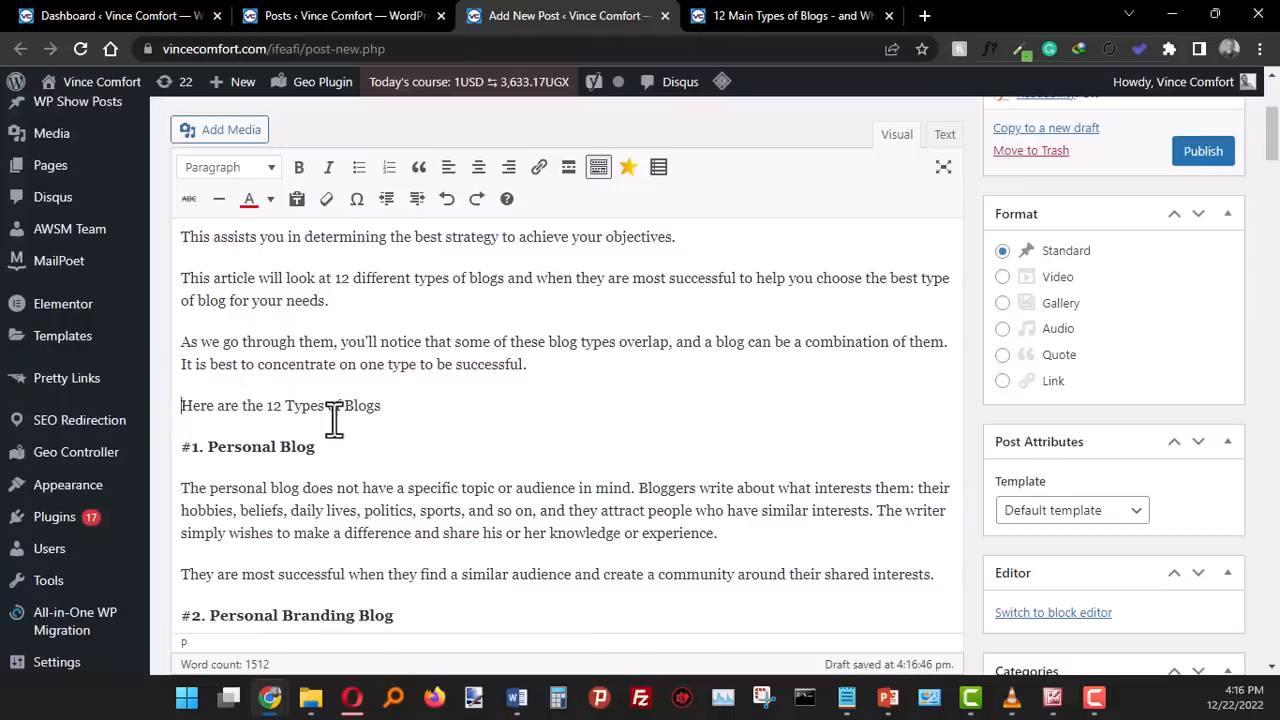
pyautogui.click(230, 145)
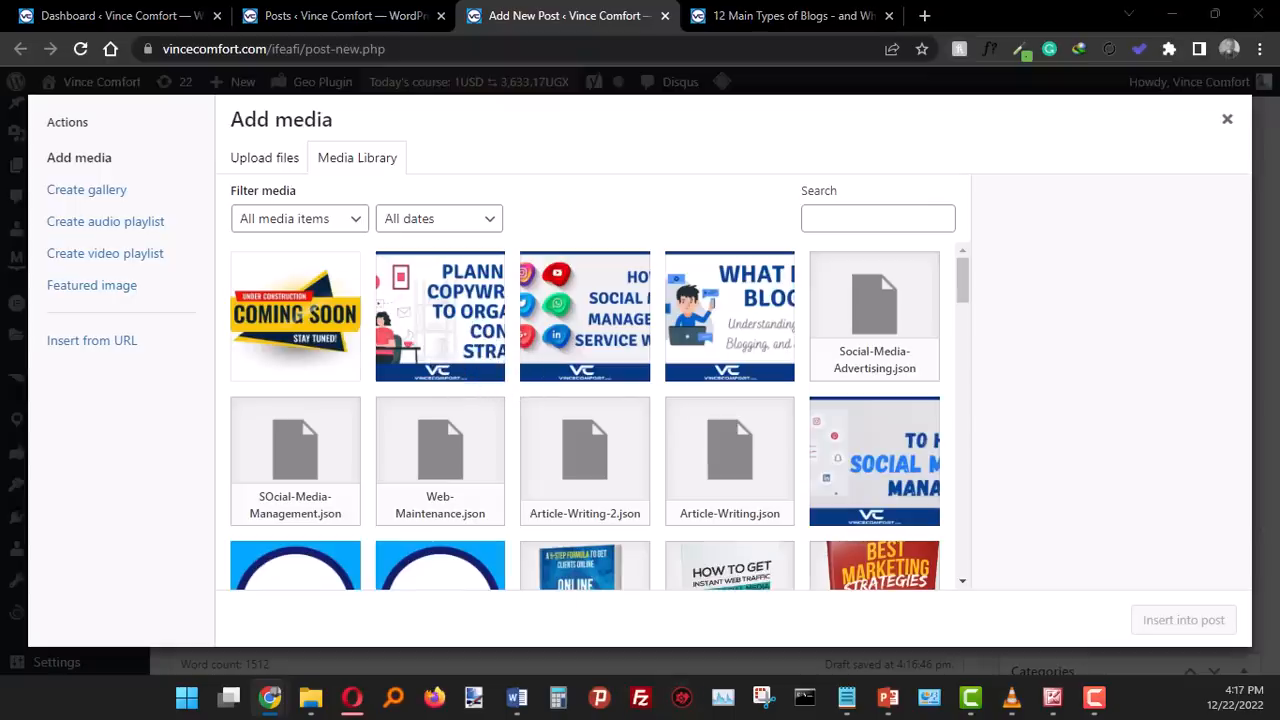
pyautogui.moveTo(270, 598); pyautogui.dragTo(347, 354)
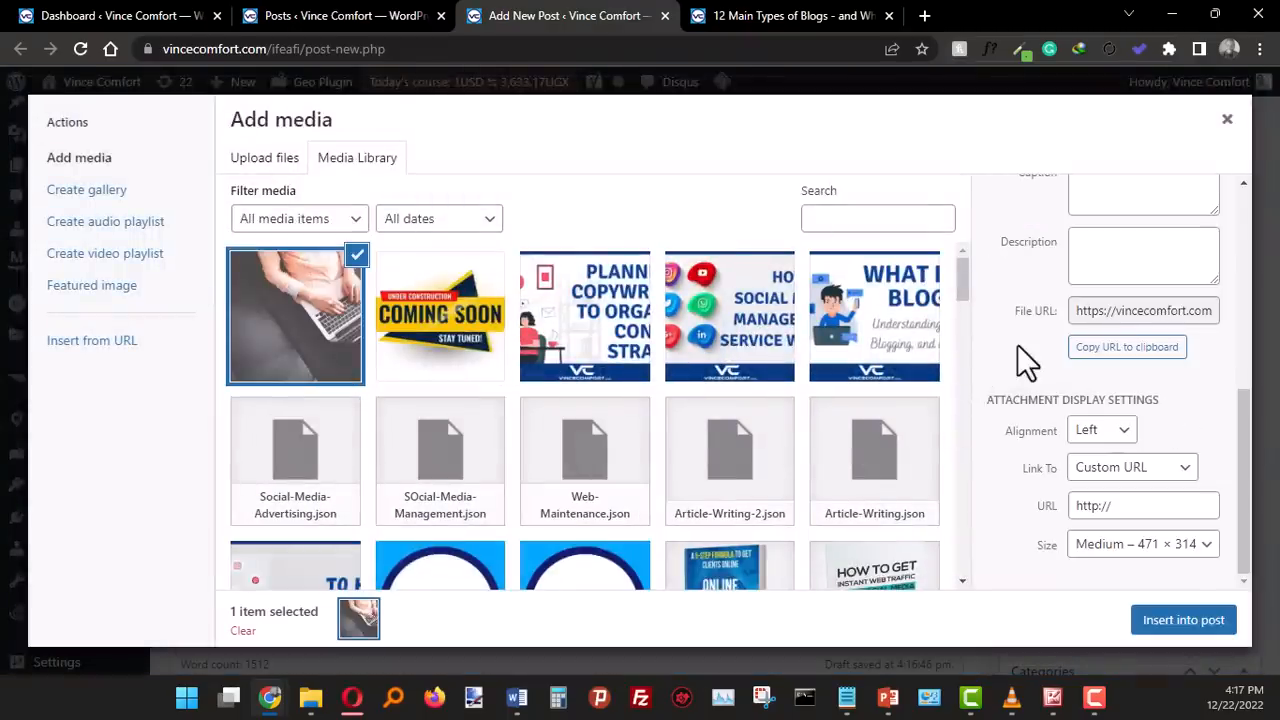
# - Copy the article title from the Word draft and paste "12 Main Types of Blogs - and Which is Best for You?" as the photo's alt text
pyautogui.scroll(5, 1005, 350)
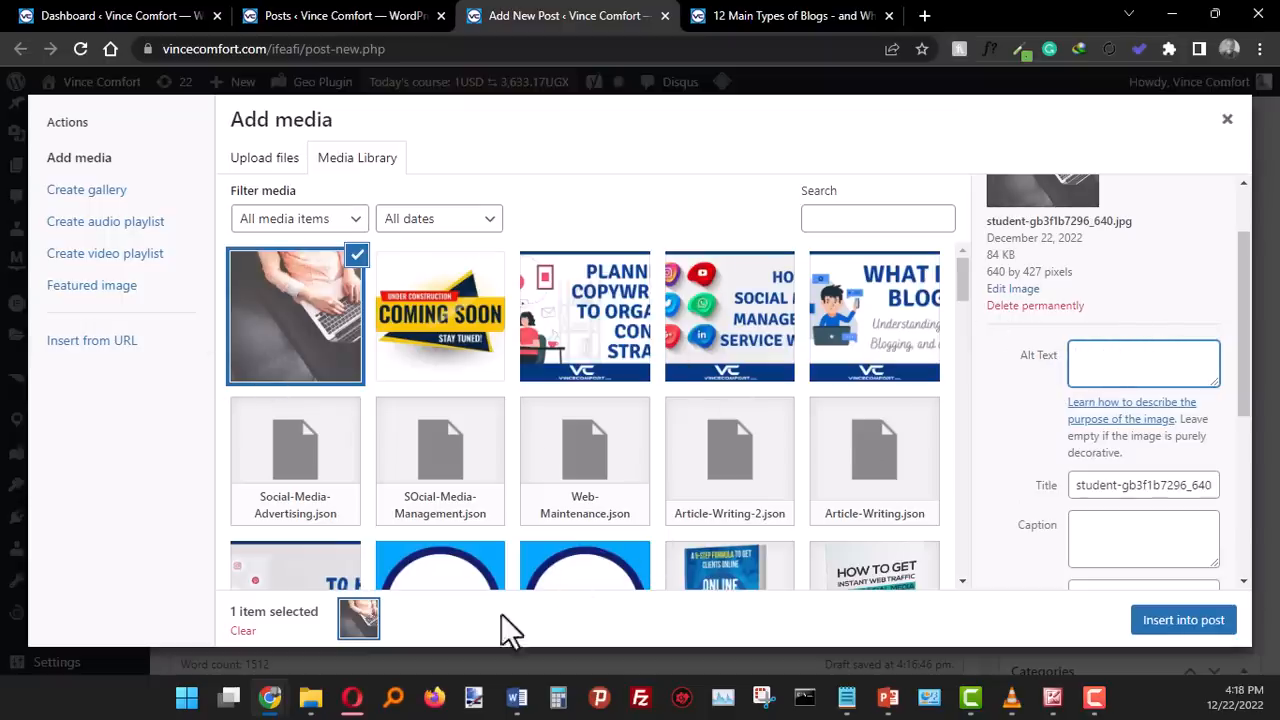
pyautogui.click(517, 699)
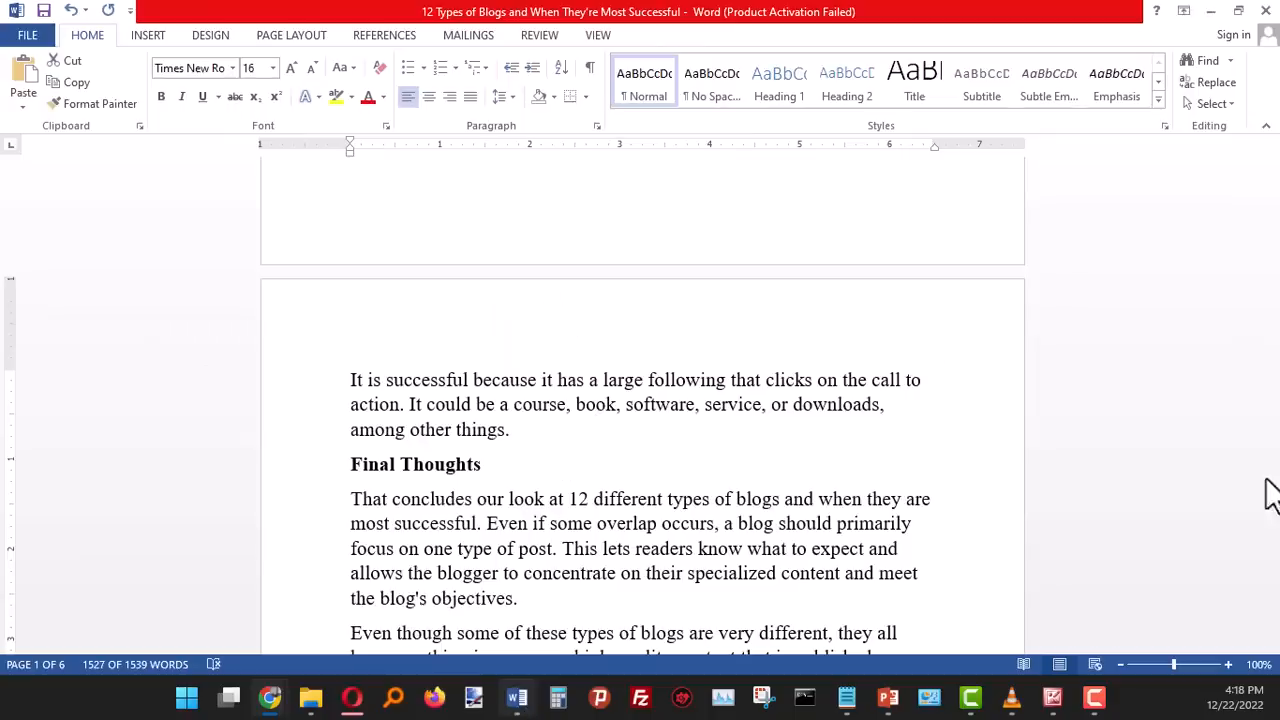
pyautogui.scroll(4, 1197, 569)
pyautogui.moveTo(1272, 548); pyautogui.dragTo(1266, 114)
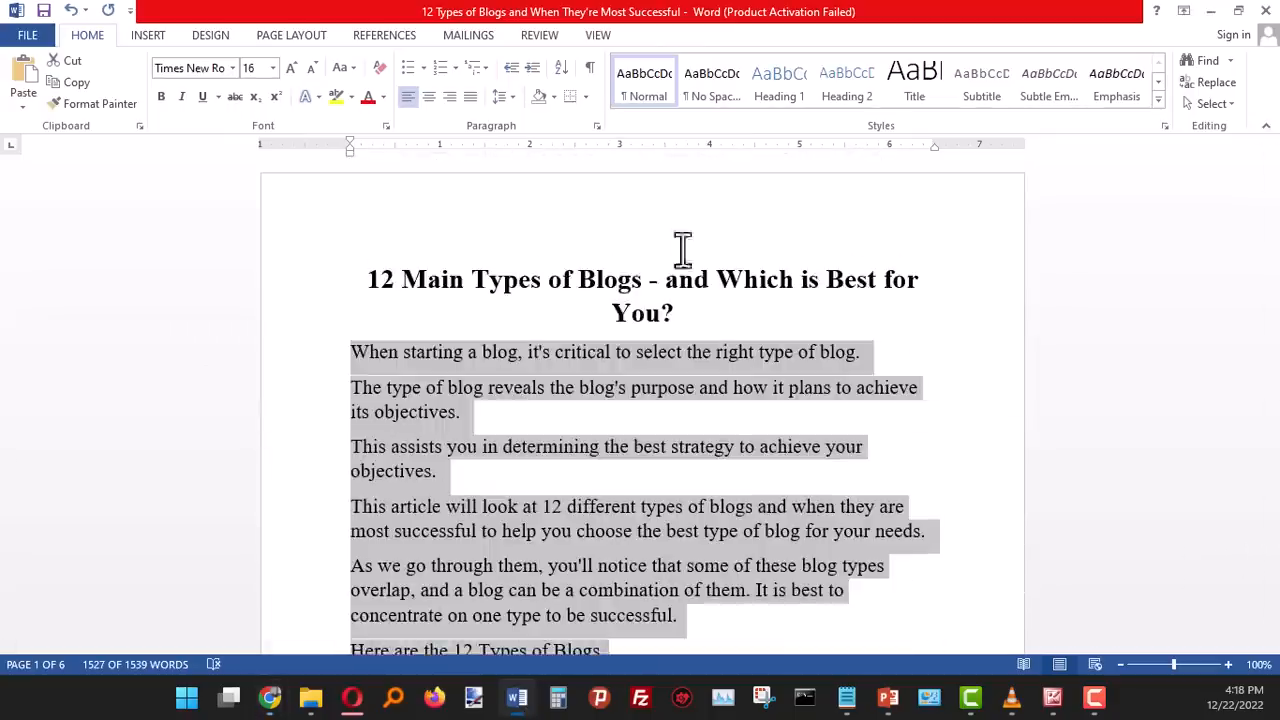
pyautogui.click(550, 290)
pyautogui.moveTo(366, 280); pyautogui.dragTo(675, 320)
pyautogui.hotkey('ctrl', 'c')
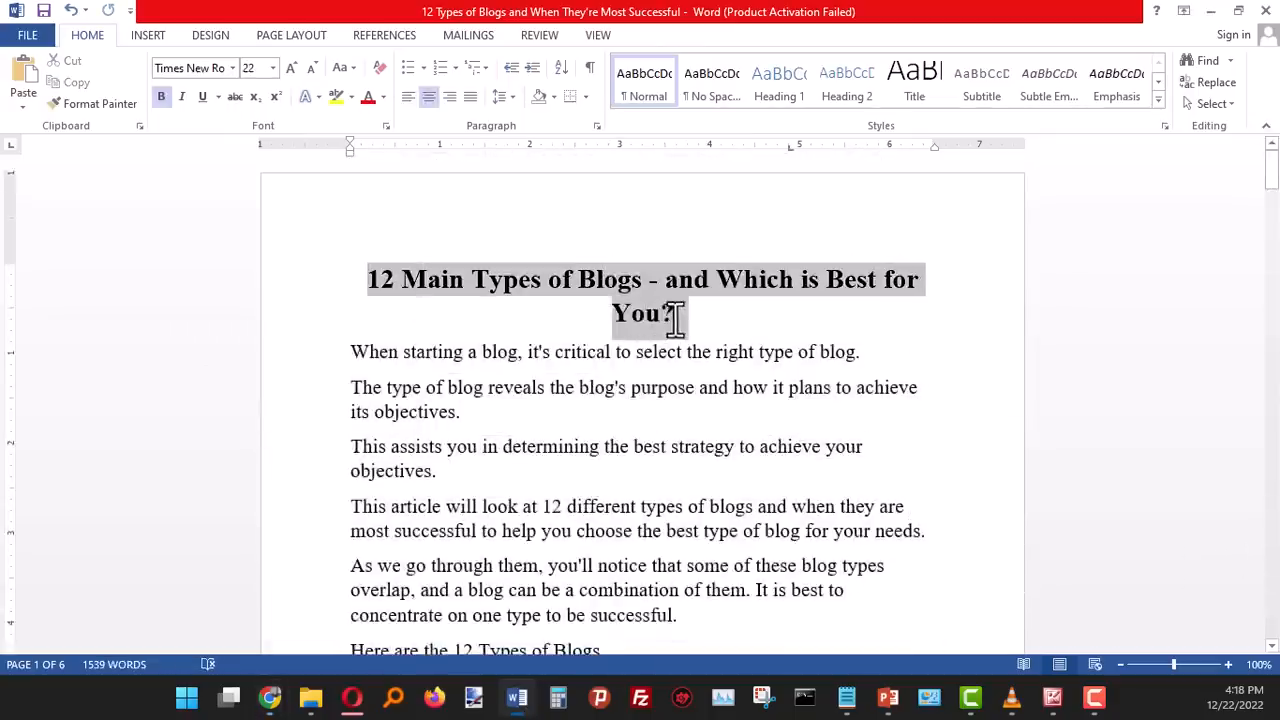
pyautogui.hotkey('alt', 'Tab')
pyautogui.click(1144, 372)
pyautogui.hotkey('ctrl', 'v')
pyautogui.scroll(-3, 1090, 430)
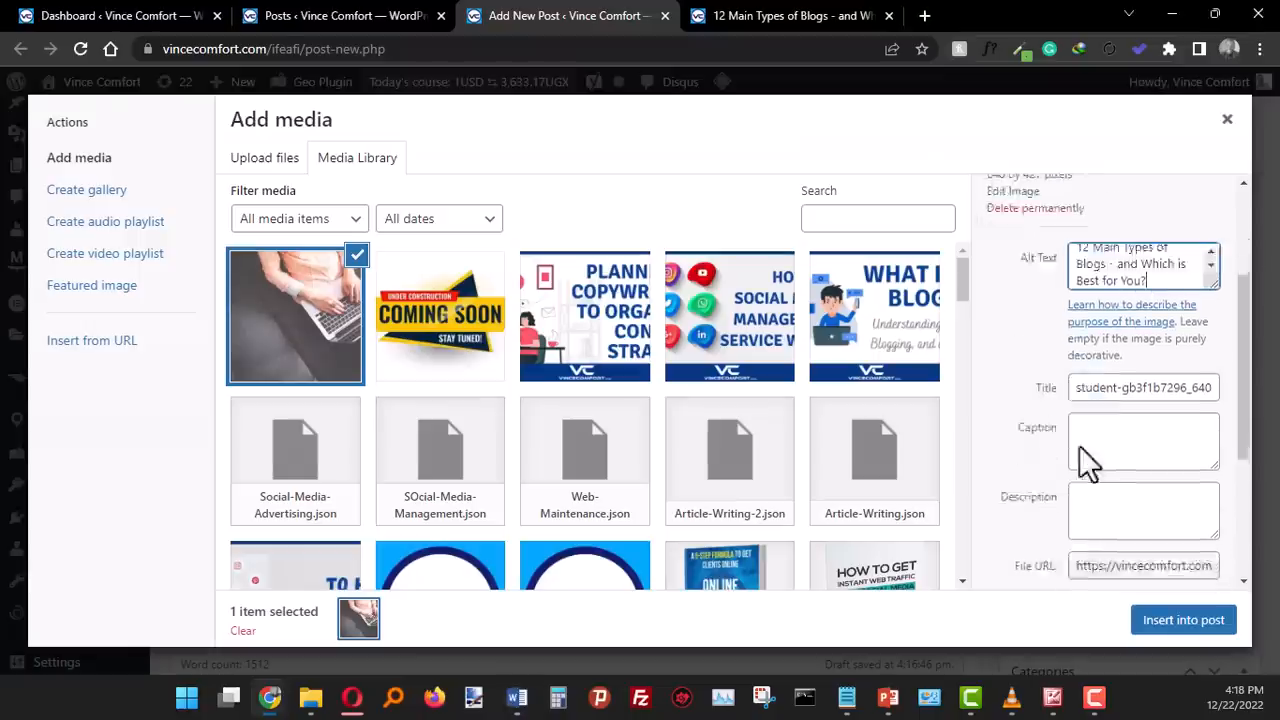
# - Fill the photo's description with the same article title and insert the photo into the post
pyautogui.click(1105, 418)
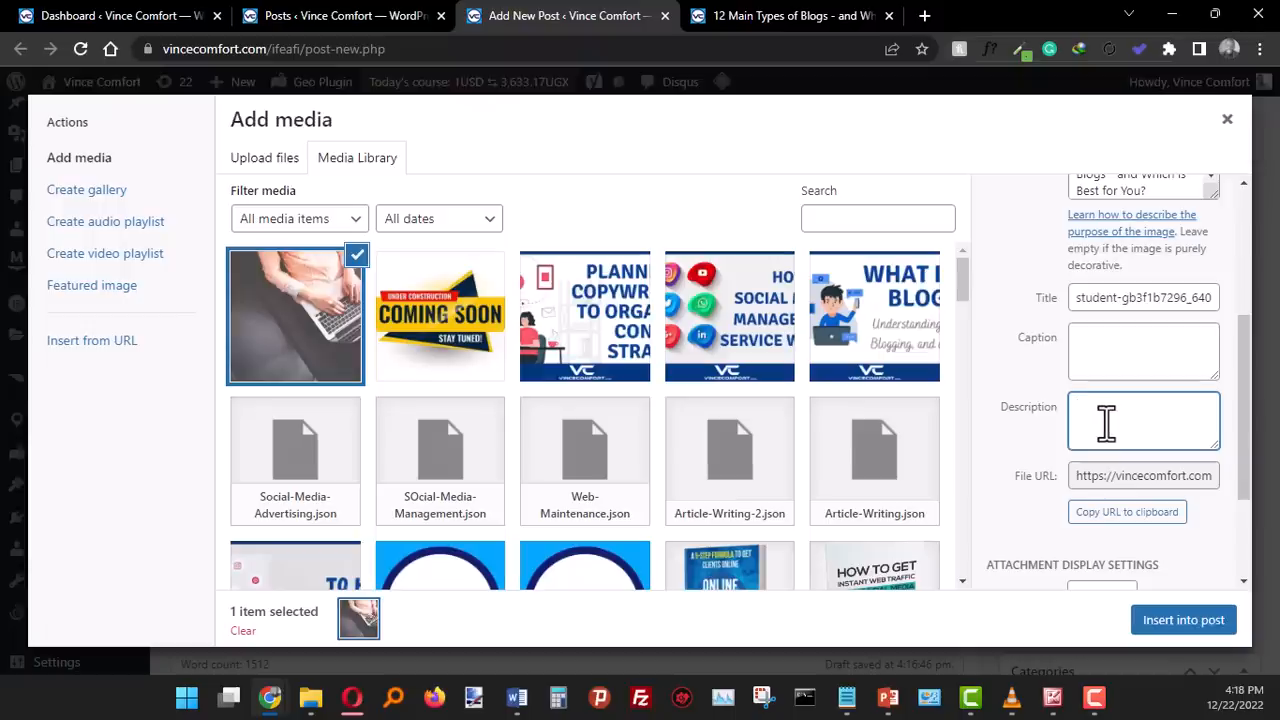
pyautogui.write('12 Main Types of Blogs – and Which is Best for You?')
pyautogui.click(1010, 370)
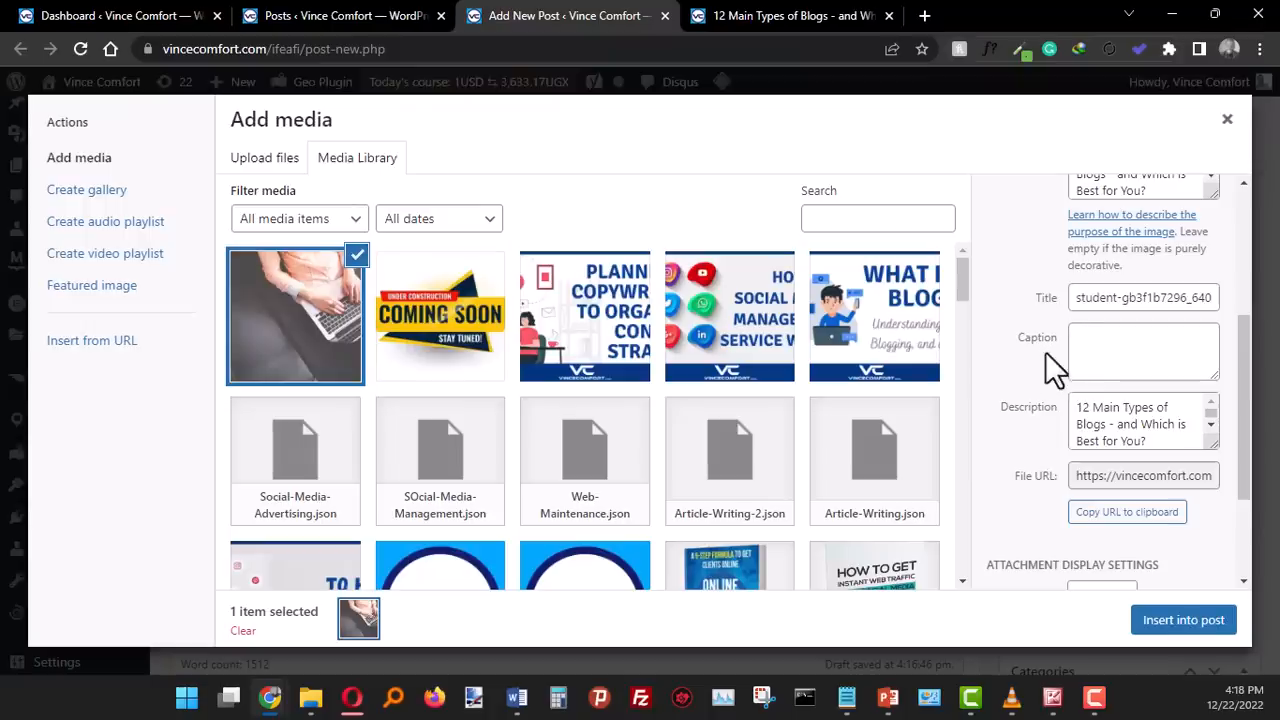
pyautogui.click(1052, 366)
pyautogui.click(1028, 359)
pyautogui.click(1188, 628)
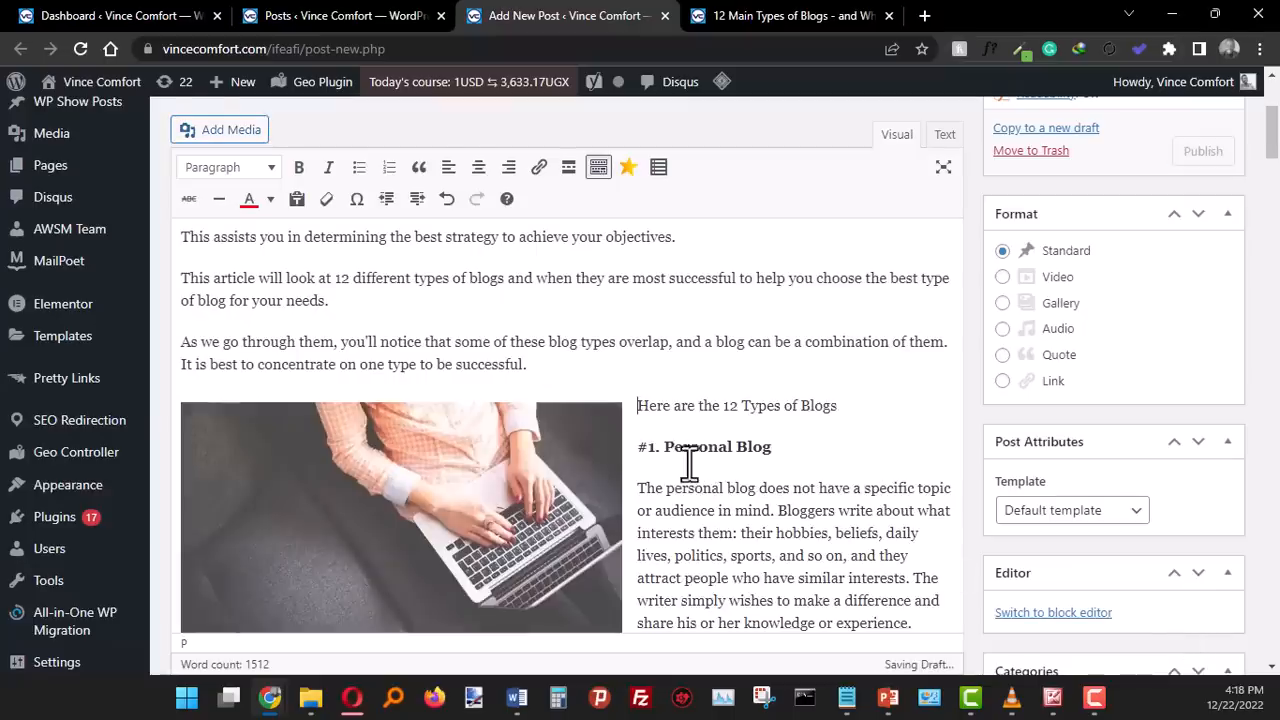
# - Preview the draft post and examine how the left-aligned photo sits beside the surrounding text
pyautogui.scroll(-2, 644, 460)
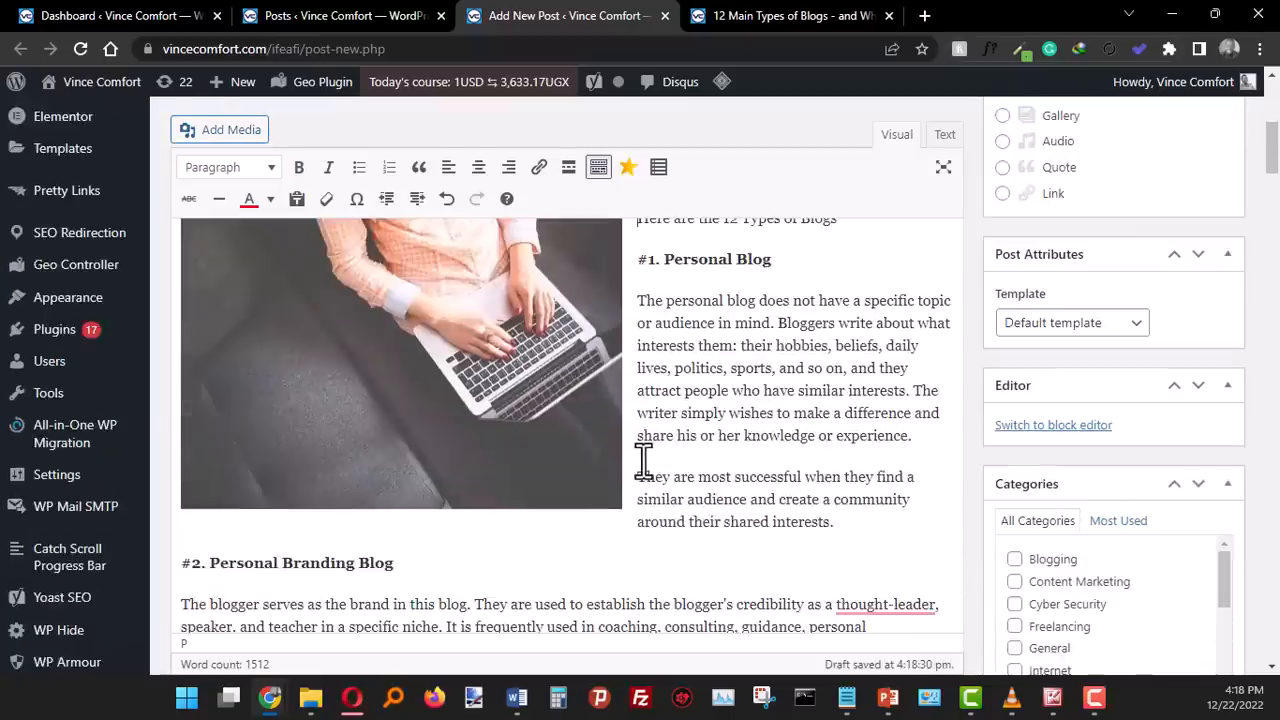
pyautogui.scroll(6, 644, 461)
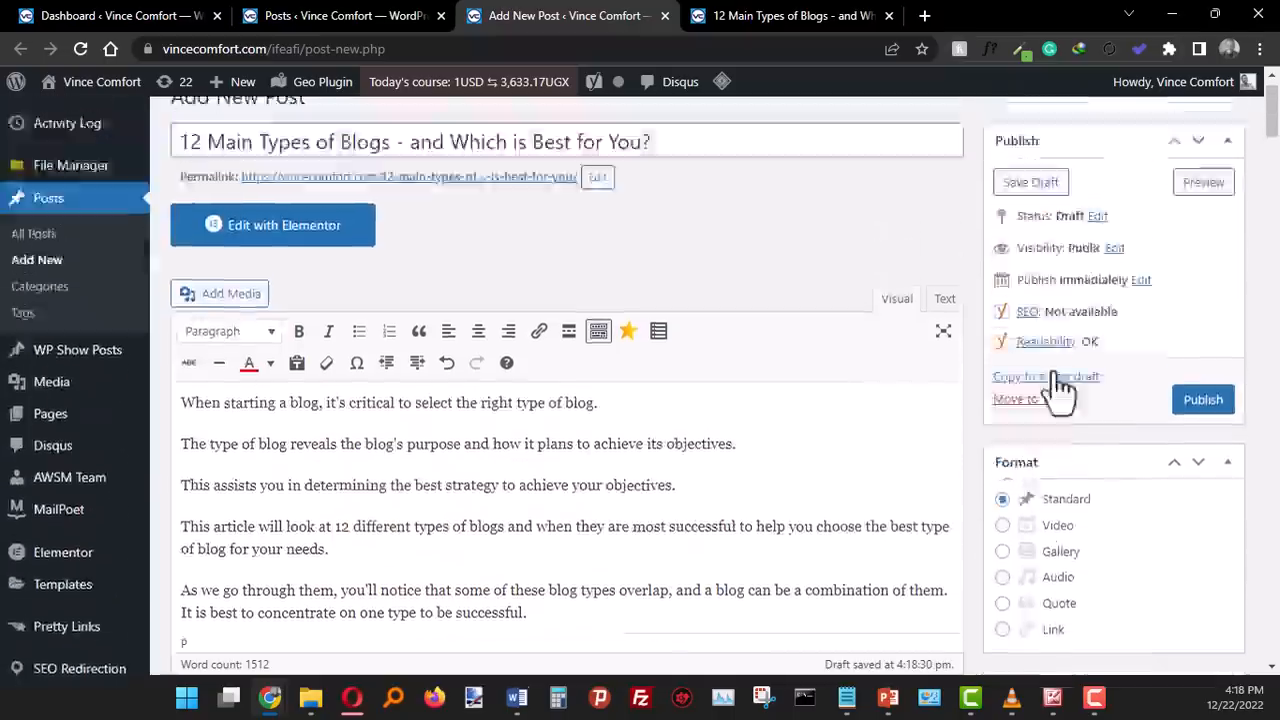
pyautogui.click(1203, 216)
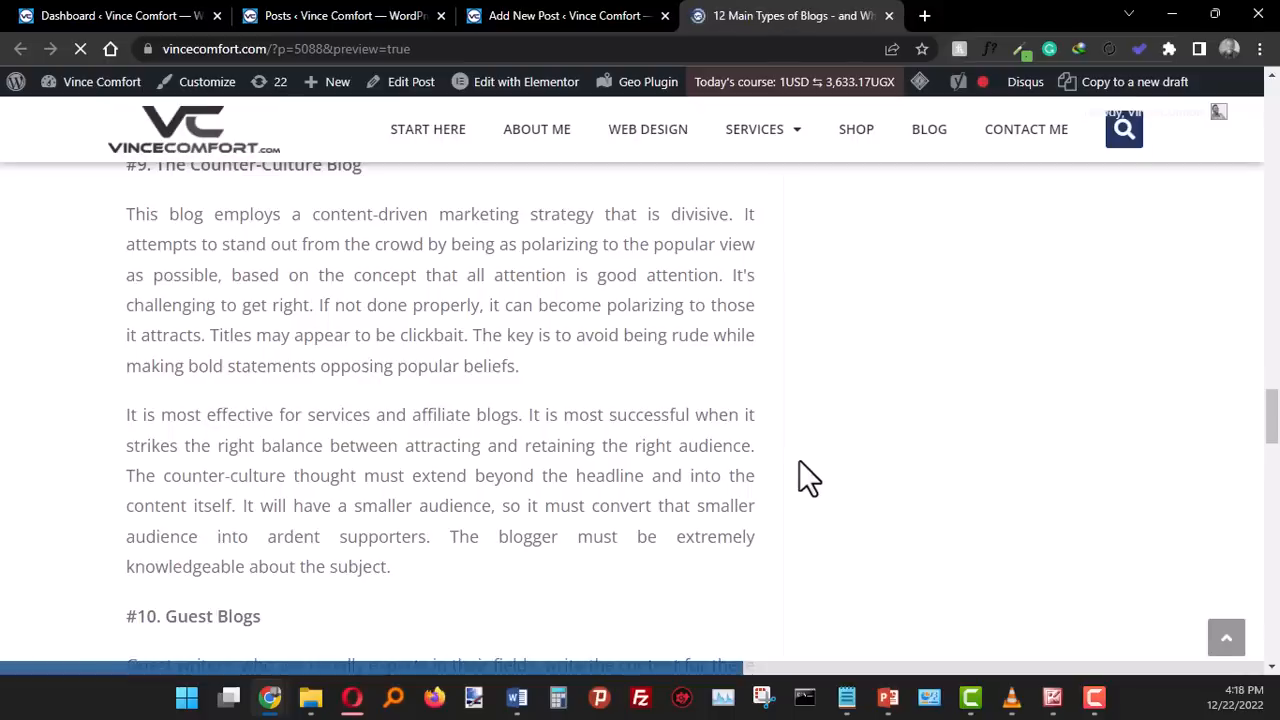
pyautogui.scroll(-4, 799, 461)
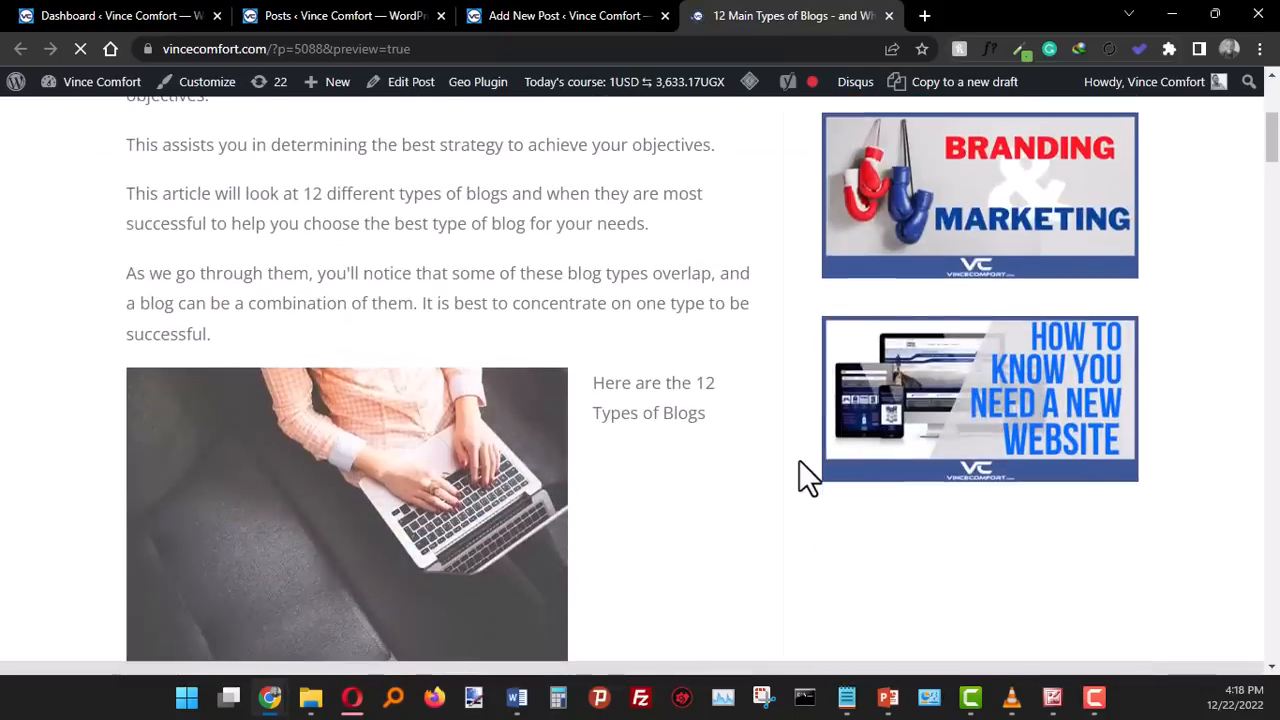
pyautogui.scroll(-4, 808, 478)
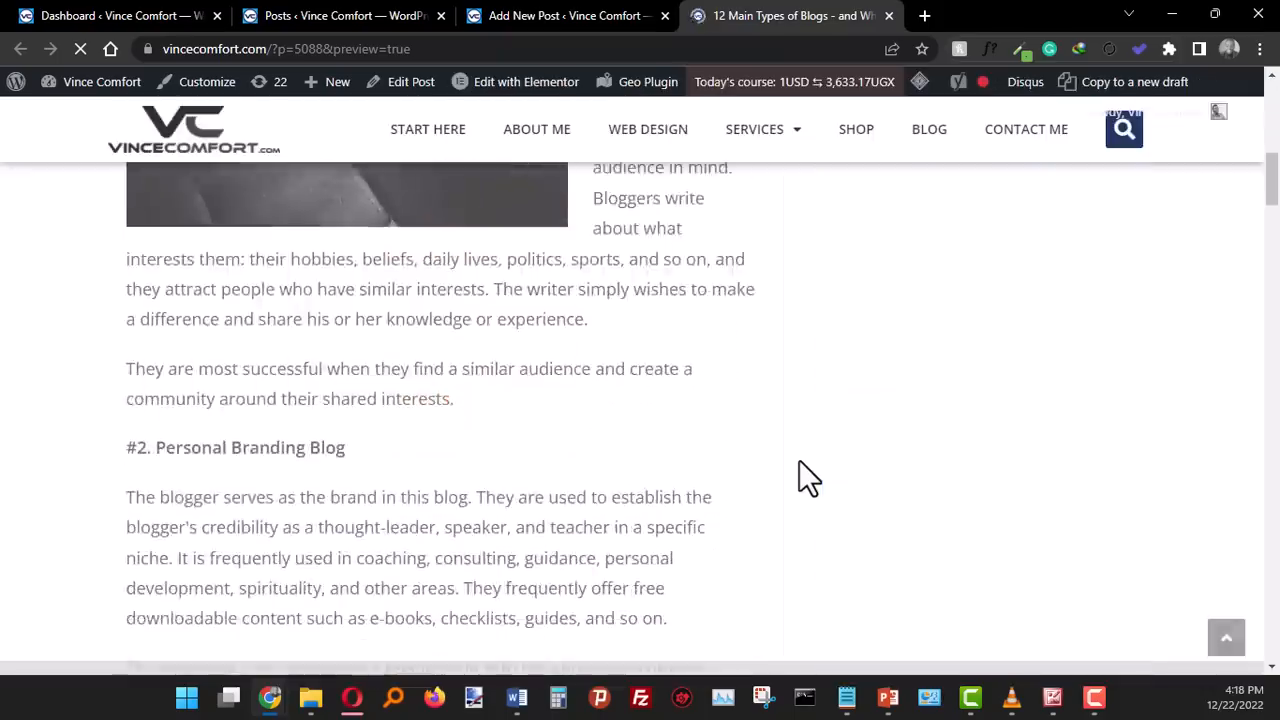
pyautogui.scroll(2, 808, 478)
pyautogui.scroll(1, 799, 462)
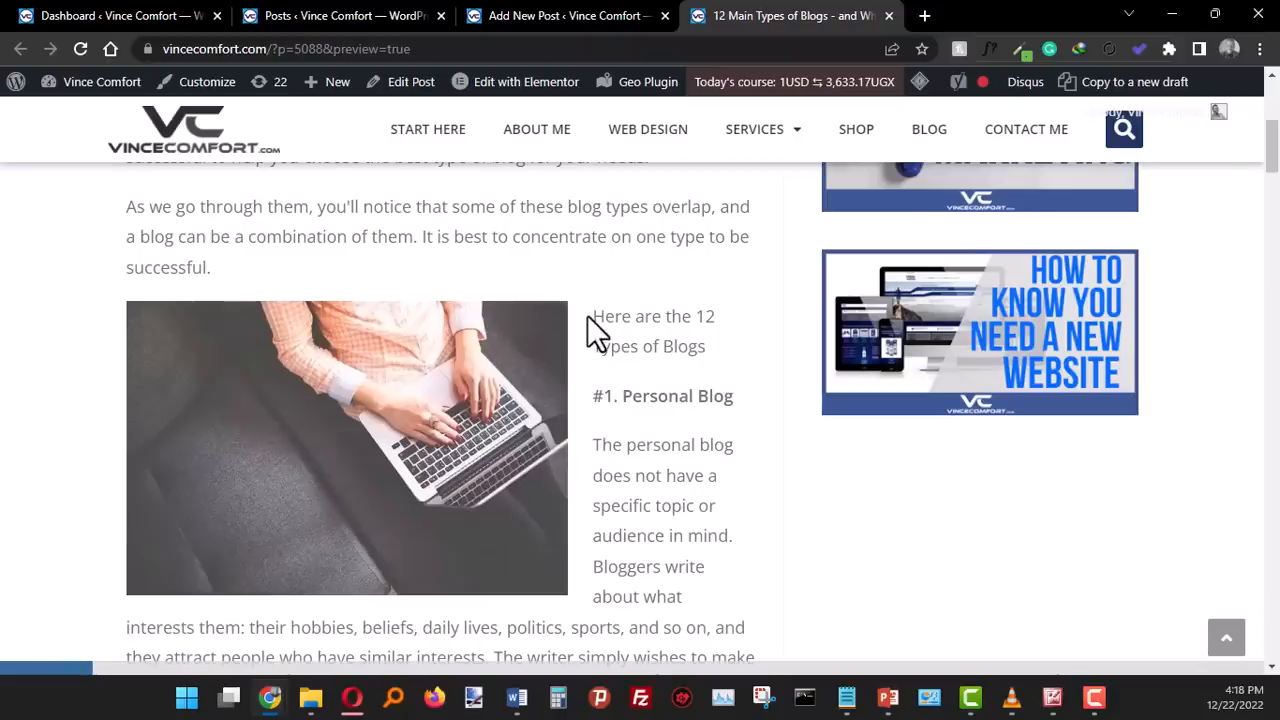
pyautogui.scroll(-2, 700, 570)
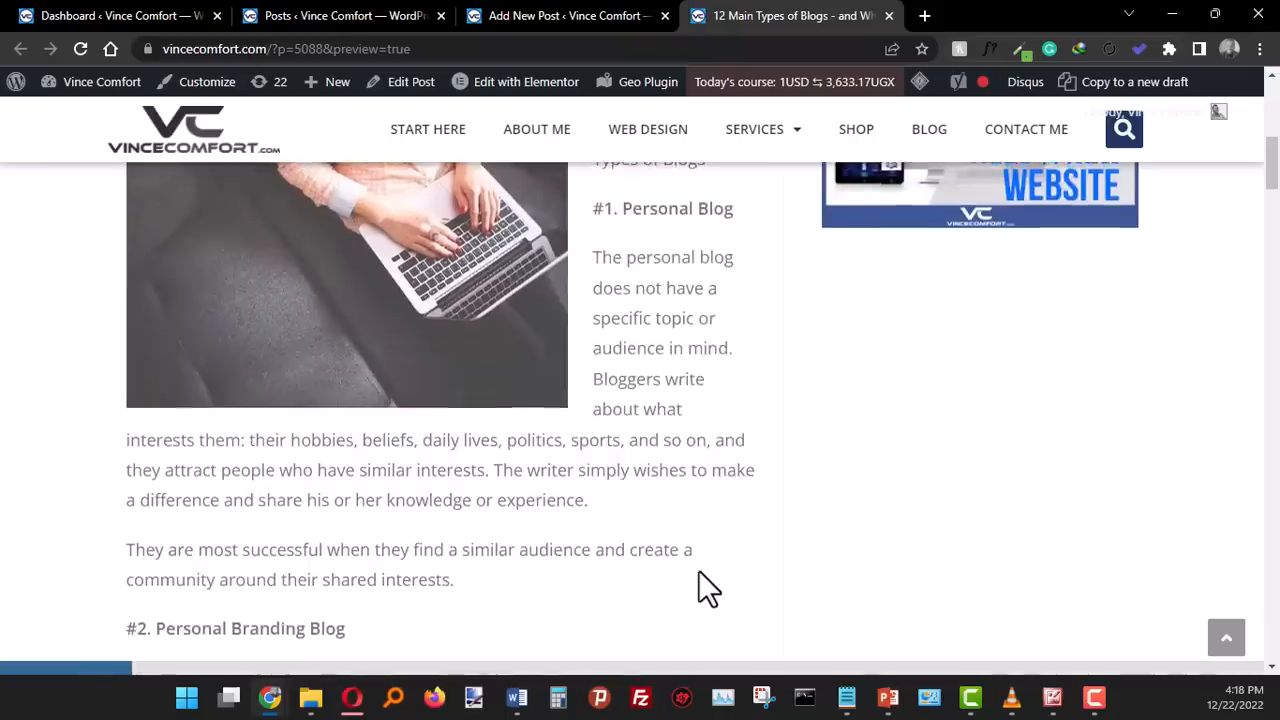
pyautogui.scroll(2, 698, 572)
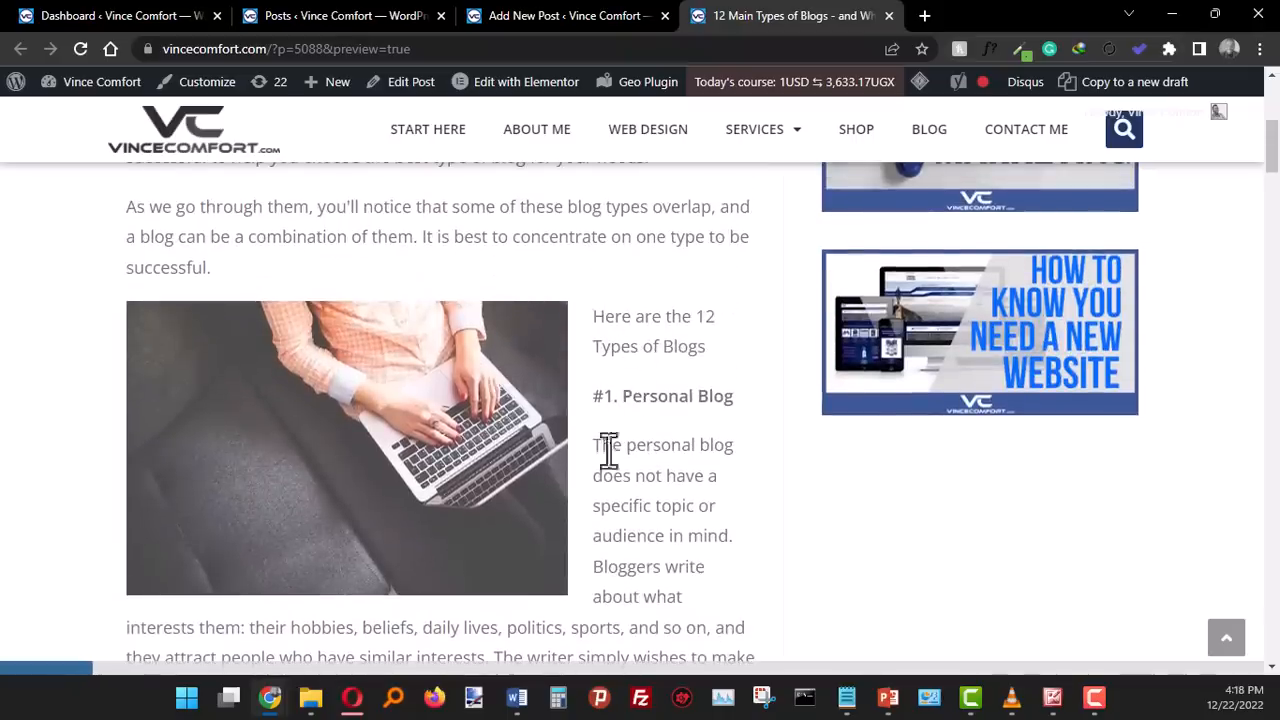
# - Return to the post editor and centre the laptop photo above "Here are the 12 Types of Blogs"
pyautogui.click(516, 24)
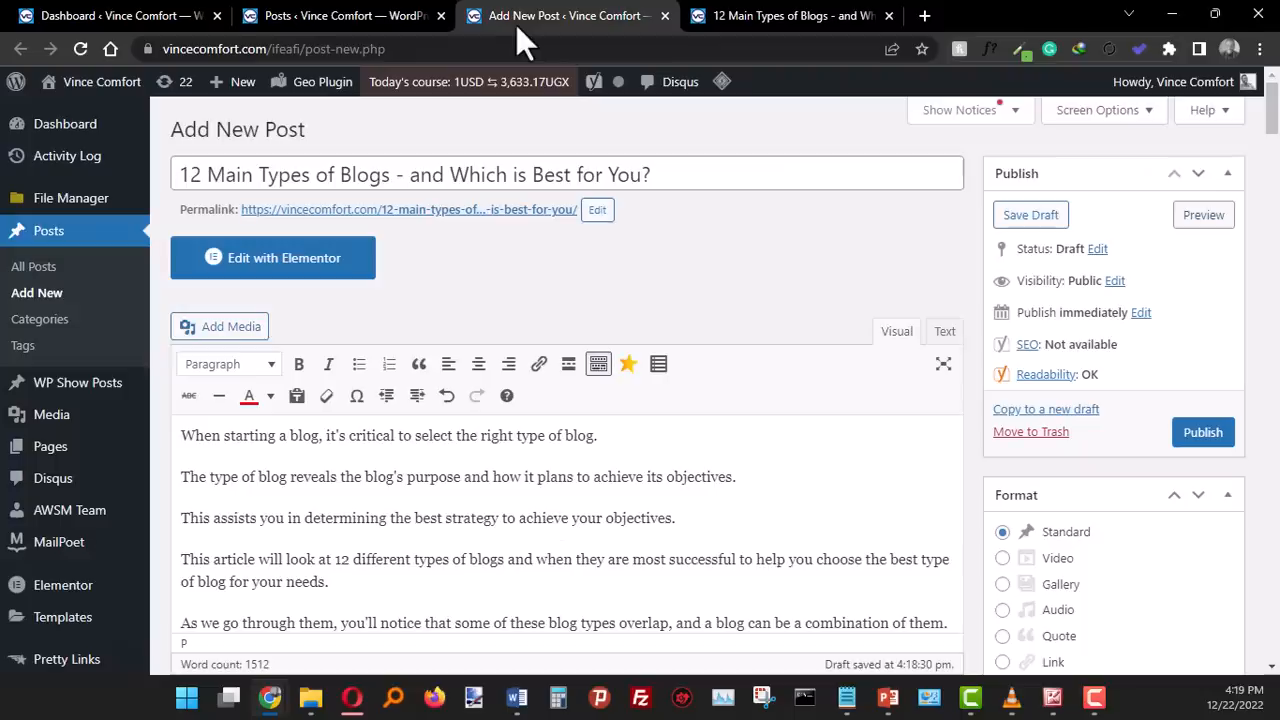
pyautogui.scroll(-5, 507, 400)
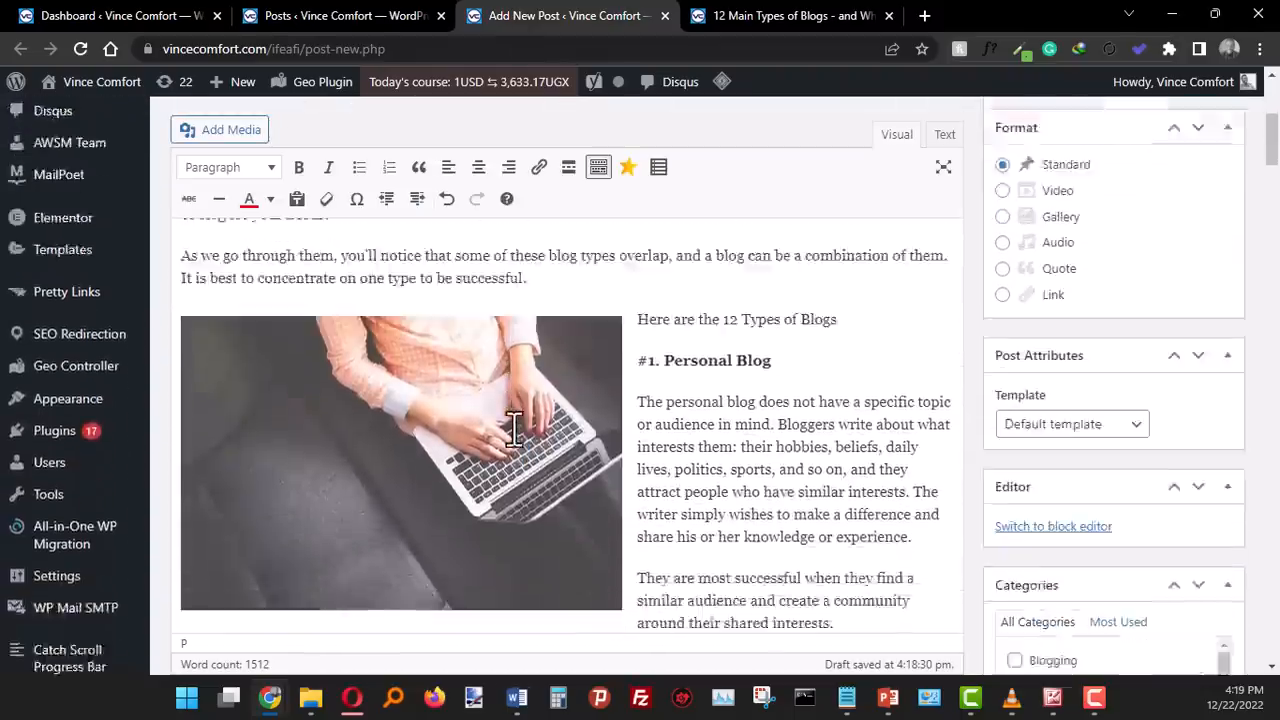
pyautogui.scroll(2, 512, 428)
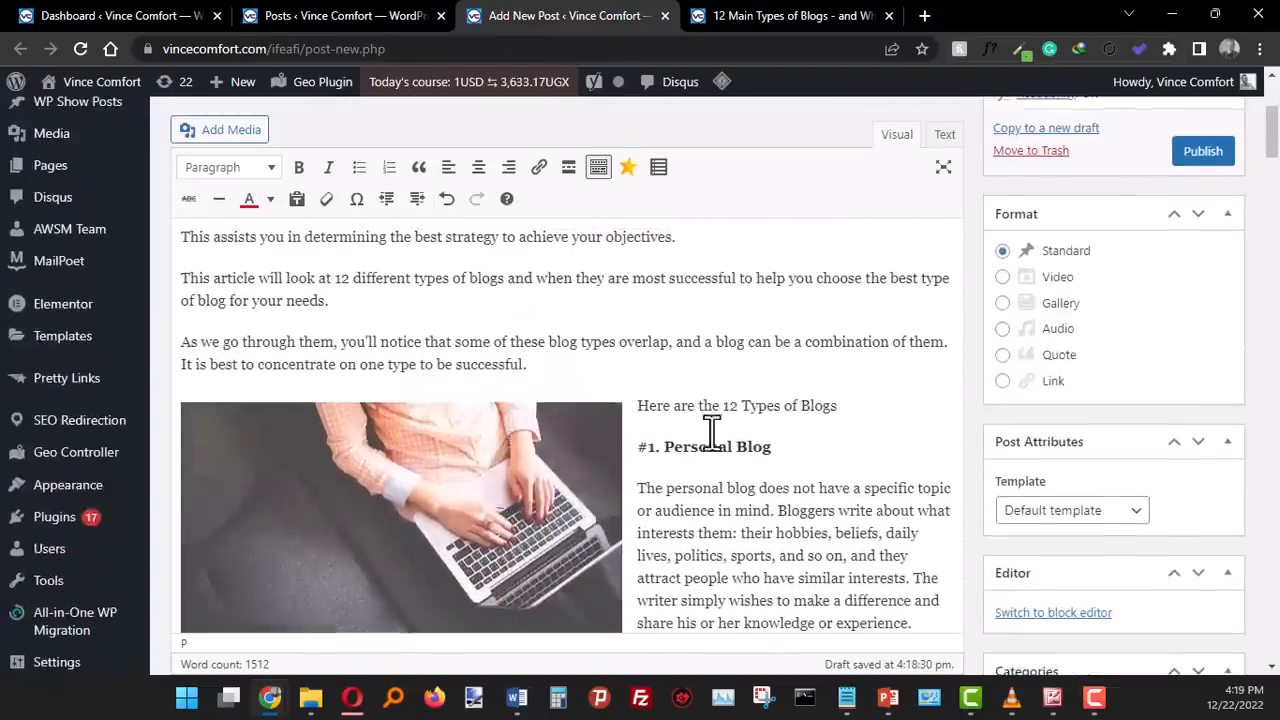
pyautogui.scroll(-1, 711, 432)
pyautogui.click(384, 376)
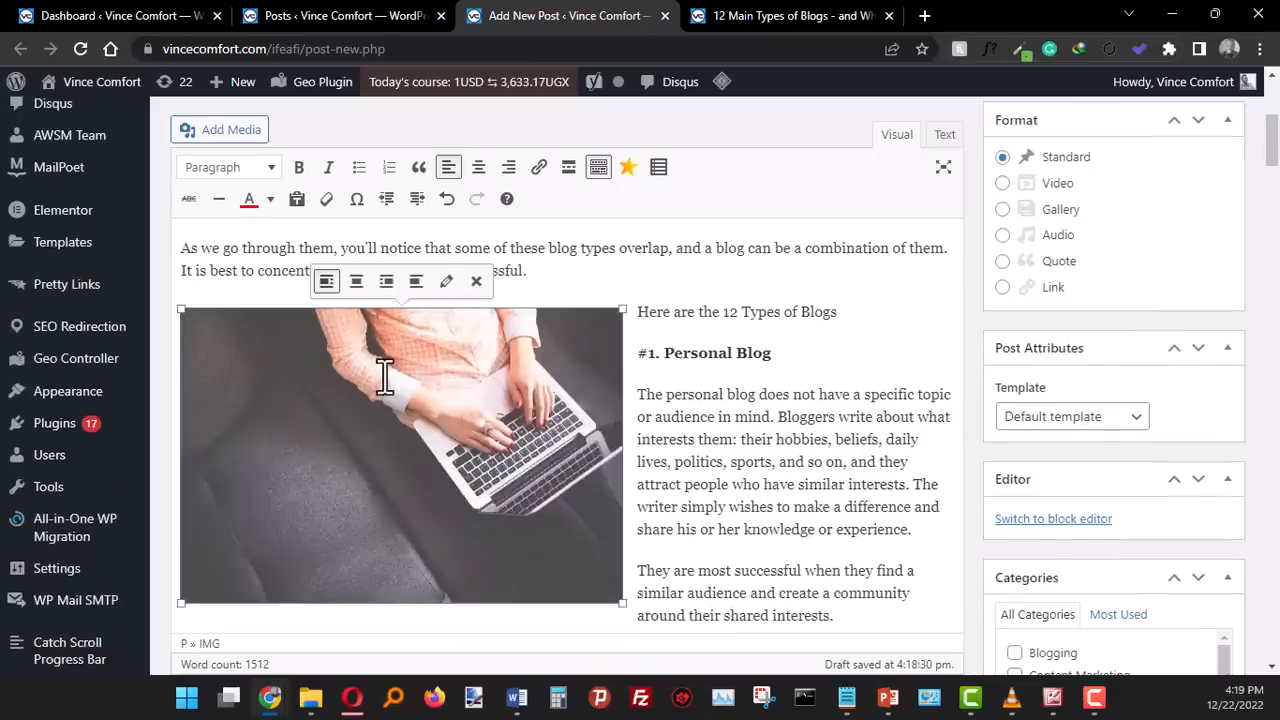
pyautogui.click(357, 288)
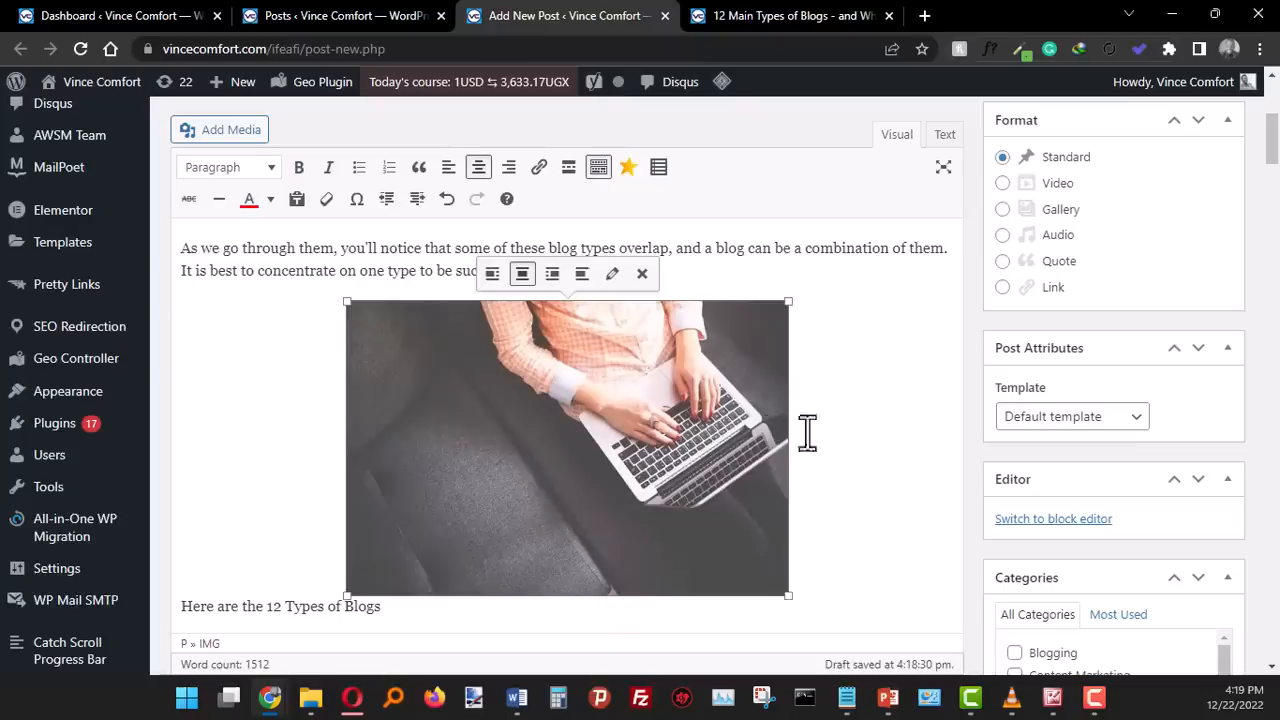
# - Preview the draft post again and check the centred photo's placement in the article
pyautogui.scroll(5, 1213, 310)
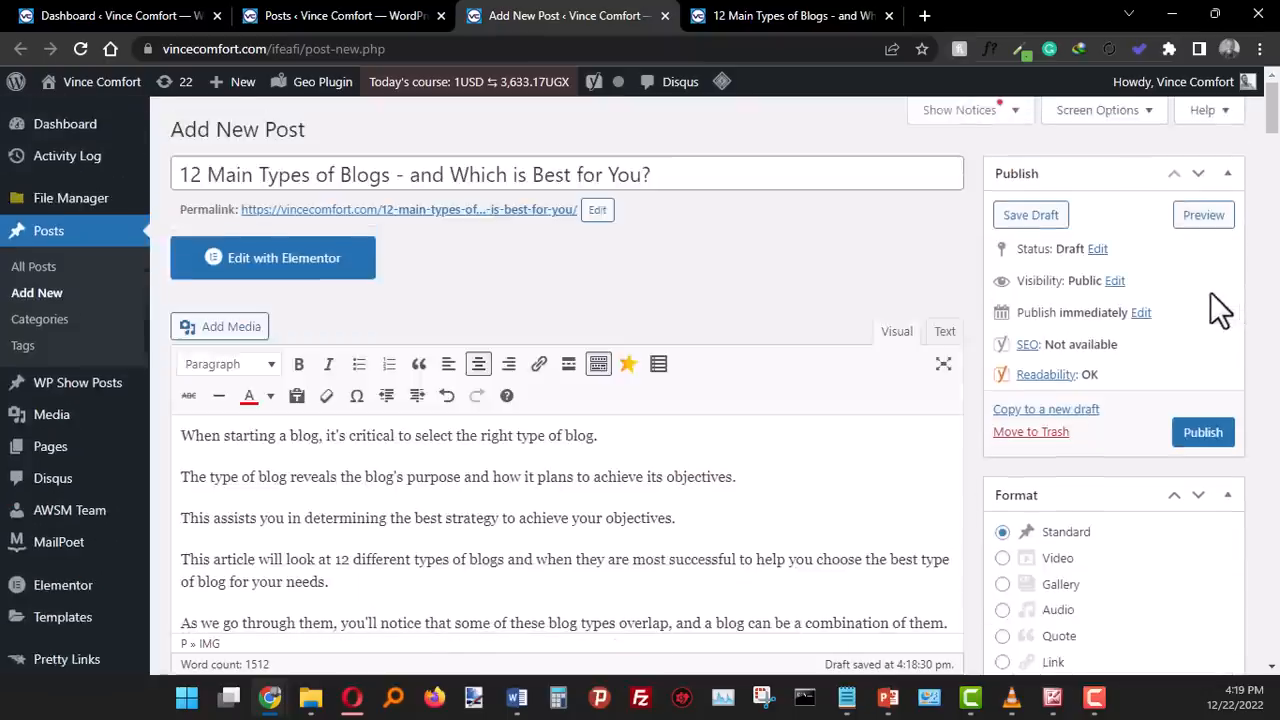
pyautogui.click(1199, 220)
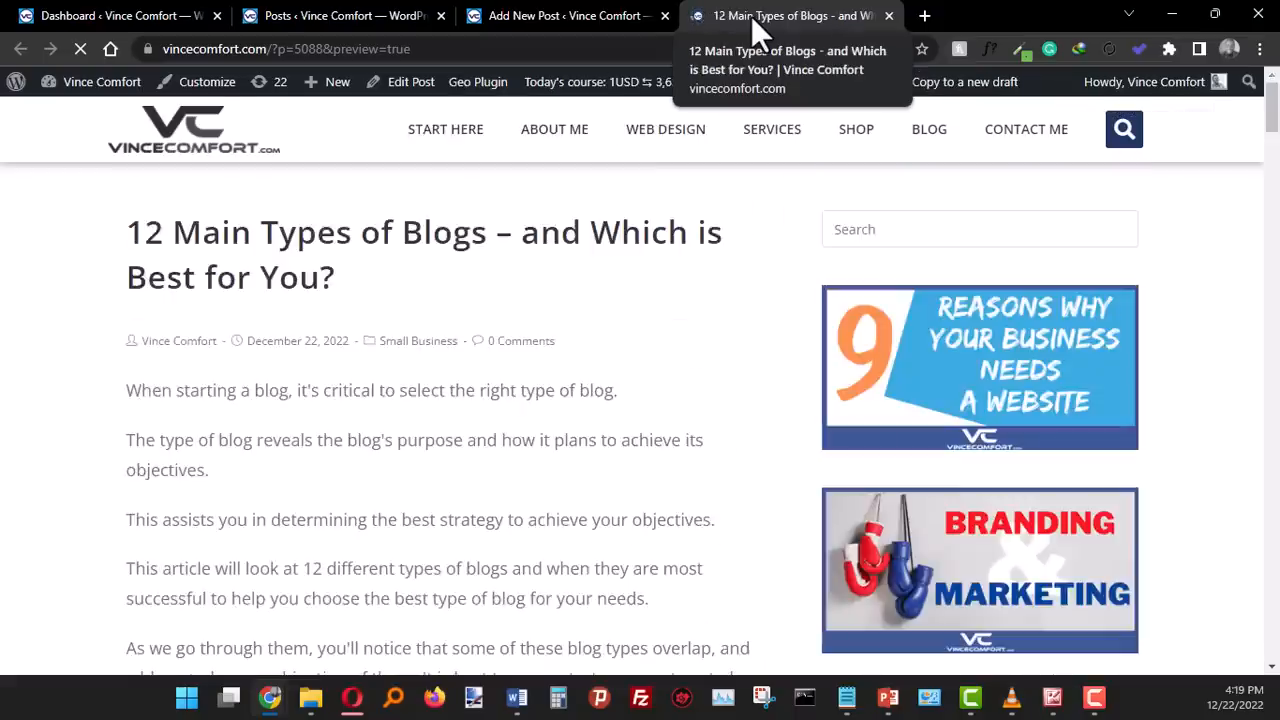
pyautogui.scroll(-10, 516, 465)
pyautogui.scroll(5, 516, 454)
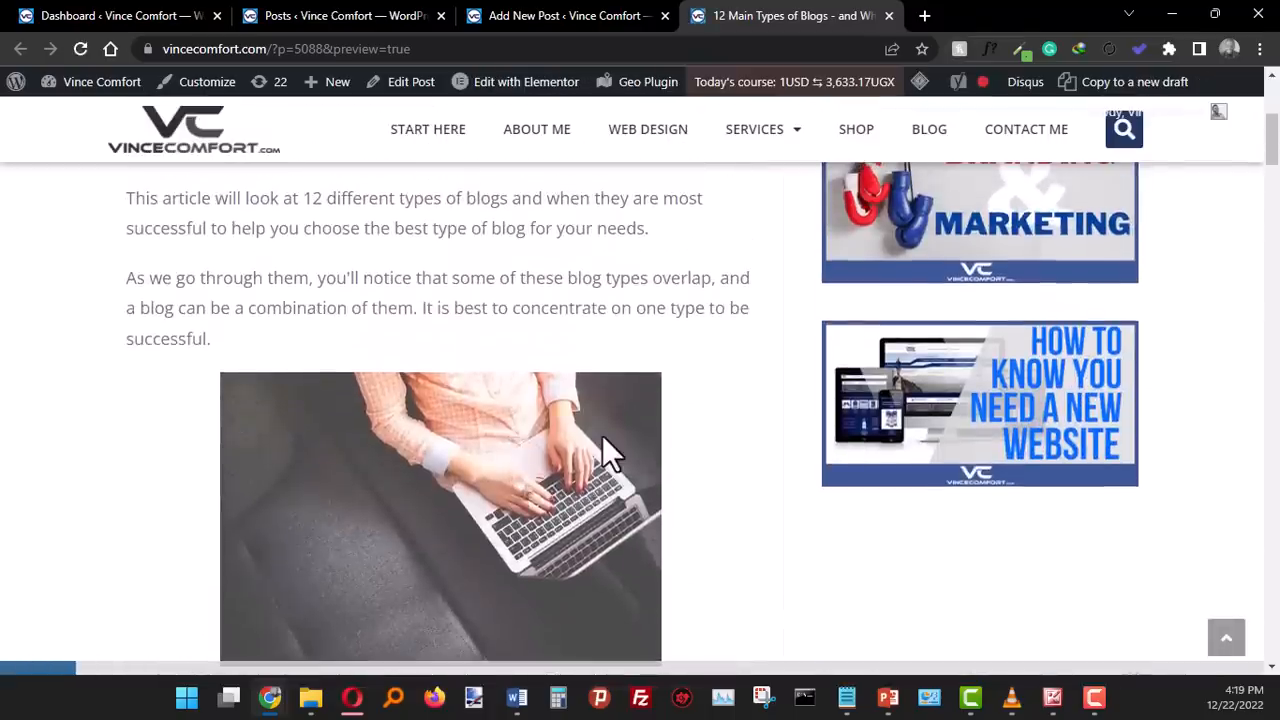
# - Back in the post editor, try smaller and larger sizes for the centred laptop photo, settling on one slightly smaller than the inserted size
pyautogui.click(522, 20)
pyautogui.scroll(-5, 690, 505)
pyautogui.scroll(-1, 690, 505)
pyautogui.scroll(-1, 690, 505)
pyautogui.scroll(2, 680, 500)
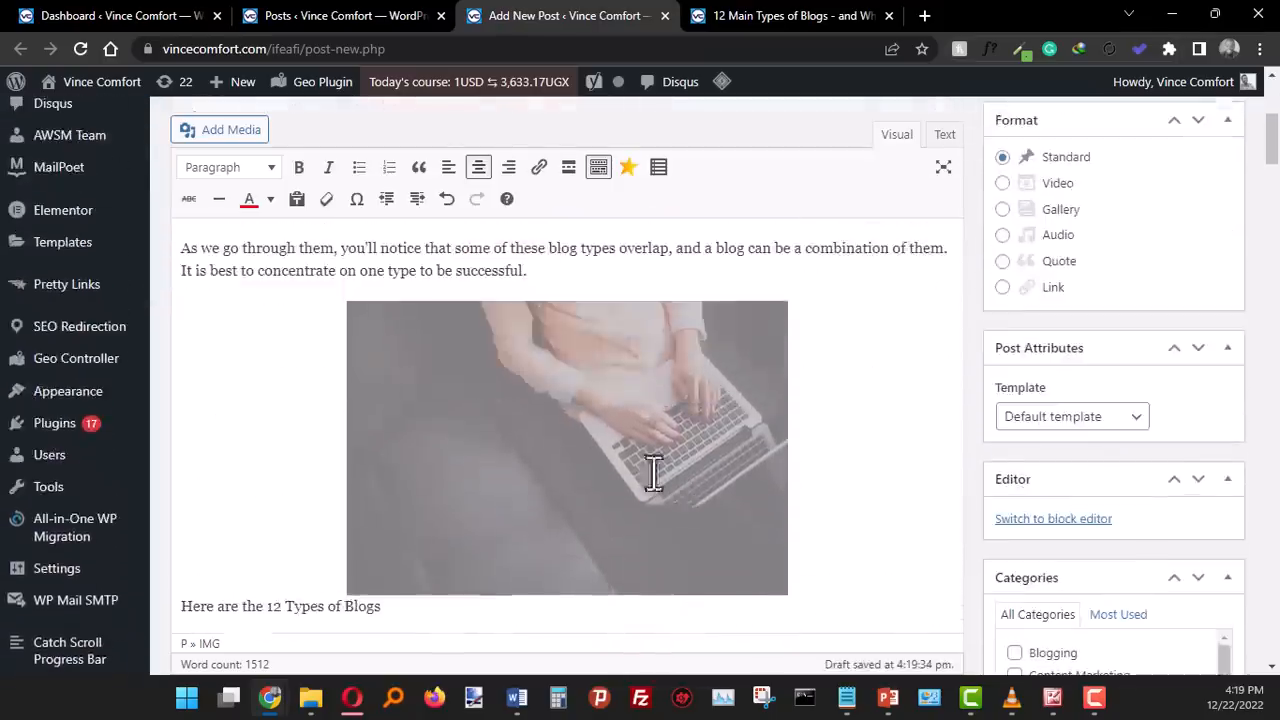
pyautogui.click(516, 372)
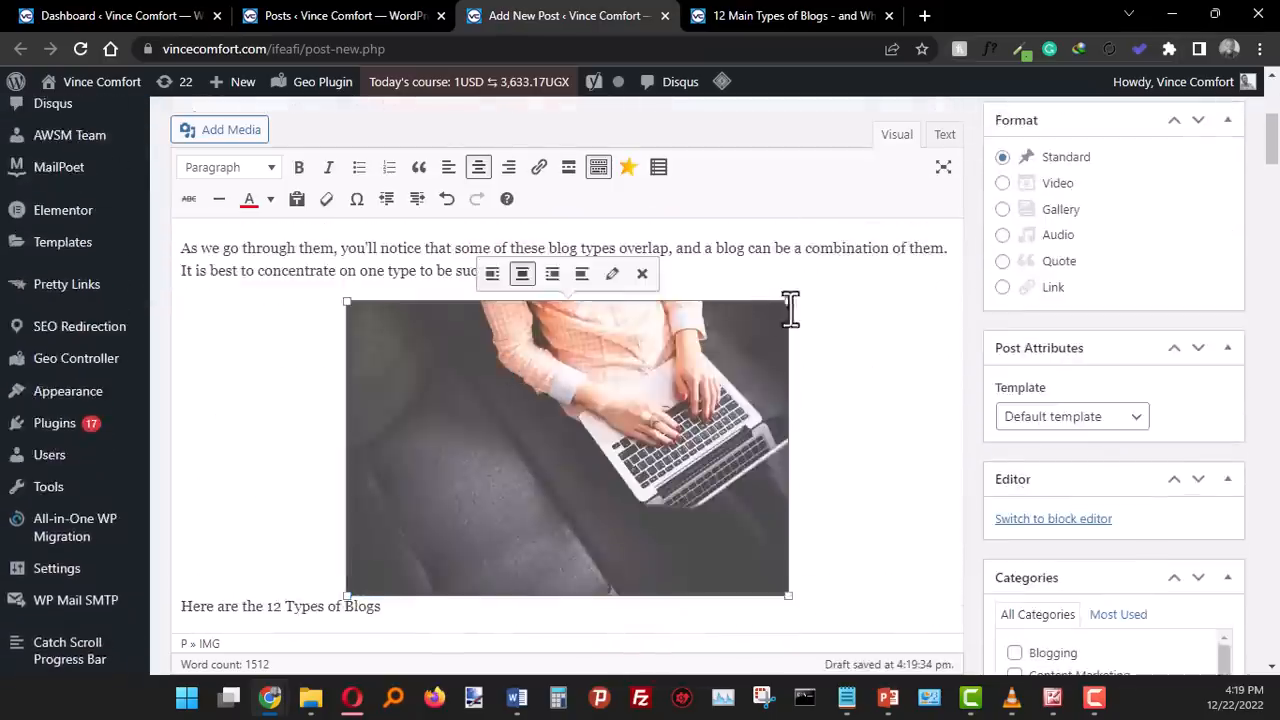
pyautogui.moveTo(788, 300); pyautogui.dragTo(600, 436)
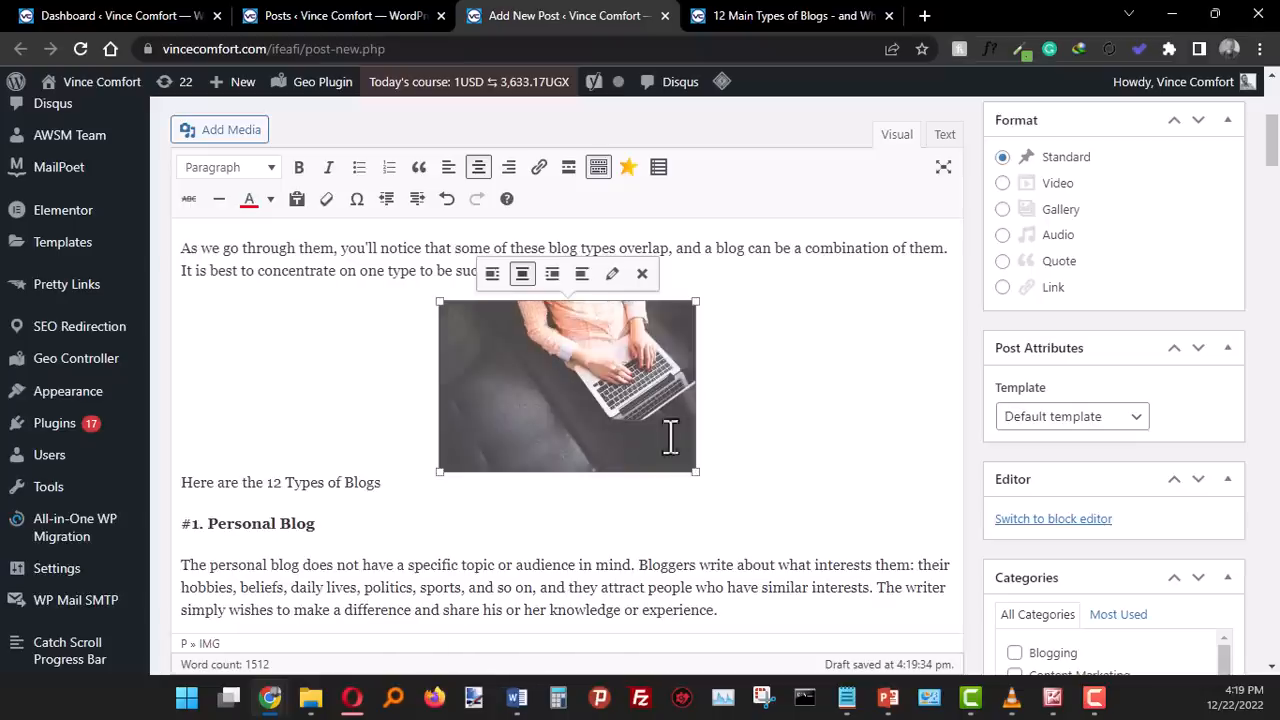
pyautogui.moveTo(697, 304); pyautogui.dragTo(912, 270)
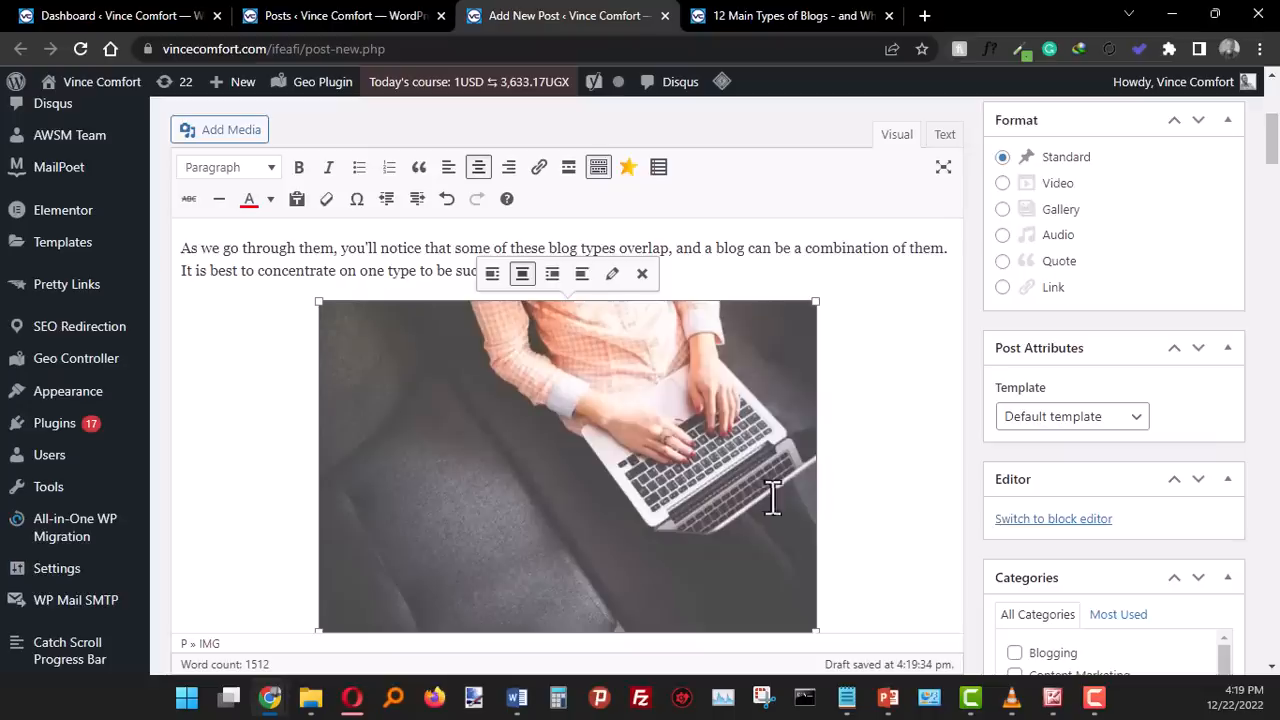
pyautogui.moveTo(816, 300); pyautogui.dragTo(934, 251)
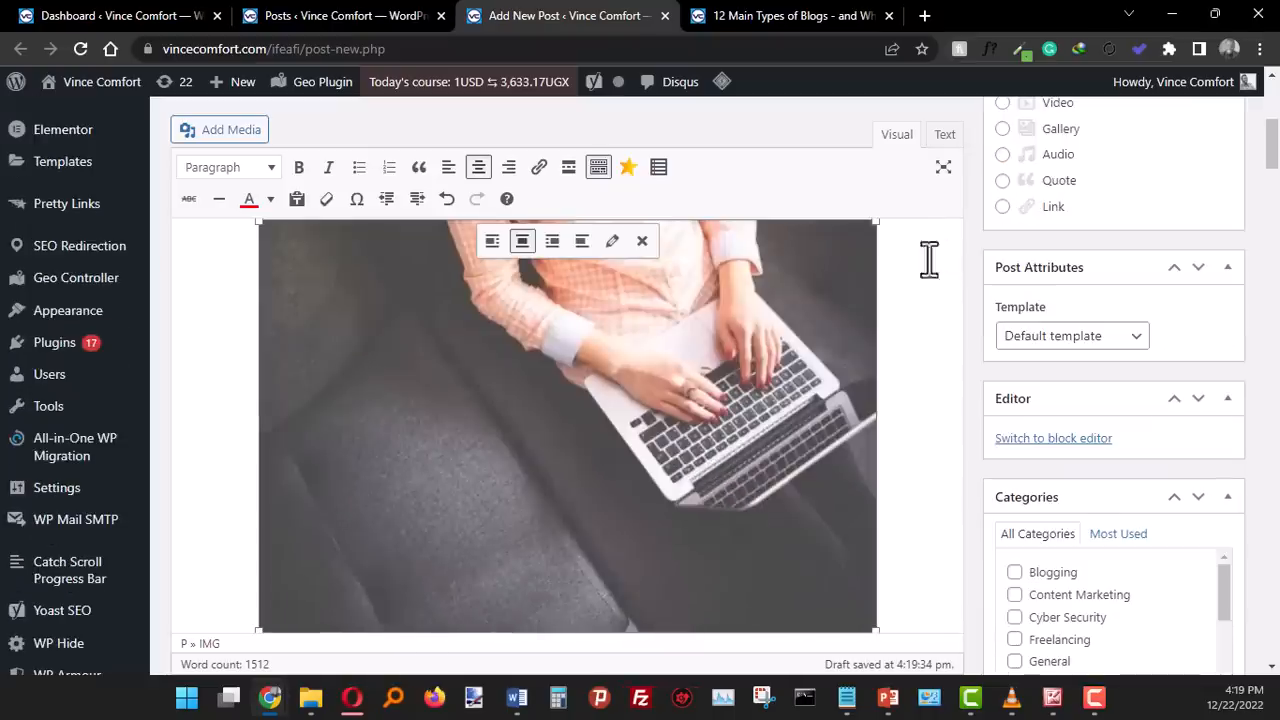
pyautogui.moveTo(877, 221); pyautogui.dragTo(770, 300)
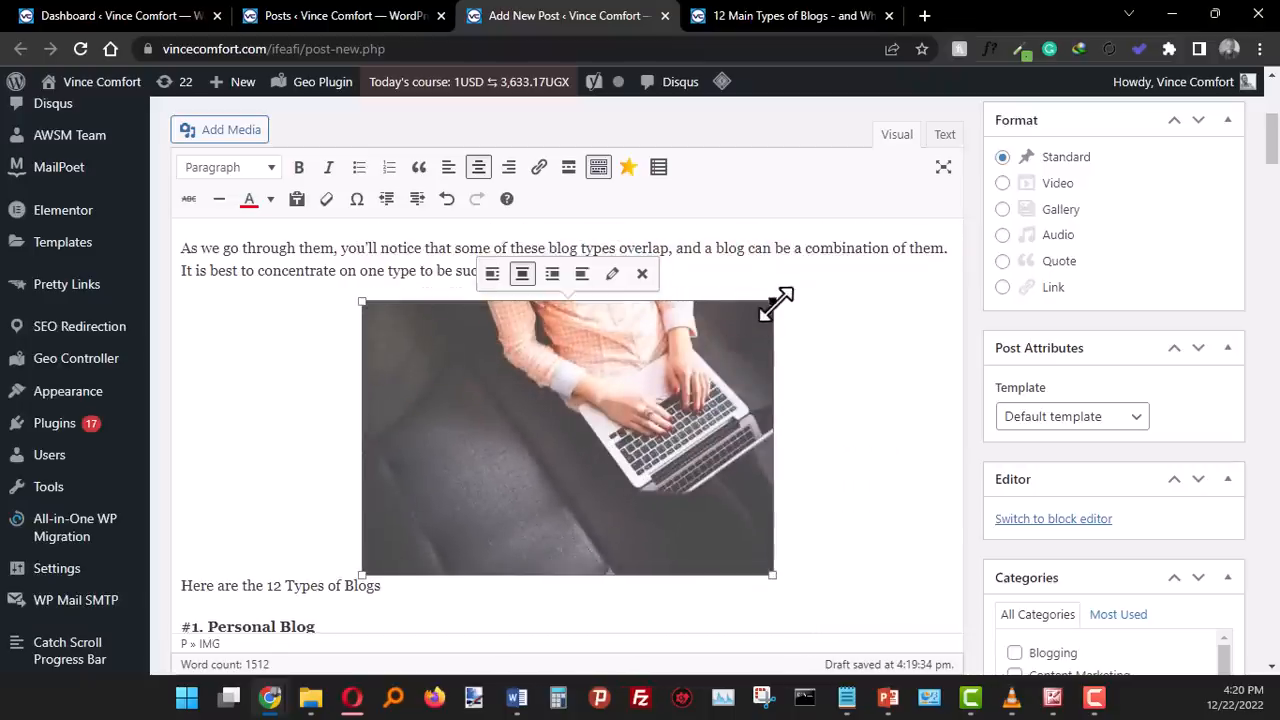
pyautogui.moveTo(773, 300); pyautogui.dragTo(815, 268)
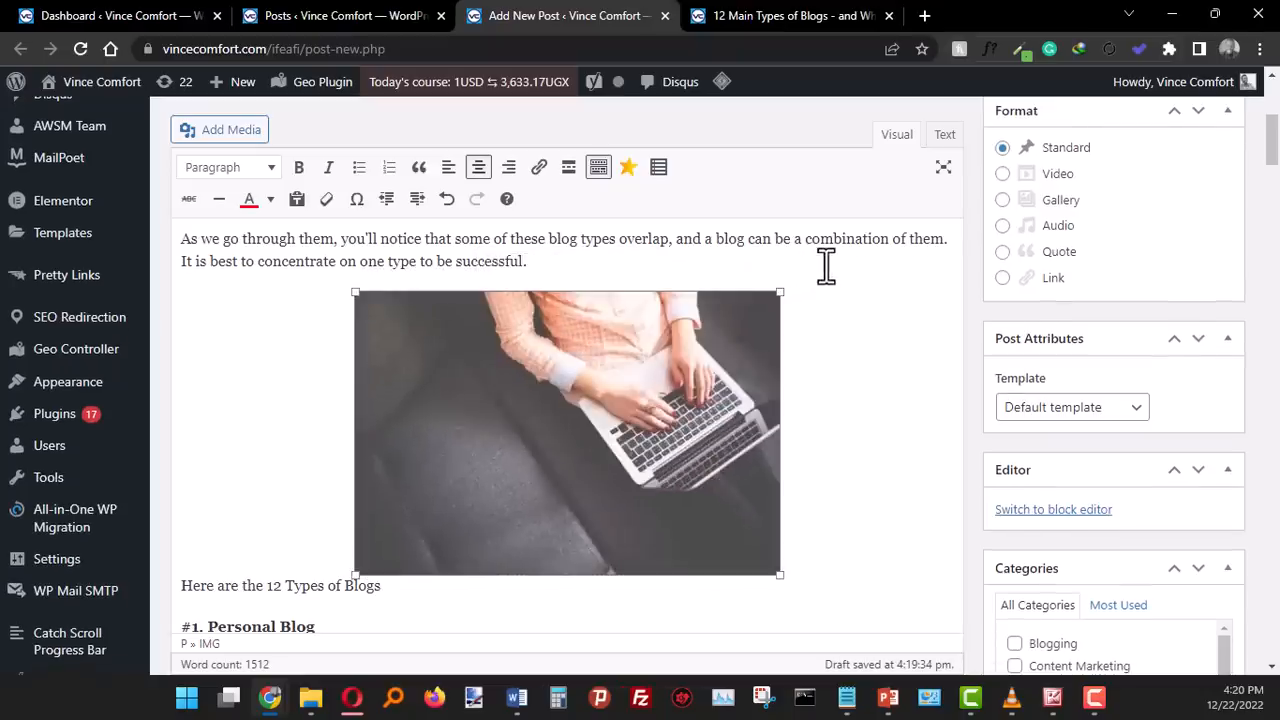
pyautogui.click(826, 263)
pyautogui.scroll(4, 454, 363)
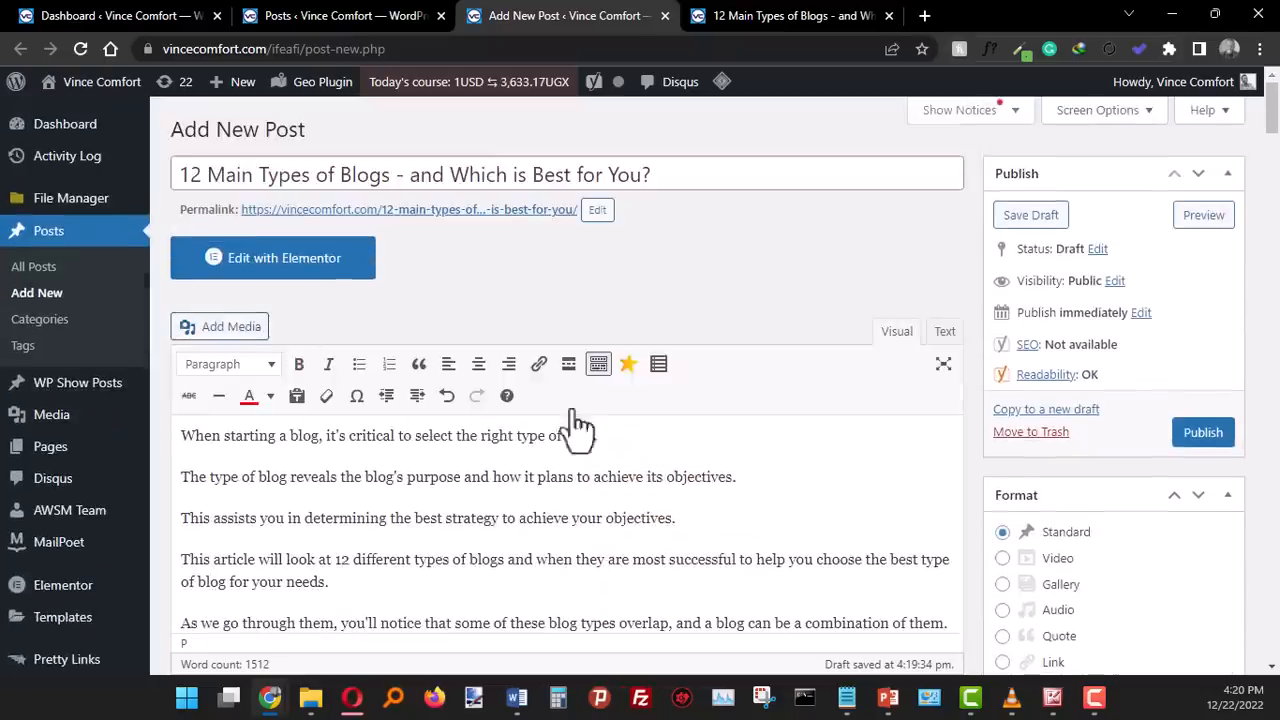
# - Format the line "Here are the 12 Types of Blogs" below the laptop photo as Heading 2
pyautogui.scroll(-8, 922, 417)
pyautogui.scroll(7, 860, 420)
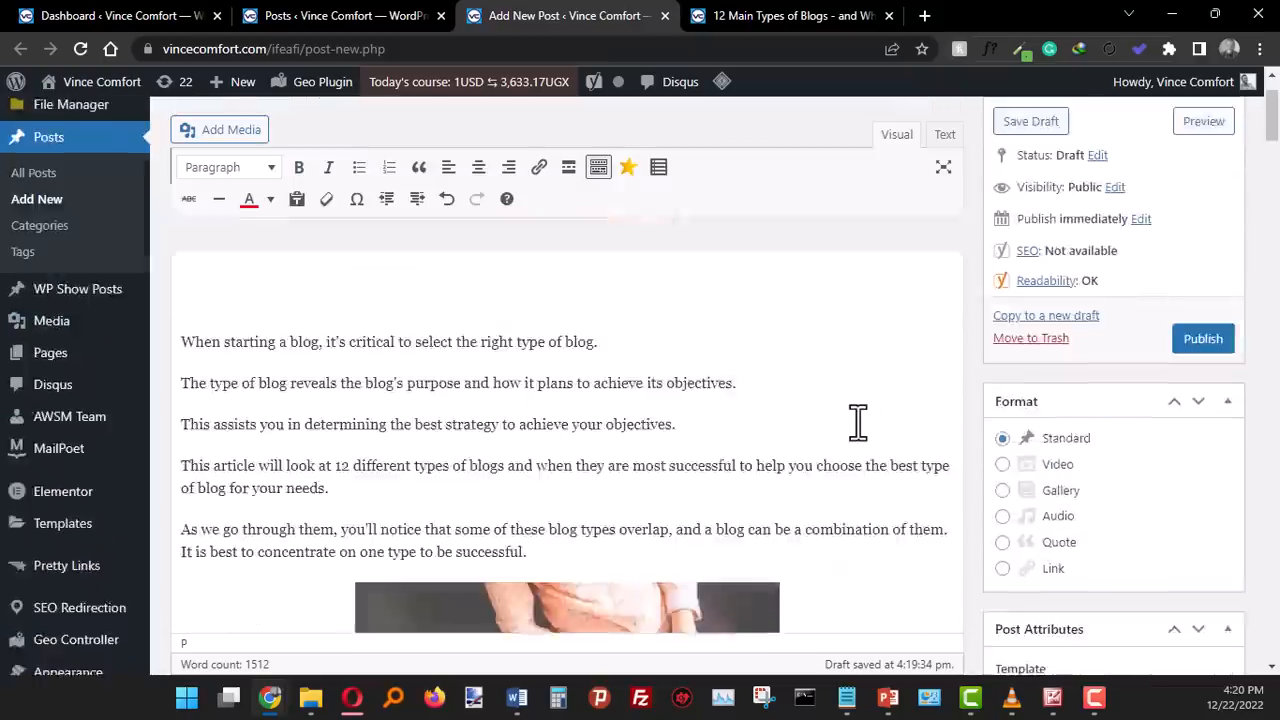
pyautogui.scroll(2, 858, 422)
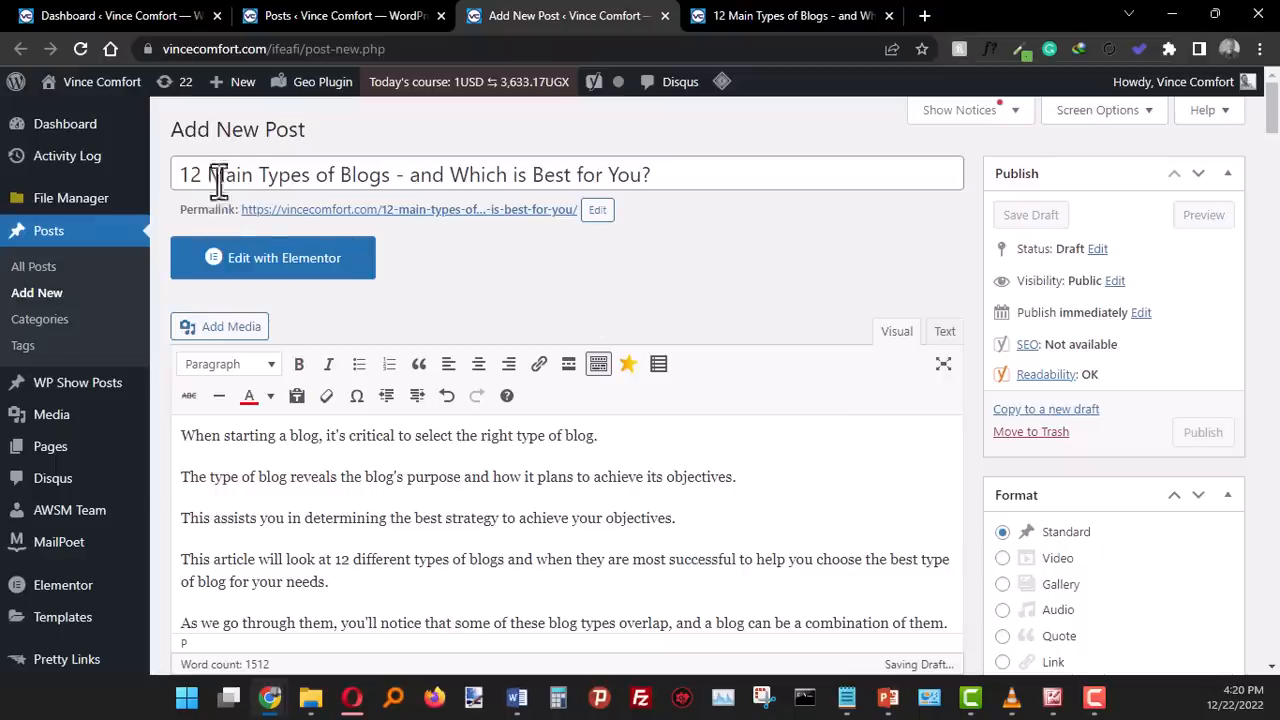
pyautogui.scroll(-2, 623, 314)
pyautogui.scroll(-5, 414, 320)
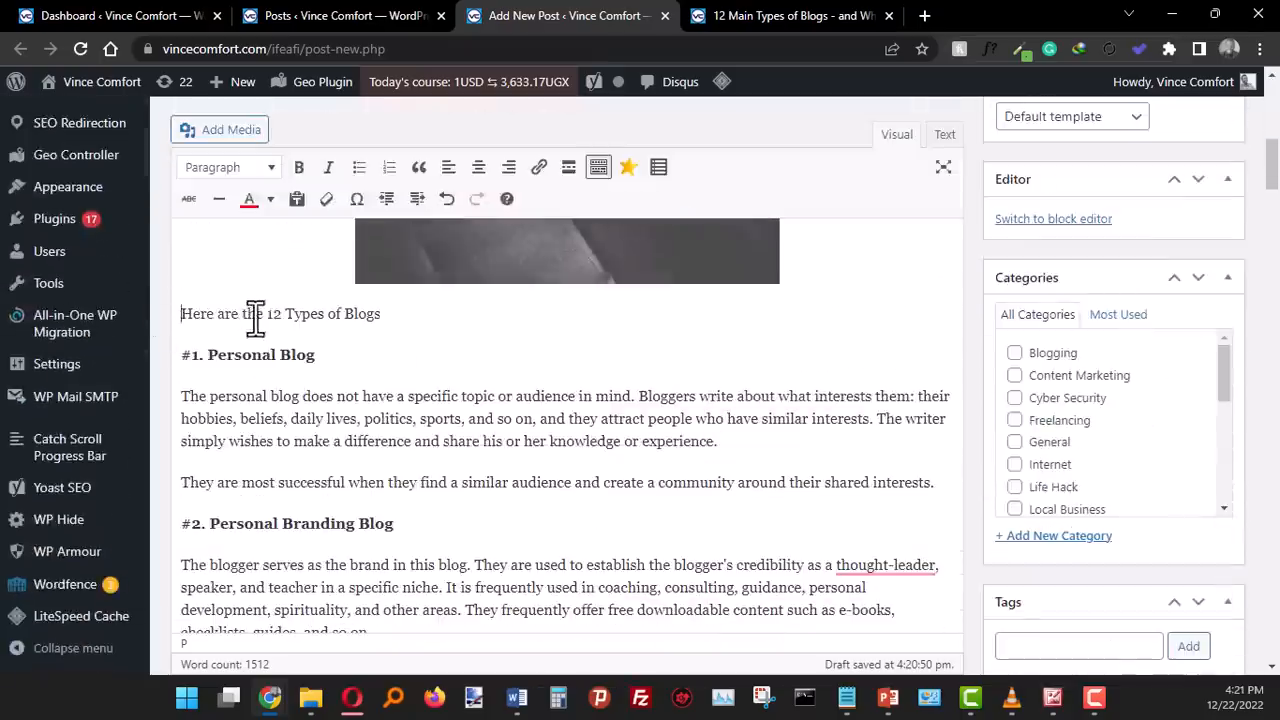
pyautogui.tripleClick(254, 314)
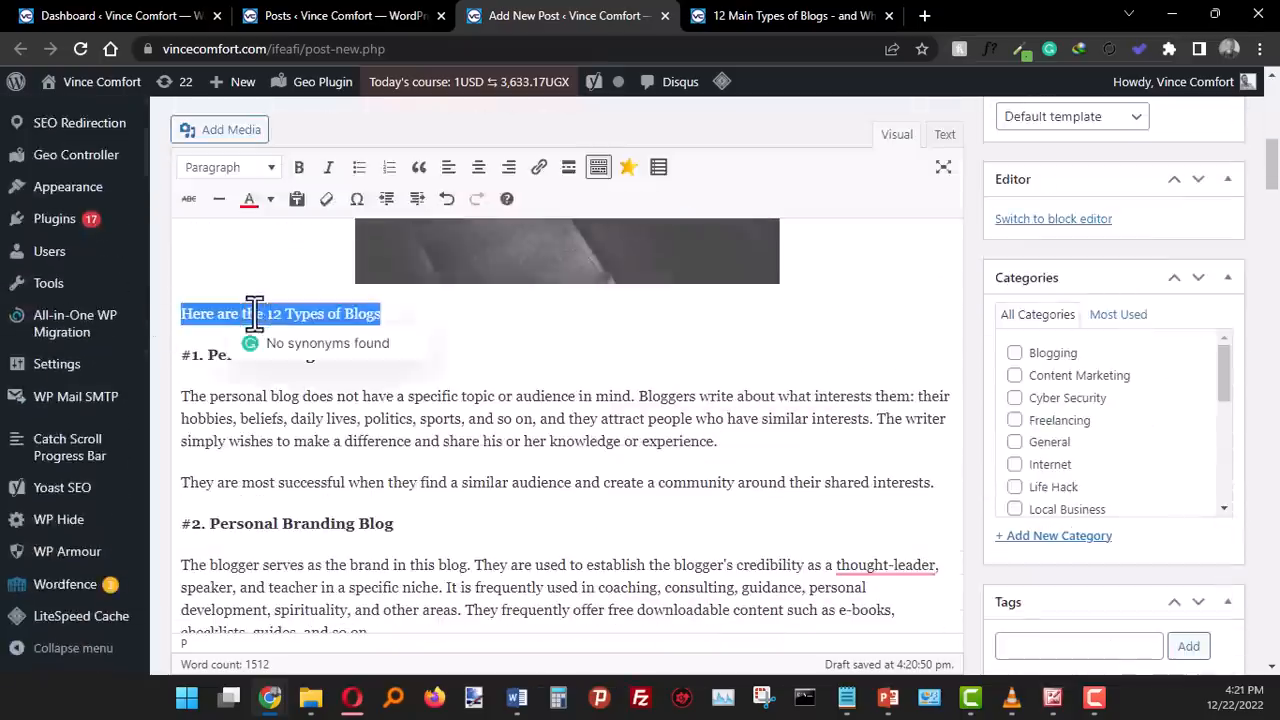
pyautogui.click(237, 170)
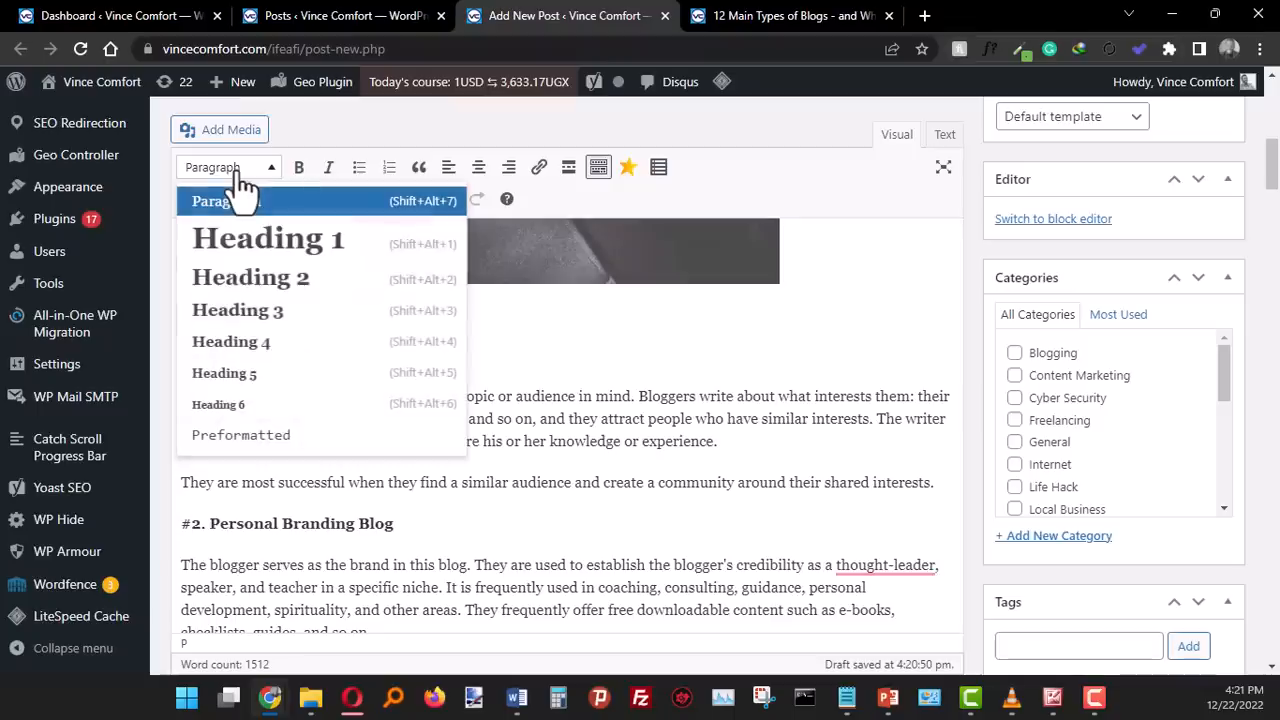
pyautogui.click(262, 281)
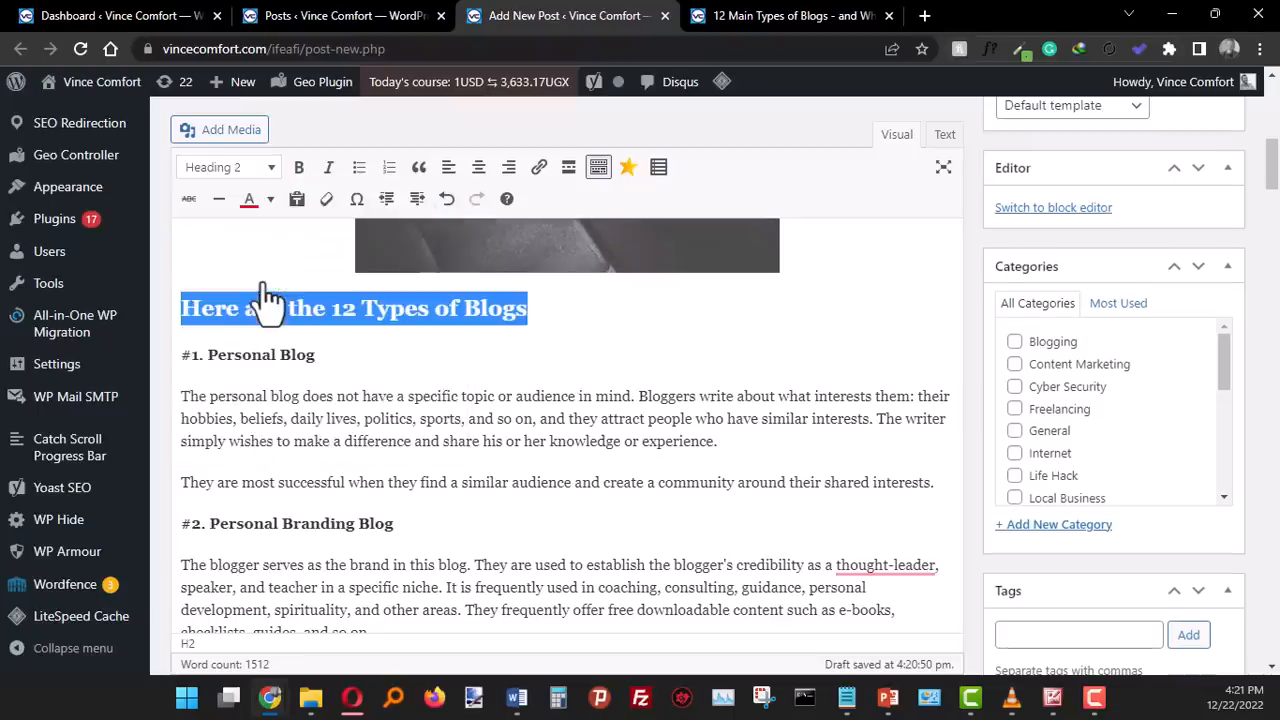
# - Format the subheadings "#1. Personal Blog" and "#2. Personal Branding Blog" as Heading 3
pyautogui.click(278, 395)
pyautogui.doubleClick(240, 355)
pyautogui.tripleClick(240, 355)
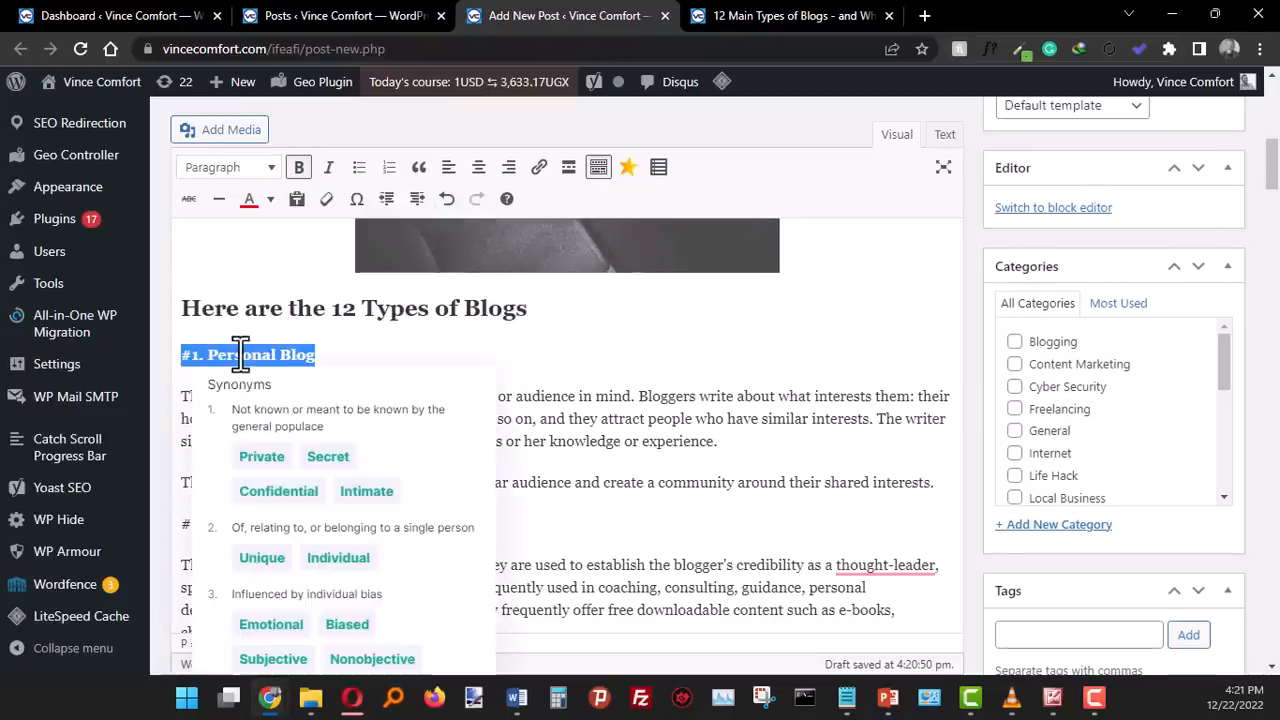
pyautogui.click(228, 172)
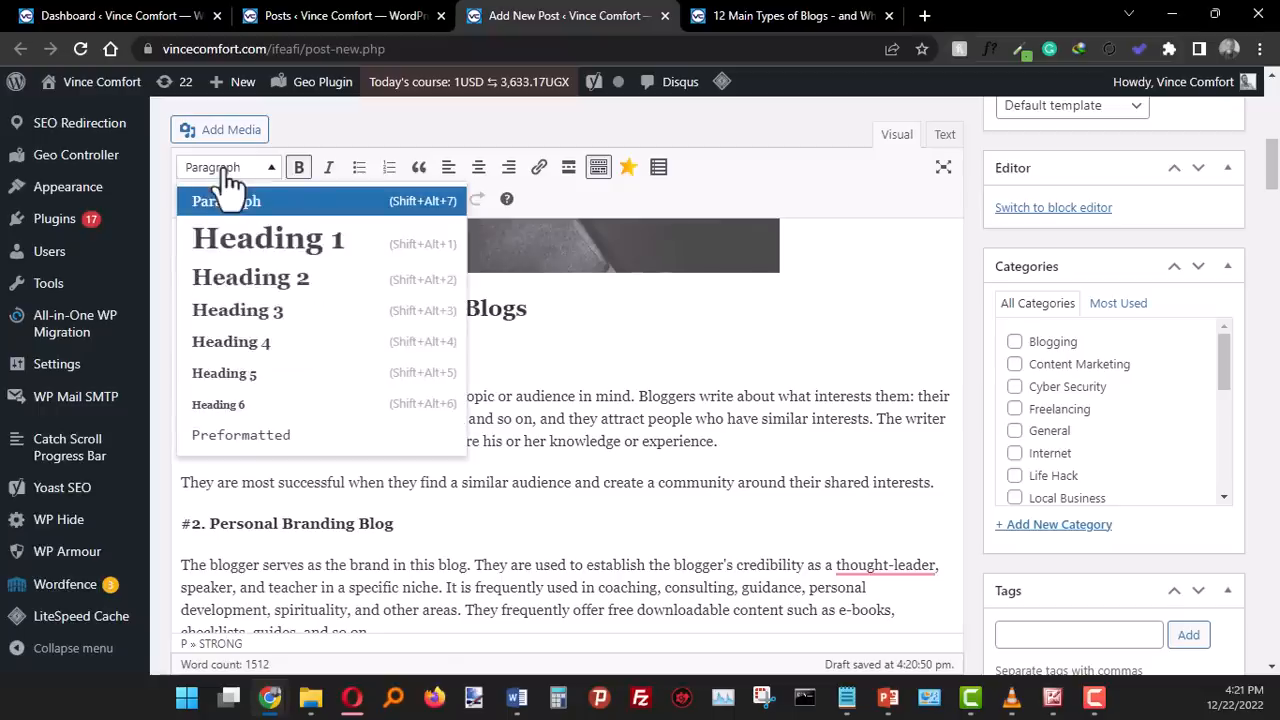
pyautogui.click(268, 335)
pyautogui.tripleClick(229, 520)
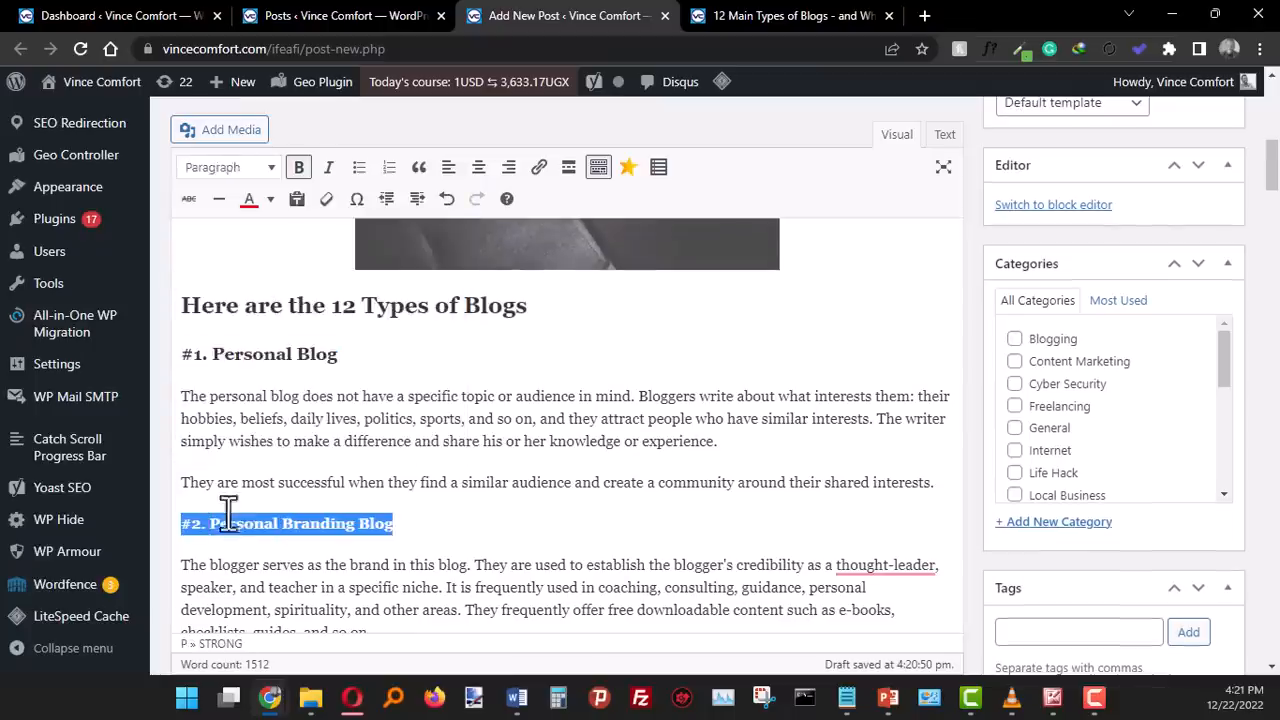
pyautogui.click(190, 172)
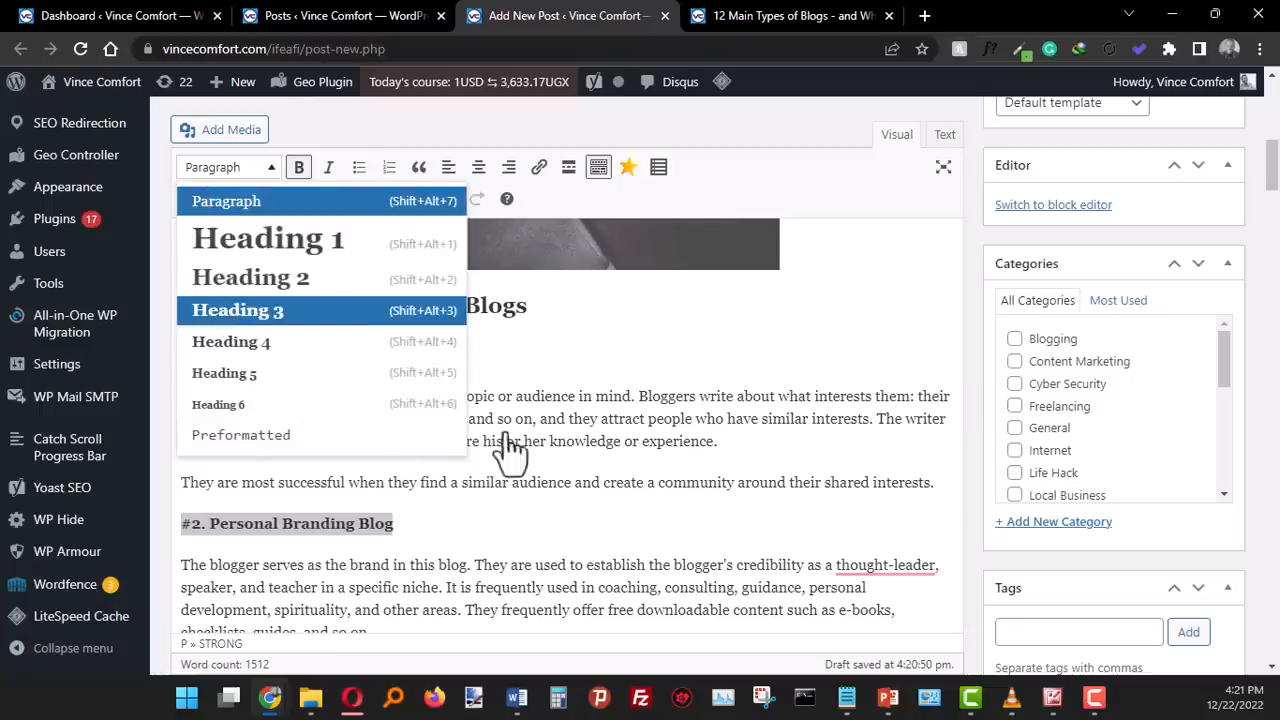
pyautogui.press('Return')
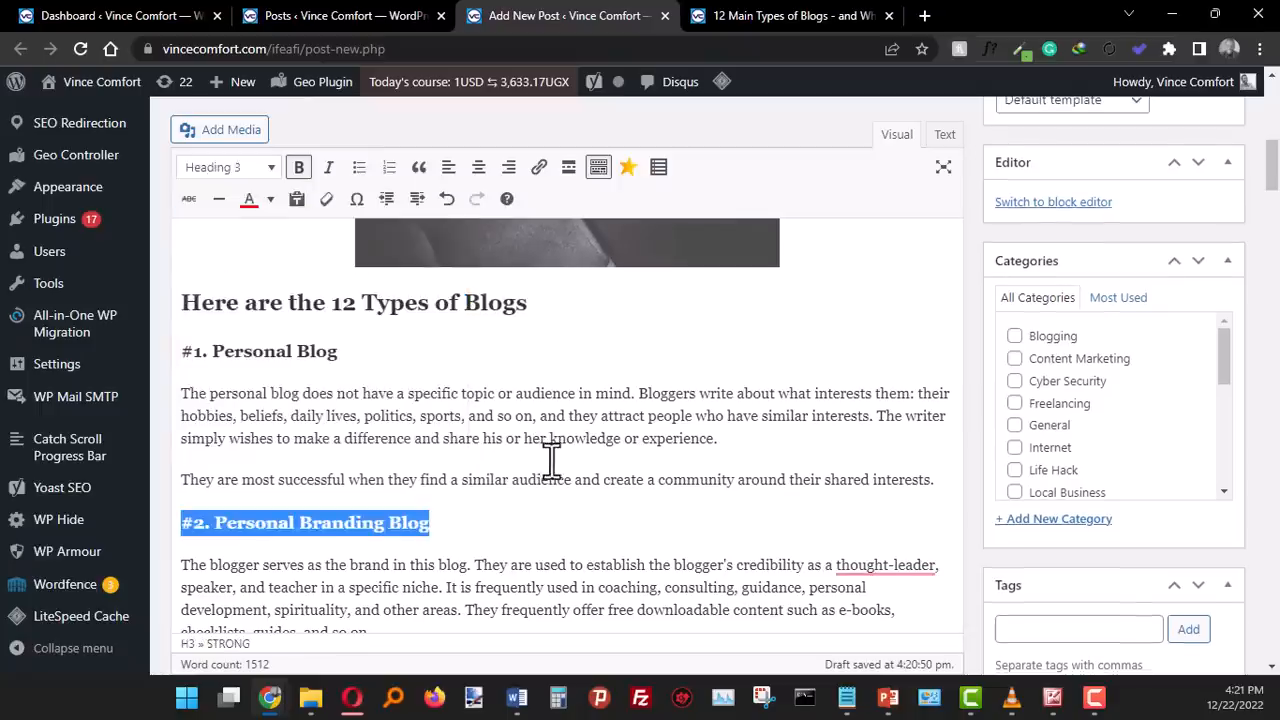
pyautogui.click(400, 466)
# - Apply the Heading 3 style to "#3. Corporate Blog" and "#4. Personal Services Blog"
pyautogui.scroll(-3, 346, 451)
pyautogui.tripleClick(298, 526)
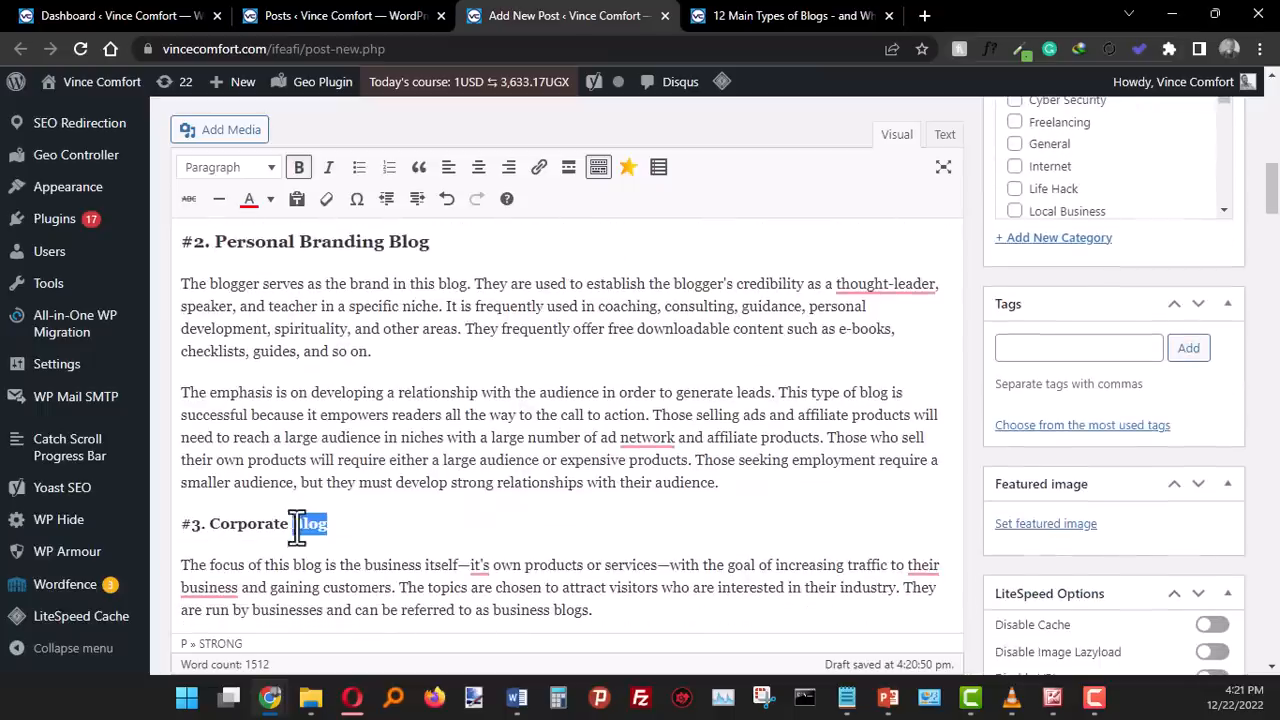
pyautogui.click(243, 175)
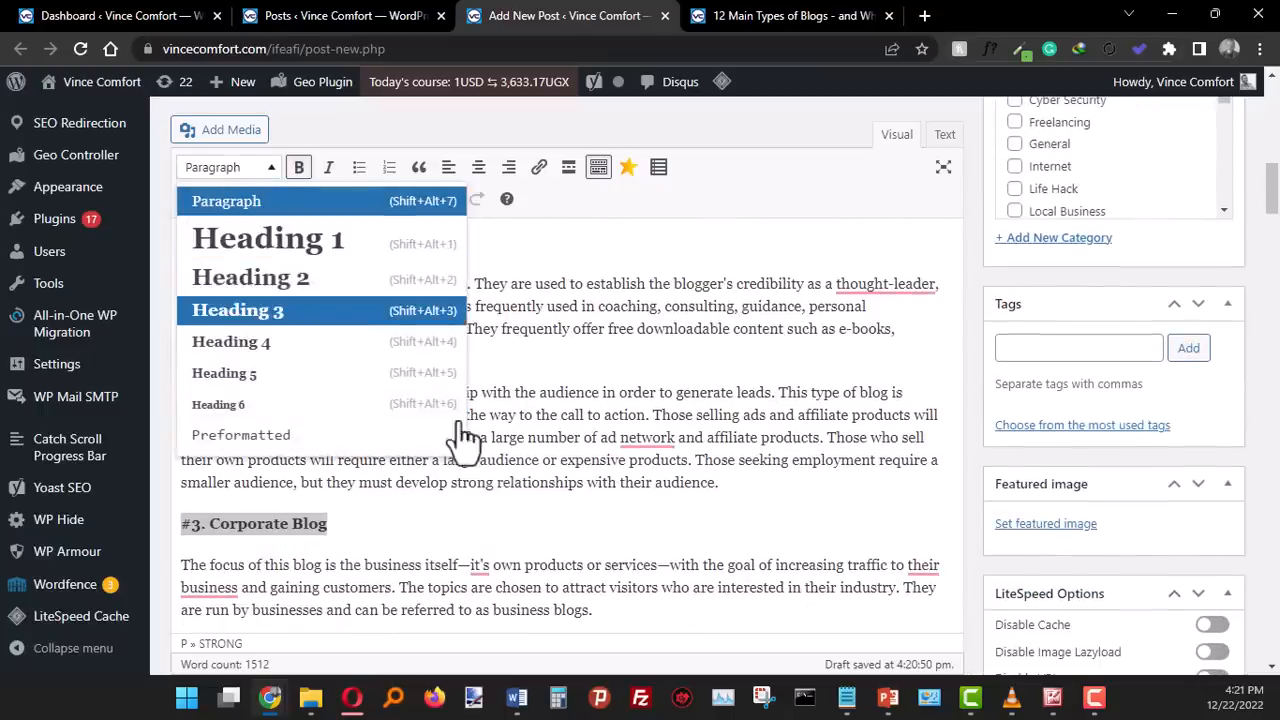
pyautogui.press('Return')
pyautogui.scroll(-1, 418, 423)
pyautogui.scroll(-3, 400, 420)
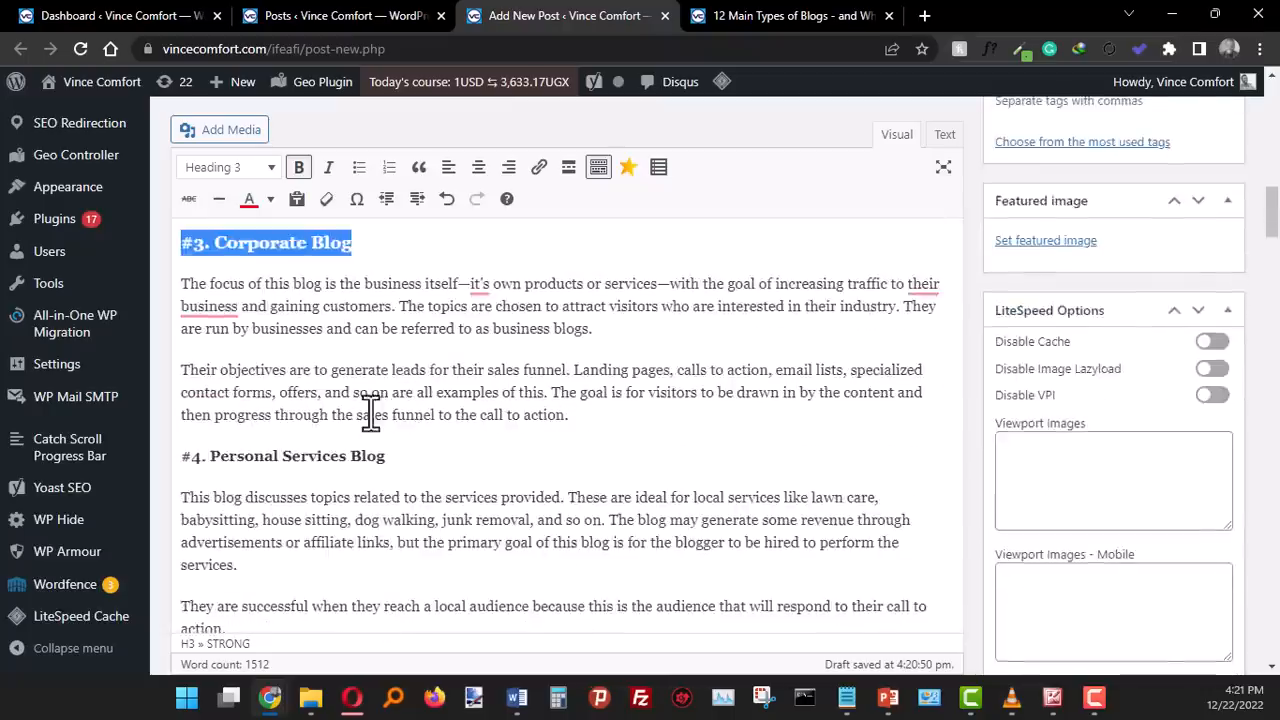
pyautogui.tripleClick(302, 362)
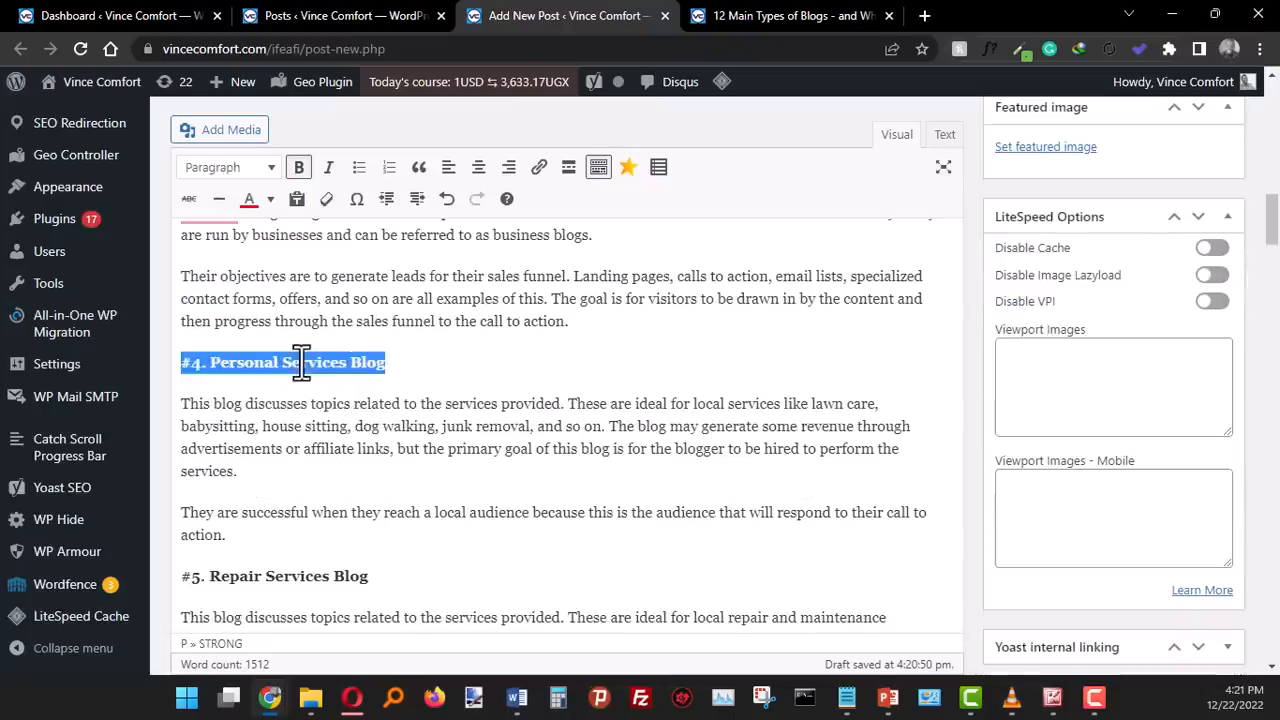
pyautogui.click(243, 167)
pyautogui.click(243, 318)
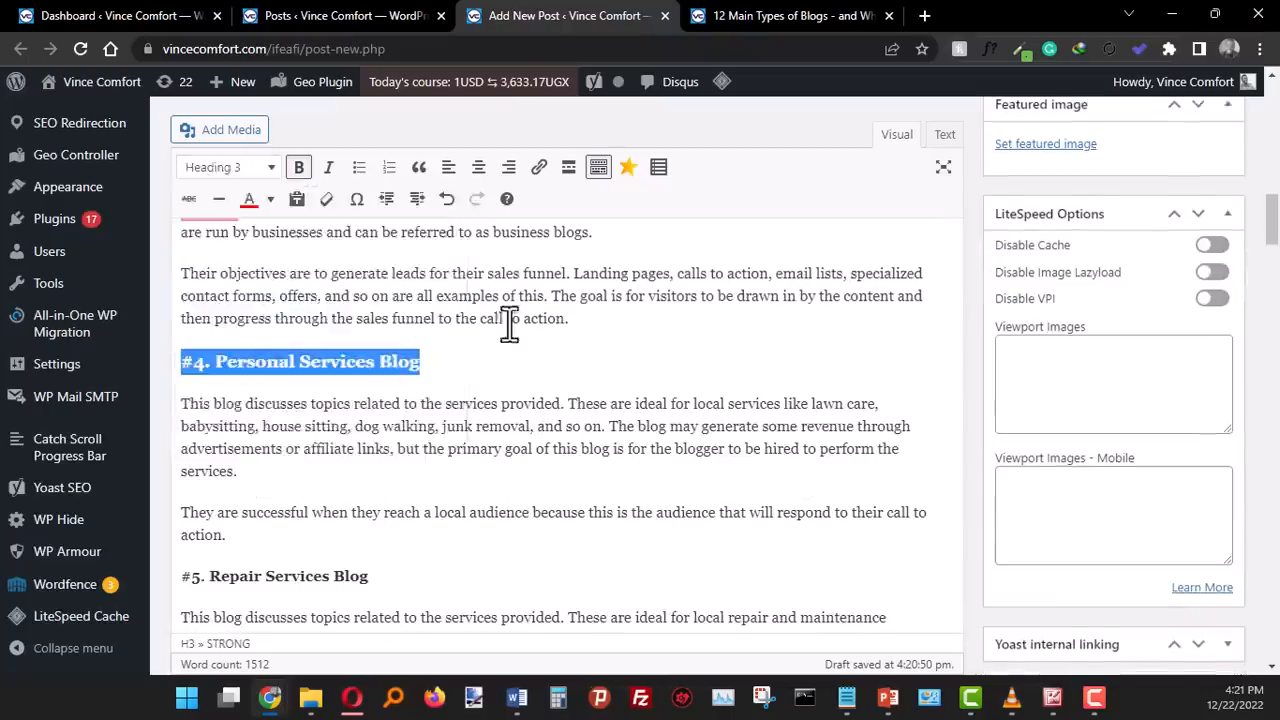
# - Make "#5. Repair Services Blog" and "#6. Niche Blog" Heading 3 subheadings
pyautogui.scroll(-4, 509, 323)
pyautogui.scroll(1, 509, 323)
pyautogui.tripleClick(268, 295)
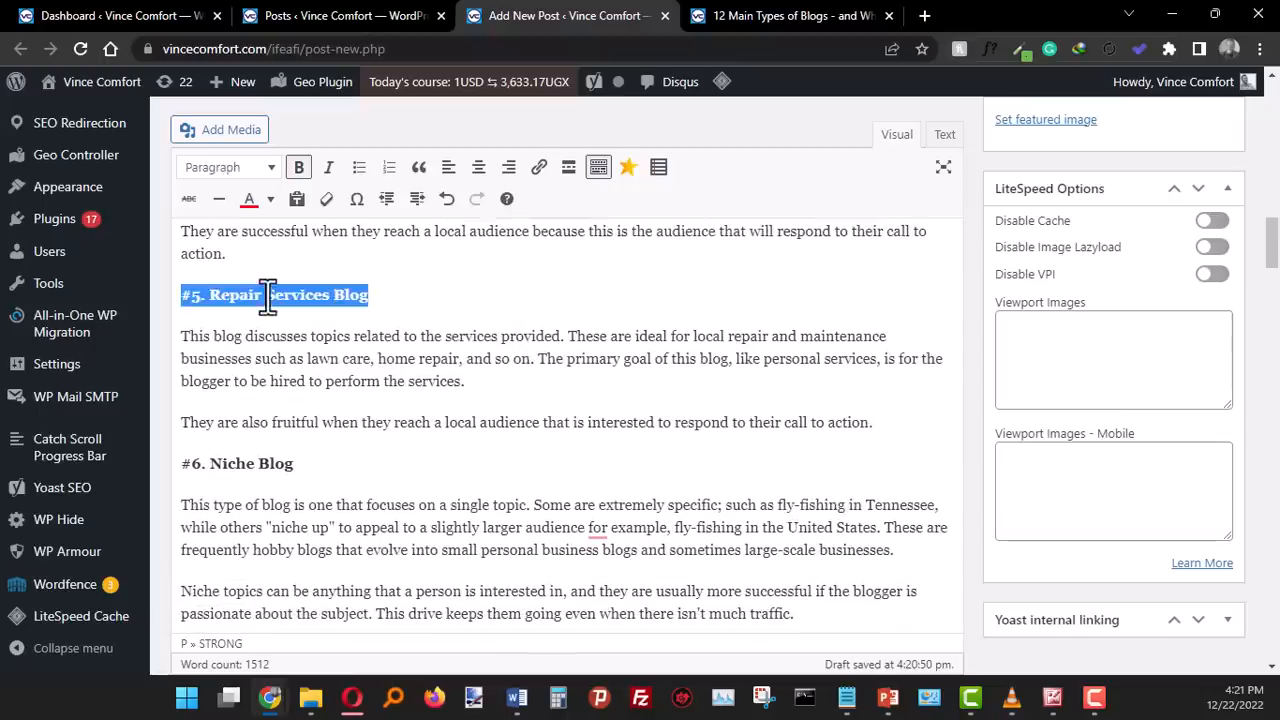
pyautogui.click(243, 167)
pyautogui.click(311, 320)
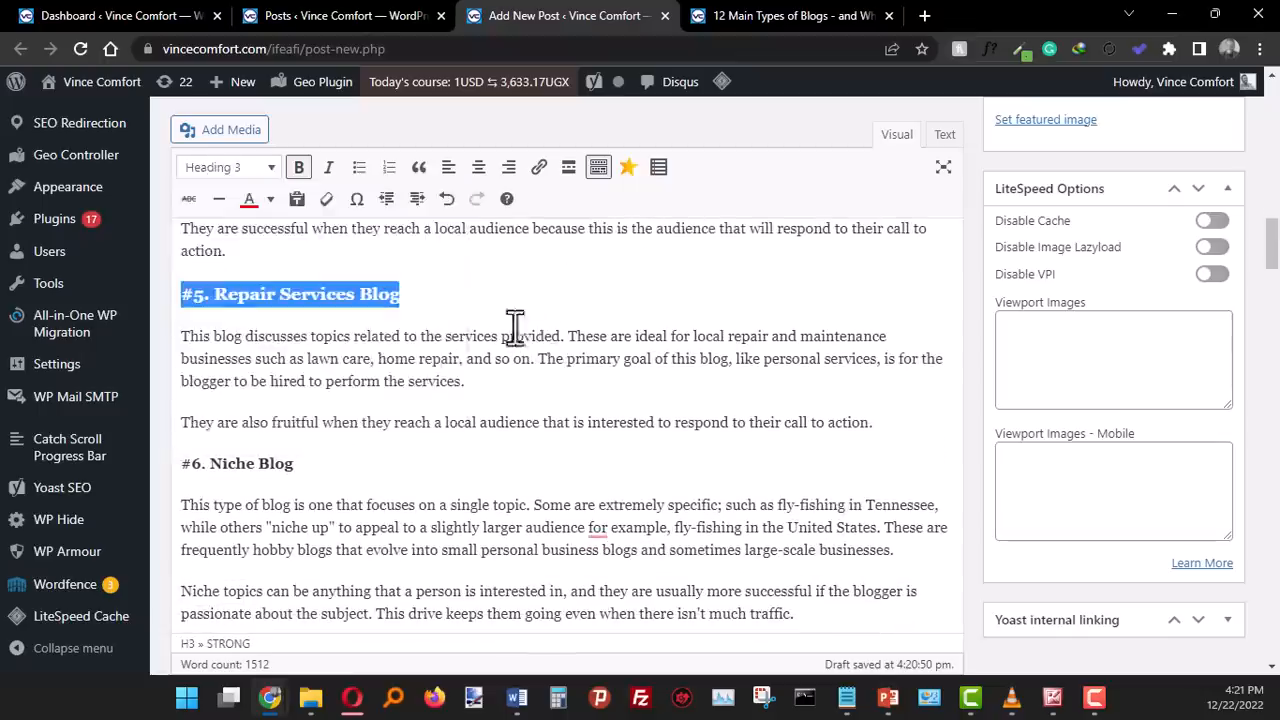
pyautogui.scroll(-1, 523, 326)
pyautogui.tripleClick(230, 369)
pyautogui.click(225, 169)
pyautogui.click(300, 318)
# - Set the titles "#7. Affiliate Blog" and "#8. Artist's Blog" to Heading 3
pyautogui.scroll(-3, 569, 367)
pyautogui.tripleClick(246, 432)
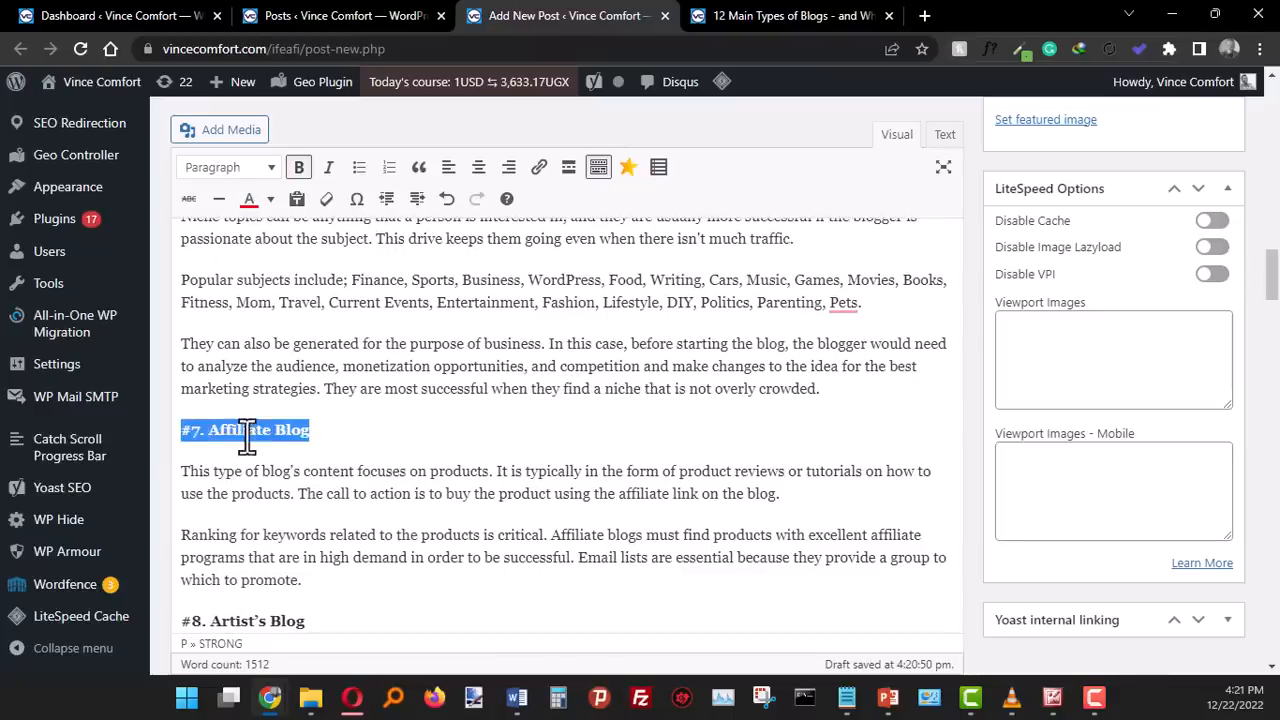
pyautogui.click(221, 183)
pyautogui.click(243, 312)
pyautogui.scroll(-2, 460, 395)
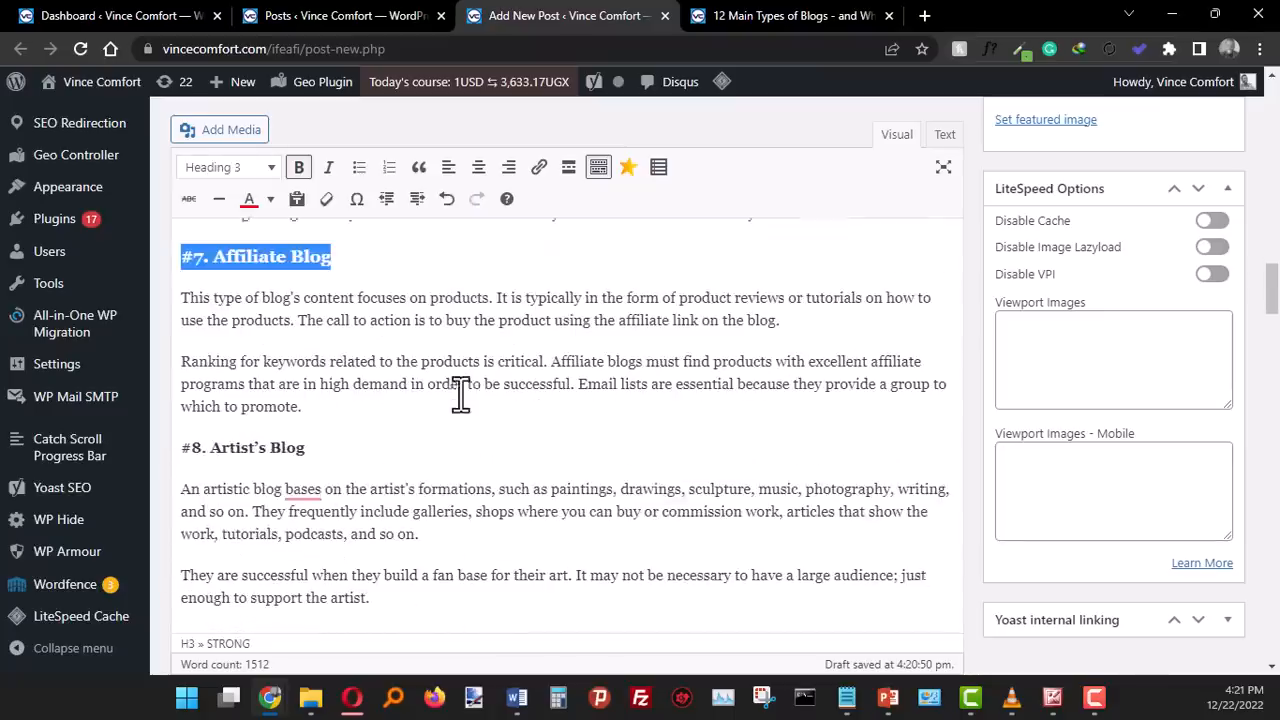
pyautogui.tripleClick(251, 434)
pyautogui.click(230, 170)
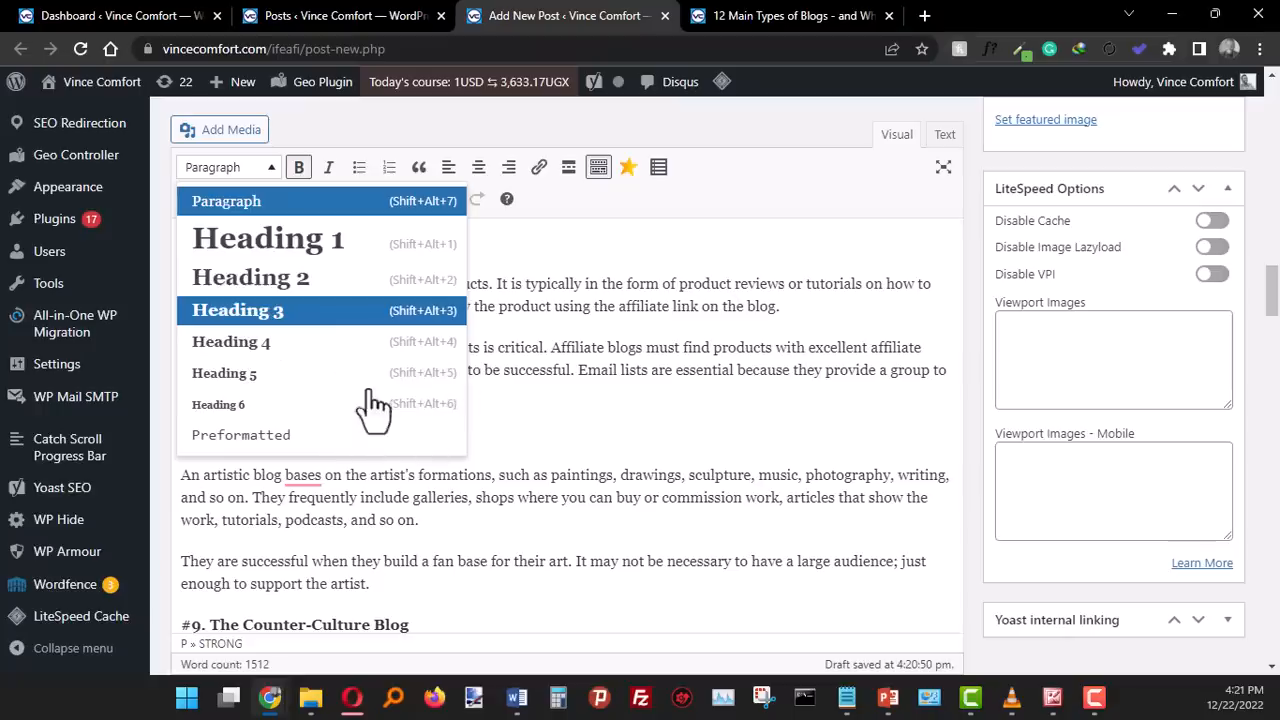
pyautogui.press('Return')
pyautogui.click(550, 390)
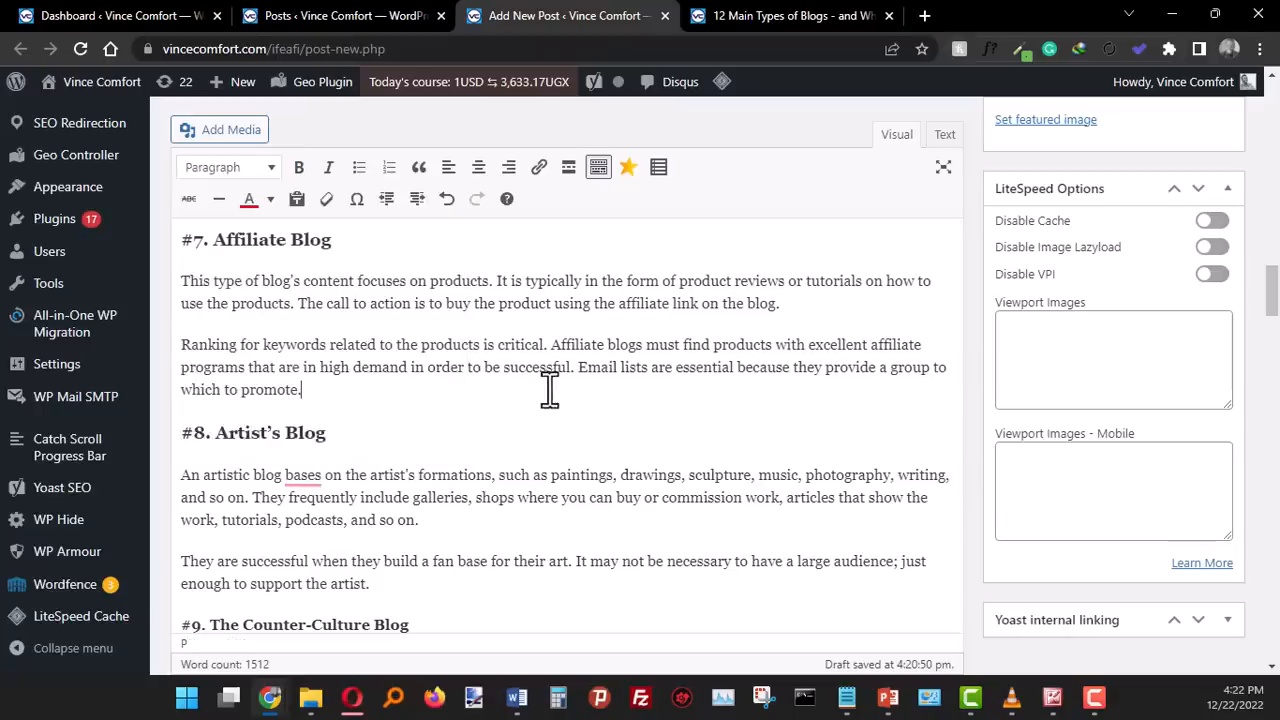
# - Change "#9. The Counter-Culture Blog" and "#10. Guest Blogs" to Heading 3
pyautogui.scroll(-4, 551, 386)
pyautogui.scroll(1, 272, 378)
pyautogui.tripleClick(251, 345)
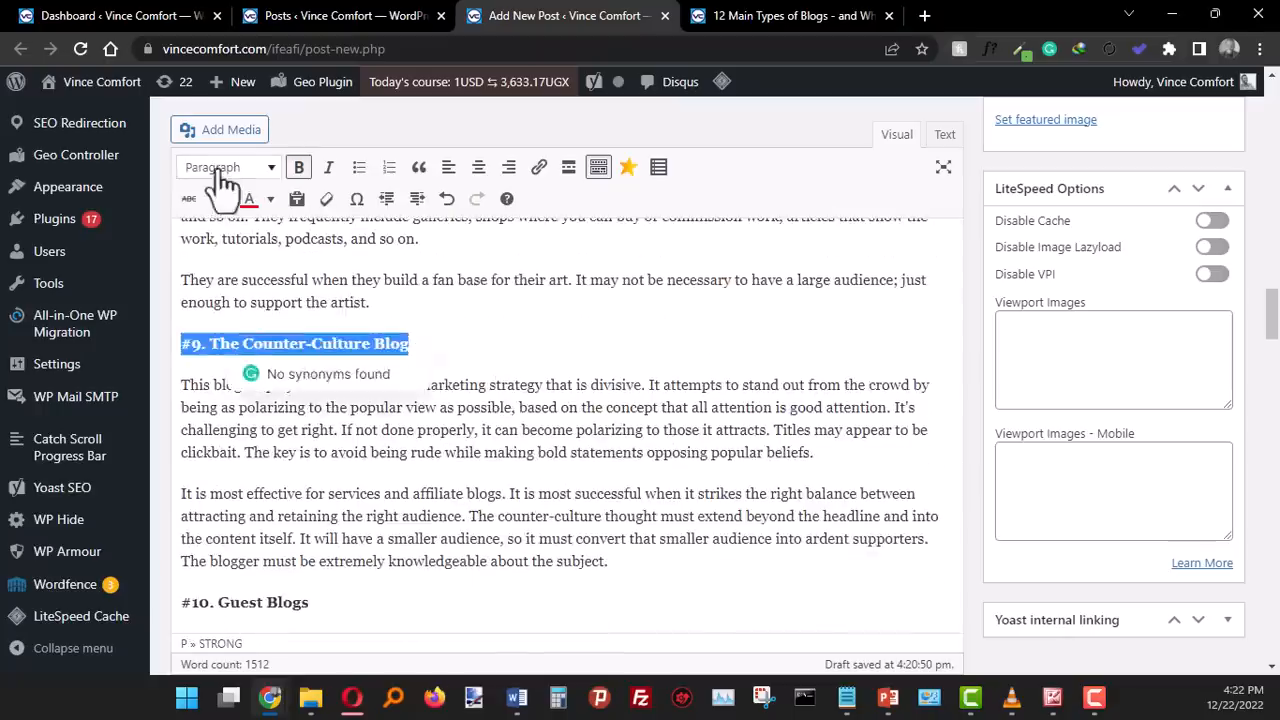
pyautogui.click(228, 168)
pyautogui.click(250, 318)
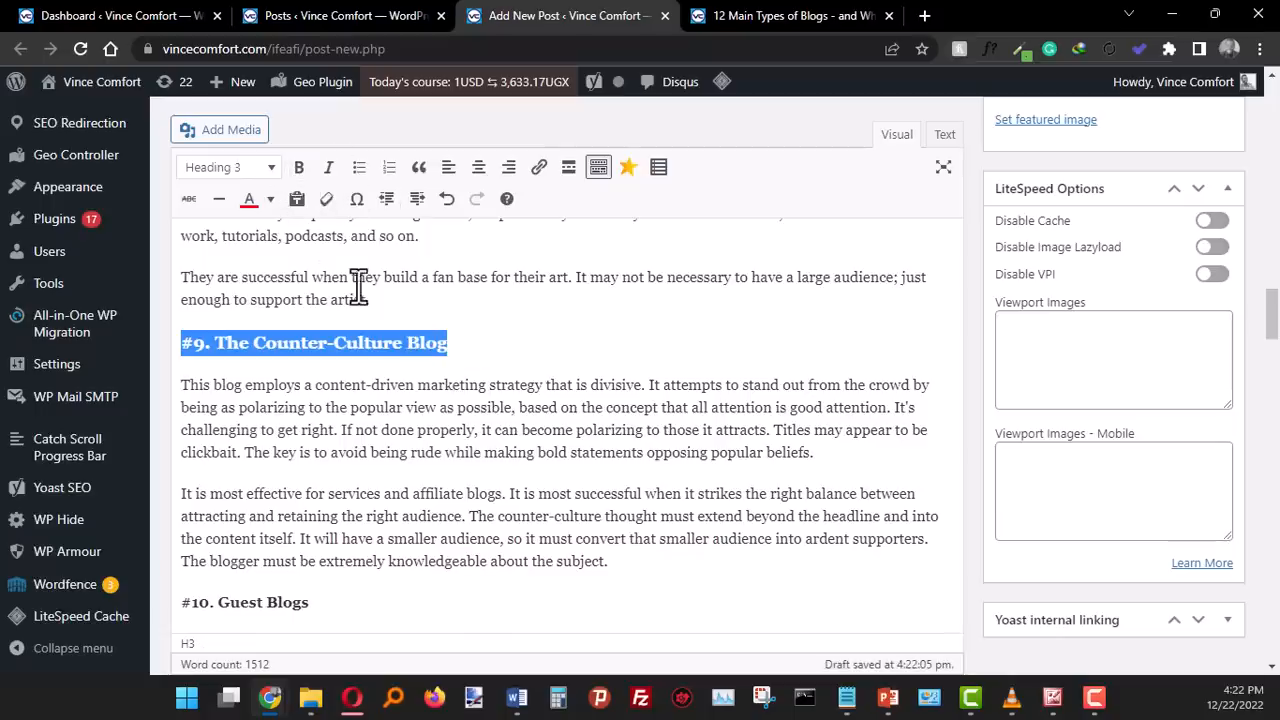
pyautogui.click(446, 381)
pyautogui.scroll(-1, 347, 320)
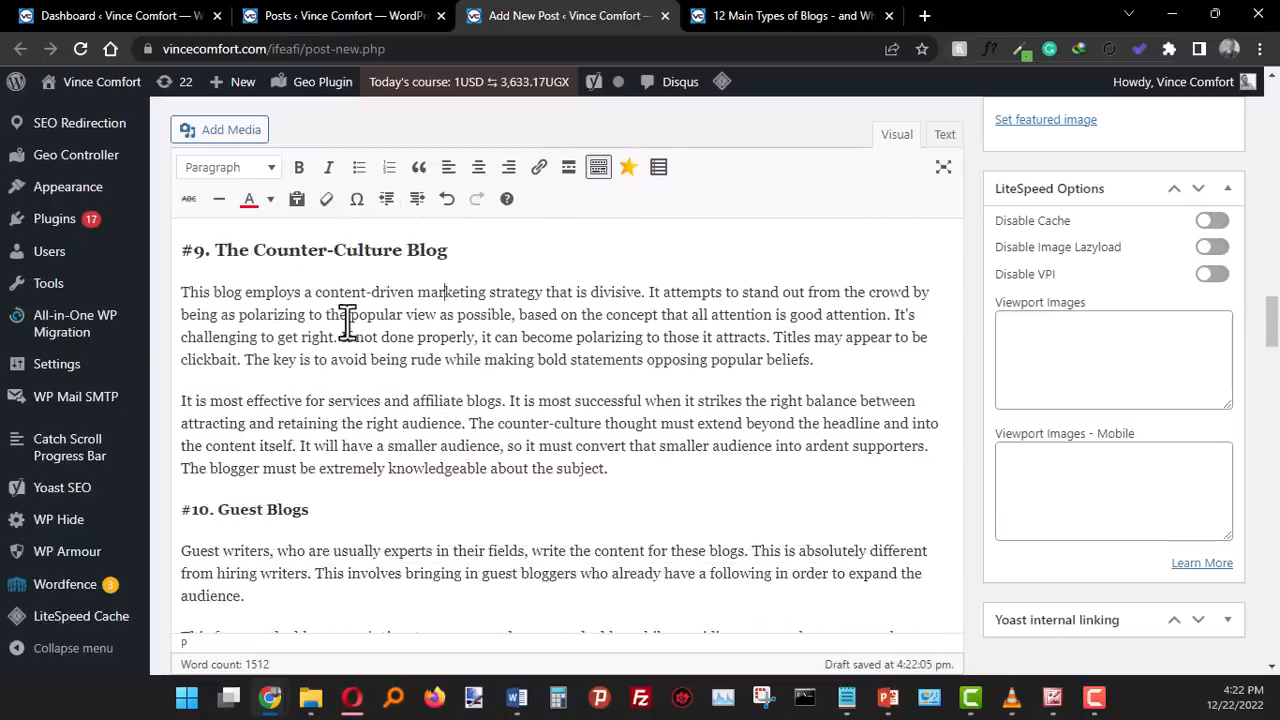
pyautogui.scroll(-1, 286, 440)
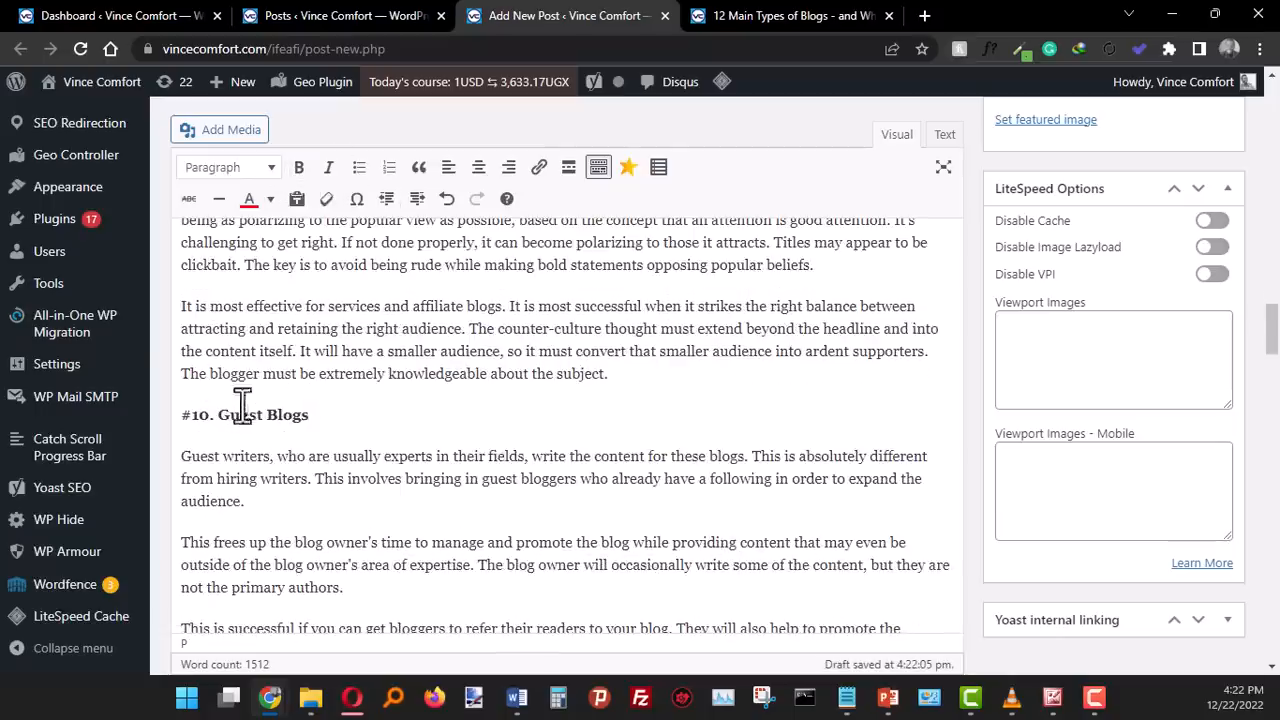
pyautogui.tripleClick(242, 415)
pyautogui.click(222, 174)
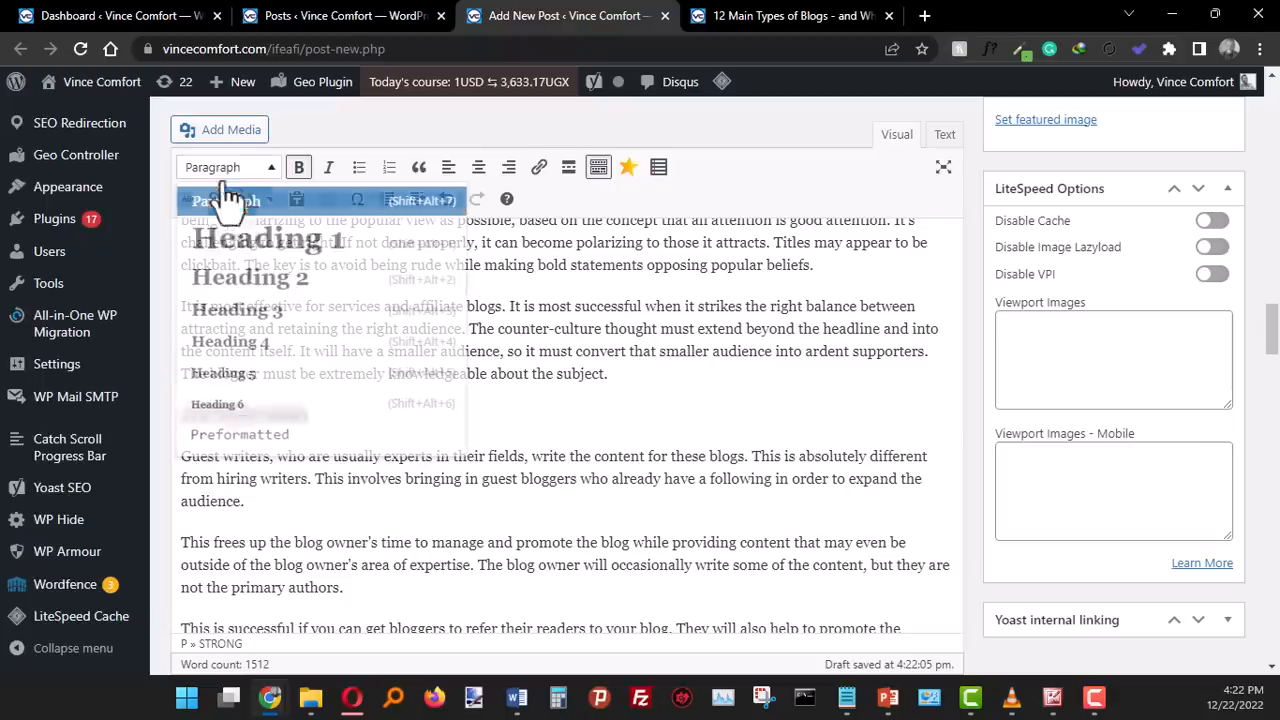
pyautogui.click(245, 314)
# - Format the last two numbered titles, "#11. Case Study Blogs" and "#12. Podcast", as Heading 3
pyautogui.scroll(-2, 300, 360)
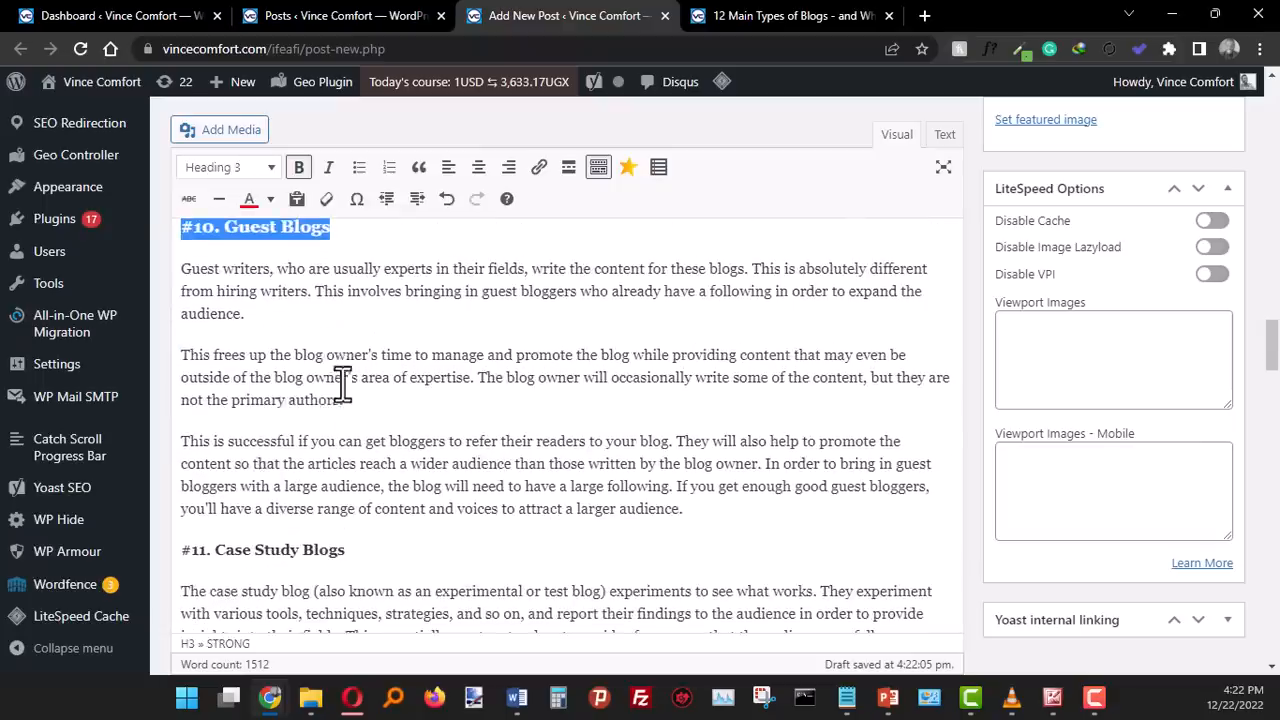
pyautogui.tripleClick(260, 552)
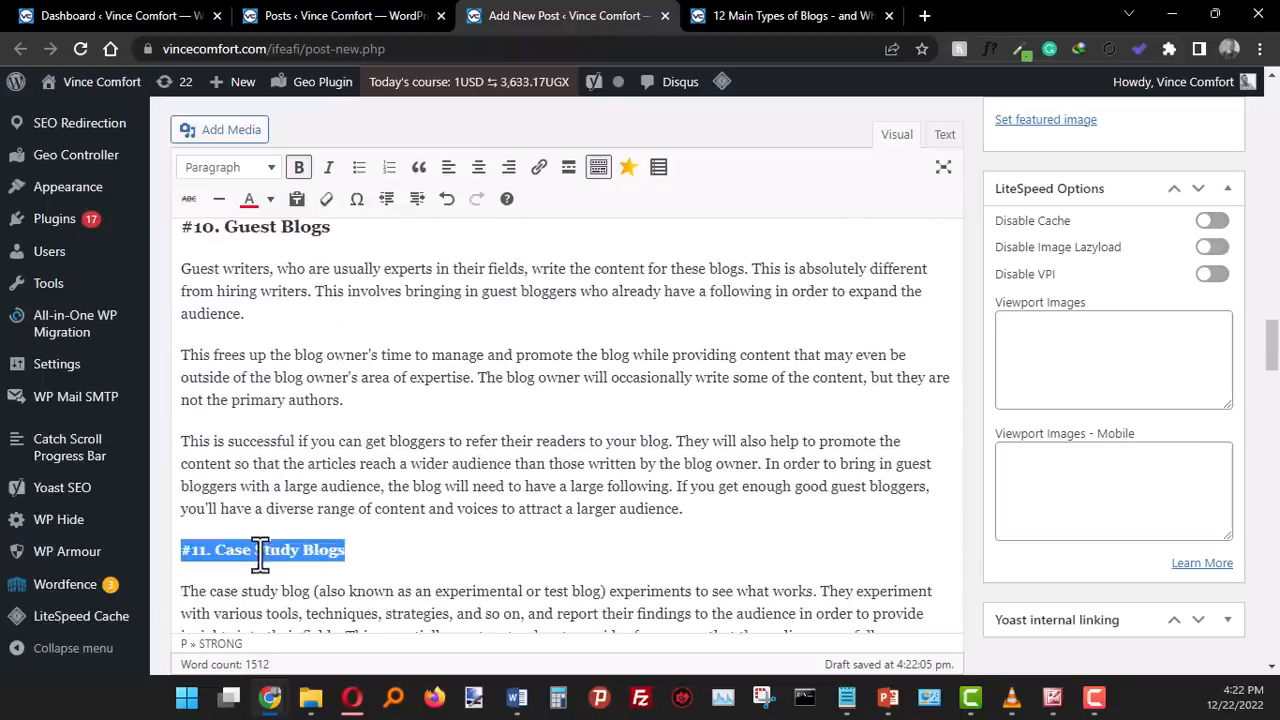
pyautogui.click(248, 168)
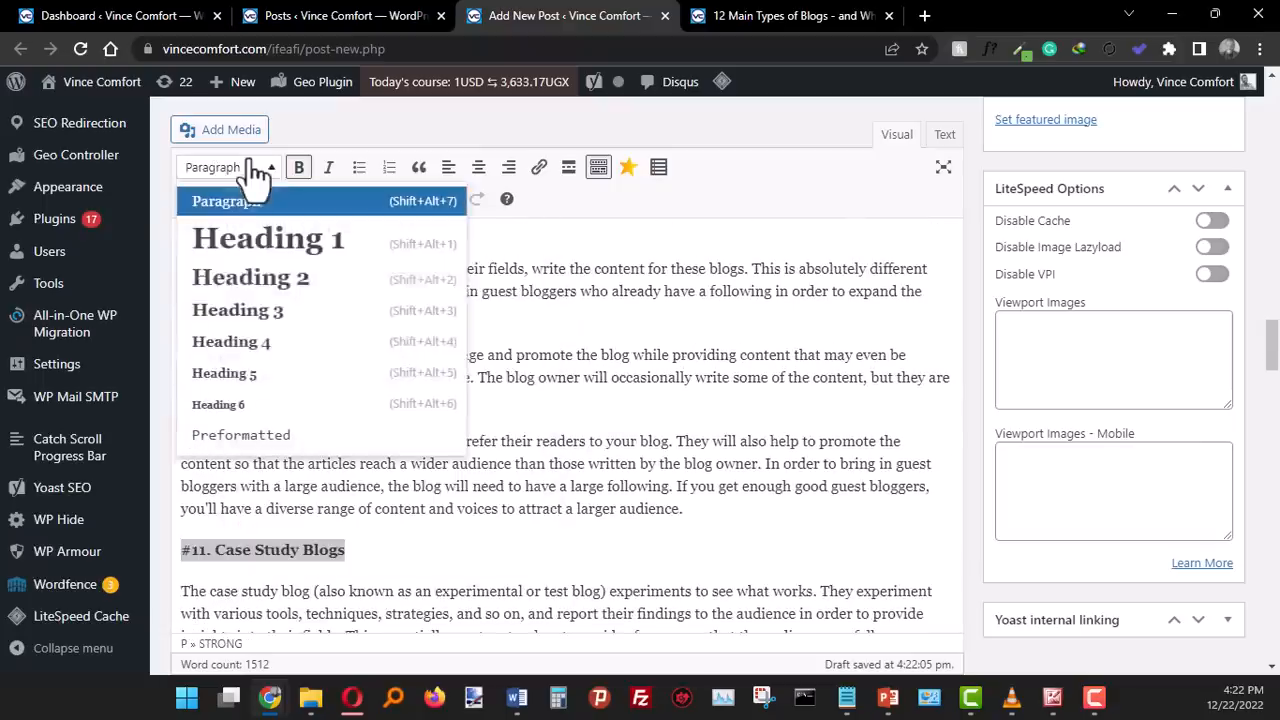
pyautogui.click(245, 312)
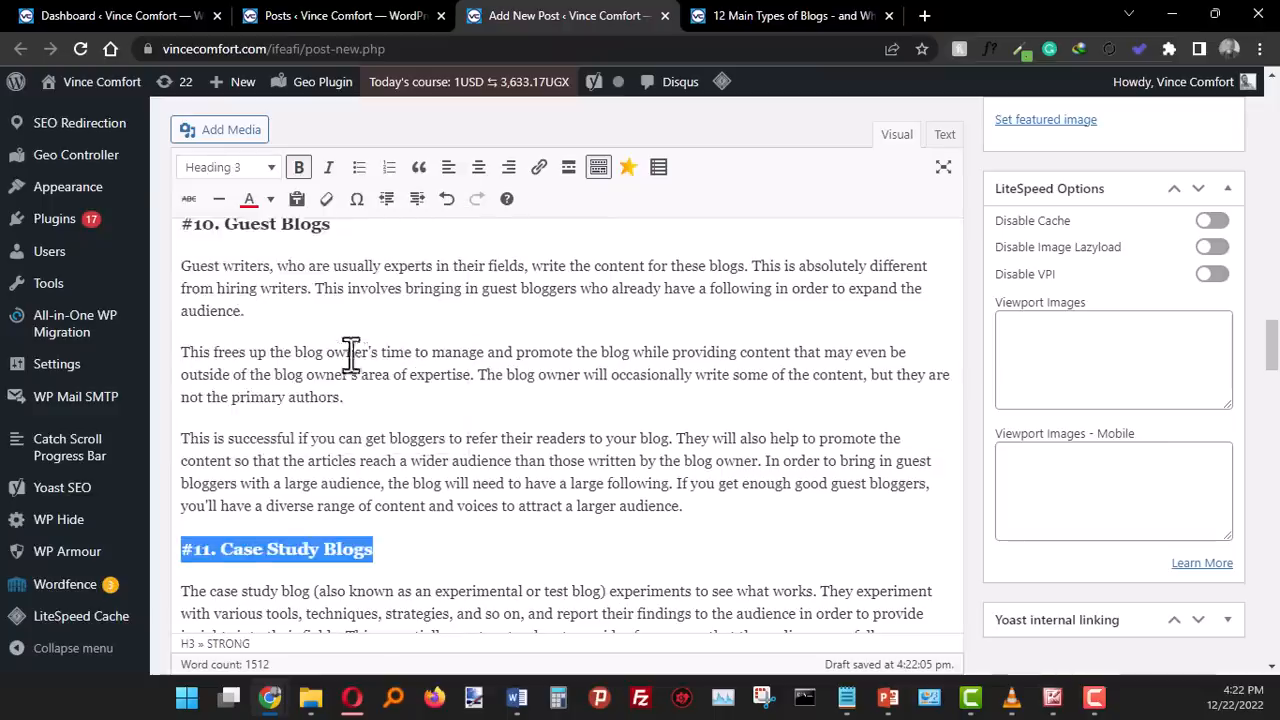
pyautogui.scroll(-3, 245, 312)
pyautogui.tripleClick(212, 488)
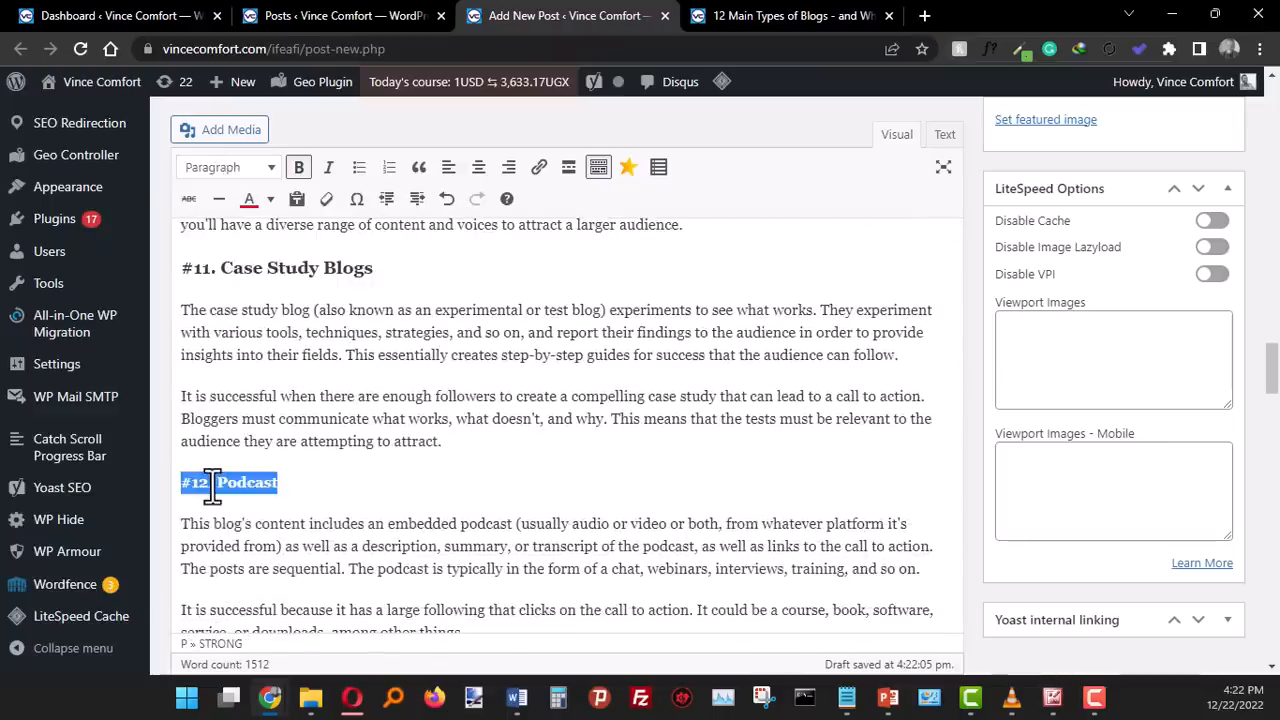
pyautogui.click(268, 170)
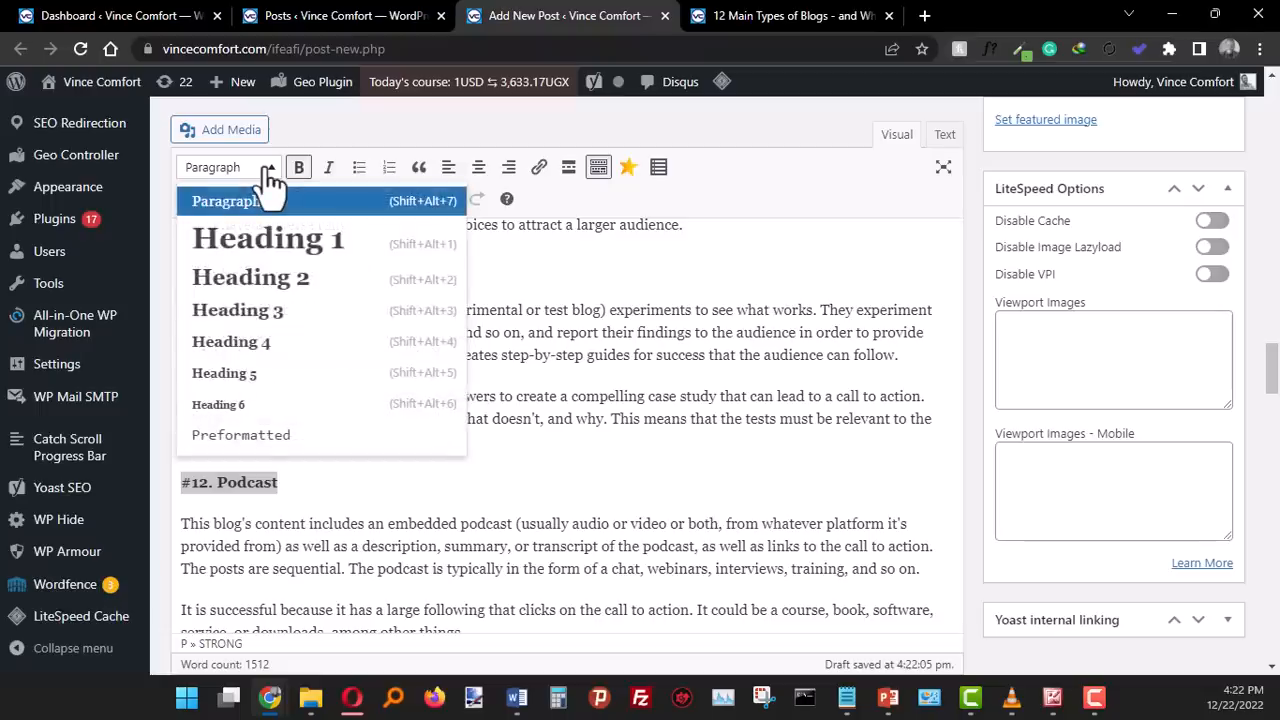
pyautogui.click(271, 318)
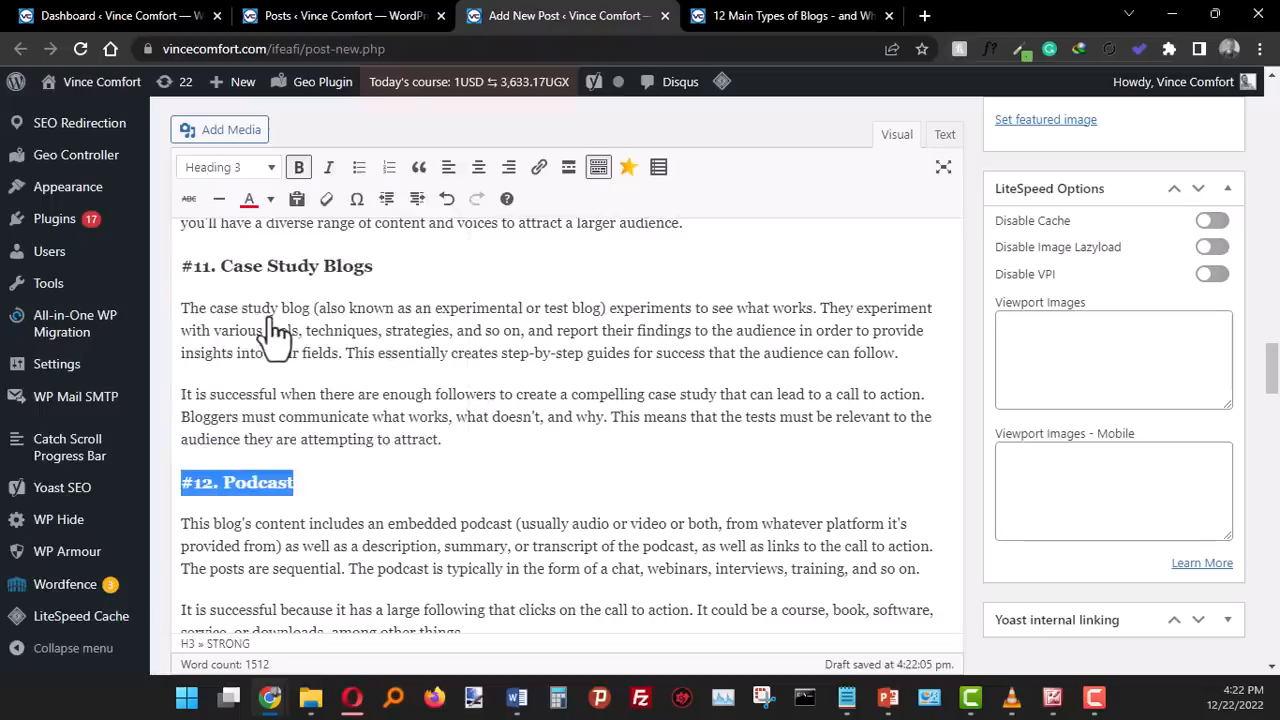
pyautogui.scroll(-3, 380, 443)
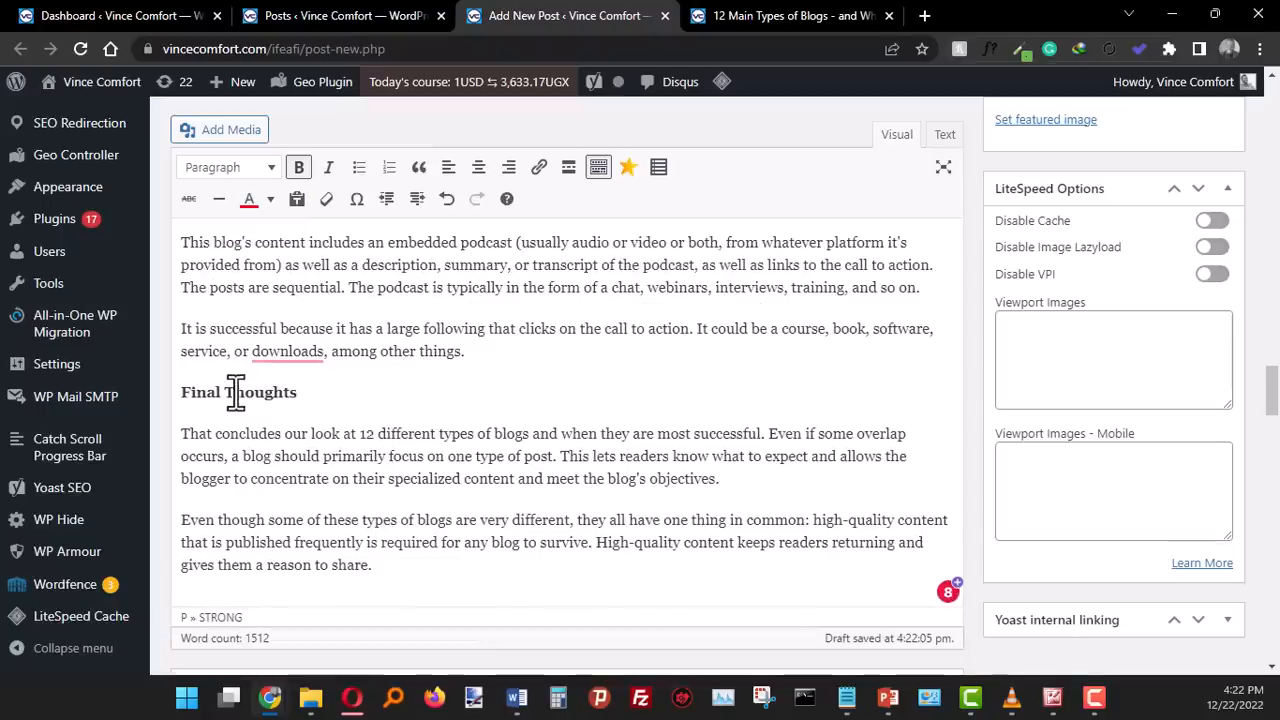
# - Format the "Final Thoughts" title as Heading 2
pyautogui.tripleClick(236, 392)
pyautogui.click(226, 168)
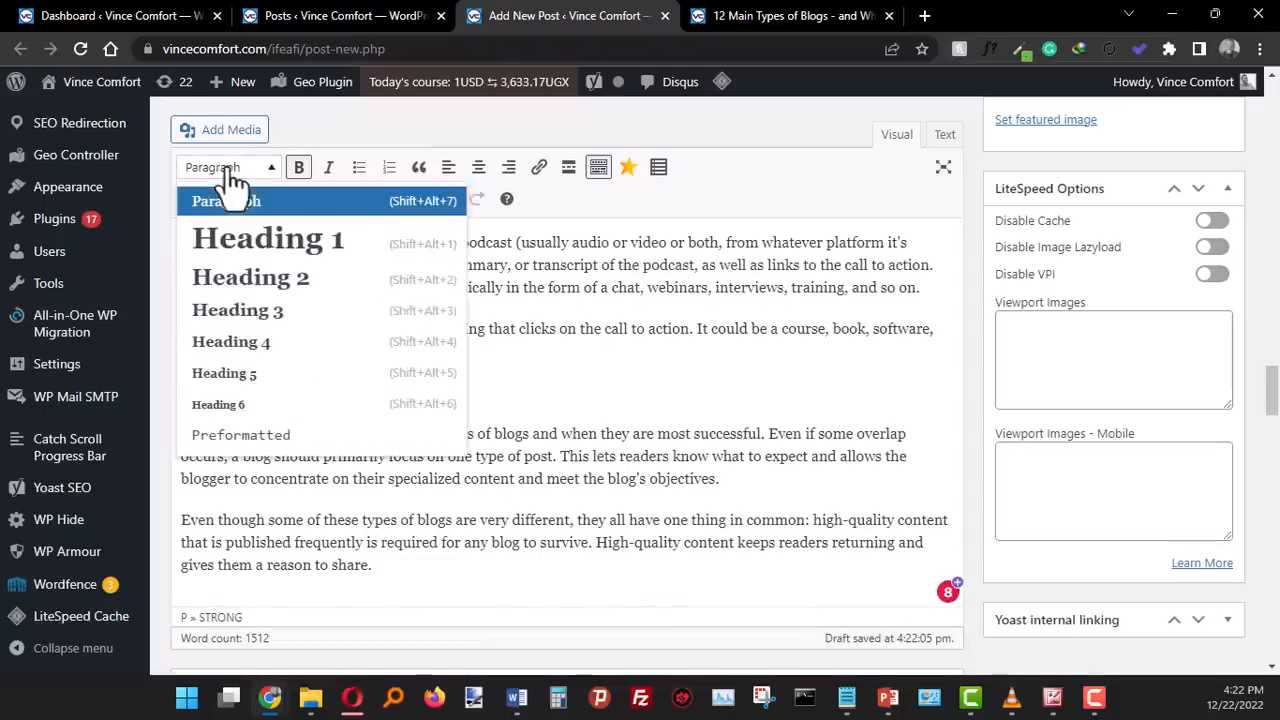
pyautogui.click(299, 288)
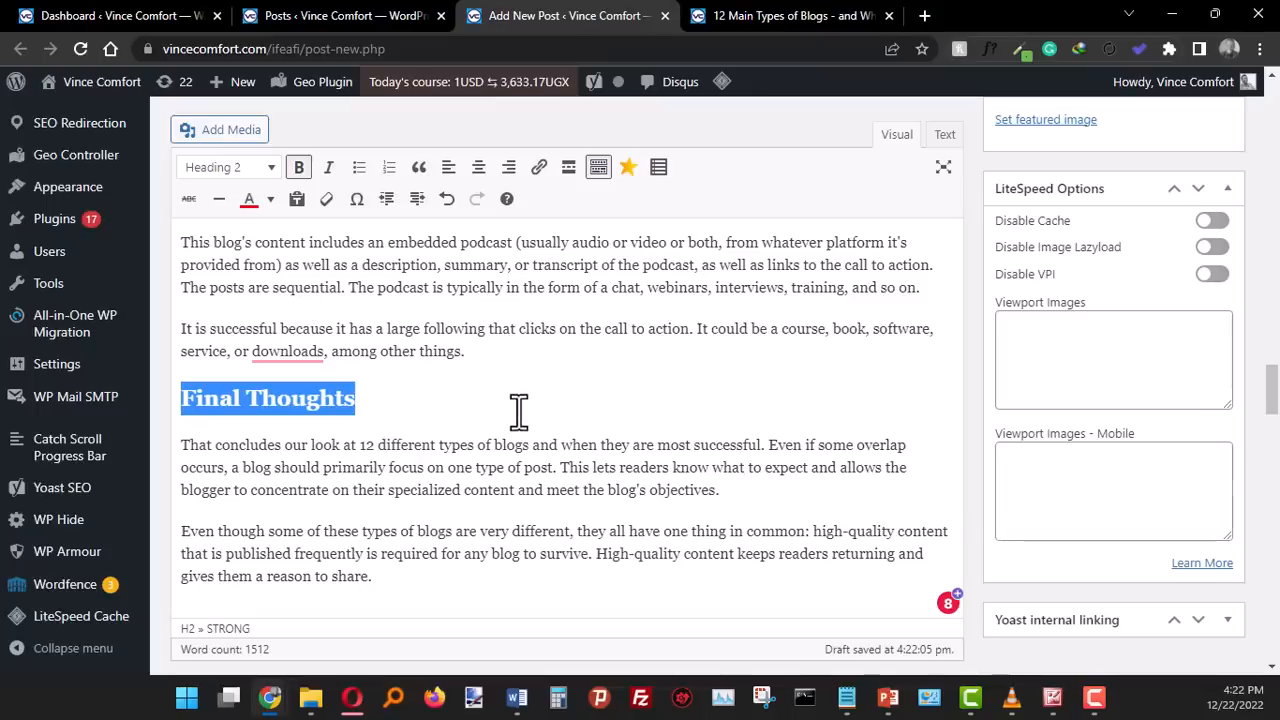
# - Review the whole post in the editor, checking the heading structure and the flagged wording in the "#6. Niche Blog" section
pyautogui.scroll(5, 519, 410)
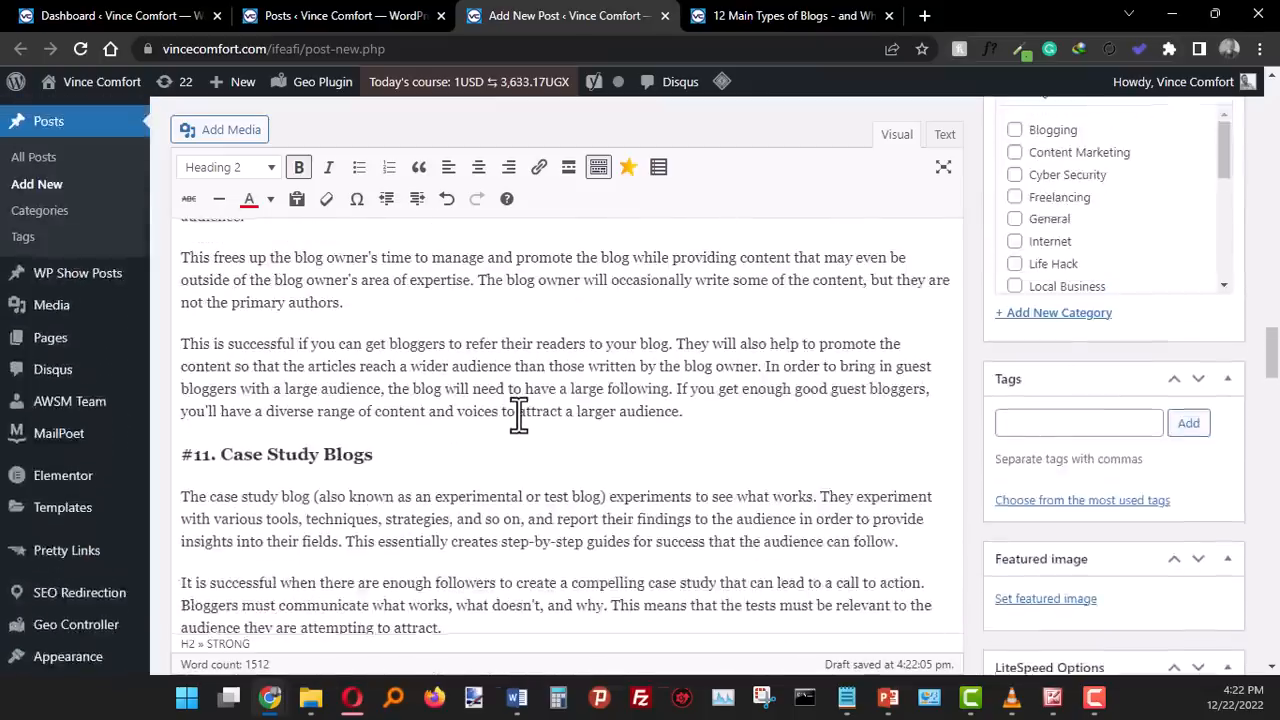
pyautogui.scroll(10, 519, 414)
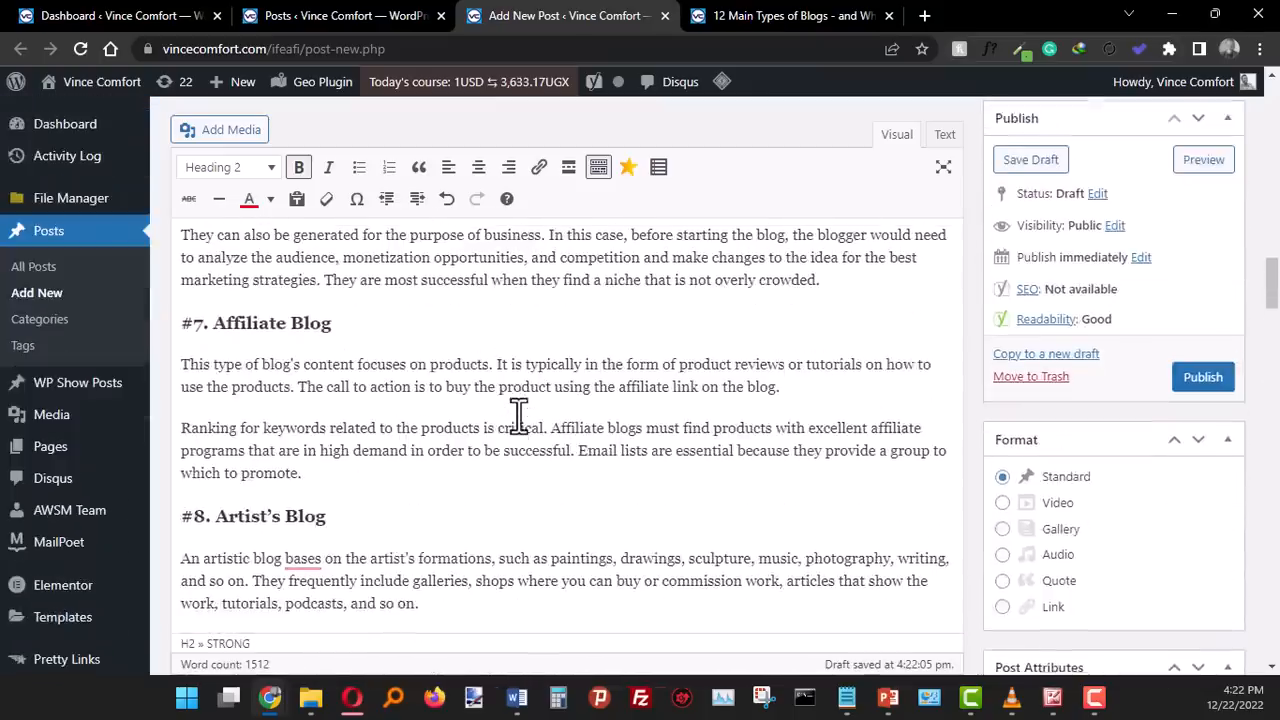
pyautogui.scroll(4, 518, 412)
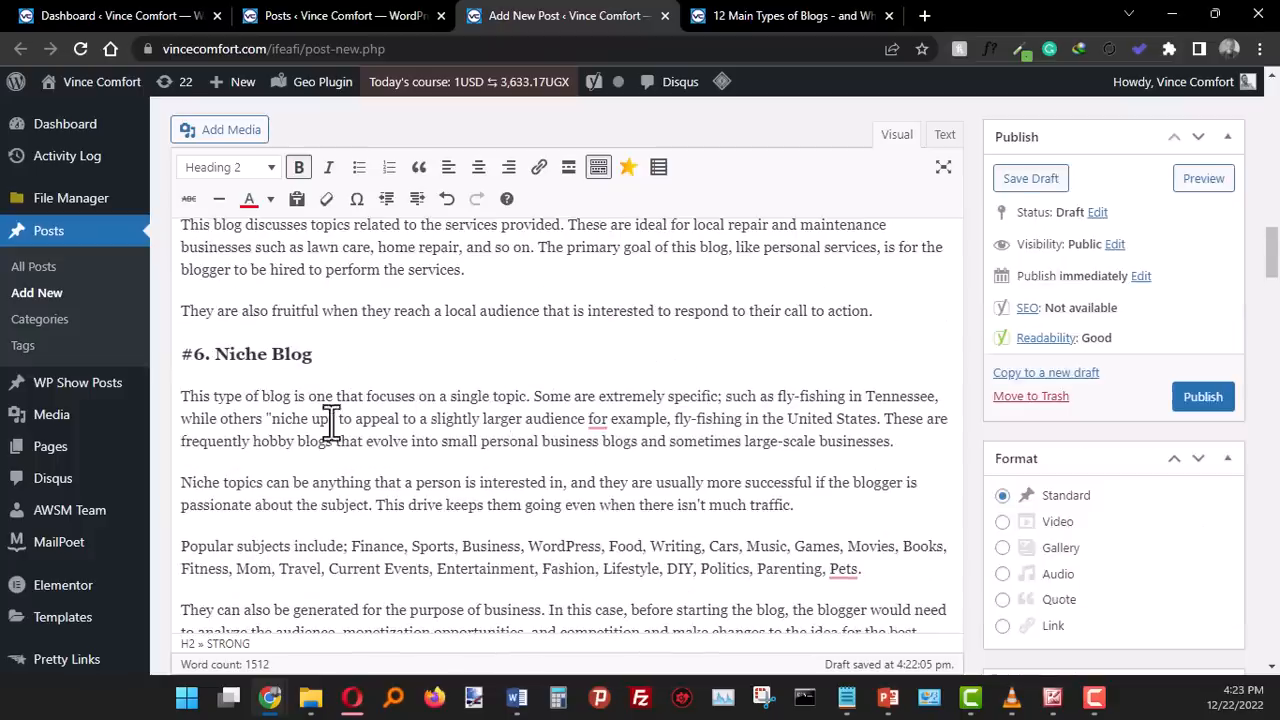
pyautogui.scroll(3, 402, 395)
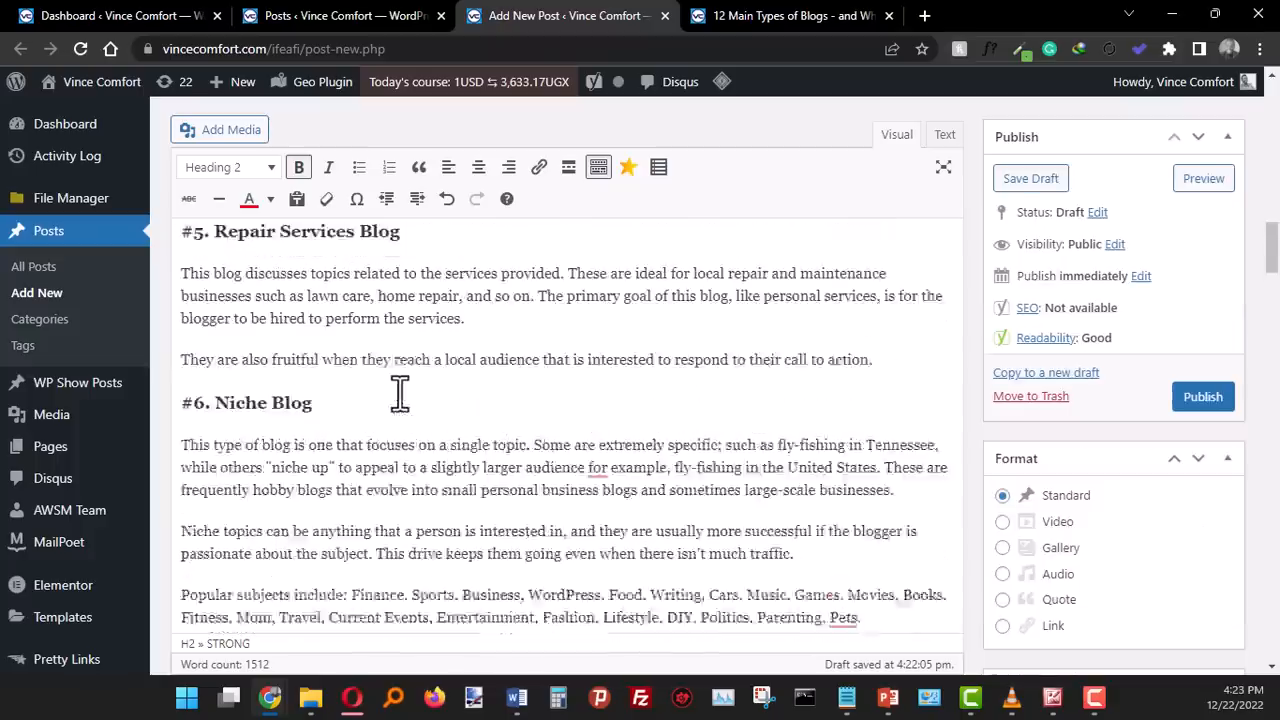
pyautogui.scroll(-5, 400, 391)
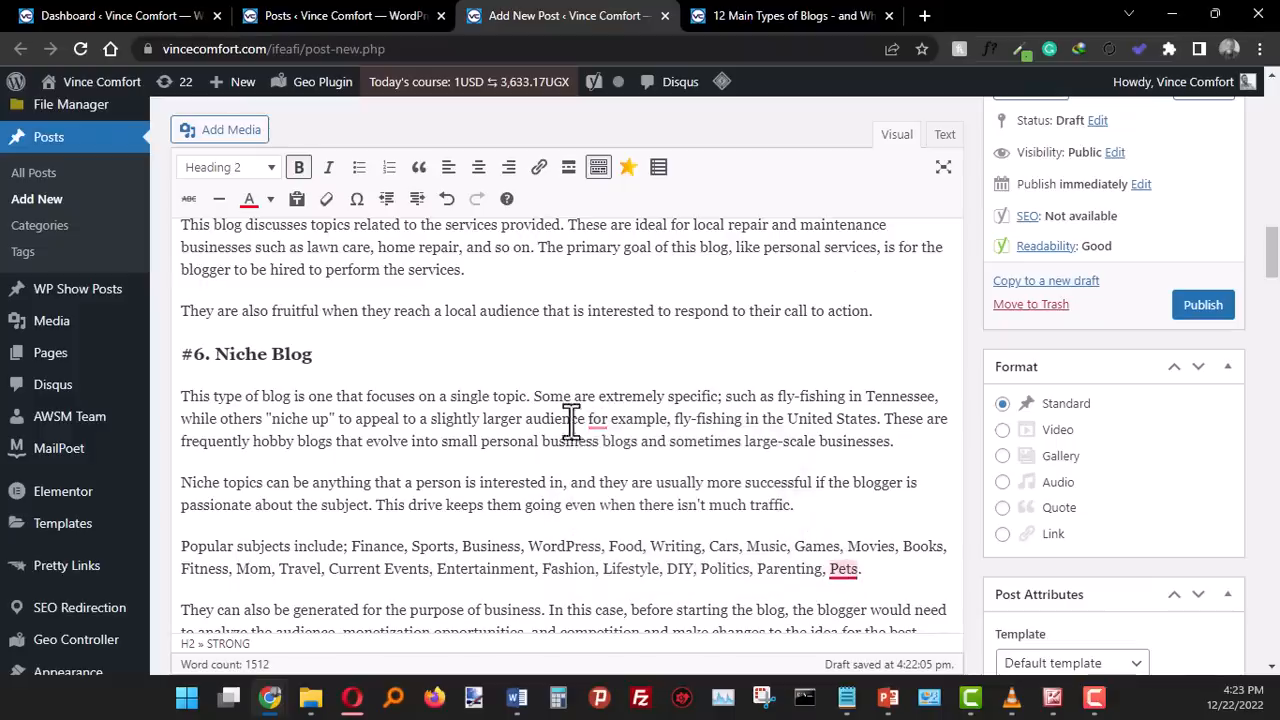
pyautogui.click(595, 423)
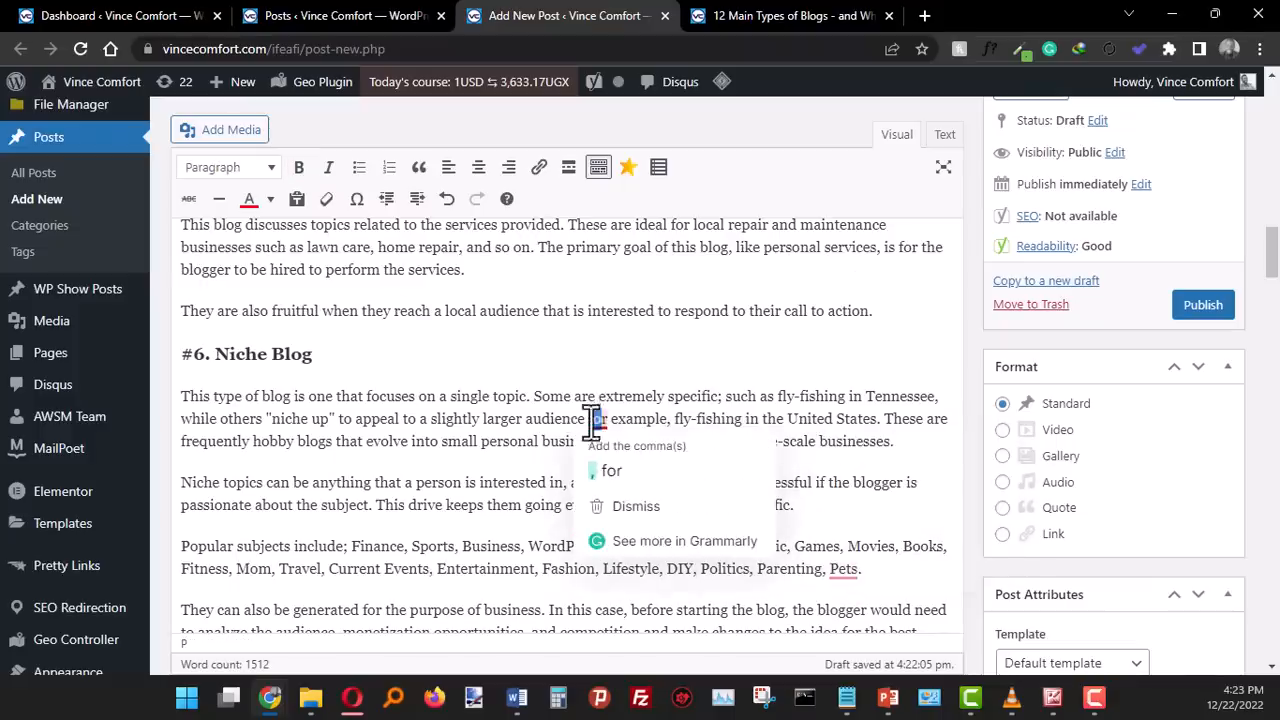
pyautogui.scroll(10, 664, 377)
pyautogui.scroll(5, 660, 377)
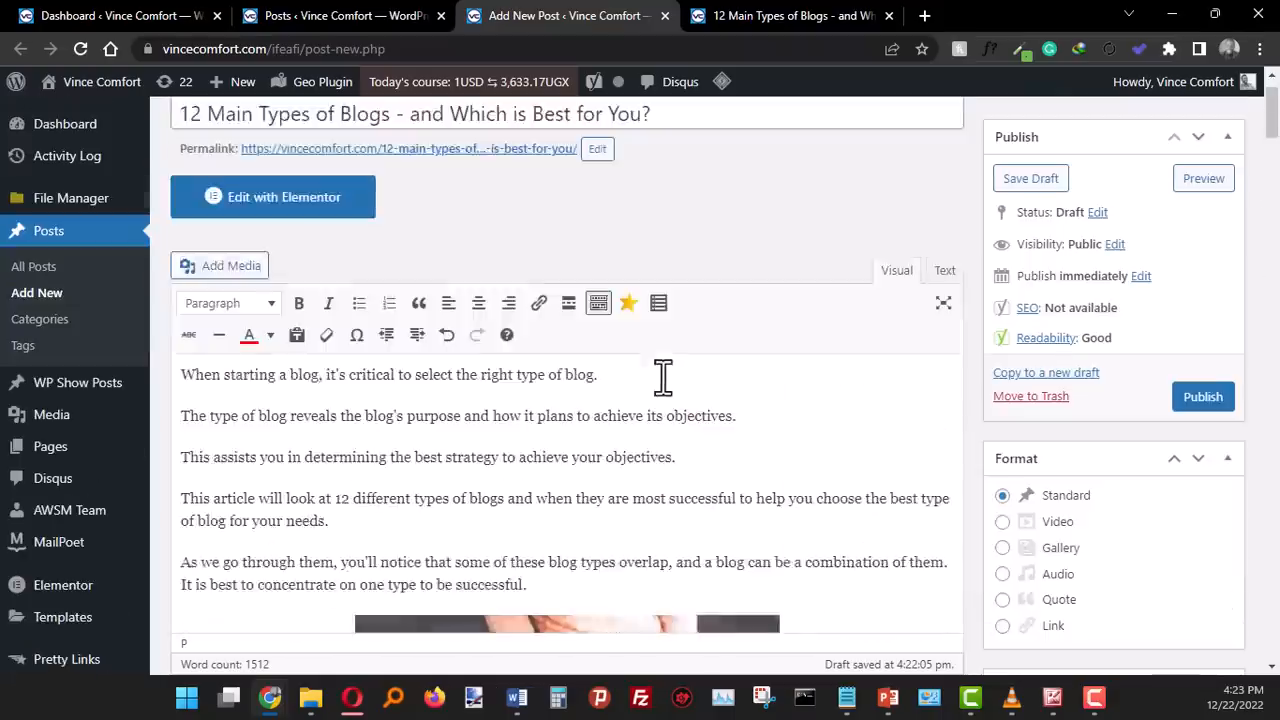
pyautogui.scroll(-5, 655, 390)
pyautogui.scroll(5, 824, 391)
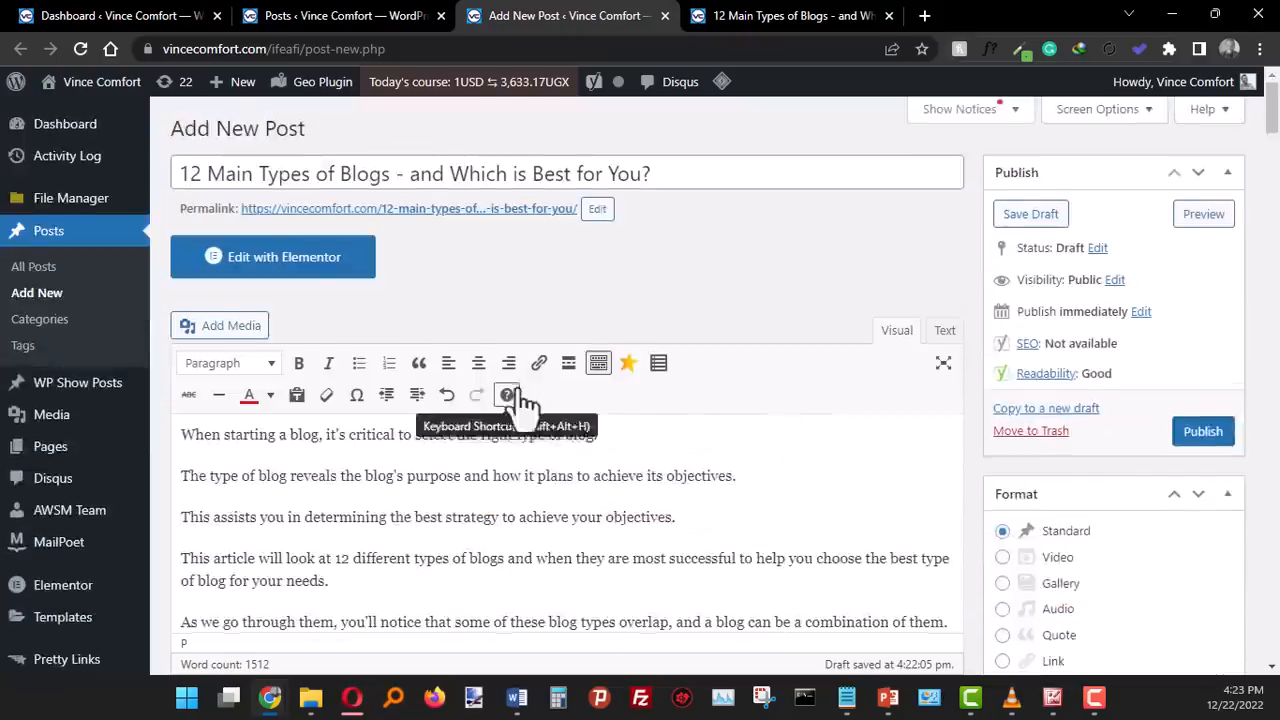
pyautogui.scroll(-10, 520, 400)
pyautogui.scroll(-10, 594, 364)
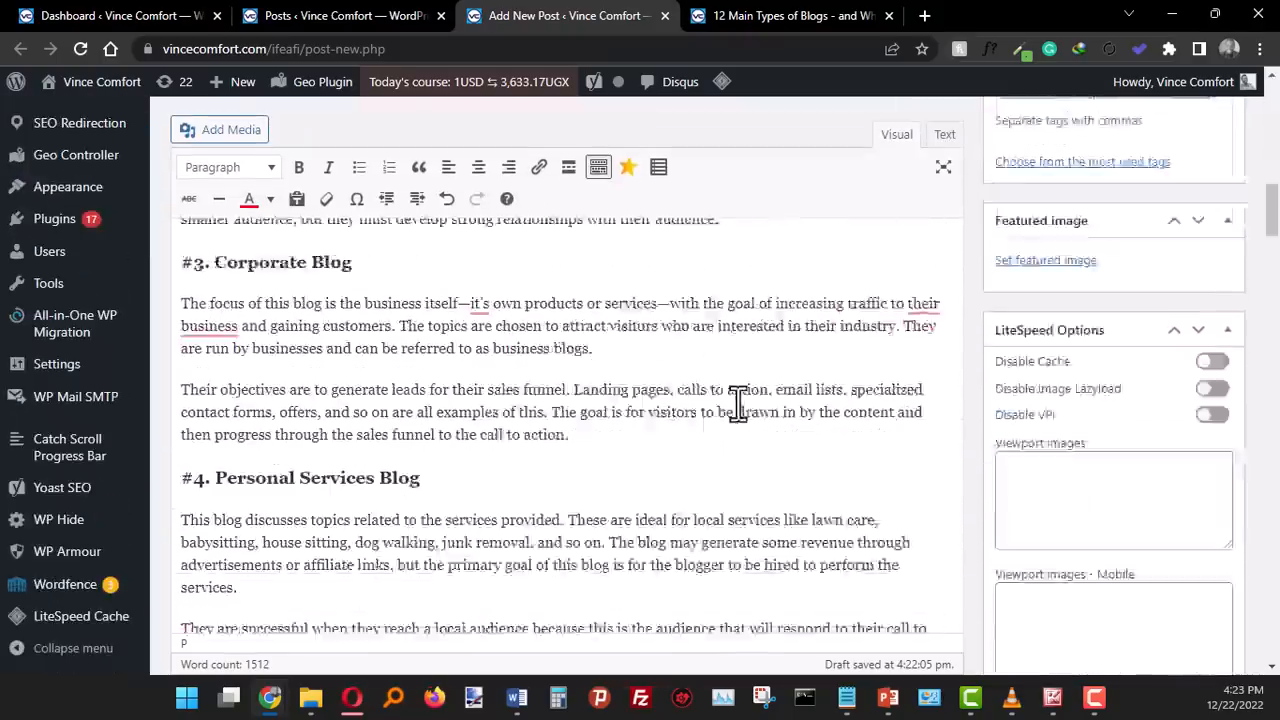
pyautogui.scroll(-6, 467, 397)
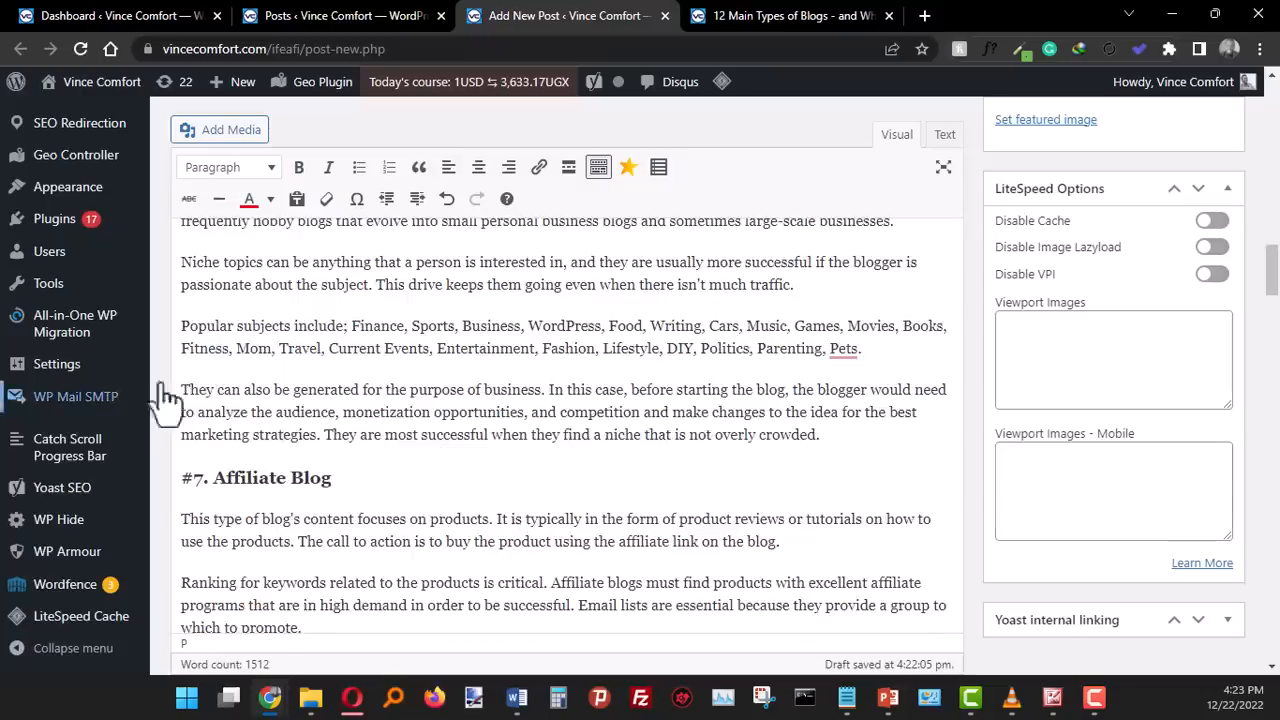
pyautogui.scroll(10, 1037, 287)
pyautogui.scroll(15, 1020, 240)
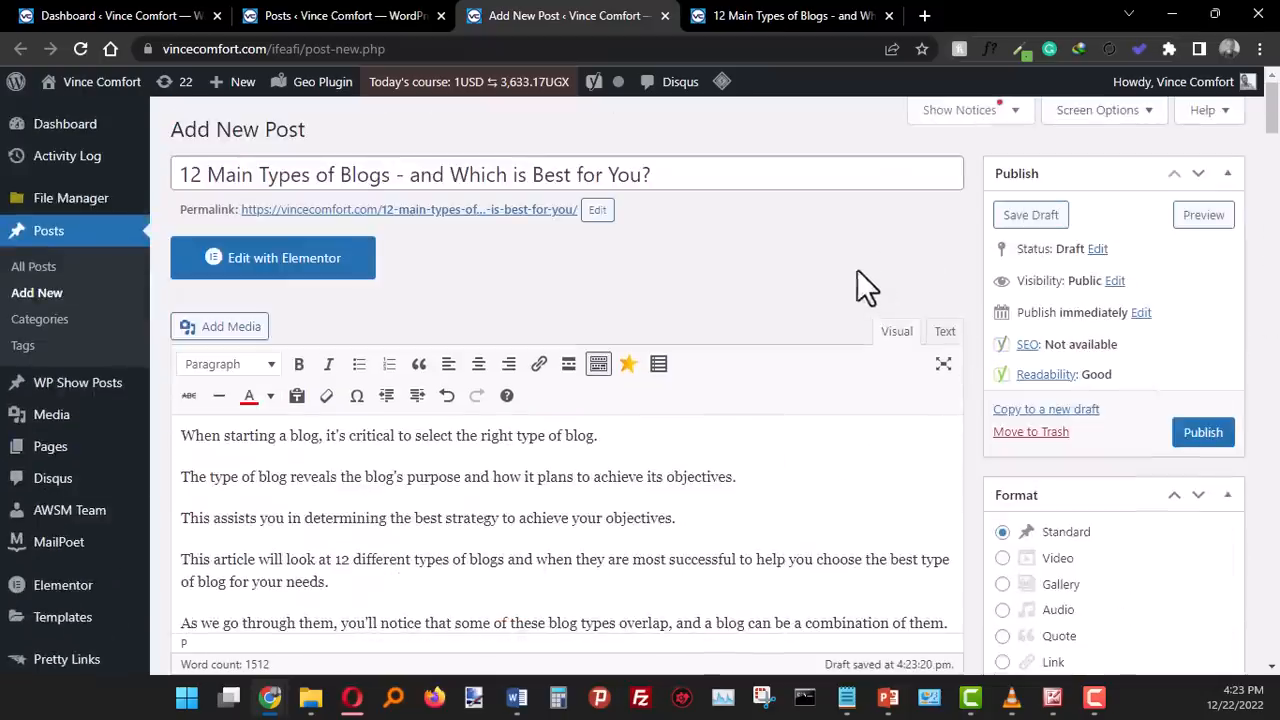
# - Preview the post and check how its headings and paragraphs appear on the site
pyautogui.click(1213, 226)
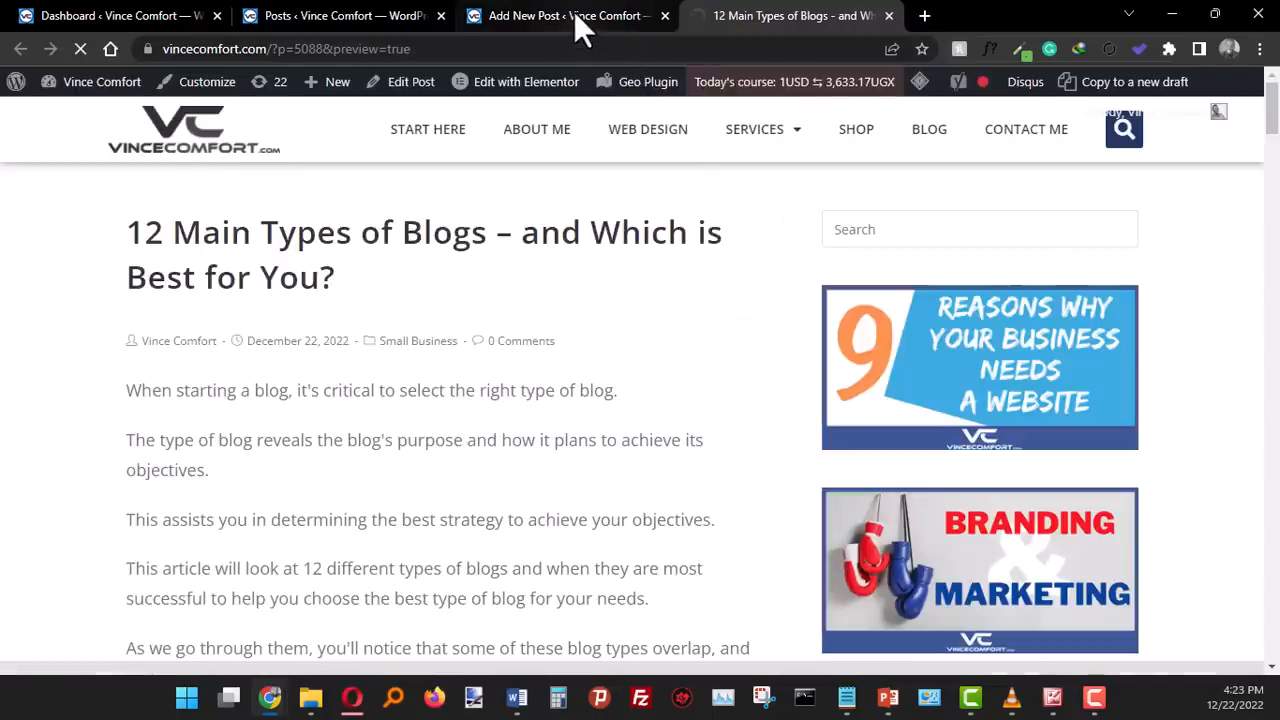
pyautogui.click(575, 15)
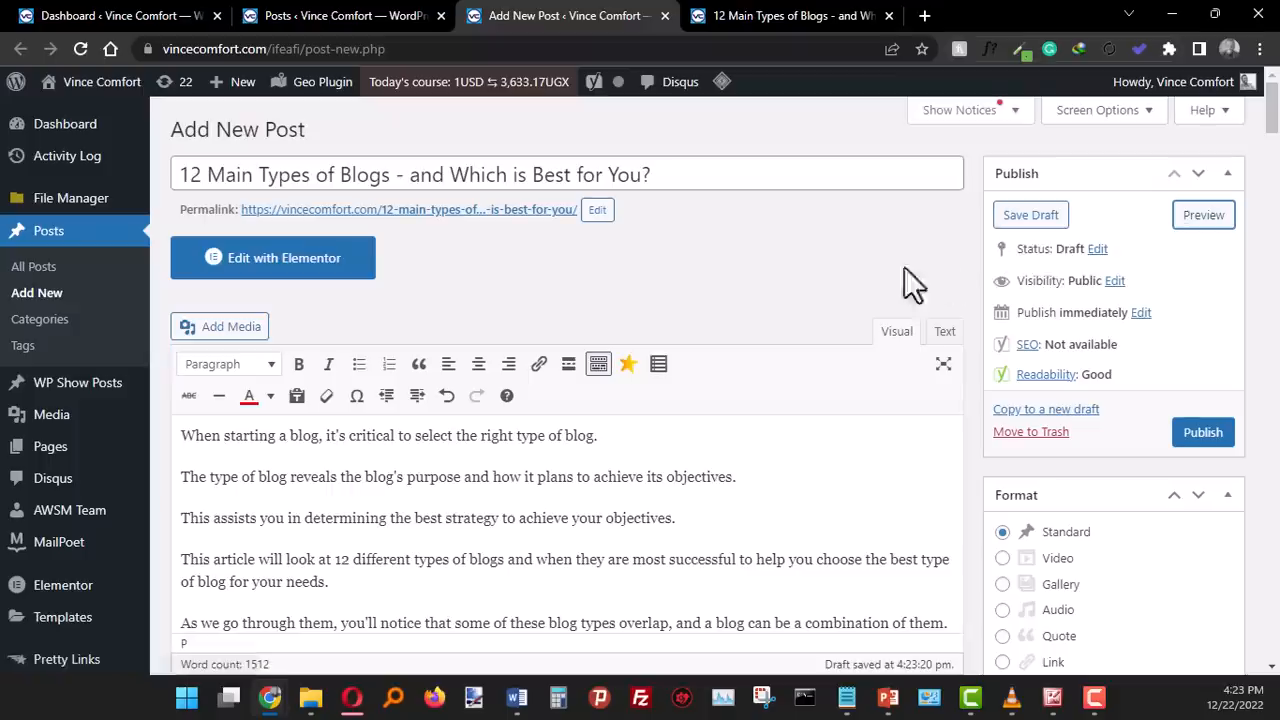
pyautogui.click(766, 14)
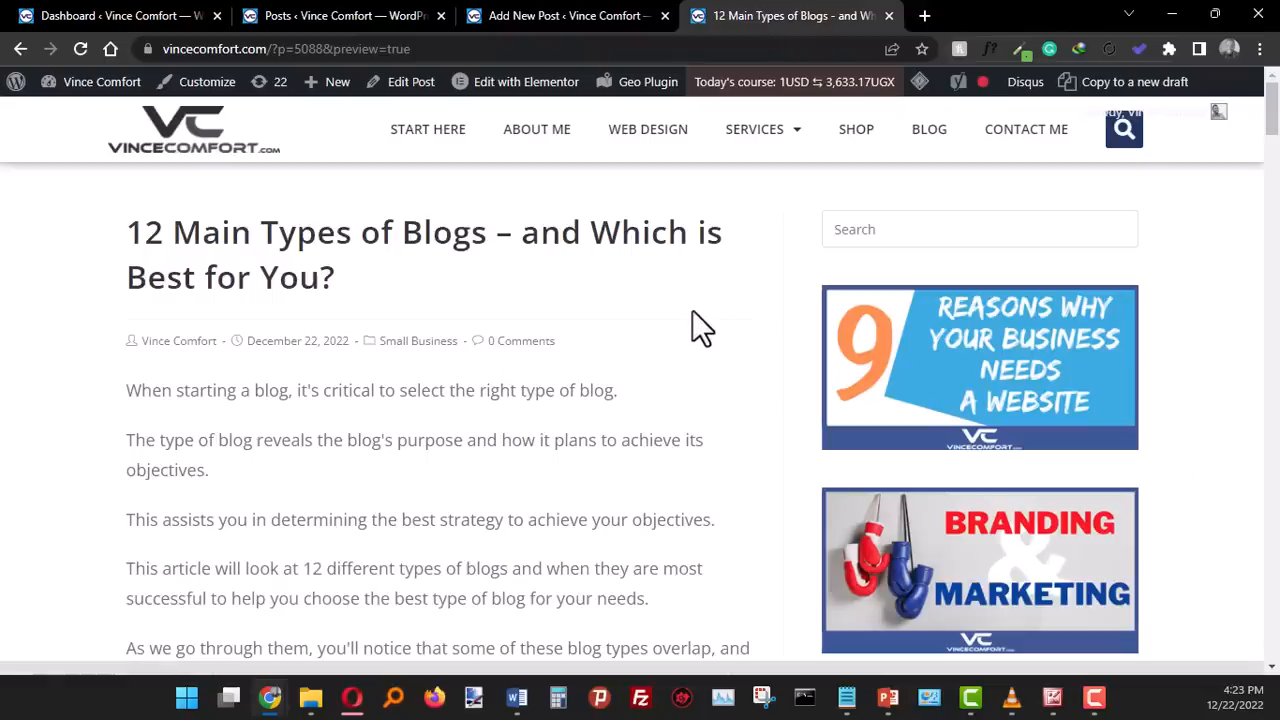
pyautogui.scroll(-13, 693, 312)
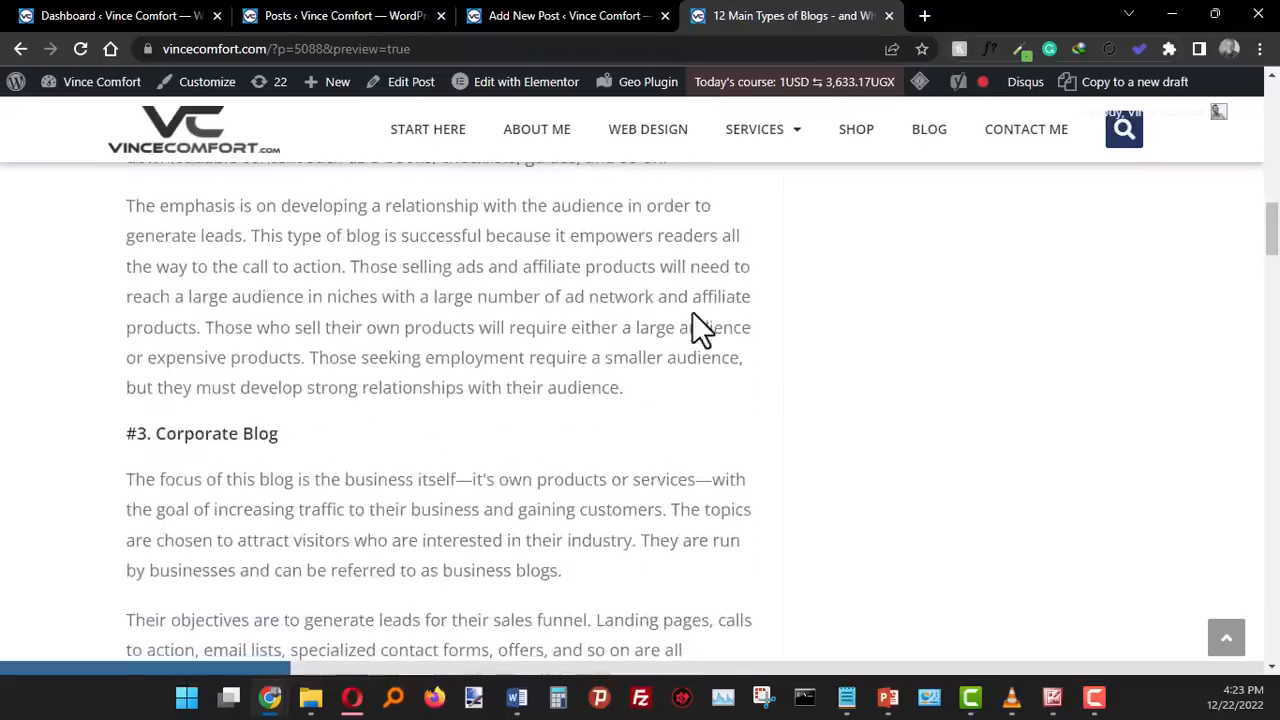
pyautogui.scroll(-13, 693, 312)
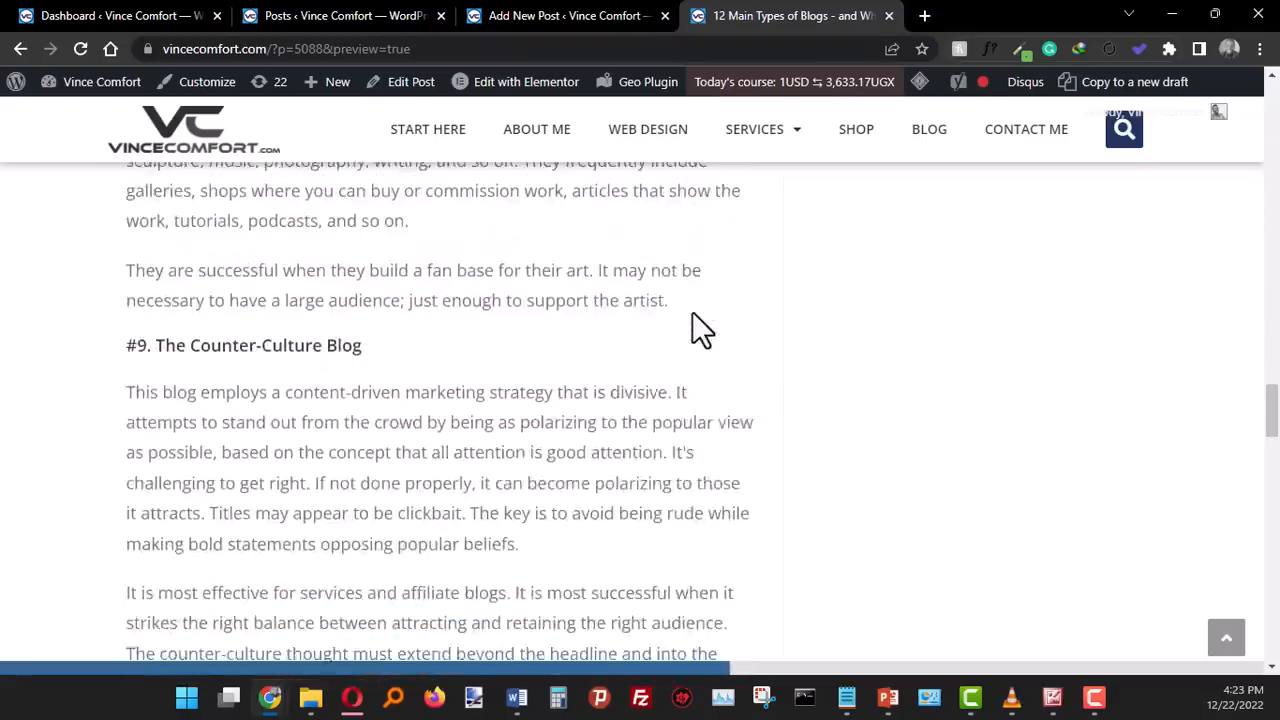
pyautogui.scroll(-9, 692, 311)
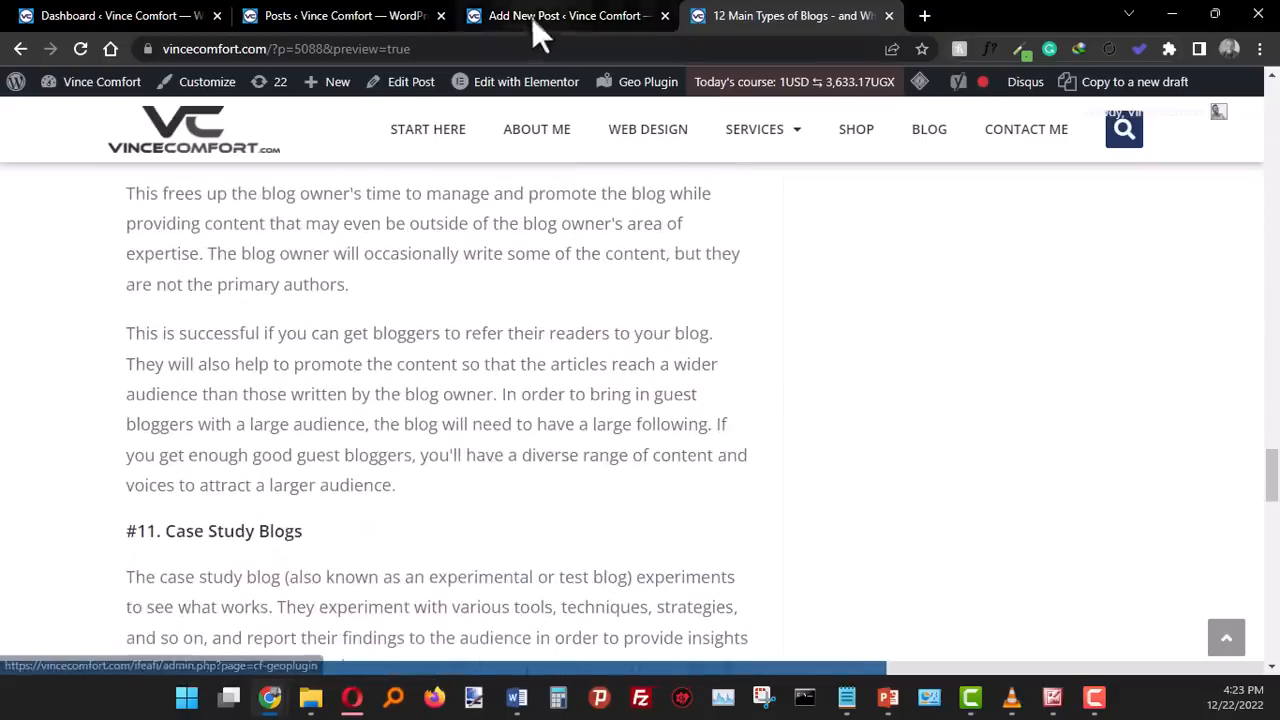
# - Justify all of the post's text in the editor and check the alignment of the laptop image
pyautogui.click(530, 16)
pyautogui.scroll(-8, 797, 397)
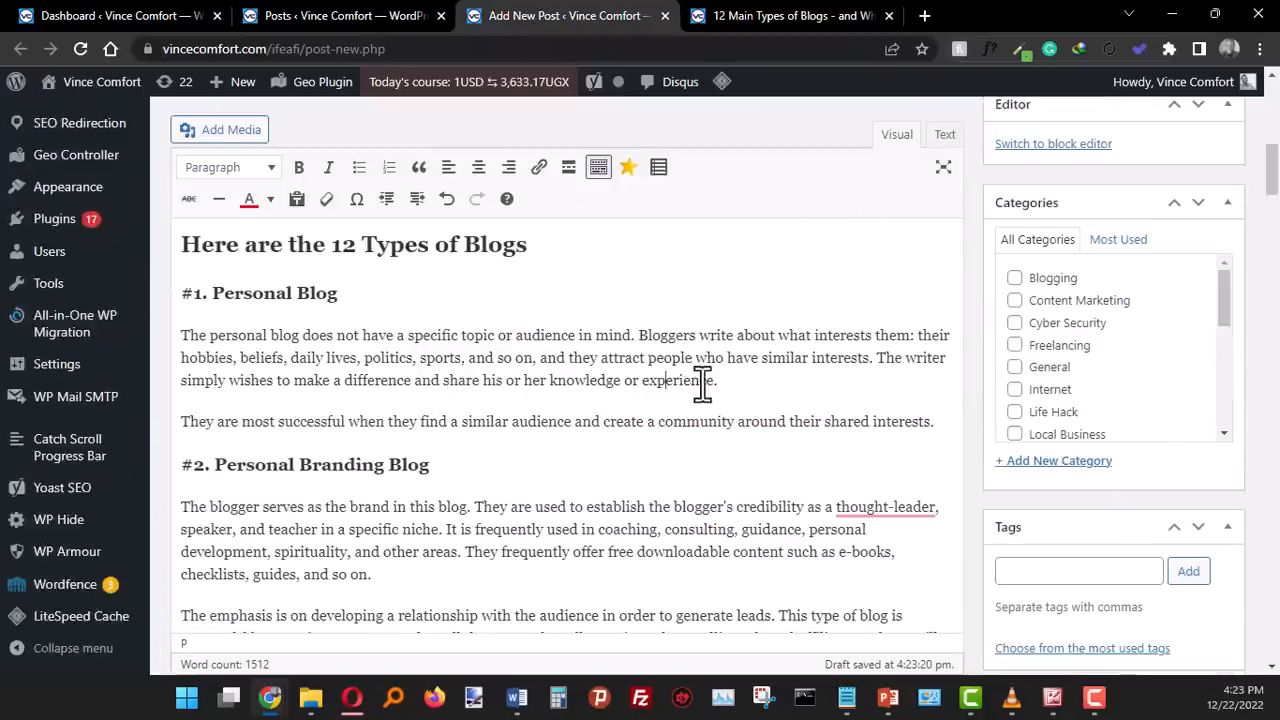
pyautogui.hotkey('ctrl', 'a')
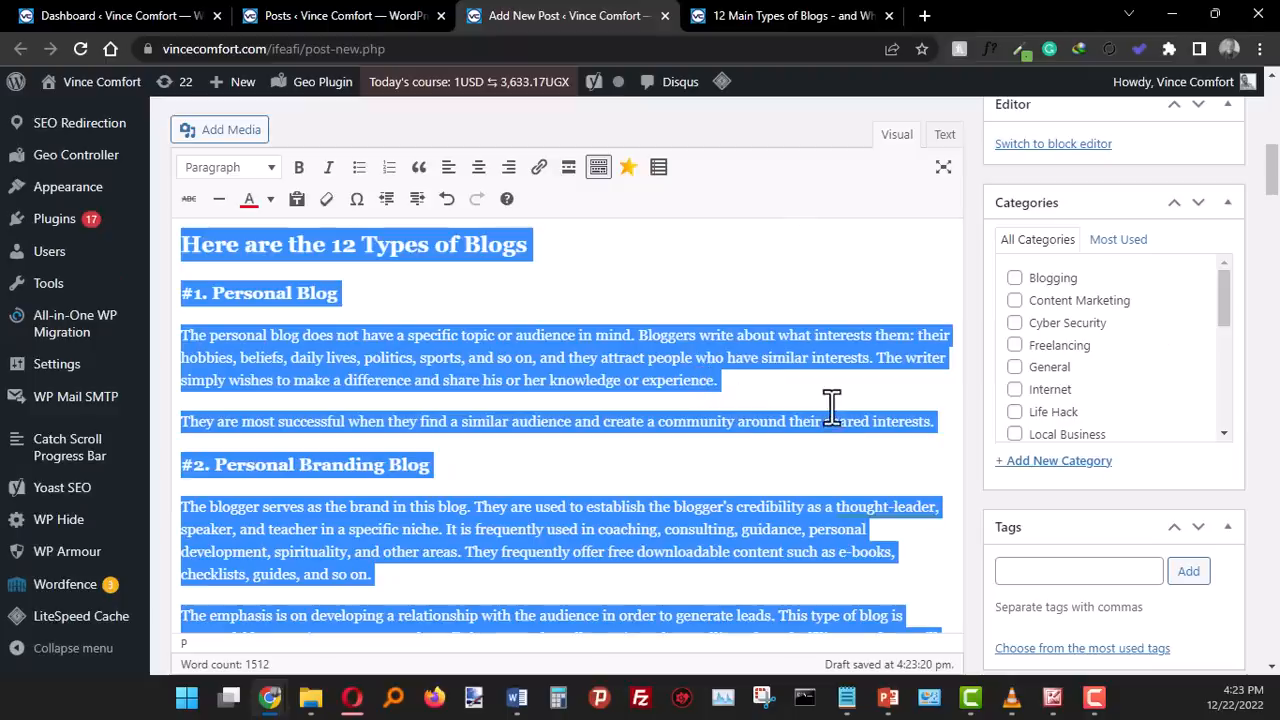
pyautogui.click(805, 357)
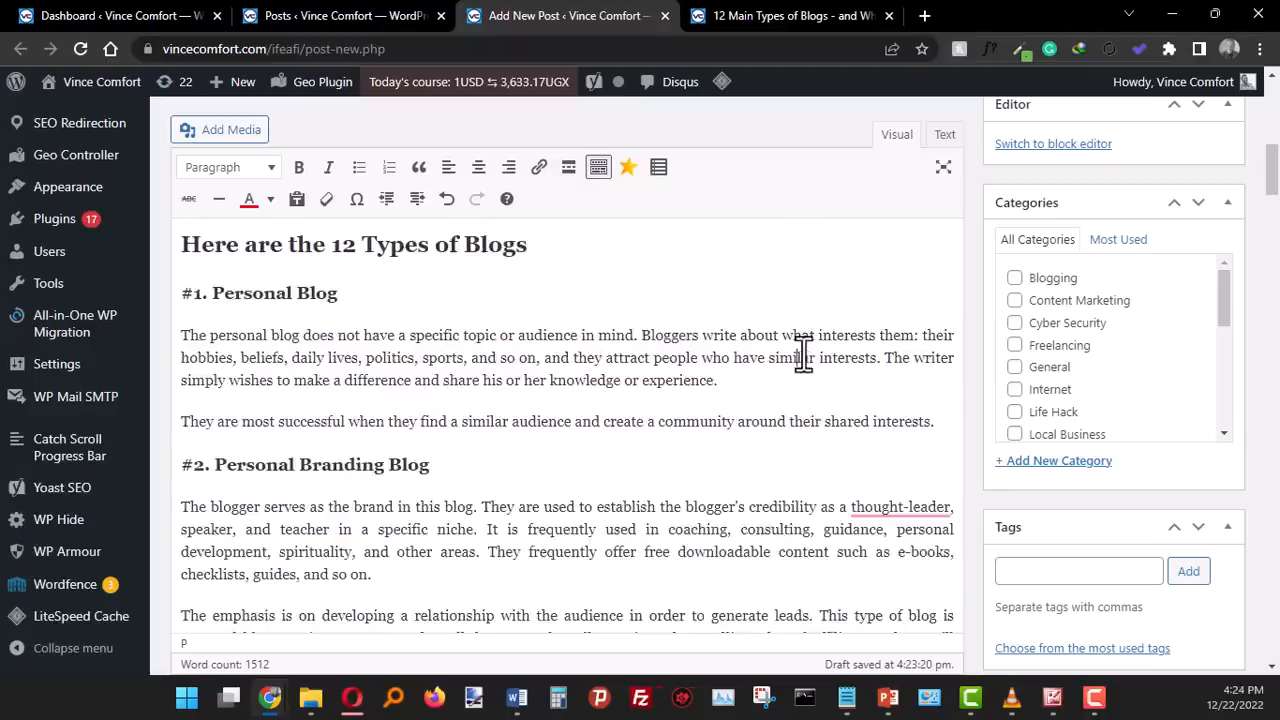
pyautogui.scroll(8, 803, 352)
pyautogui.scroll(-4, 808, 366)
pyautogui.click(640, 444)
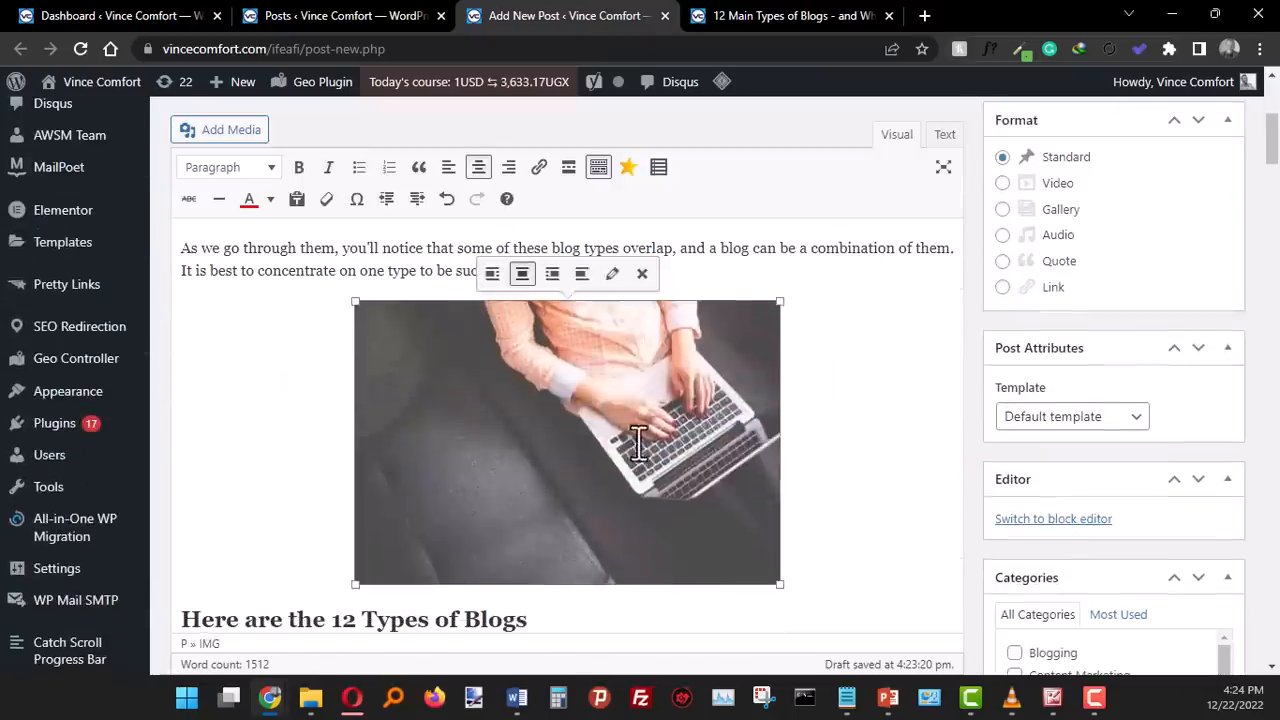
# - Preview the post again and examine the justified paragraphs throughout the page
pyautogui.scroll(5, 890, 334)
pyautogui.click(1208, 222)
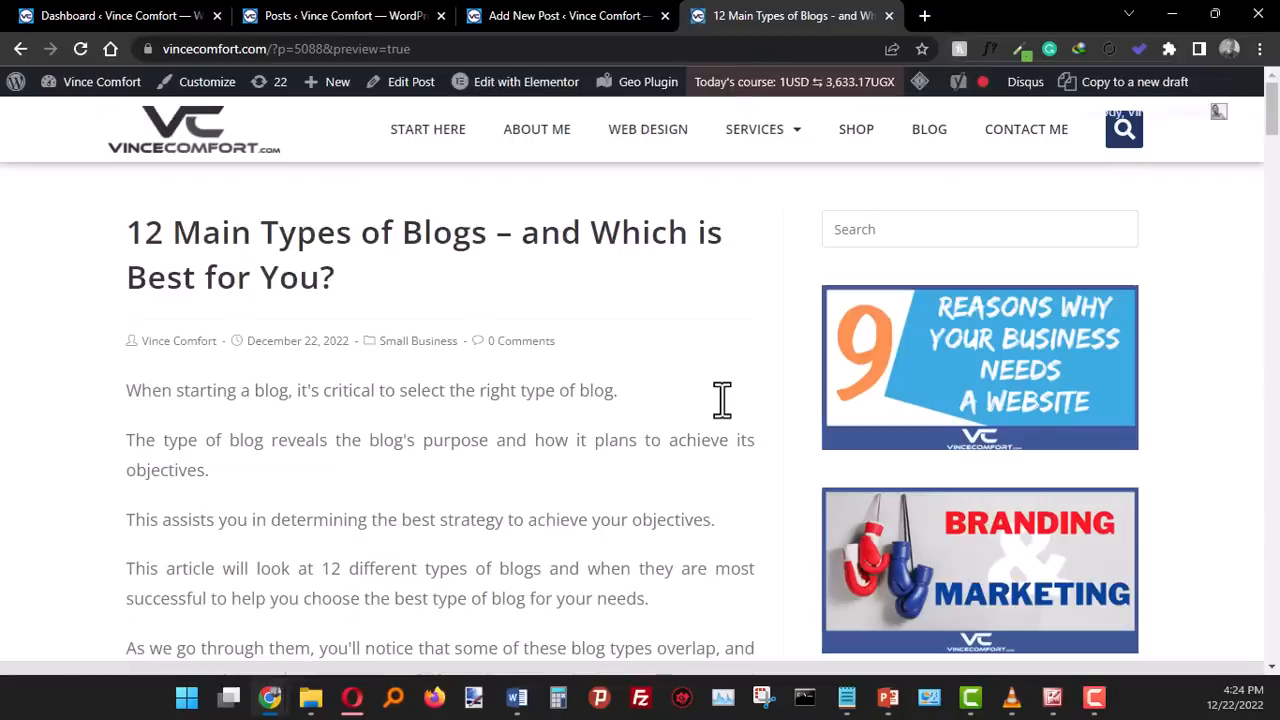
pyautogui.scroll(-15, 722, 400)
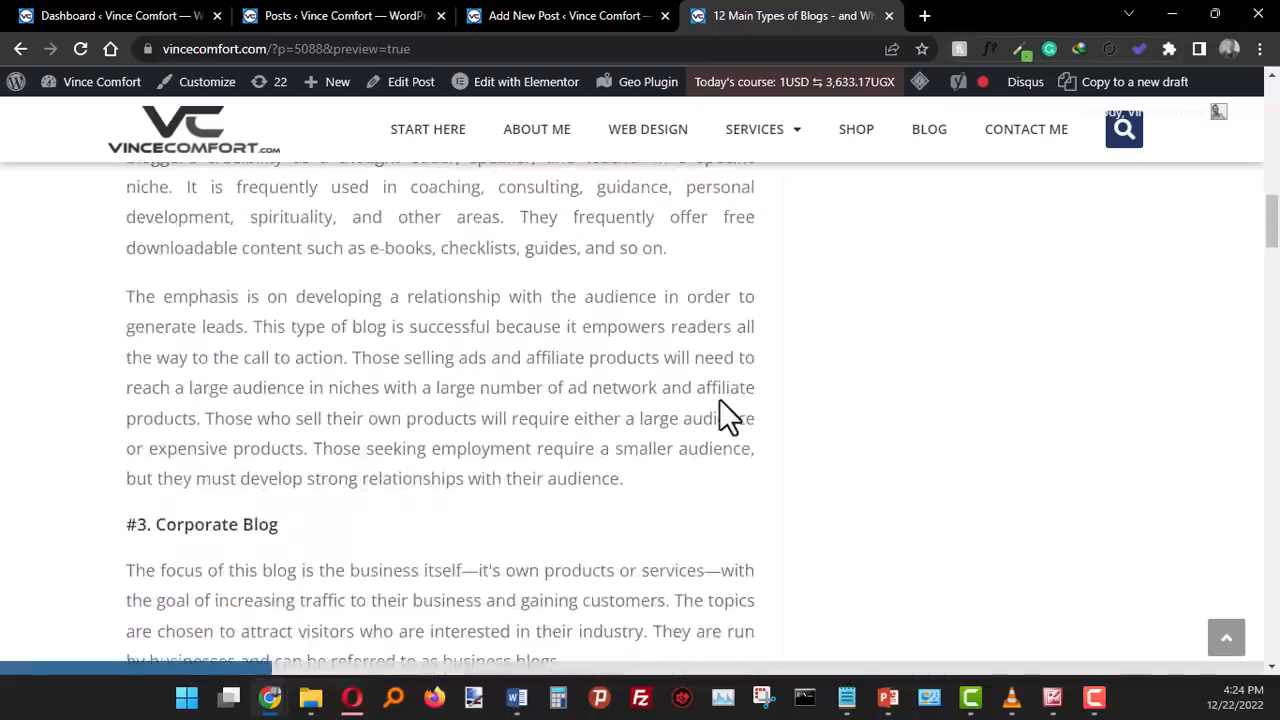
pyautogui.scroll(-20, 720, 402)
pyautogui.scroll(-2, 722, 405)
pyautogui.scroll(15, 725, 415)
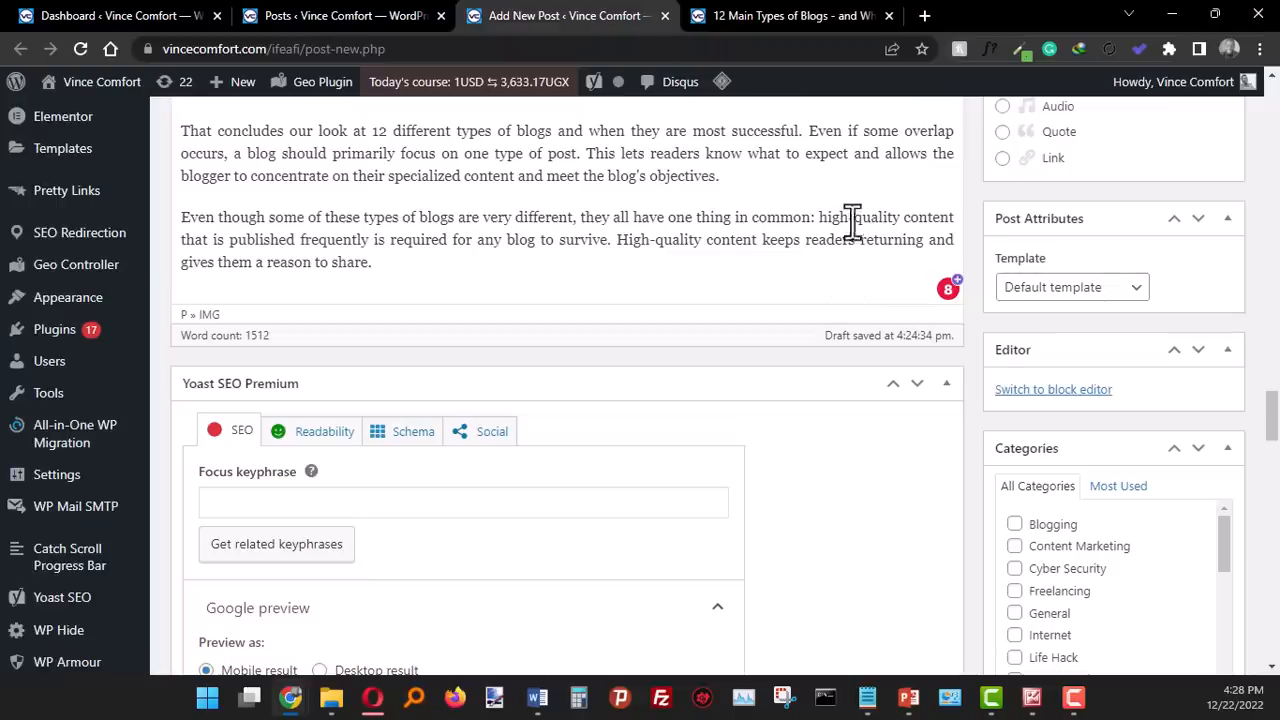
# - Examine the post's Yoast SEO Premium settings, including the focus keyphrase and its help link, Google preview, SEO title, slug and meta description
pyautogui.moveTo(1032, 697)
pyautogui.scroll(-2, 819, 351)
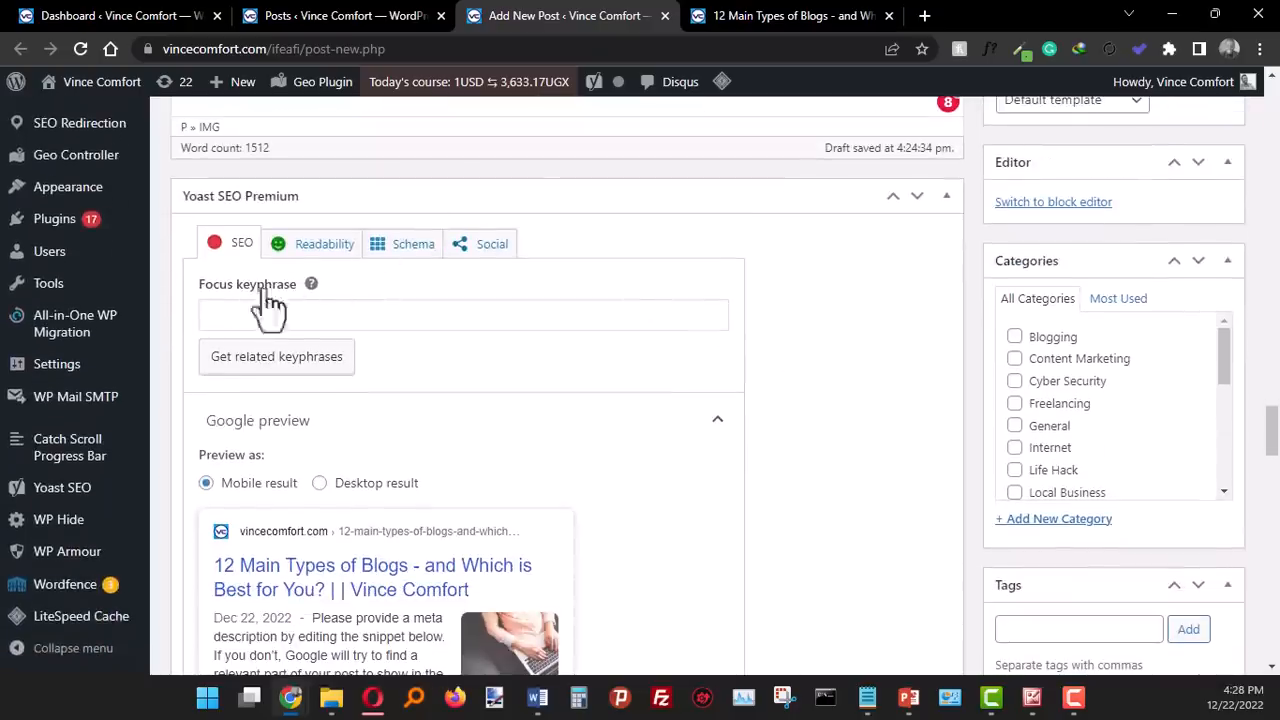
pyautogui.scroll(-1, 554, 300)
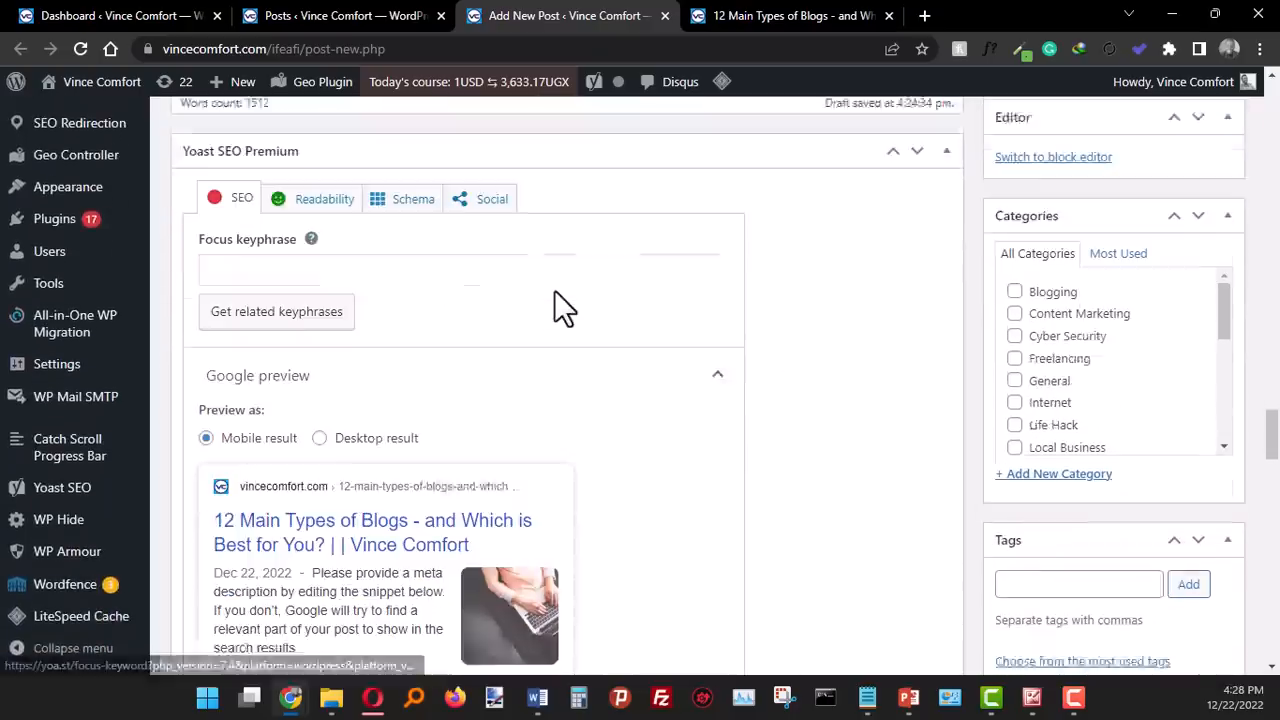
pyautogui.scroll(-2, 560, 306)
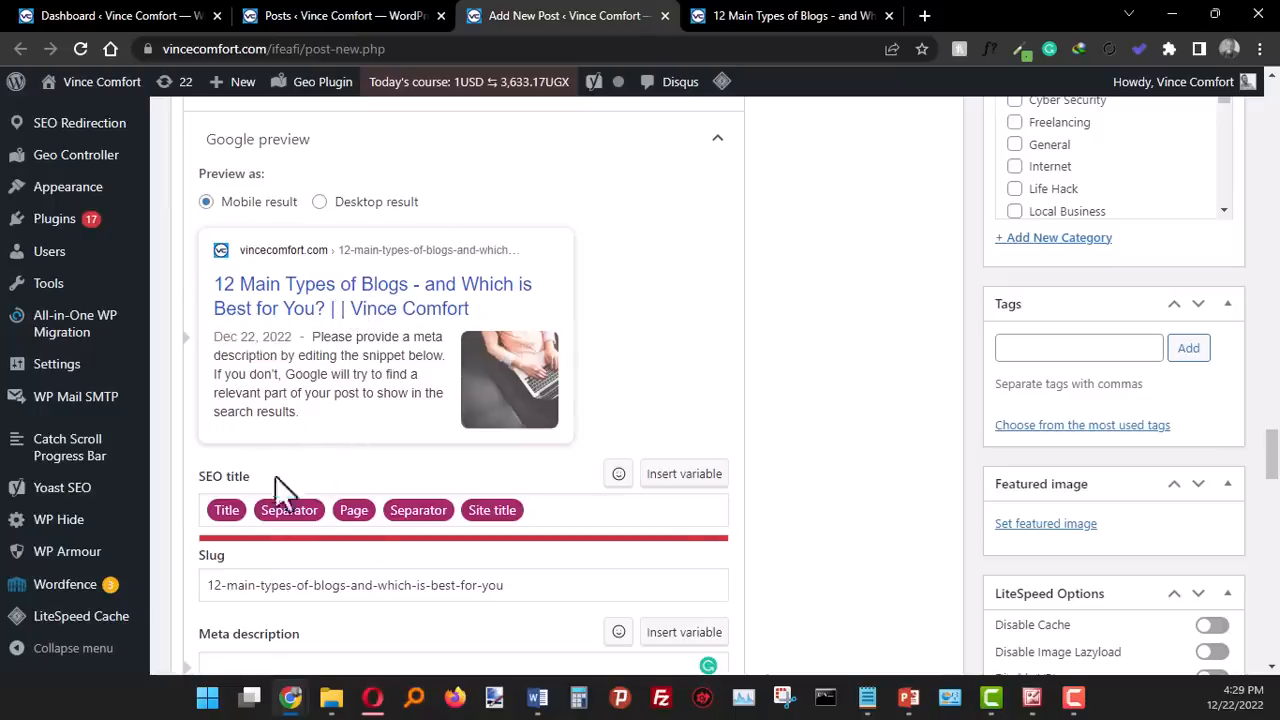
pyautogui.scroll(1, 375, 300)
pyautogui.scroll(2, 371, 300)
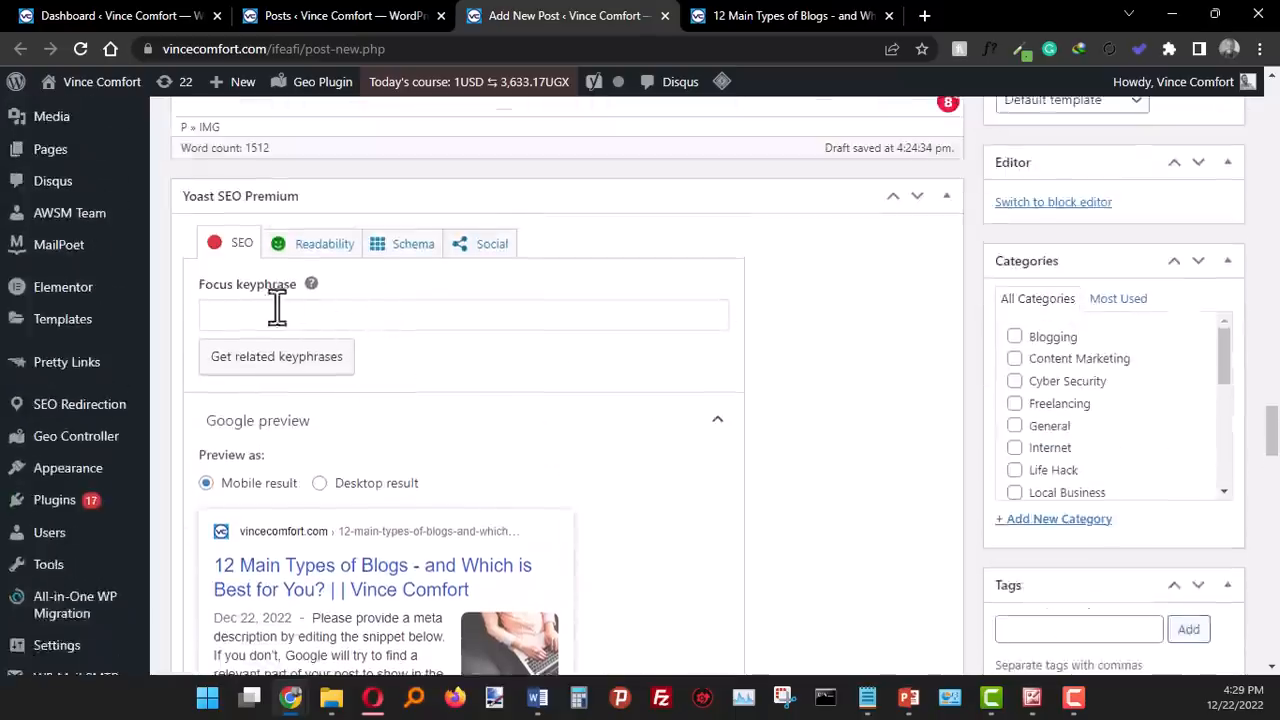
pyautogui.scroll(-5, 280, 320)
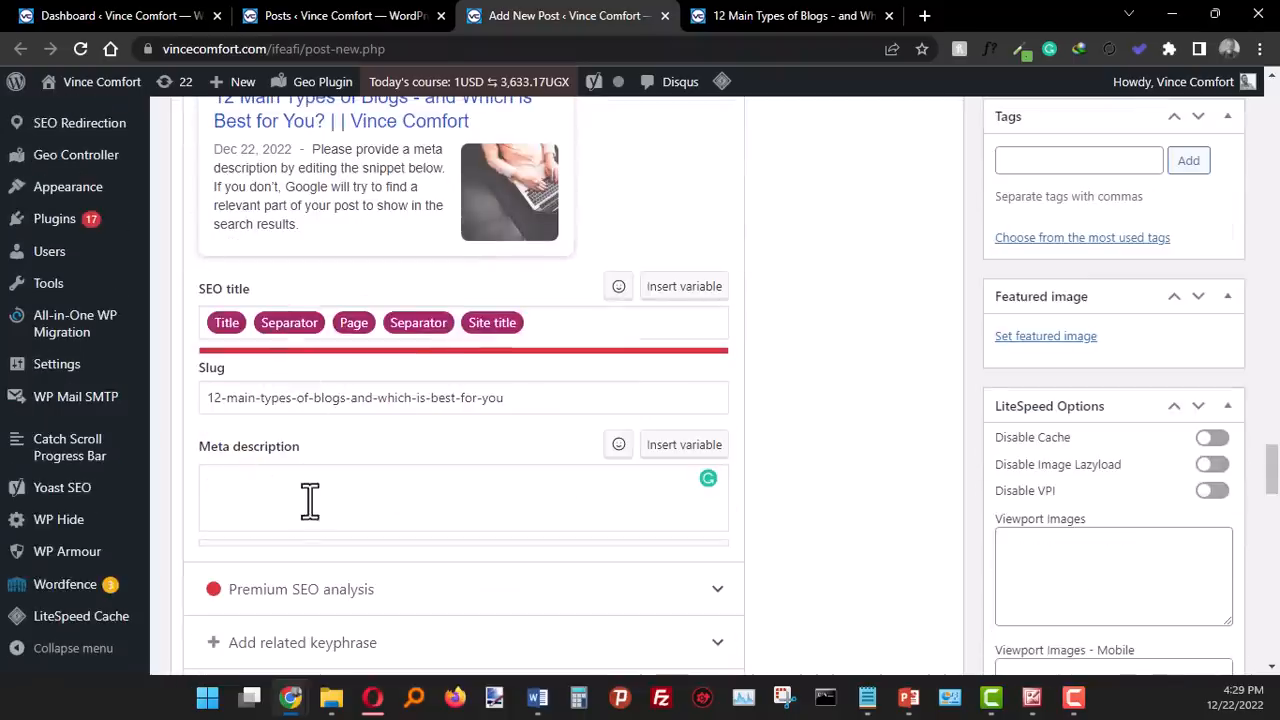
pyautogui.scroll(2, 450, 445)
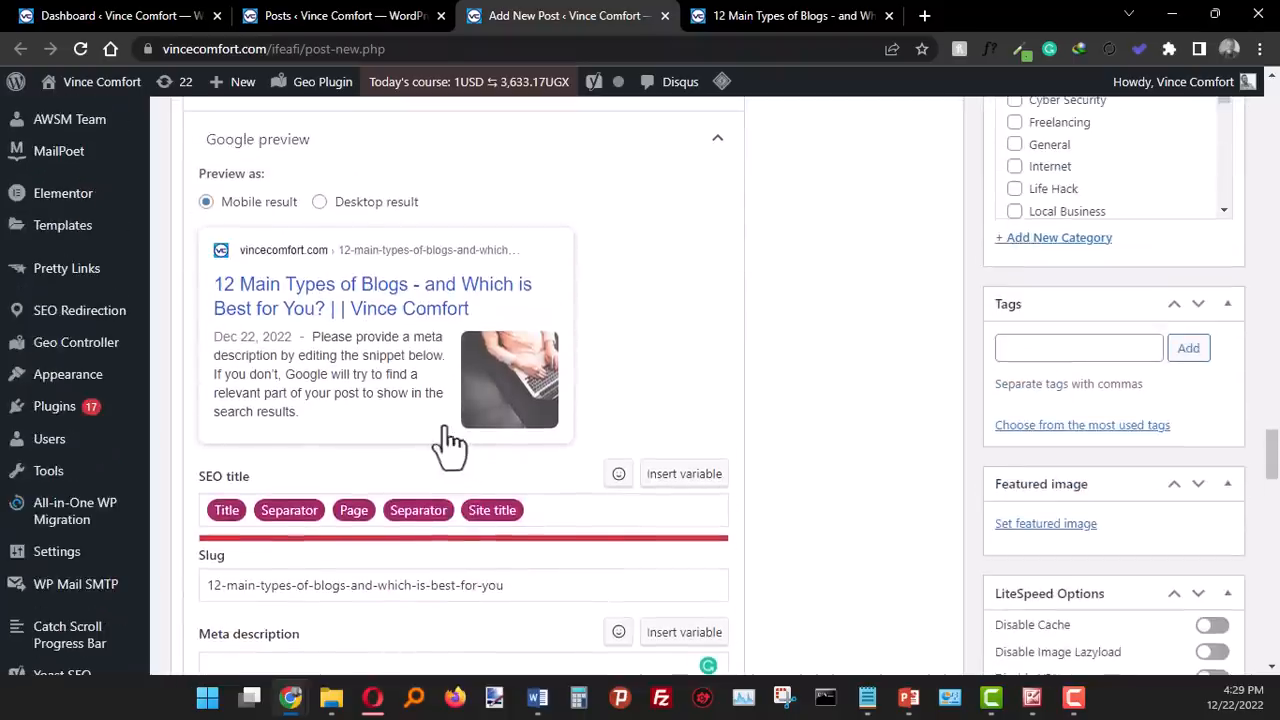
pyautogui.scroll(3, 432, 438)
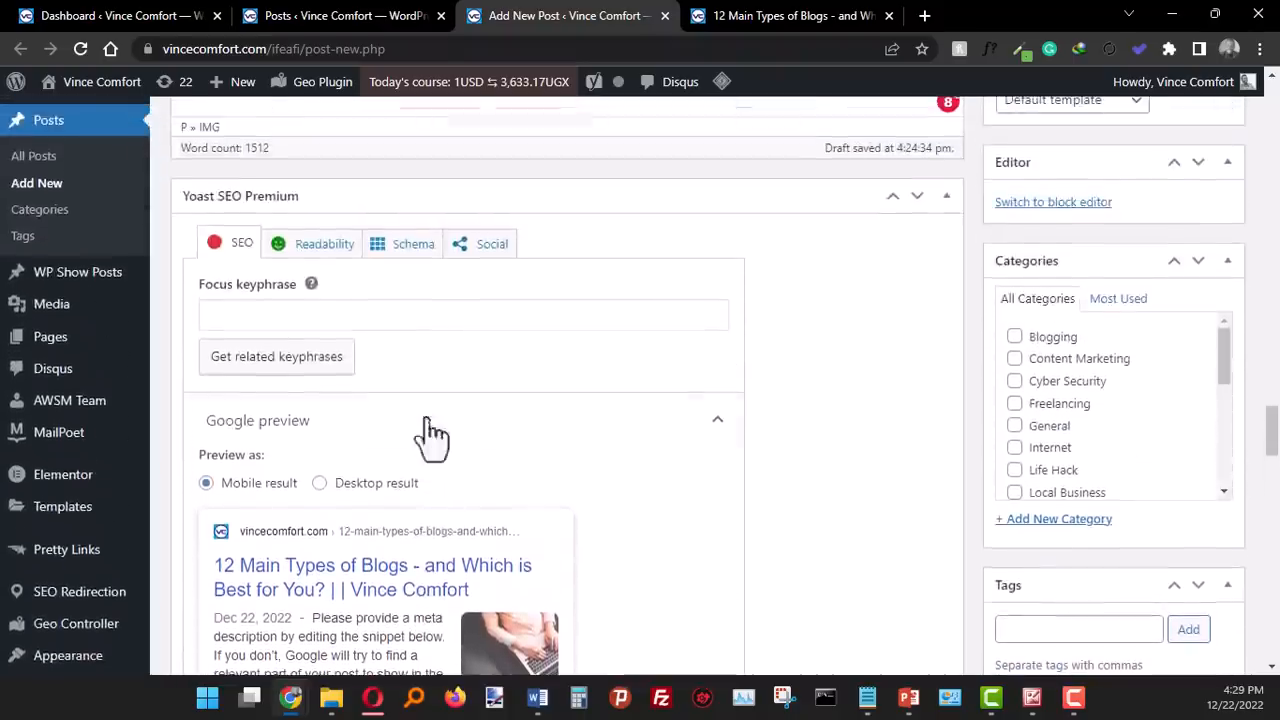
pyautogui.click(311, 285)
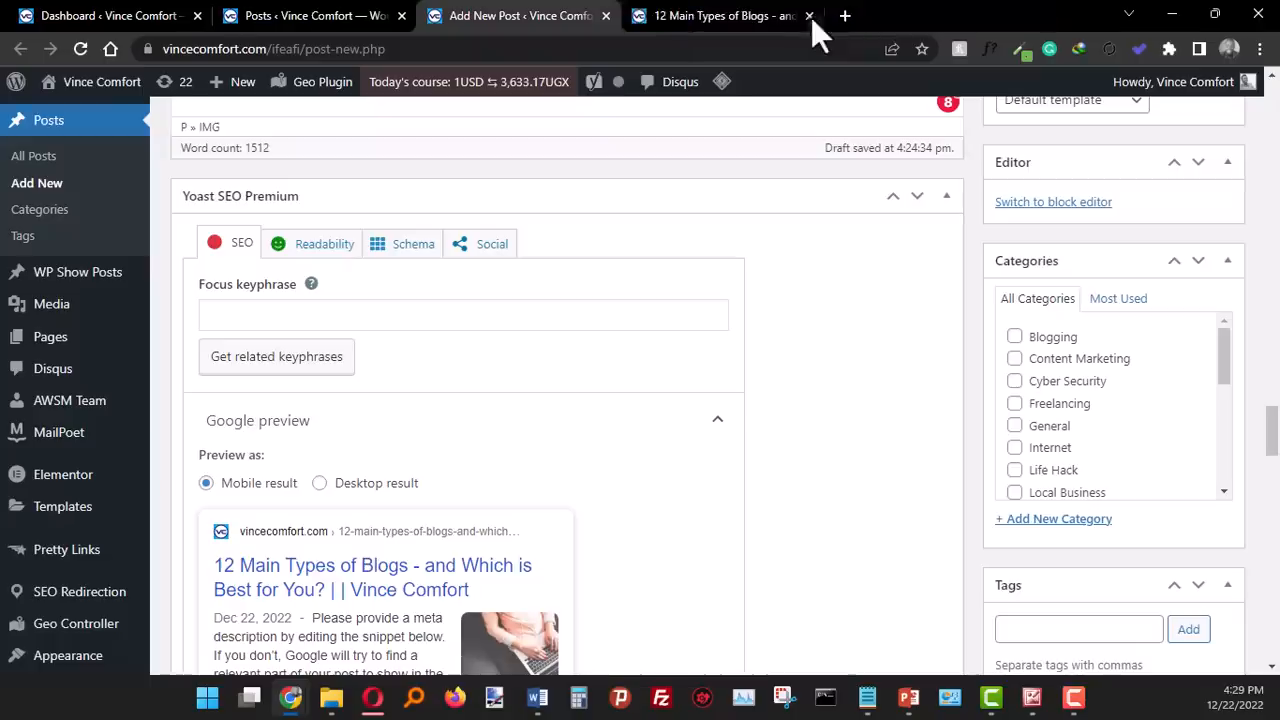
pyautogui.click(809, 16)
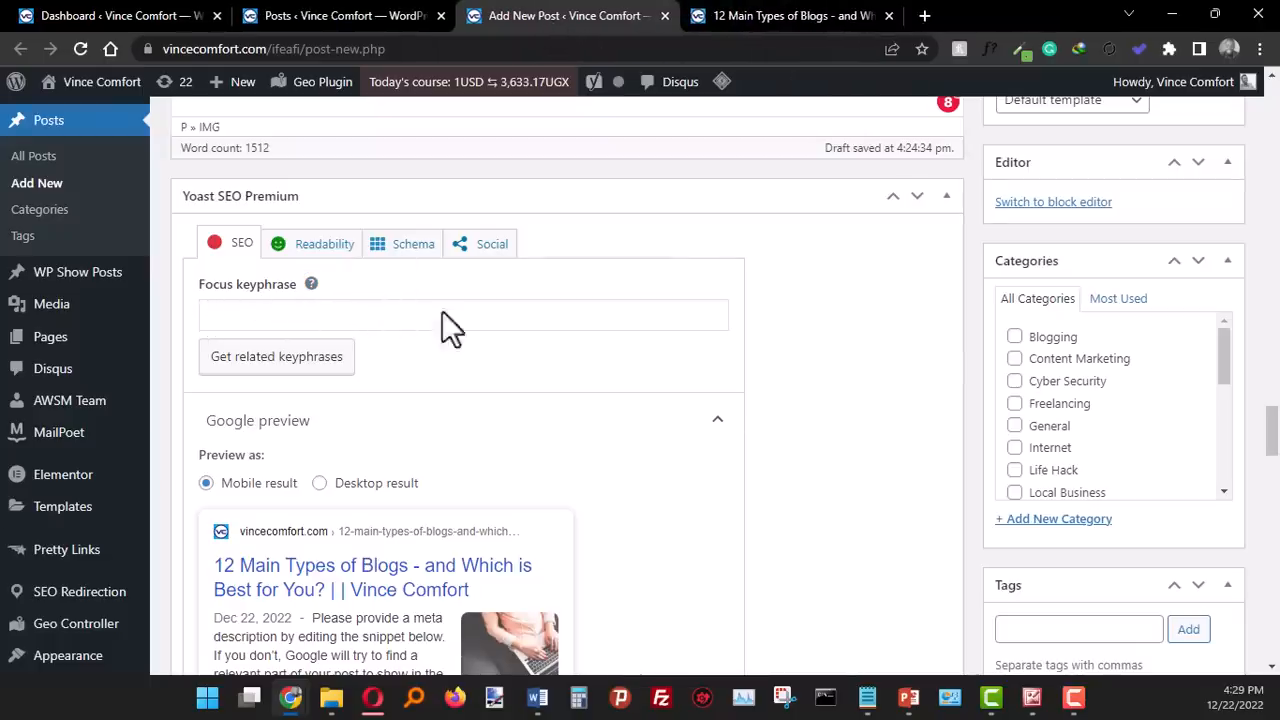
# - Set the focus keyphrase to "types of blogs" and compare the desktop and mobile results in the Google preview
pyautogui.scroll(1, 766, 428)
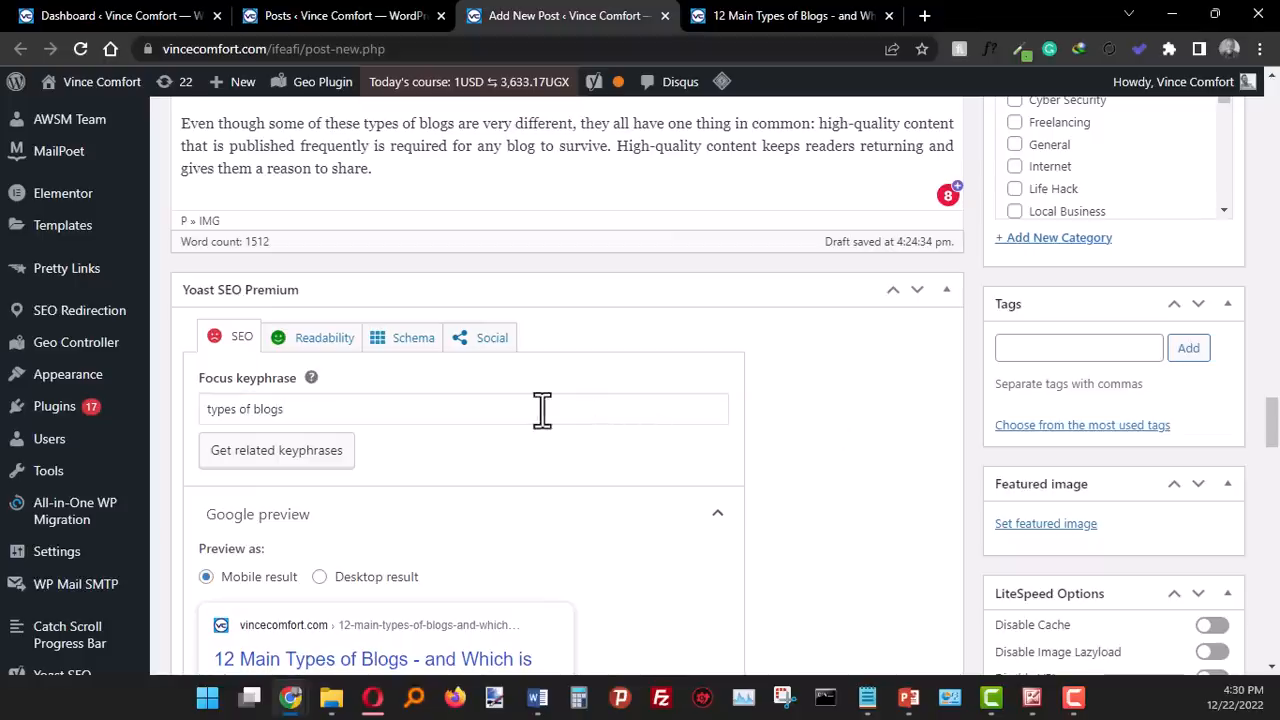
pyautogui.scroll(-3, 880, 430)
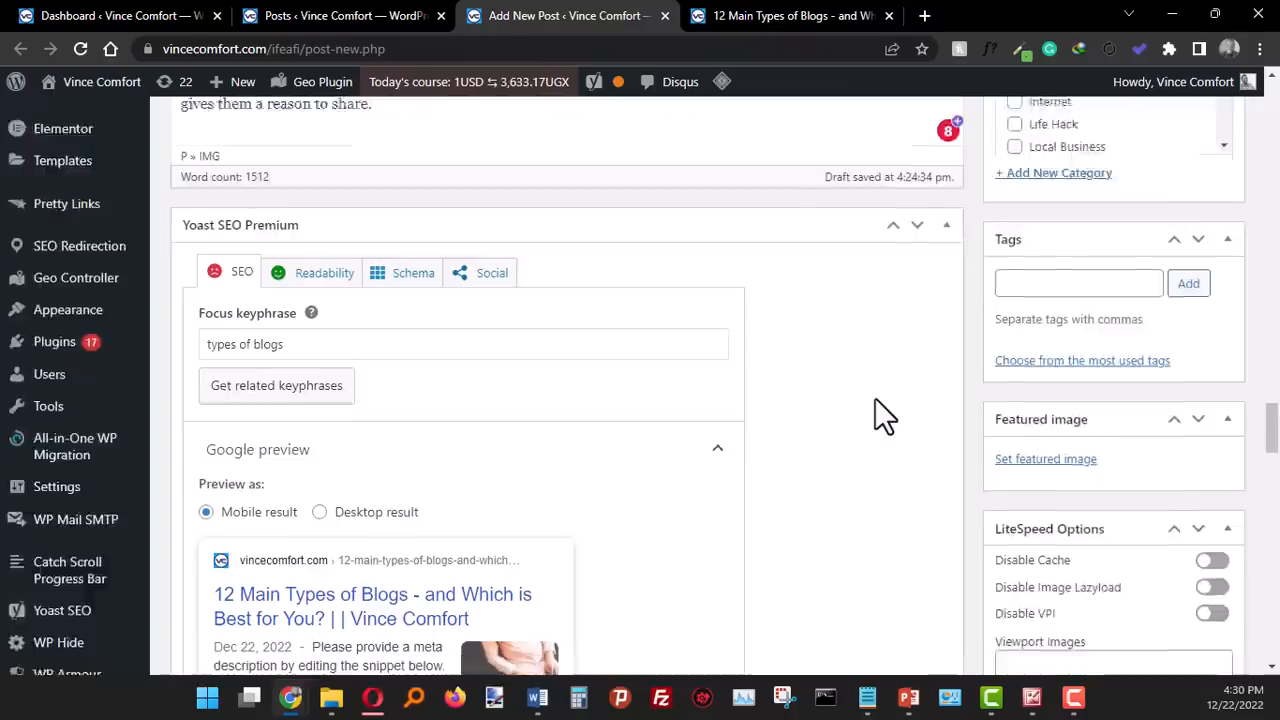
pyautogui.scroll(-1, 620, 425)
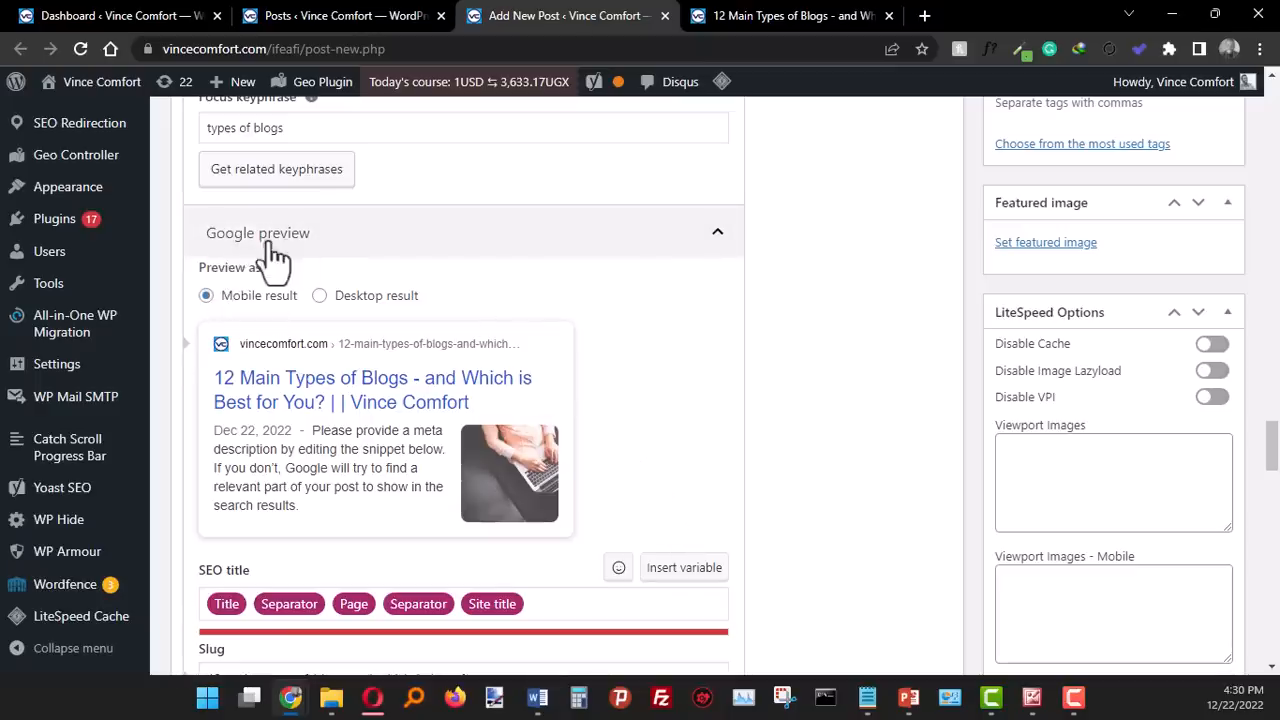
pyautogui.click(320, 297)
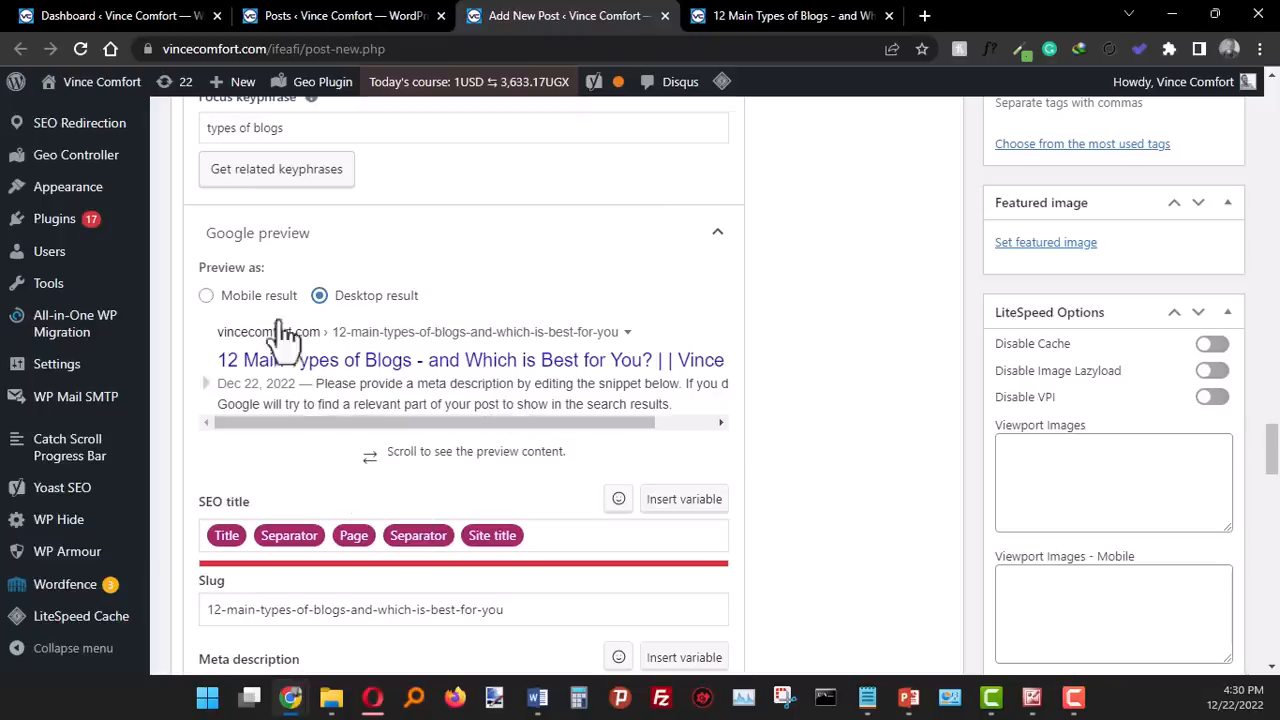
pyautogui.click(208, 297)
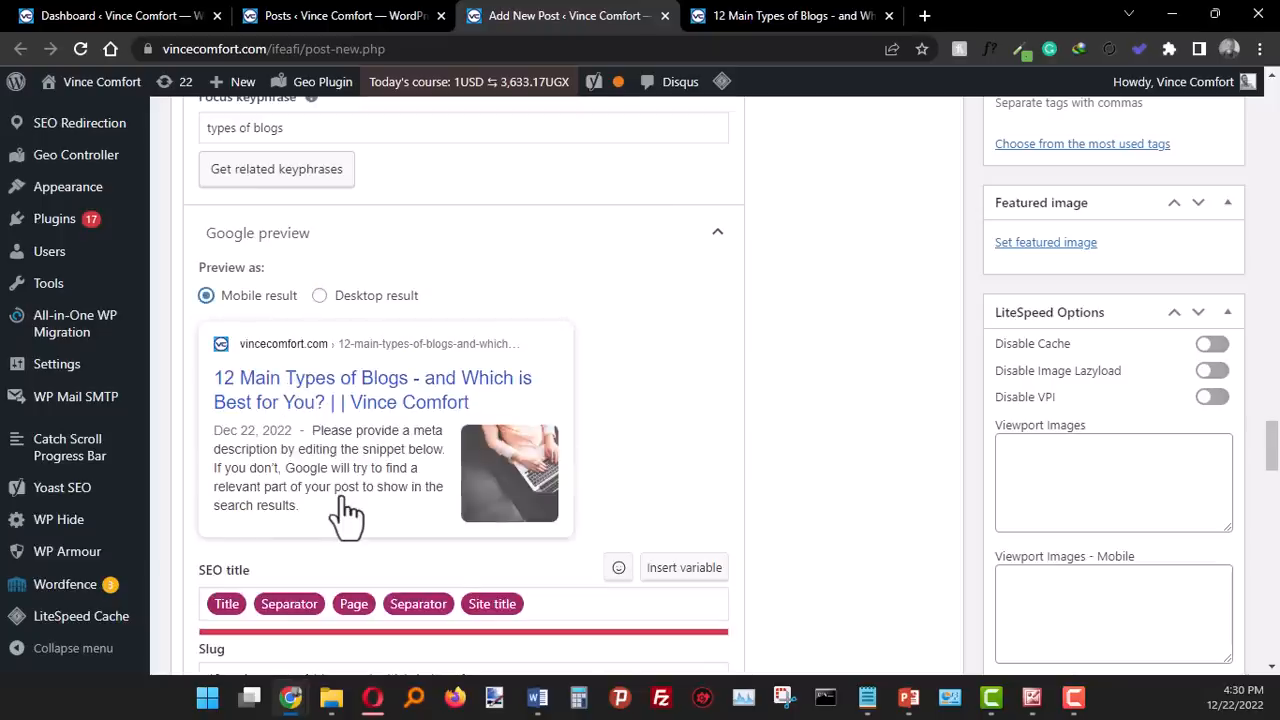
# - Start the post's meta description with the sentence "Discover 12 types of blogs."
pyautogui.scroll(-2, 405, 522)
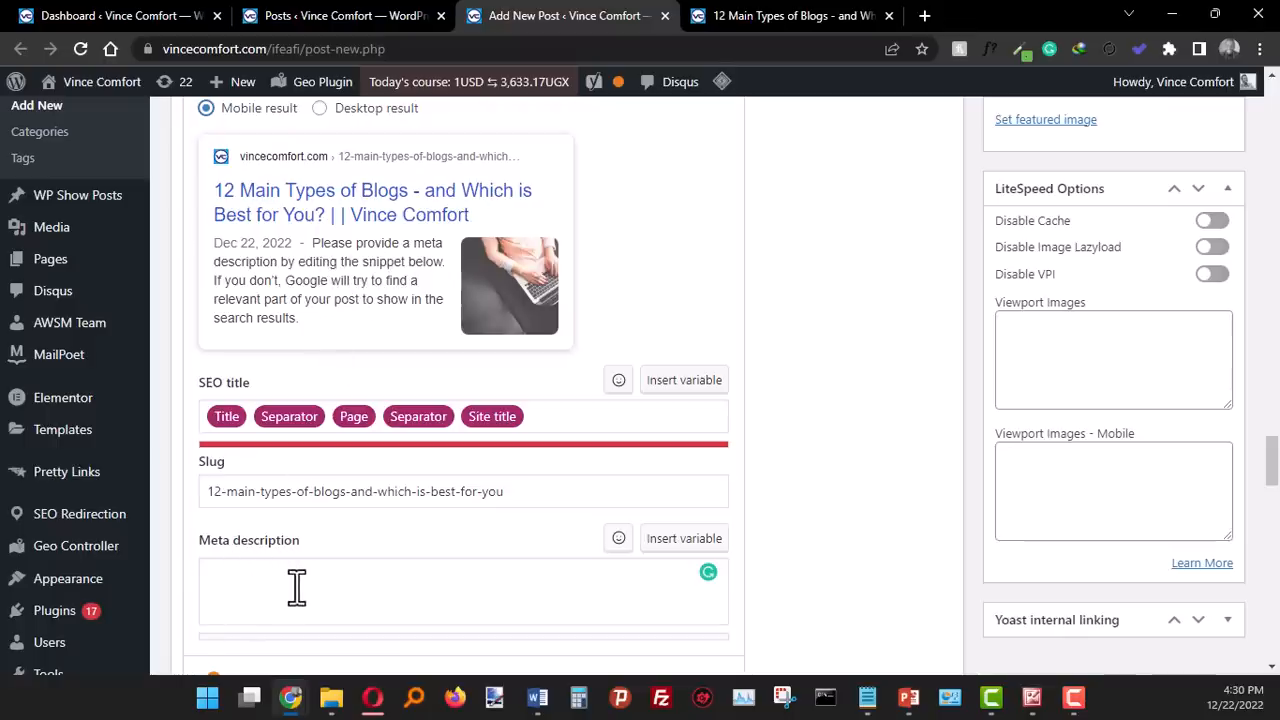
pyautogui.click(261, 575)
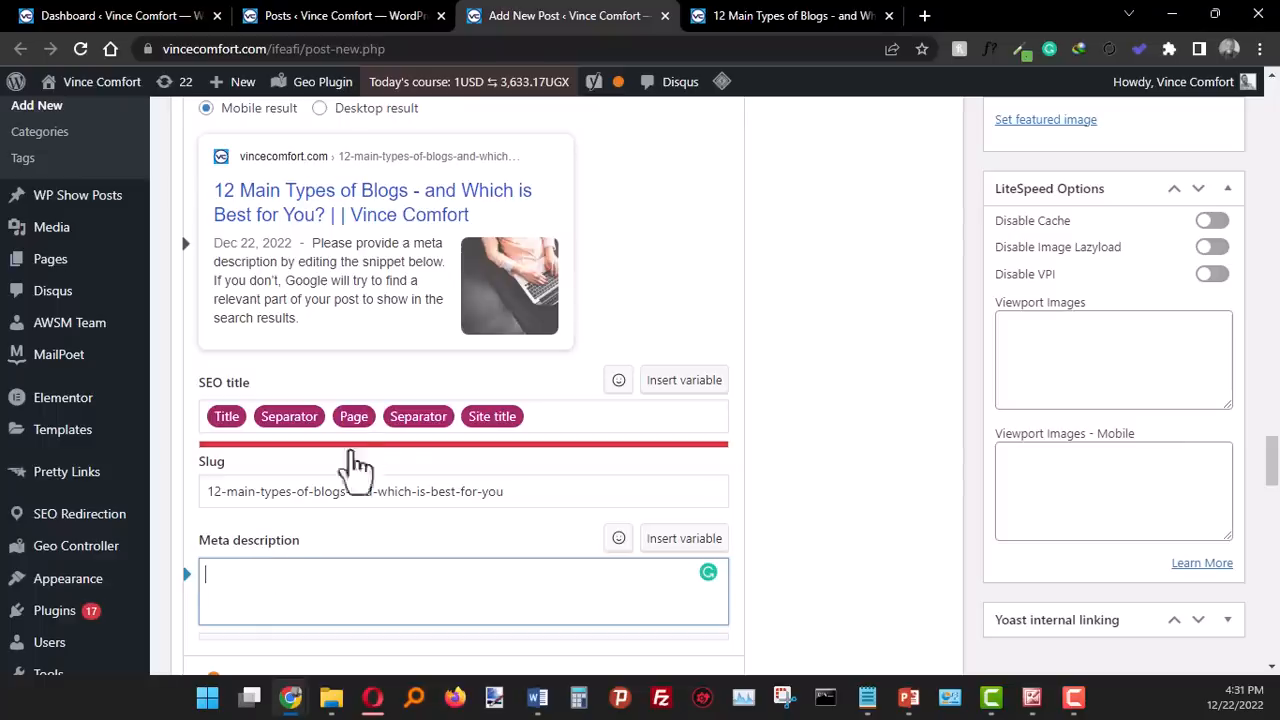
pyautogui.scroll(4, 413, 470)
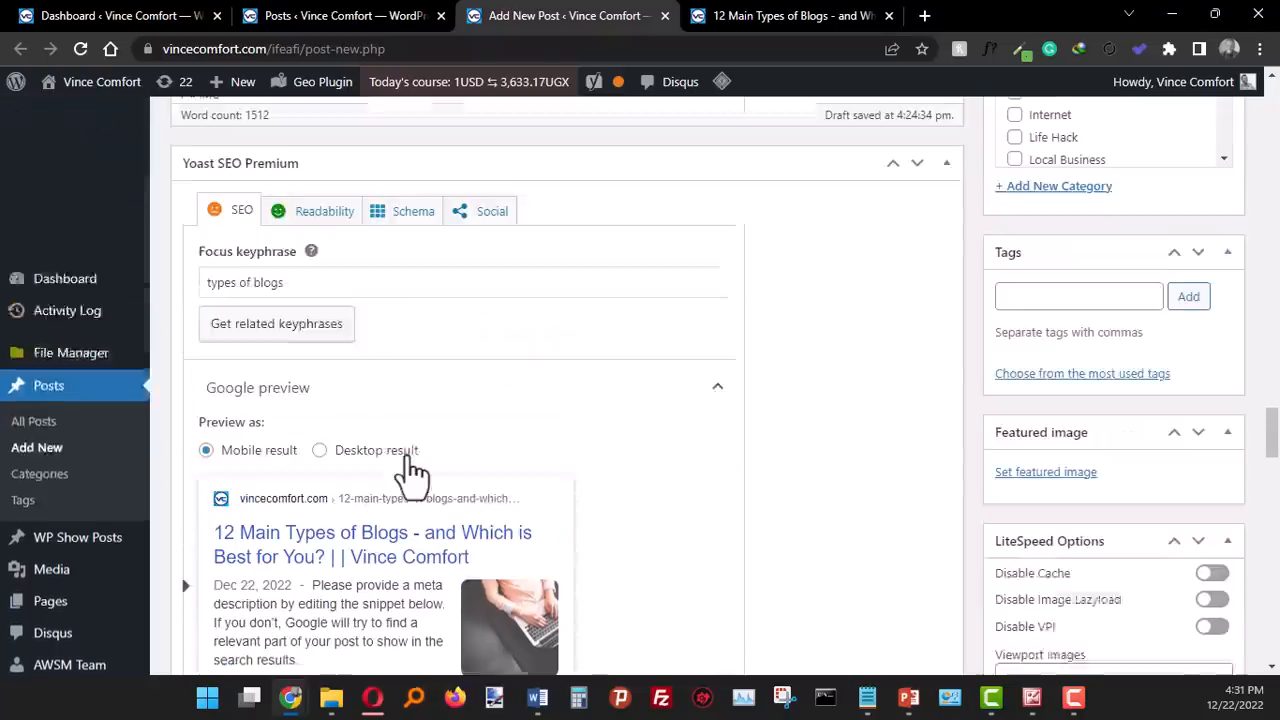
pyautogui.scroll(-5, 483, 518)
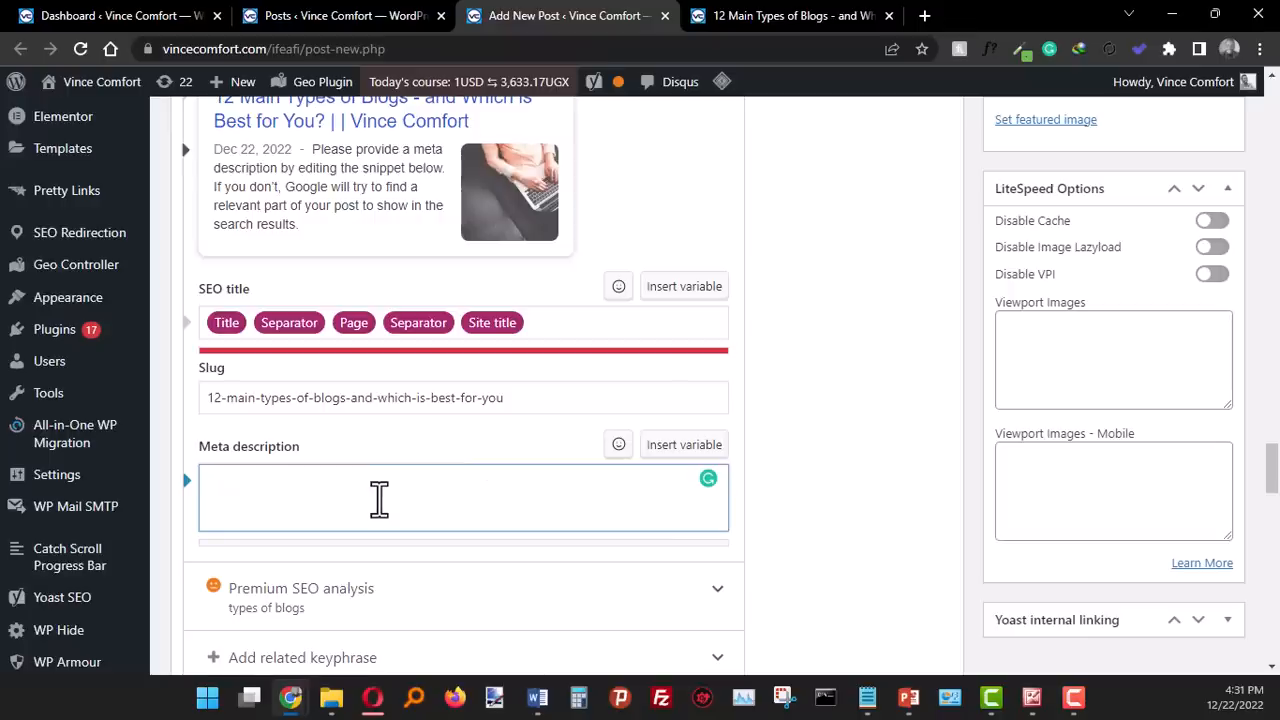
pyautogui.write('D')
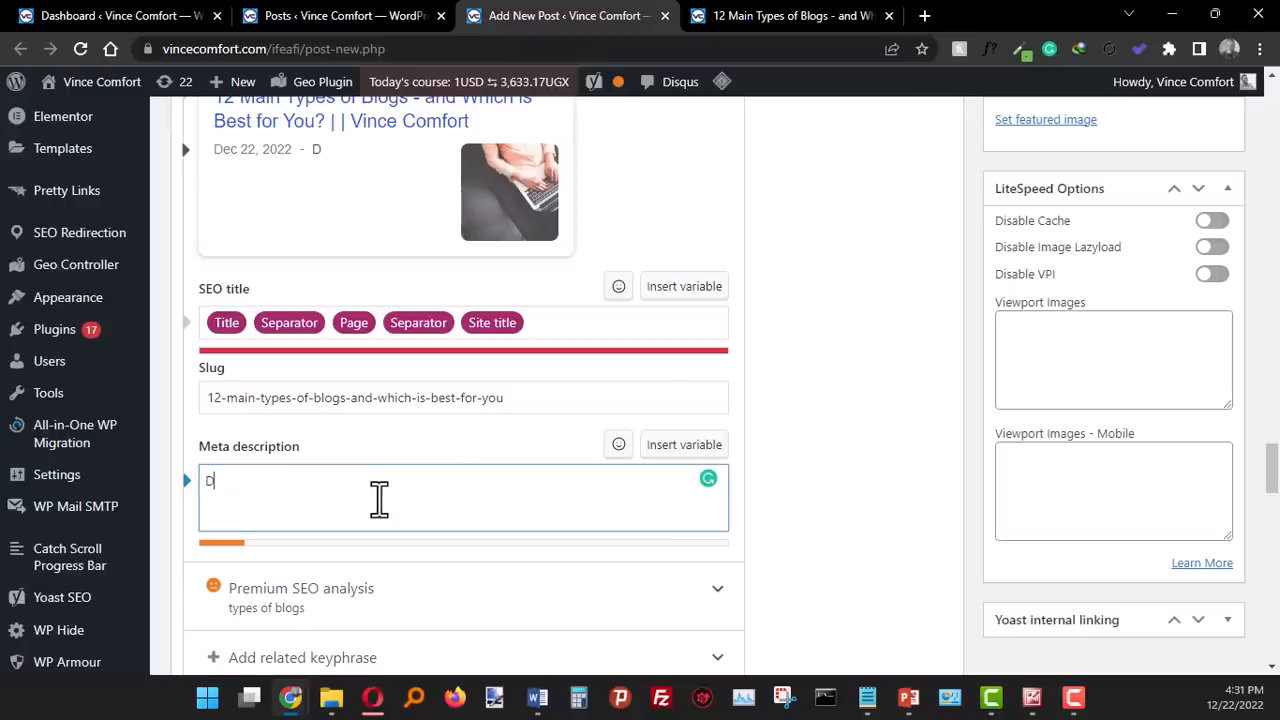
pyautogui.write('iscover 12 tt')
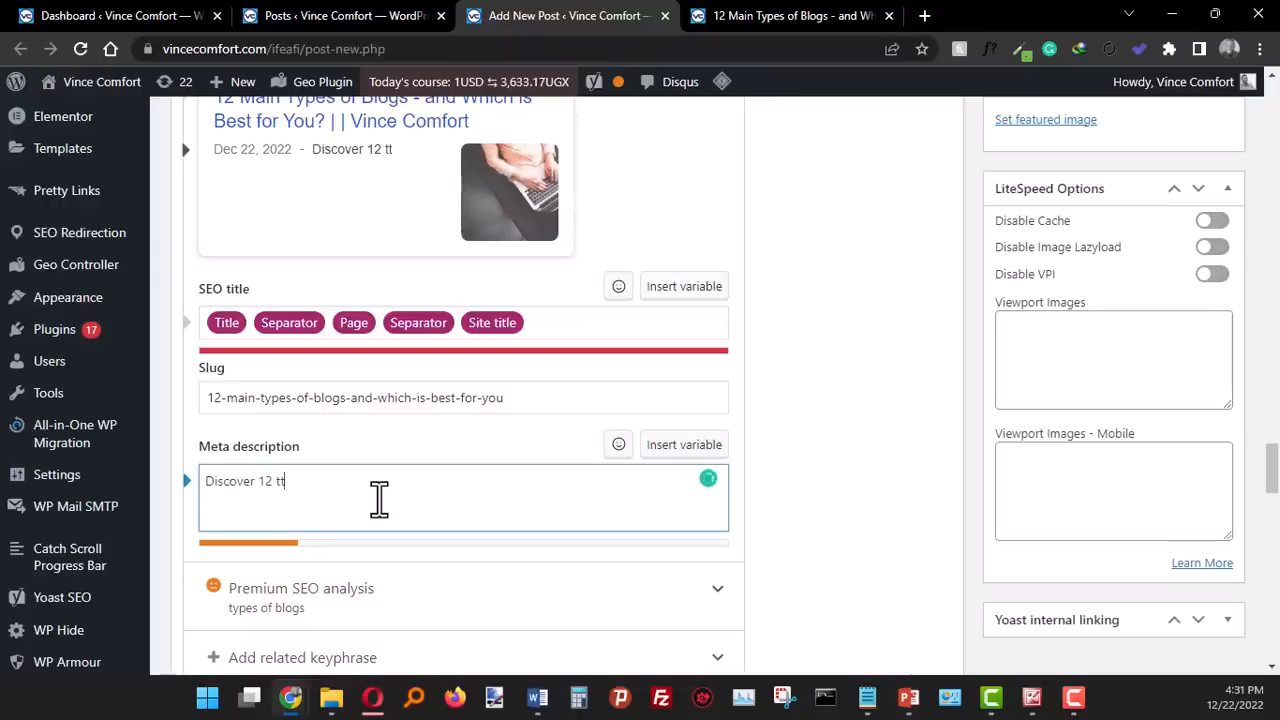
pyautogui.press('BackSpace')
pyautogui.write('ypes of blogs. ')
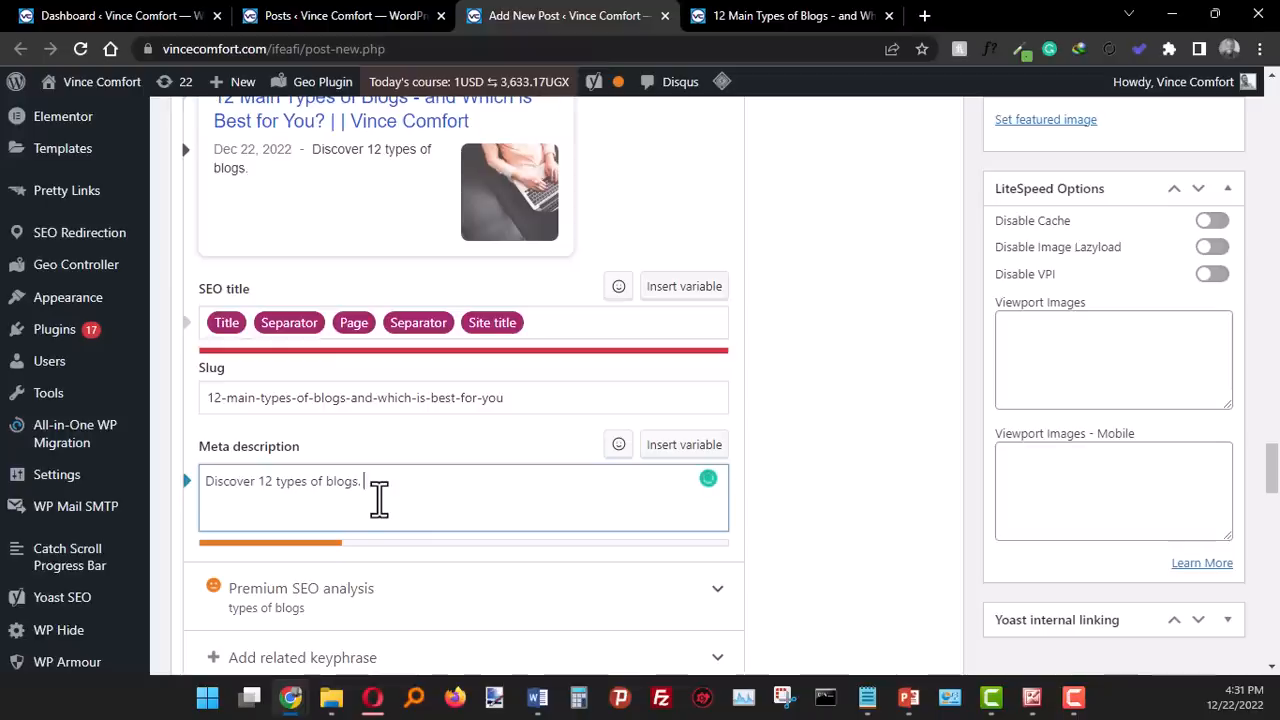
pyautogui.write('Wondering what type of blo')
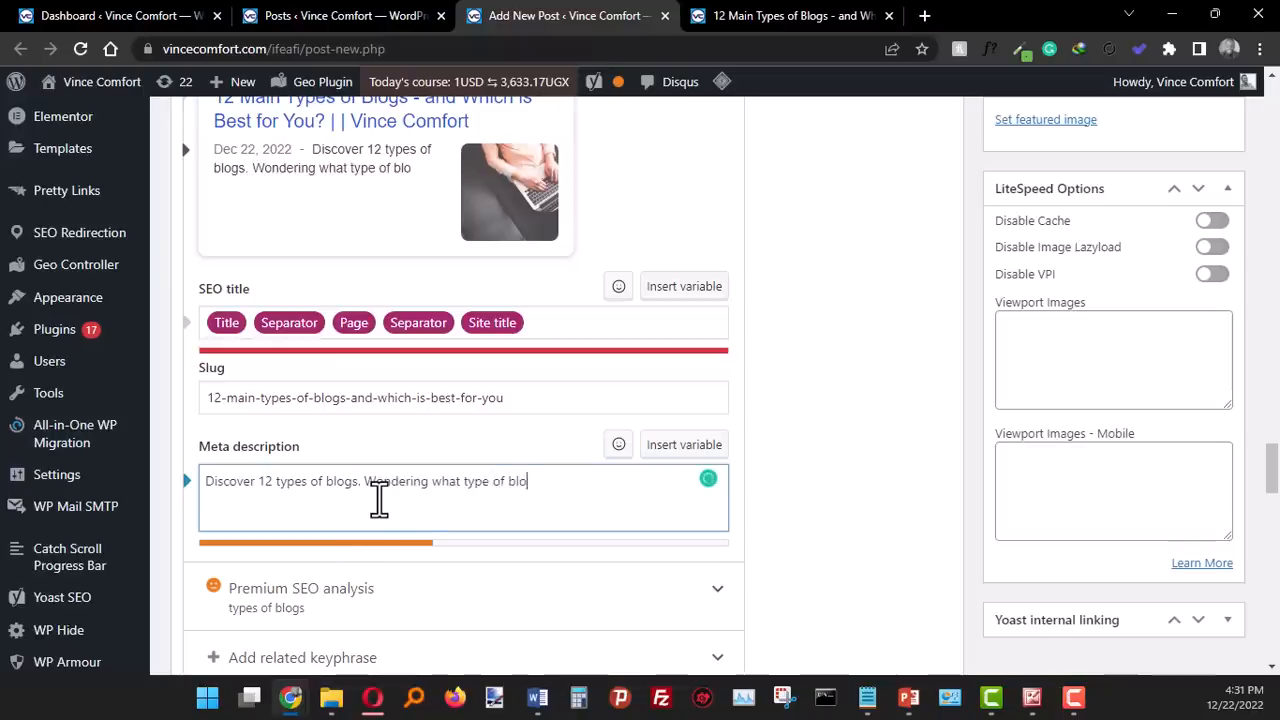
pyautogui.write('g')
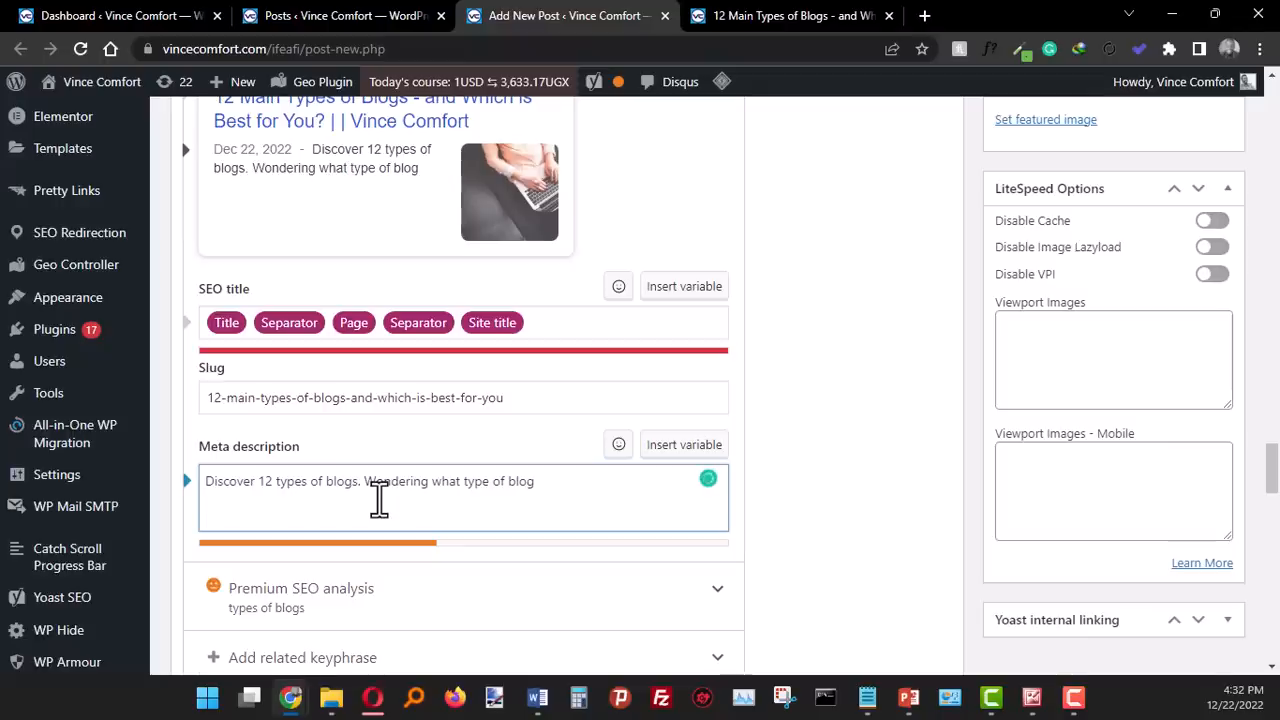
# - Extend the meta description with "Wondering what type of blog will work for you? Learn about all the blog types to make the right decision."
pyautogui.write('will work for you? Learn about all the blog types to make the right')
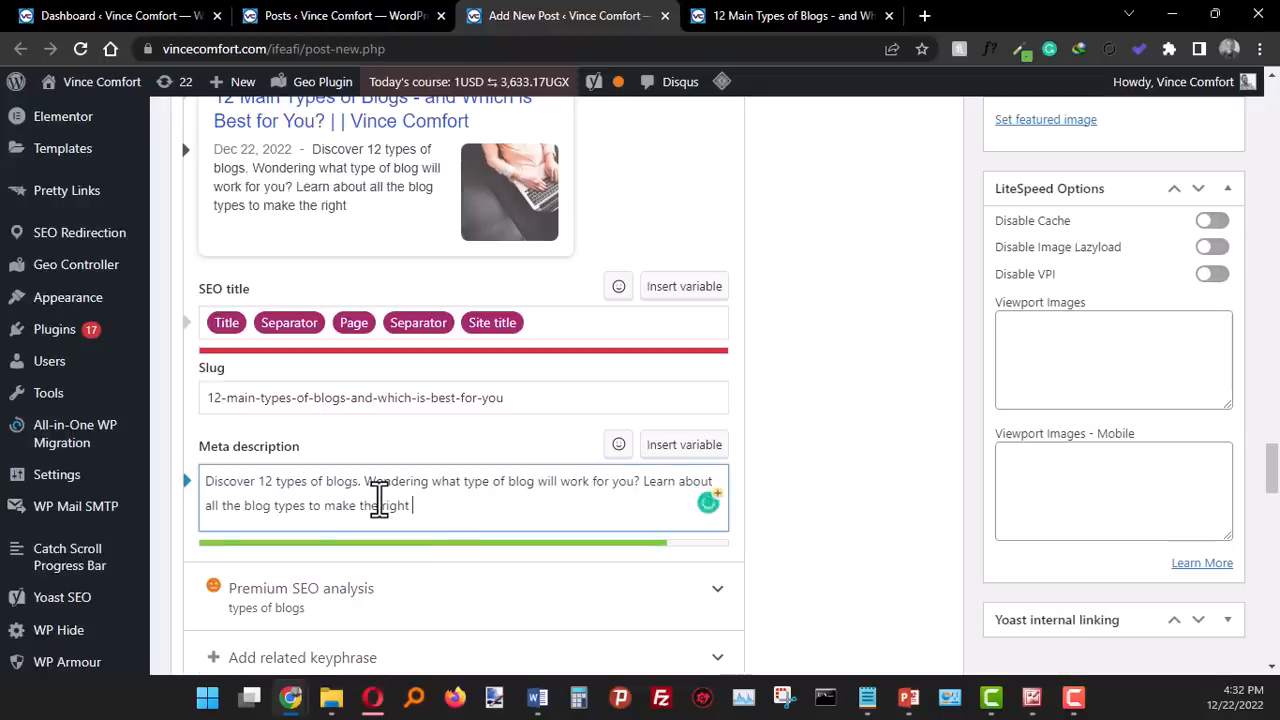
pyautogui.write('decision')
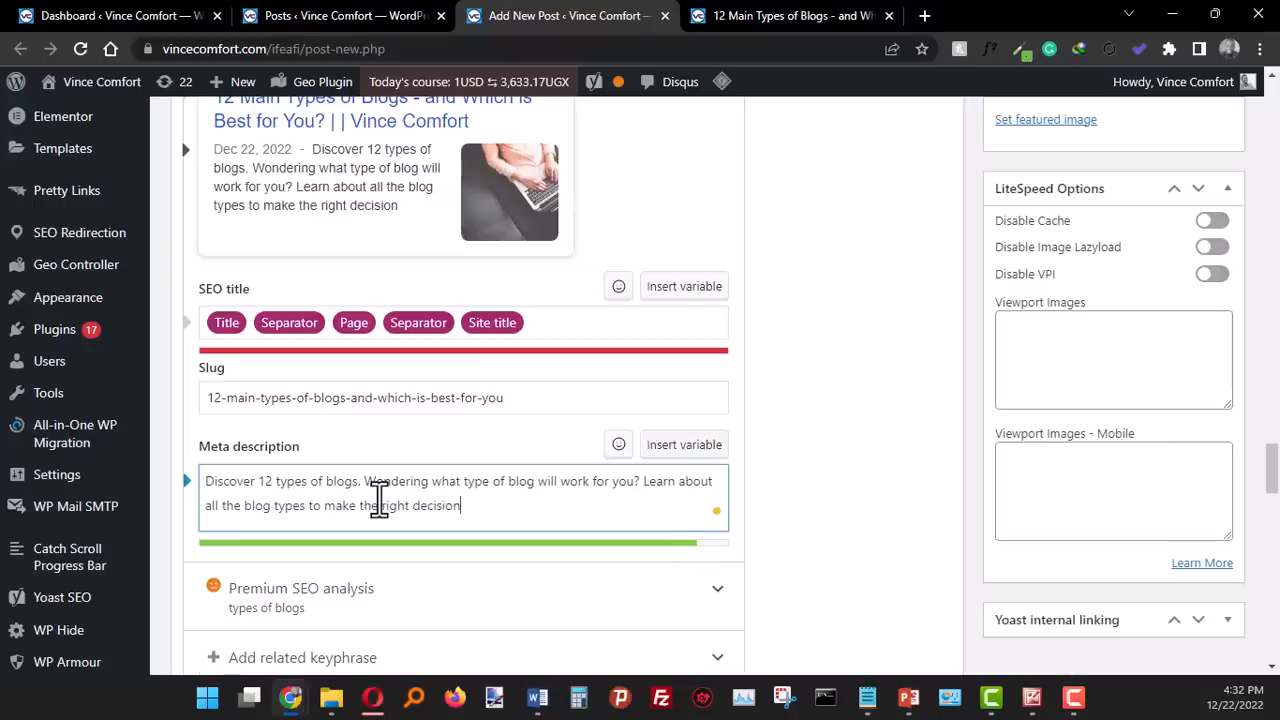
pyautogui.write('.')
pyautogui.write('from personal')
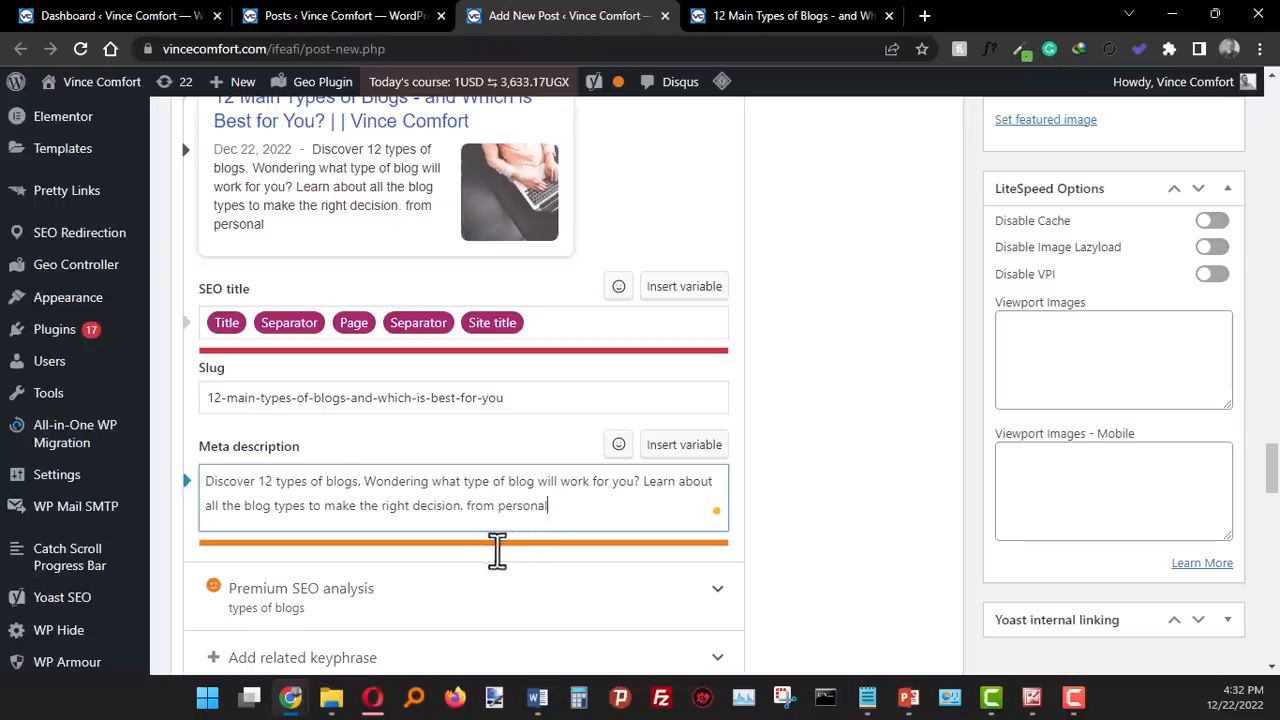
pyautogui.press('BackSpace')
pyautogui.press('BackSpace')
pyautogui.press('BackSpace')
pyautogui.press('BackSpace')
pyautogui.press('BackSpace')
pyautogui.press('BackSpace')
pyautogui.press('BackSpace')
pyautogui.press('BackSpace')
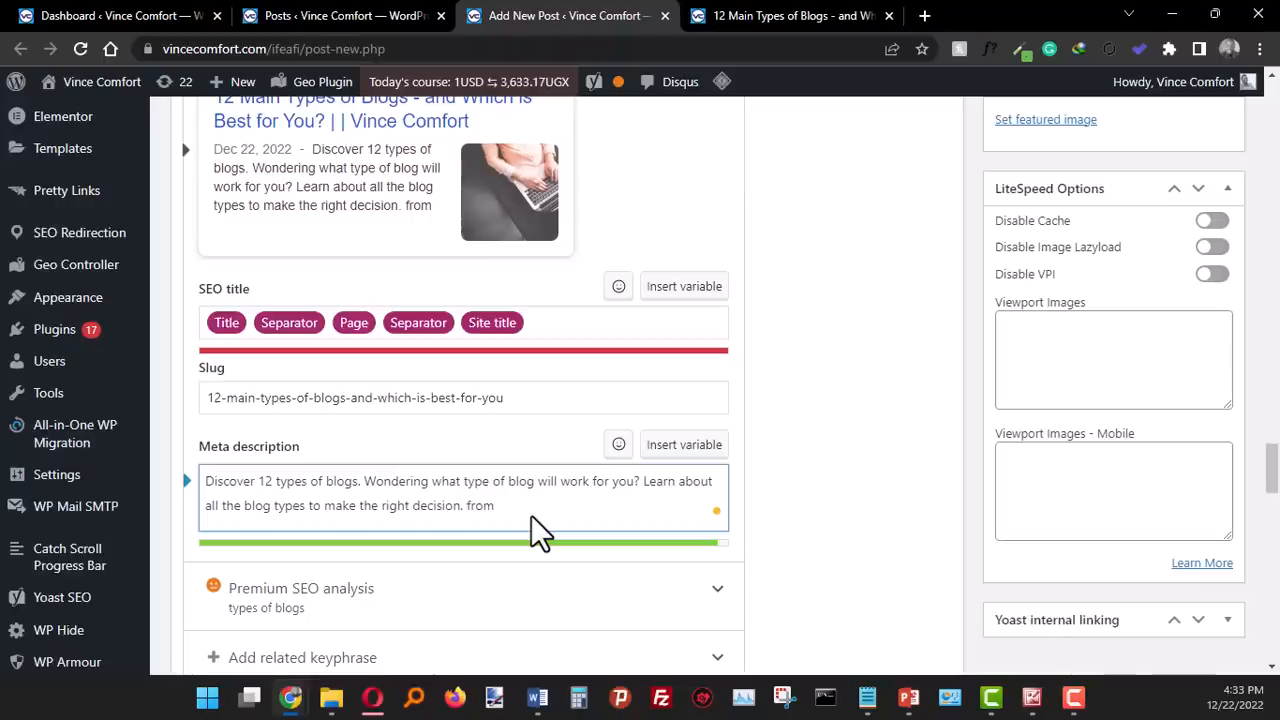
pyautogui.press('BackSpace')
pyautogui.press('BackSpace')
pyautogui.press('BackSpace')
pyautogui.press('BackSpace')
pyautogui.press('BackSpace')
pyautogui.press('BackSpace')
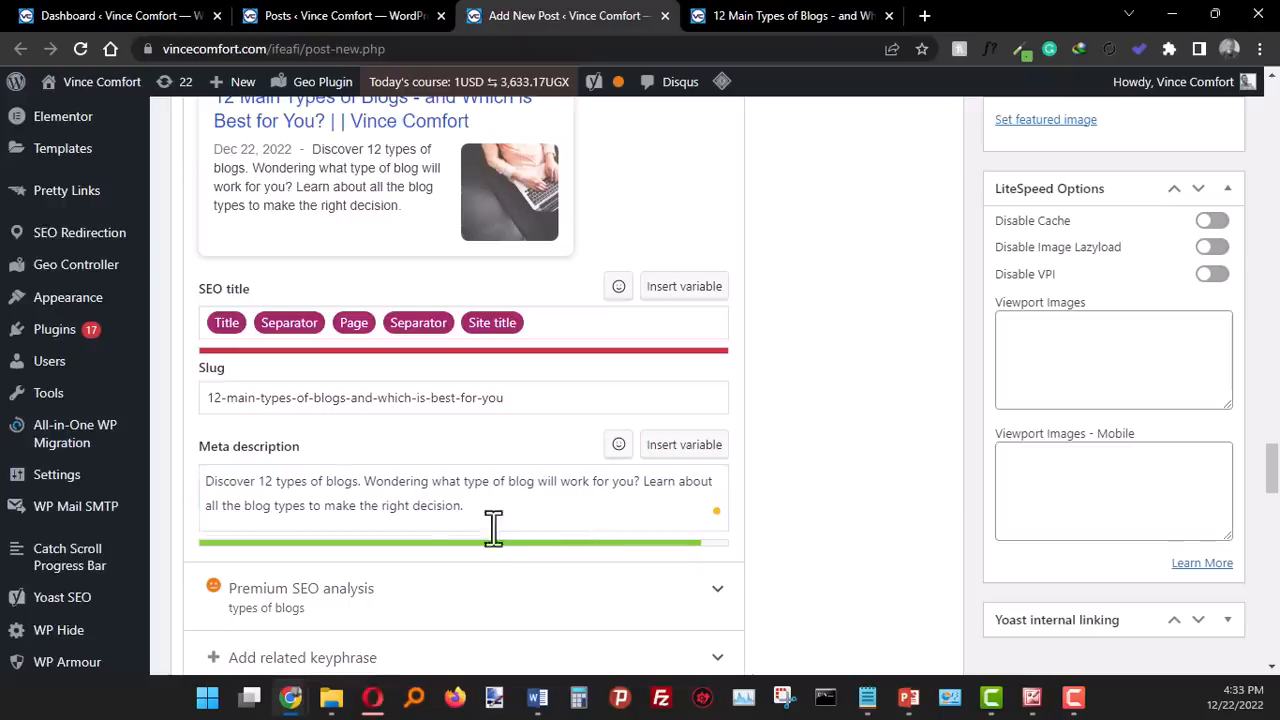
# - Review the completed Yoast SEO fields, the post's publishing options with their SEO and readability ratings, and the category list
pyautogui.scroll(-1, 480, 517)
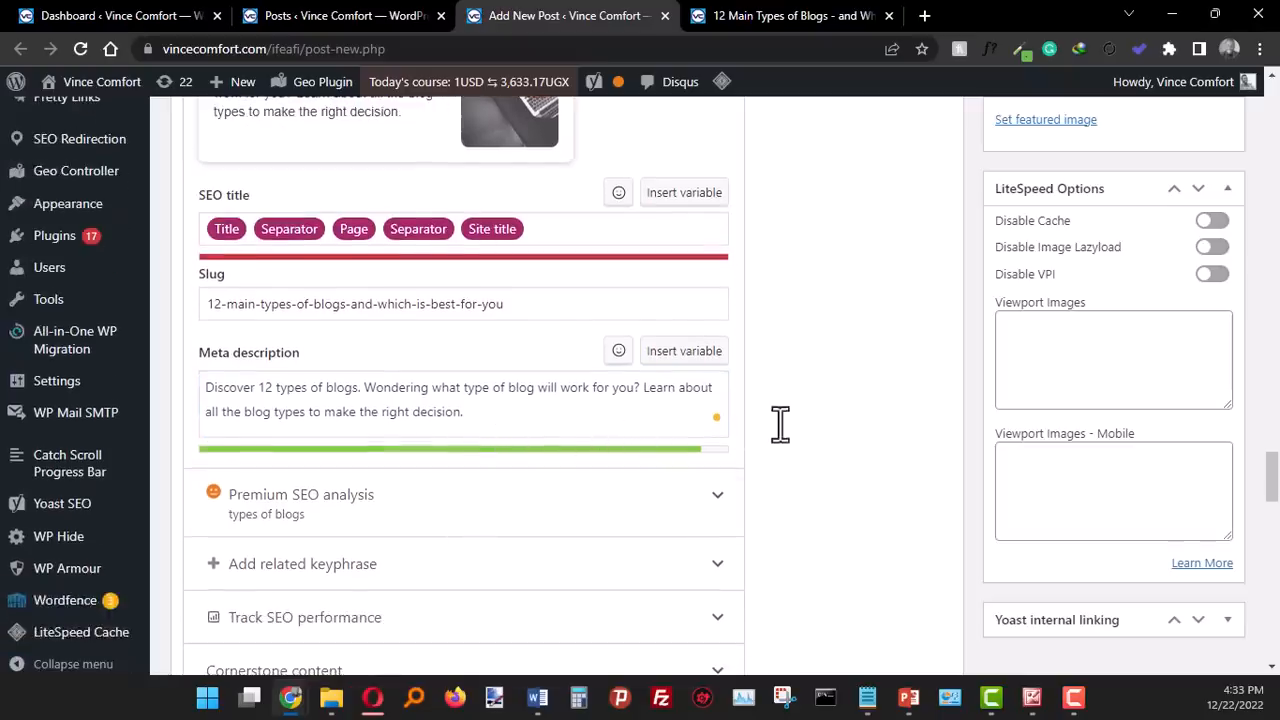
pyautogui.scroll(5, 778, 422)
pyautogui.scroll(4, 780, 432)
pyautogui.scroll(2, 945, 378)
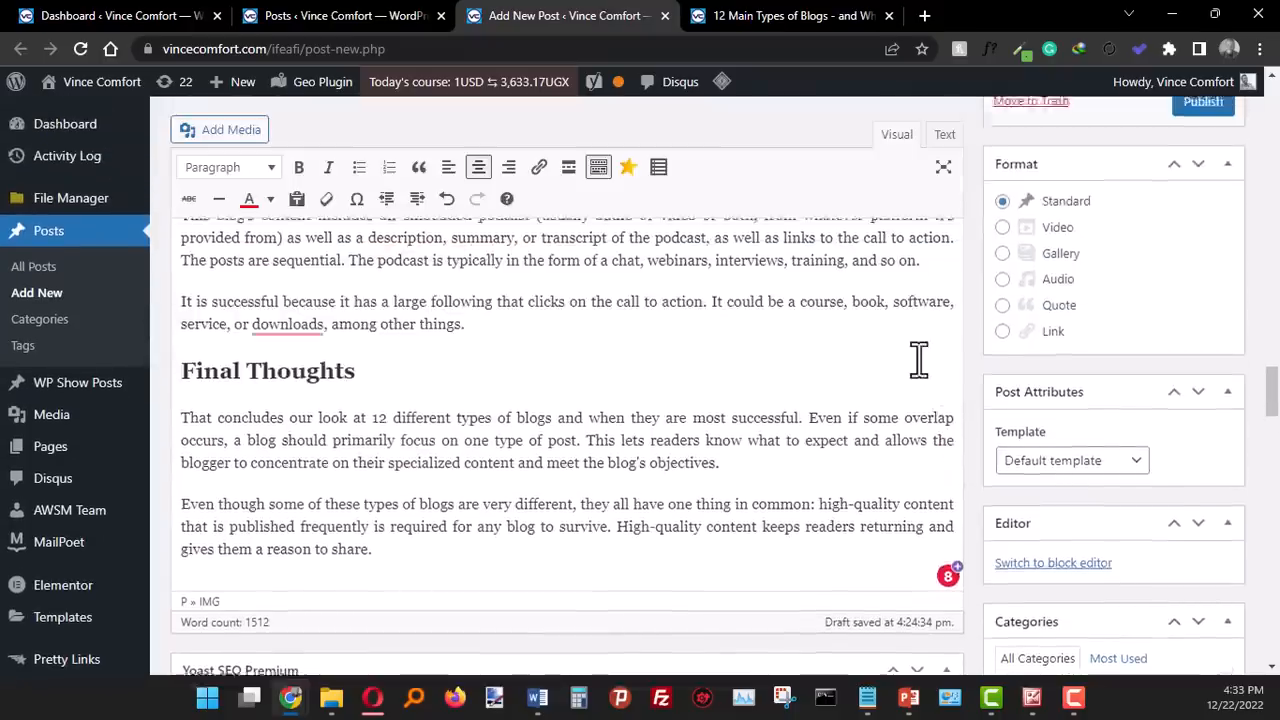
pyautogui.scroll(3, 918, 360)
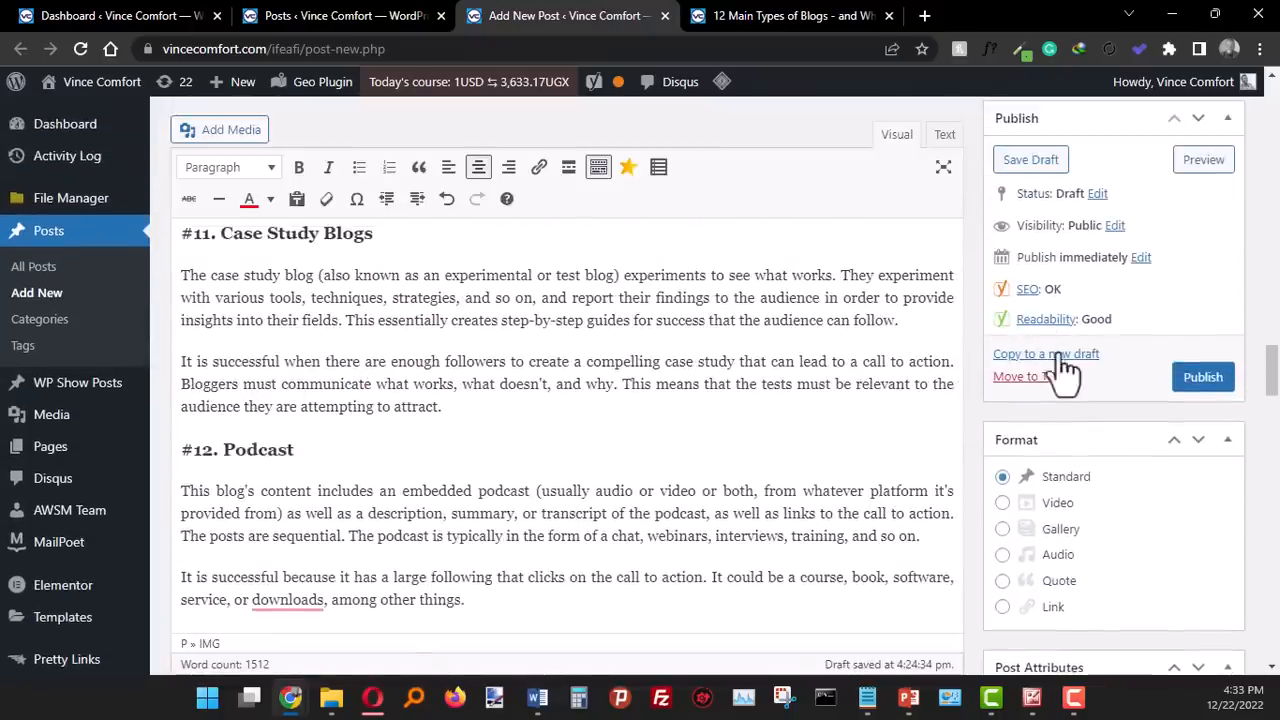
pyautogui.scroll(-4, 972, 426)
pyautogui.scroll(-3, 970, 425)
pyautogui.scroll(1, 970, 425)
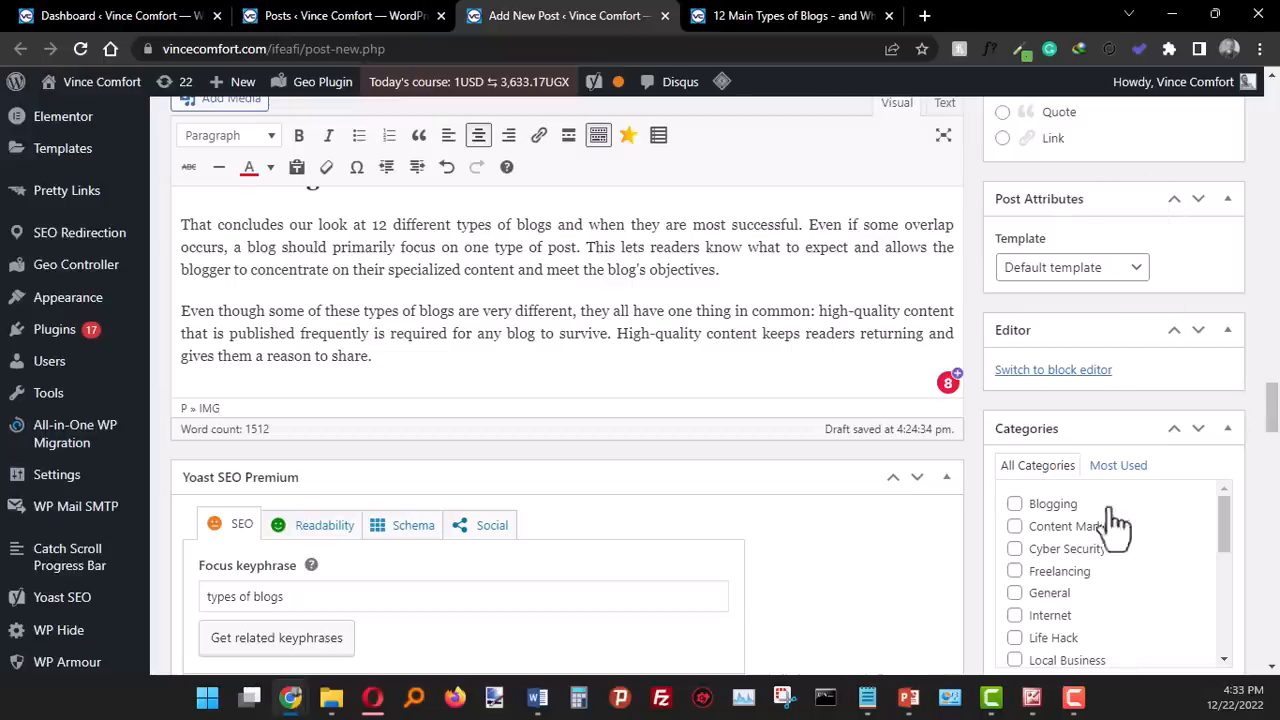
pyautogui.scroll(20, 1107, 408)
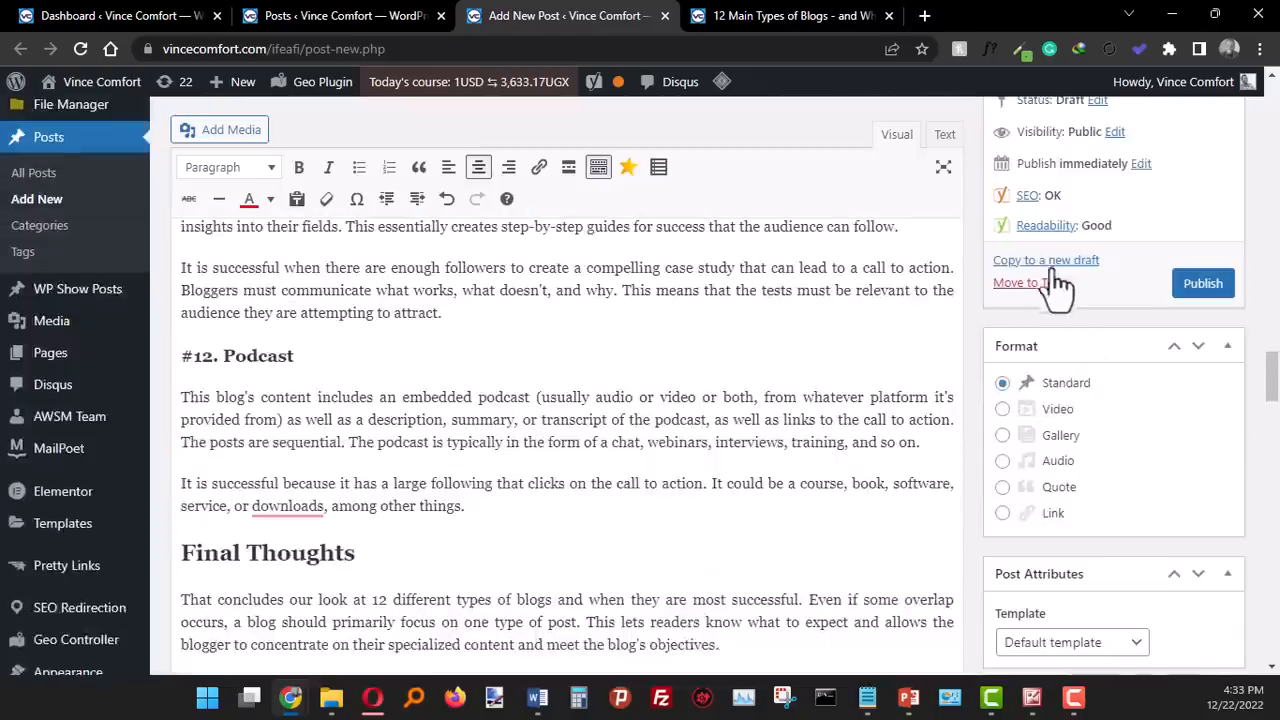
# - Look through the available categories and assign the post to Blogging
pyautogui.scroll(-10, 1020, 380)
pyautogui.scroll(-6, 1014, 500)
pyautogui.scroll(-1, 970, 513)
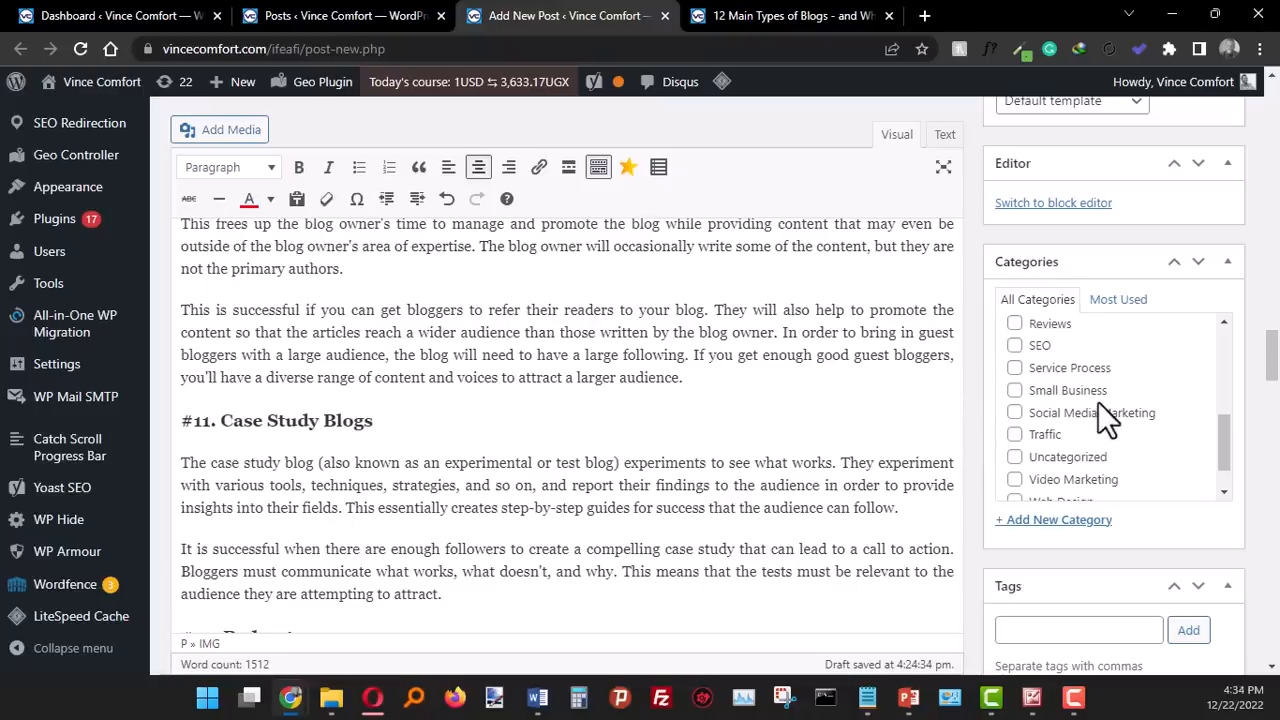
pyautogui.scroll(-1, 1098, 401)
pyautogui.scroll(8, 1078, 435)
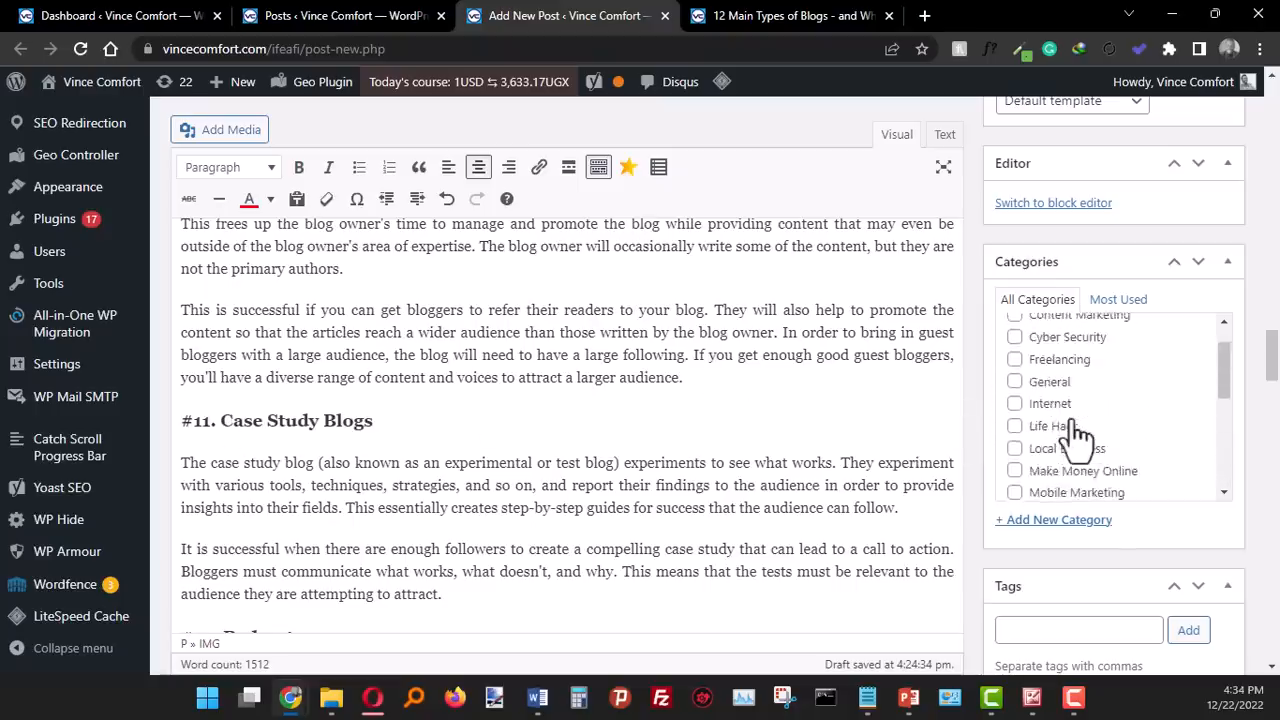
pyautogui.click(1015, 433)
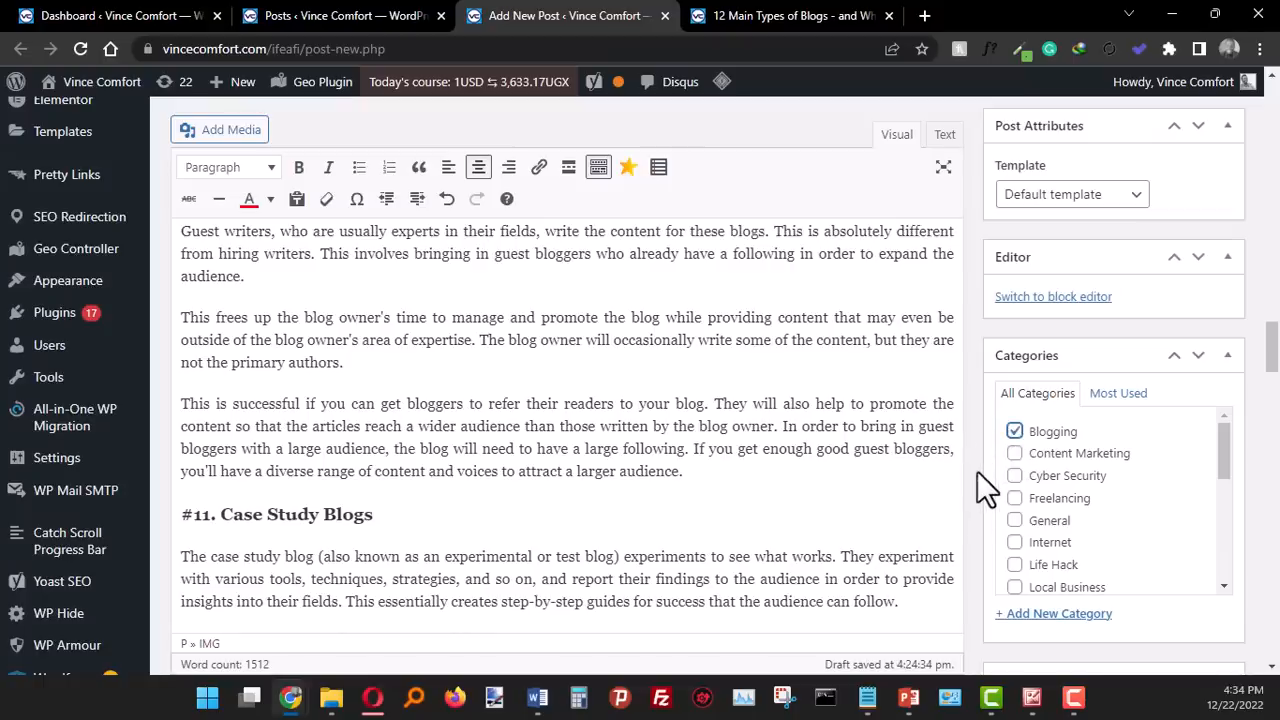
# - Examine the post's tag and featured image settings
pyautogui.scroll(-1, 984, 479)
pyautogui.scroll(-1, 984, 479)
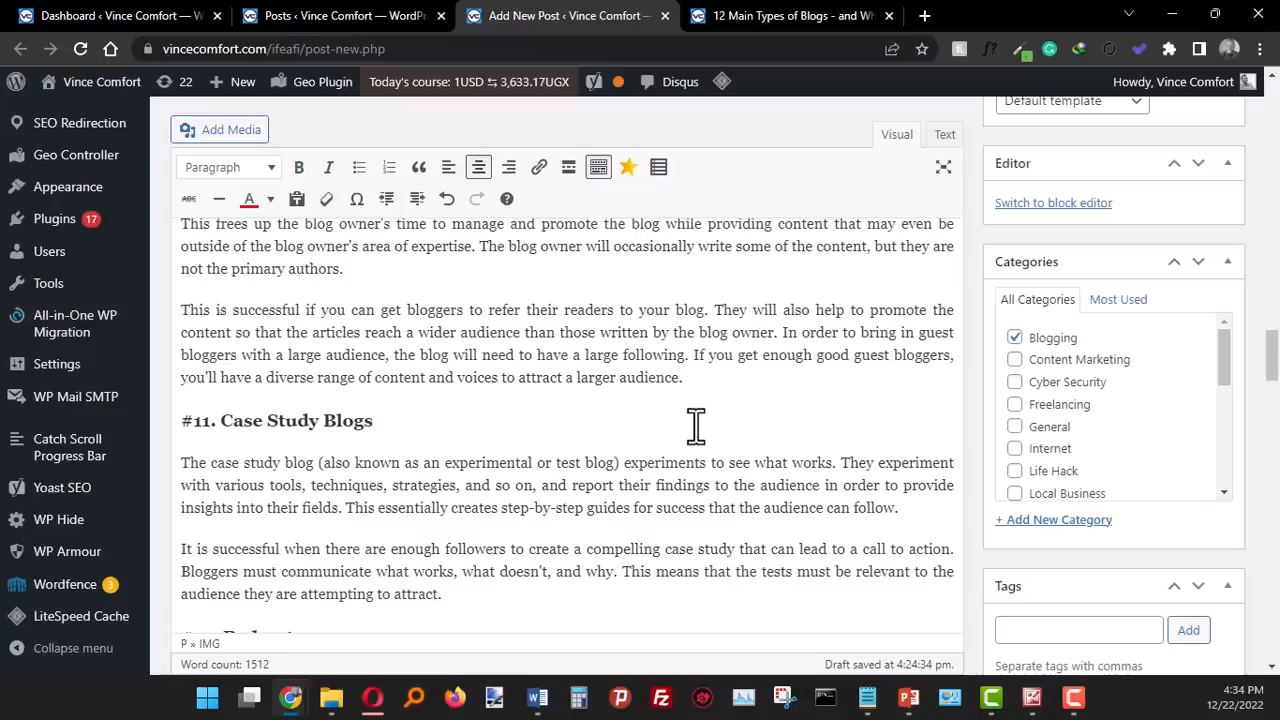
pyautogui.scroll(-6, 1070, 503)
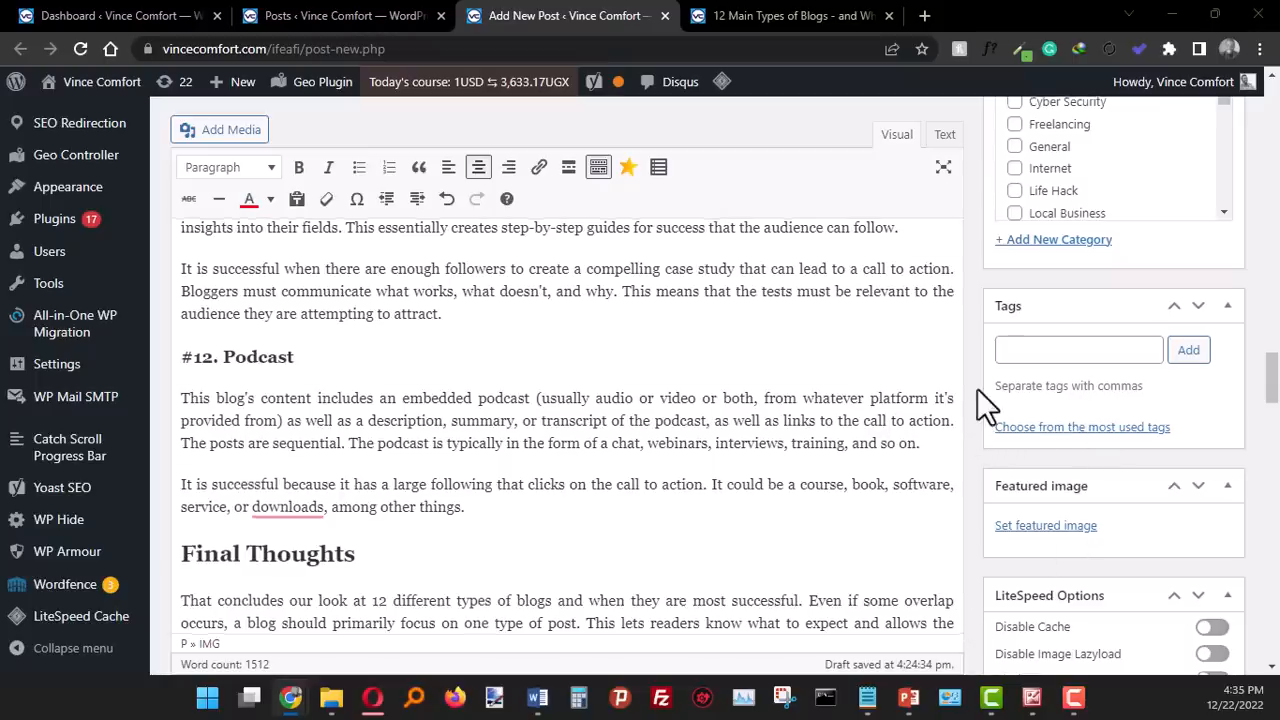
pyautogui.scroll(2, 977, 390)
pyautogui.scroll(-1, 1014, 287)
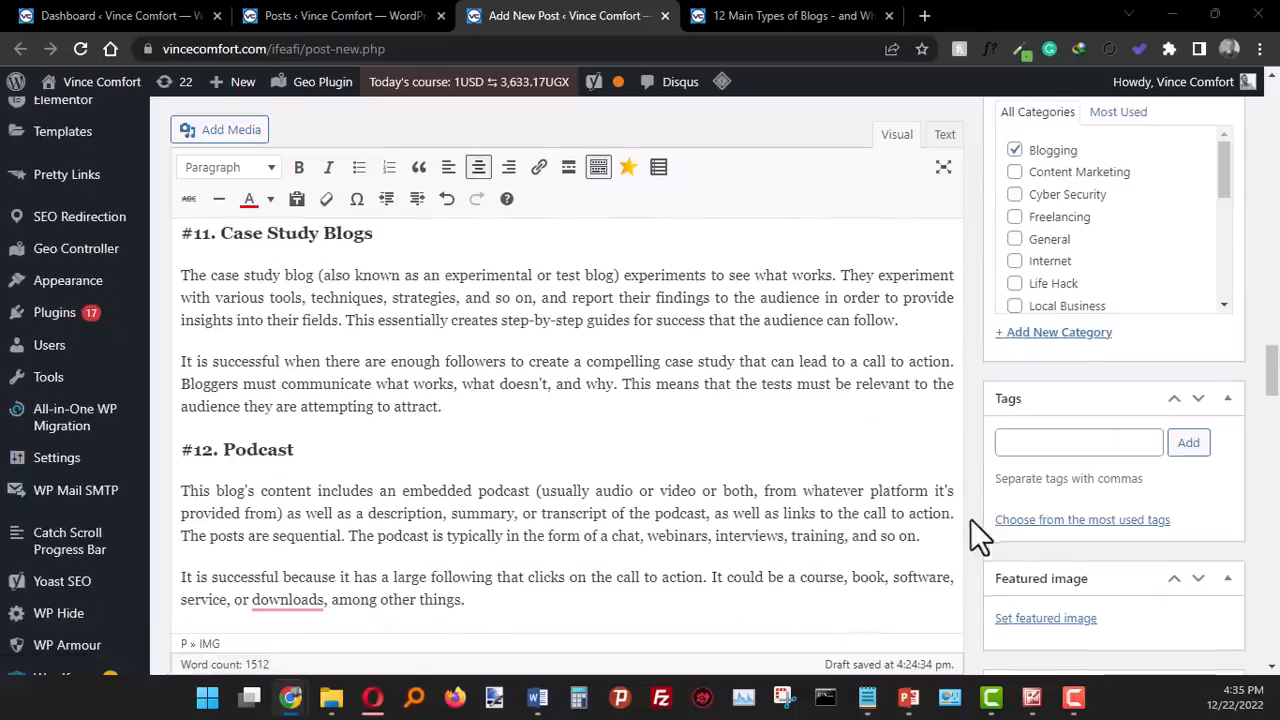
pyautogui.scroll(-2, 992, 506)
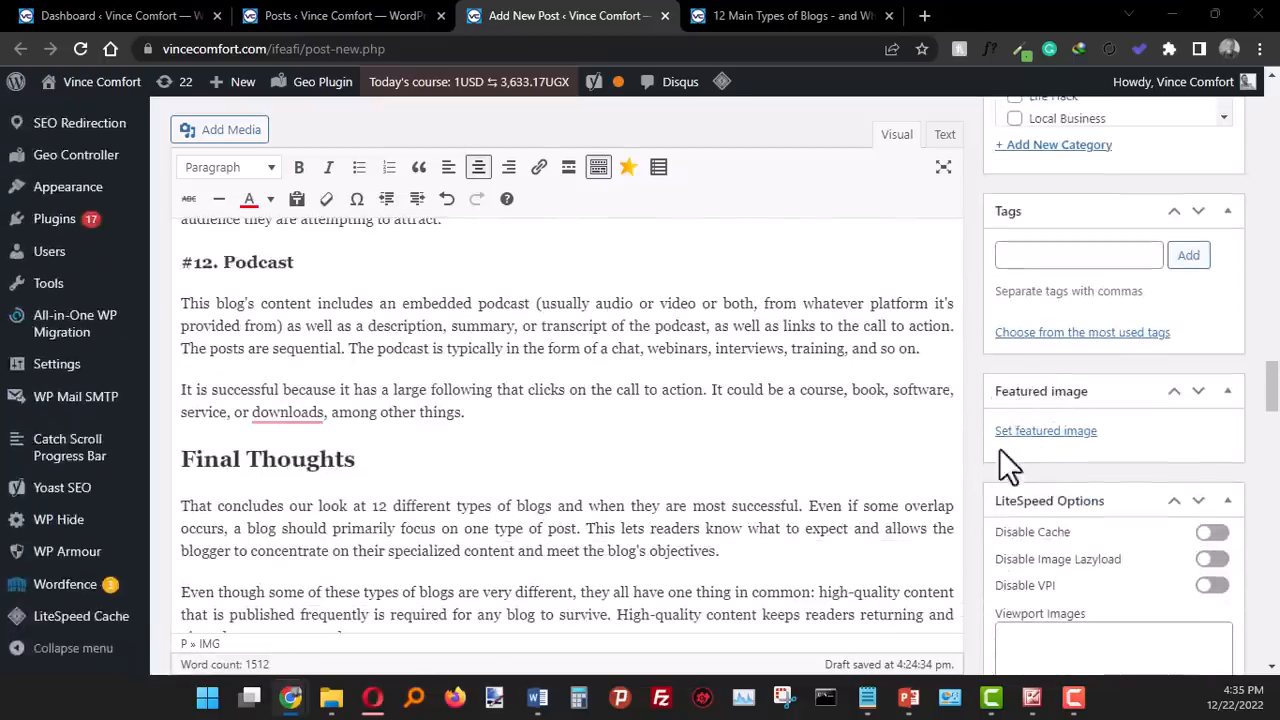
pyautogui.scroll(-1, 980, 465)
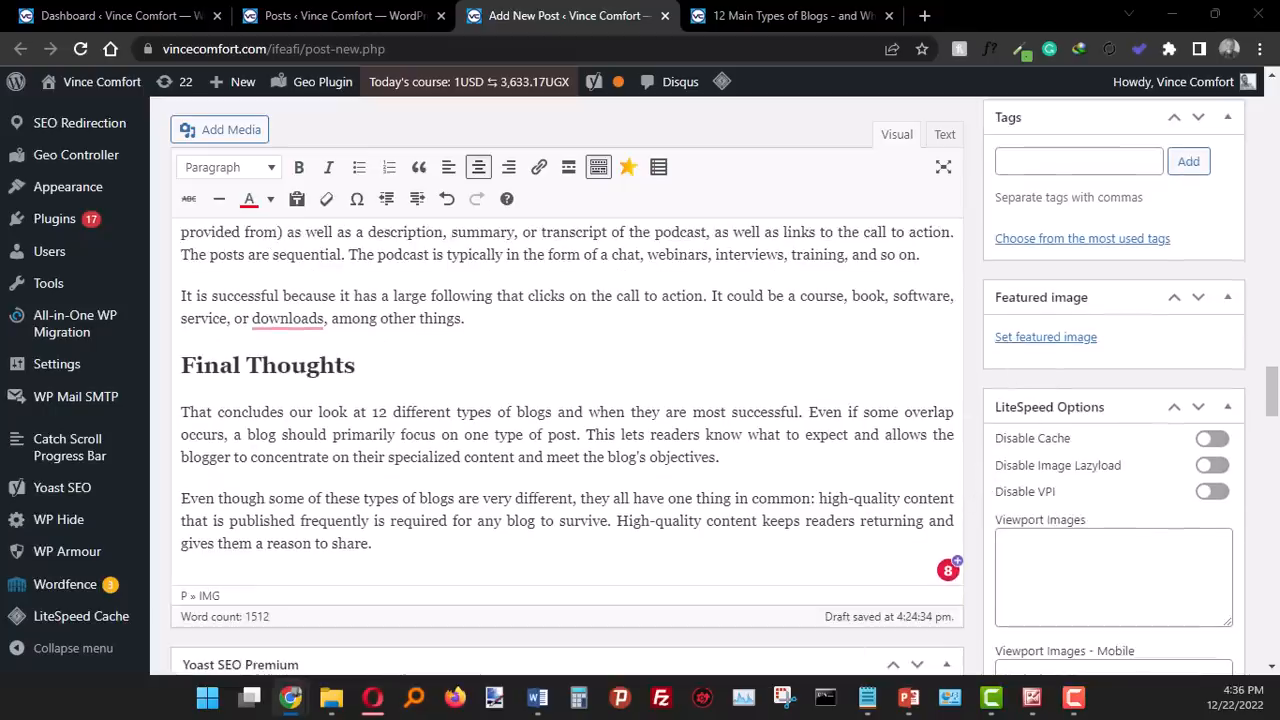
# - Switch to the Microsoft Office 2010 picture viewer and examine the sample image's width and height for a featured image
pyautogui.click(1032, 700)
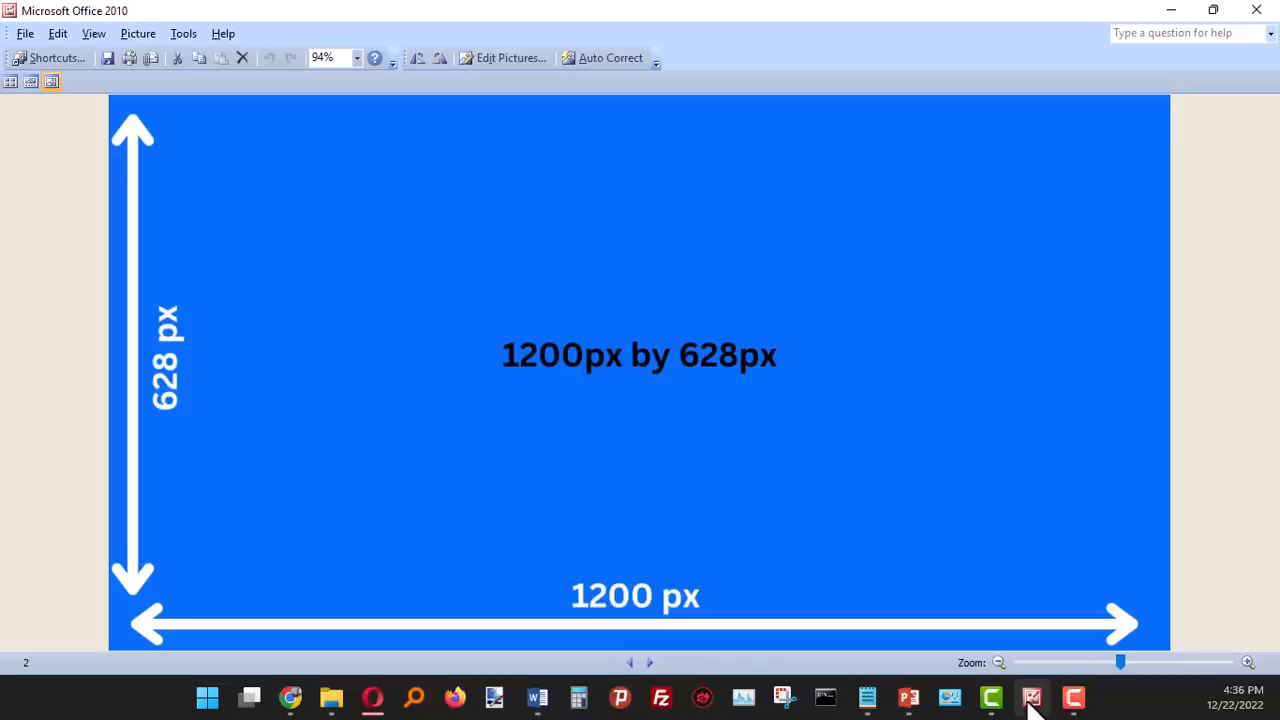
pyautogui.click(1032, 698)
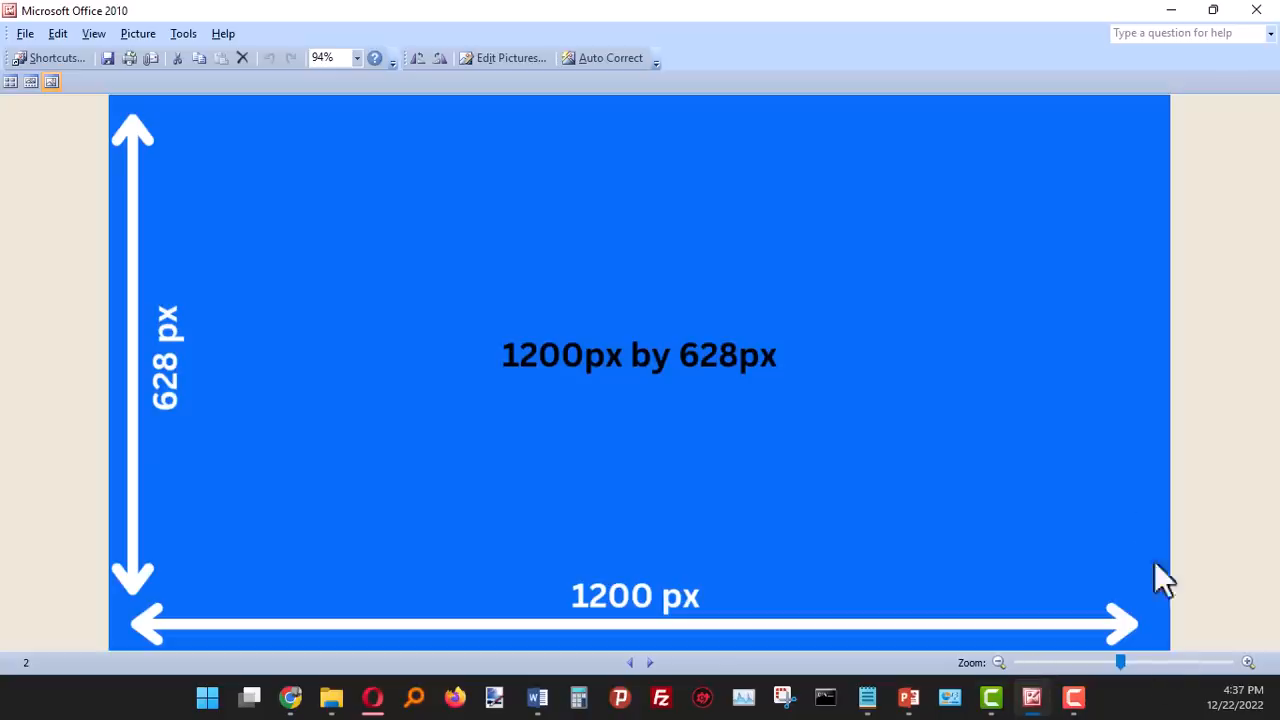
pyautogui.moveTo(1045, 421)
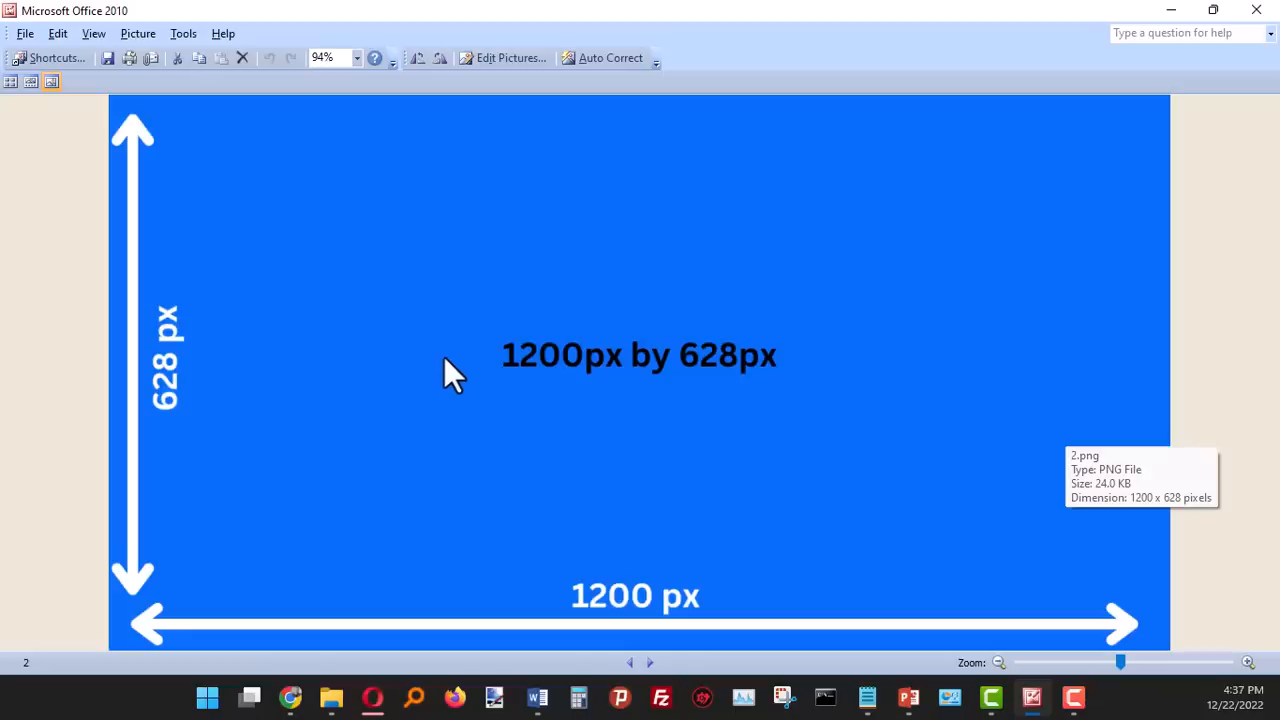
# - Compare the sample size image with the 12 Types of Blogs featured image in the picture viewer, and return to the post editor
pyautogui.moveTo(507, 600)
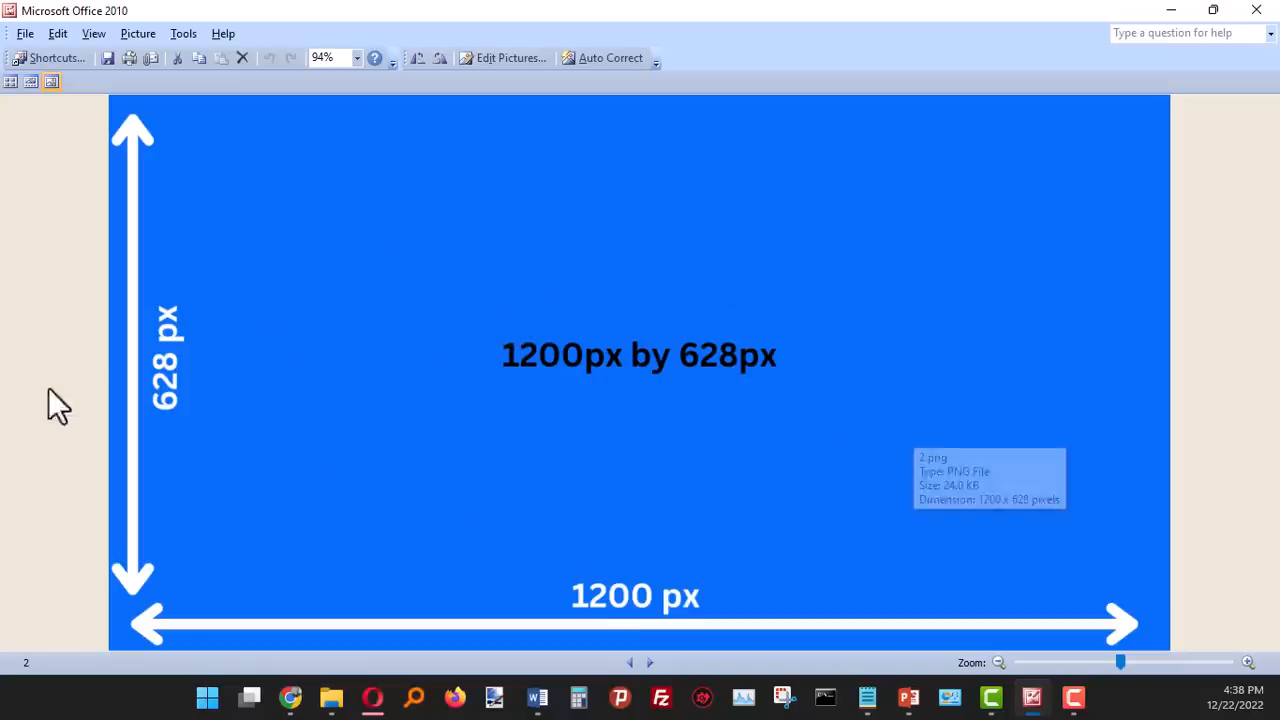
pyautogui.click(1171, 18)
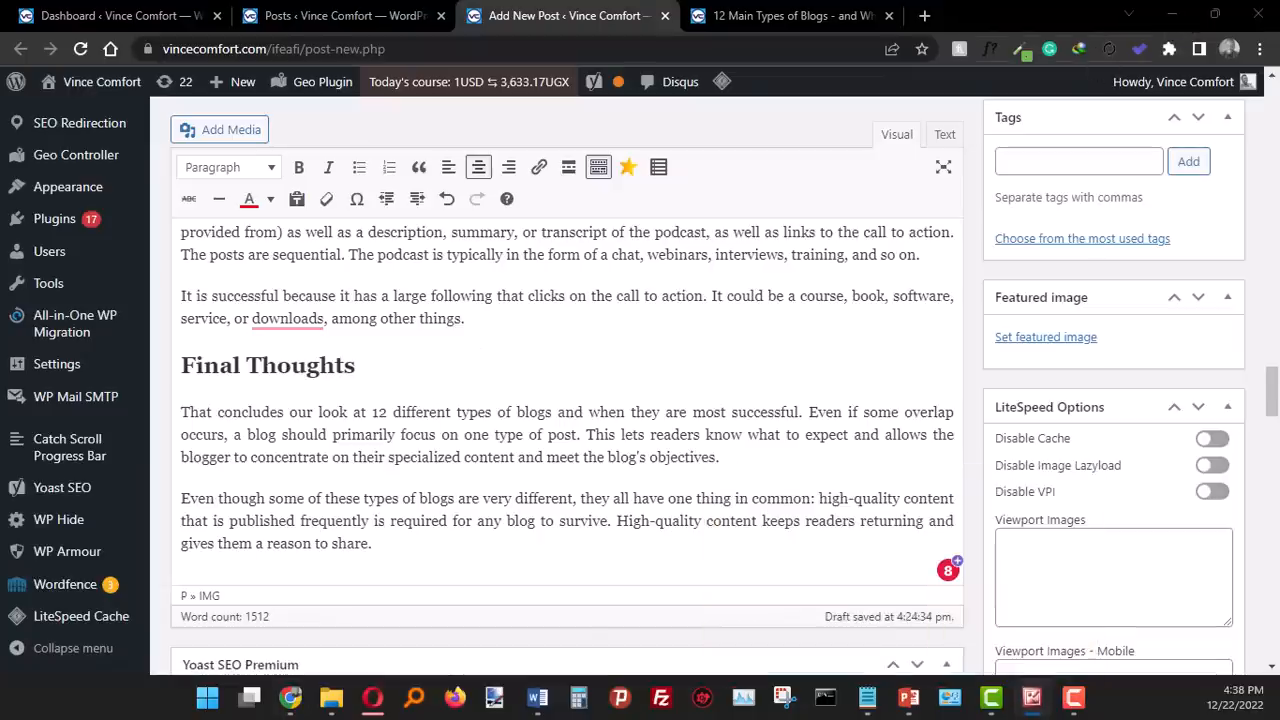
pyautogui.click(1032, 697)
pyautogui.moveTo(536, 276)
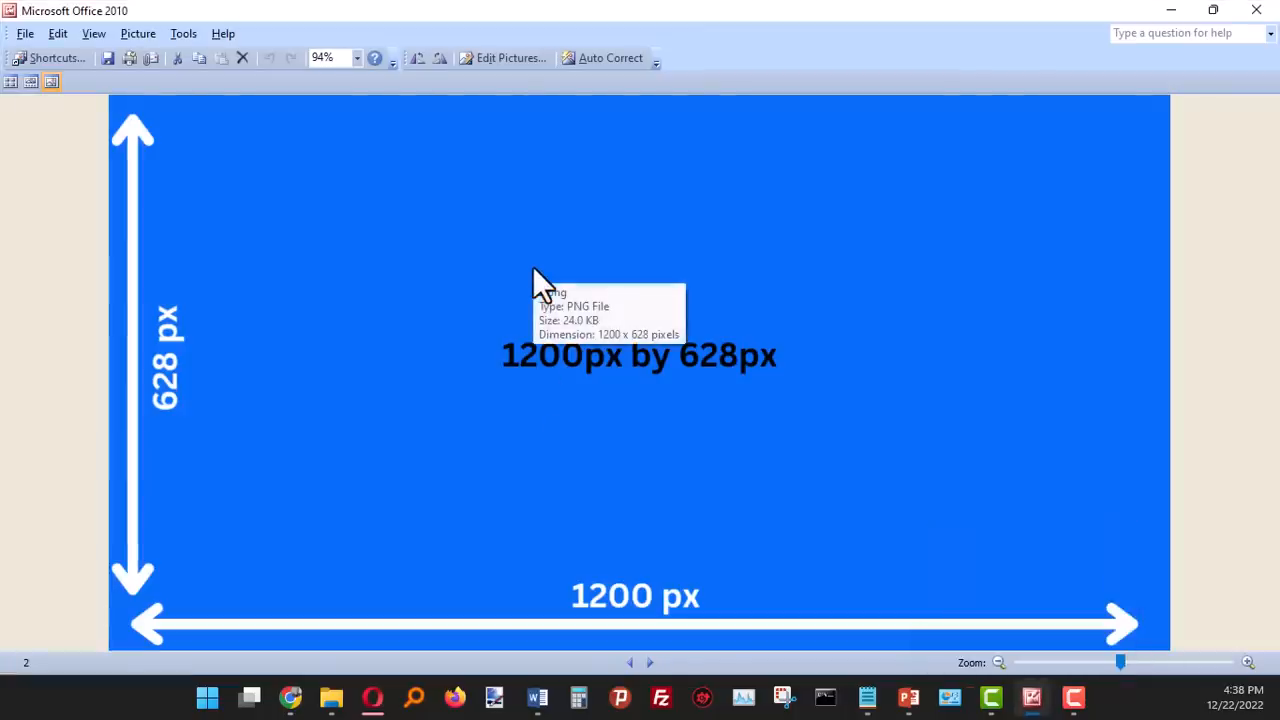
pyautogui.click(633, 661)
pyautogui.moveTo(645, 440)
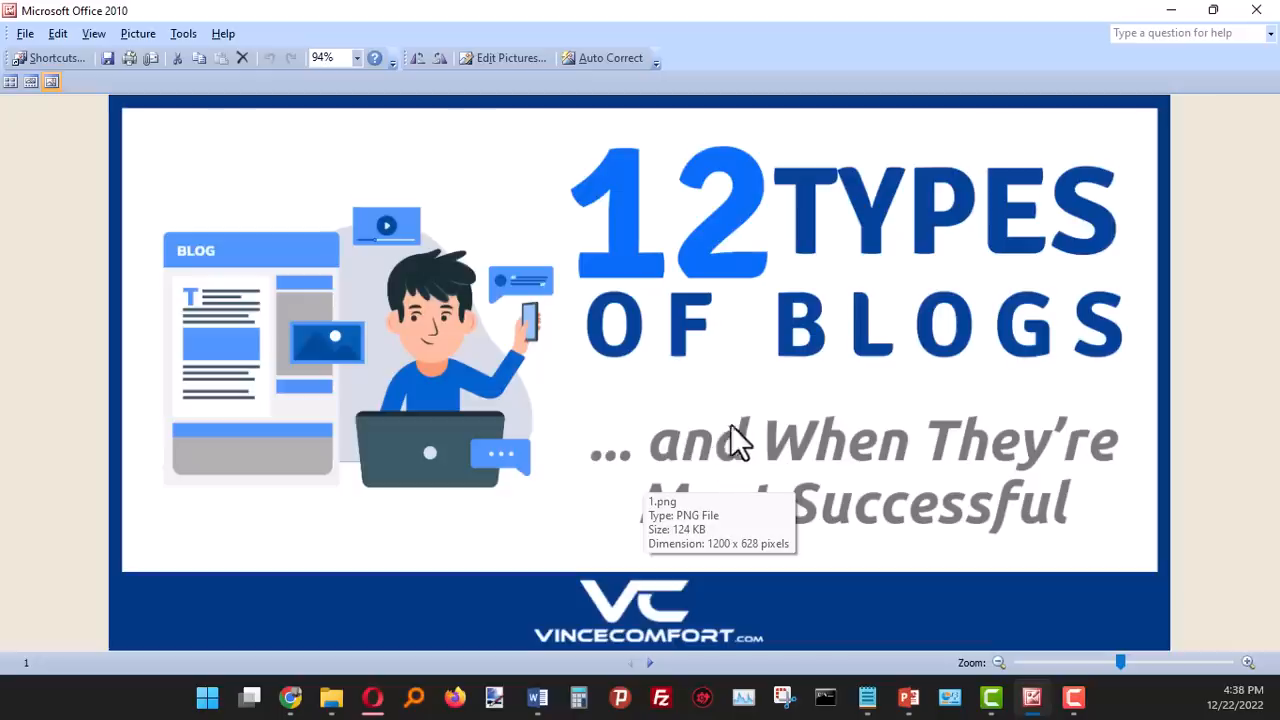
pyautogui.click(1170, 12)
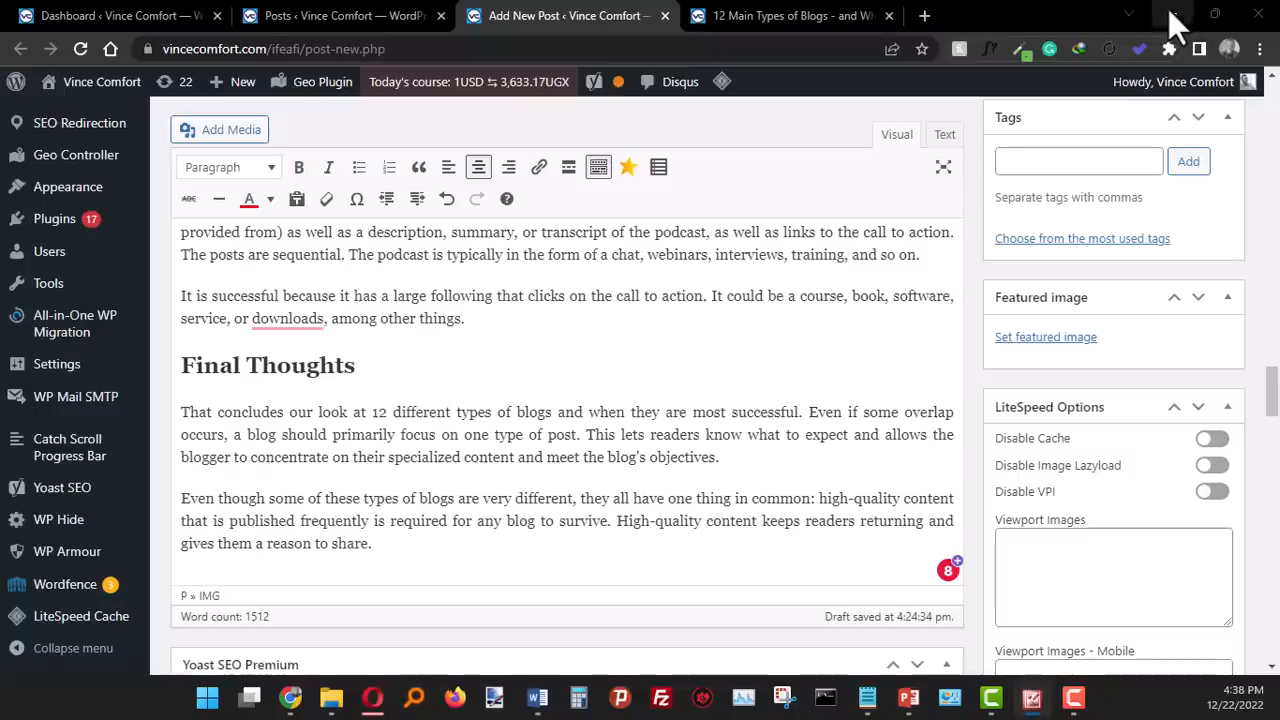
# - Open tinypng.com in a new browser tab and upload 1.png from File Explorer for compression
pyautogui.click(928, 15)
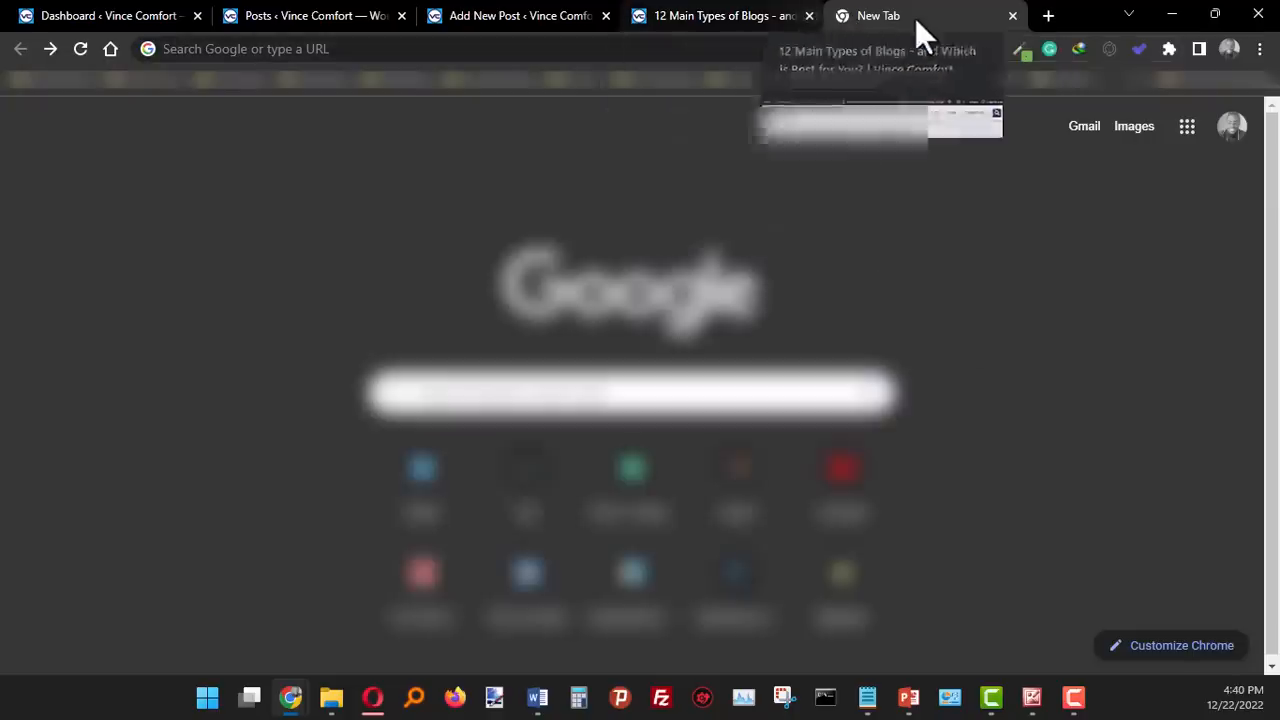
pyautogui.click(750, 52)
pyautogui.write('t')
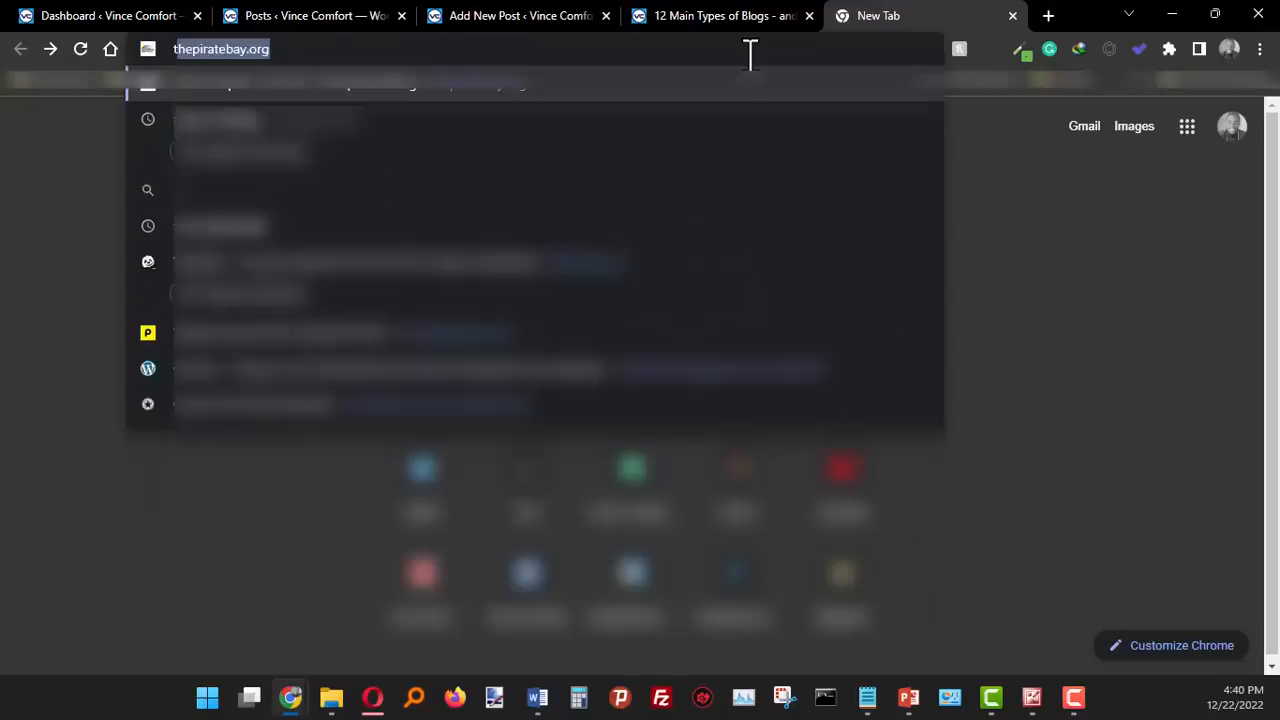
pyautogui.write('inypng.com')
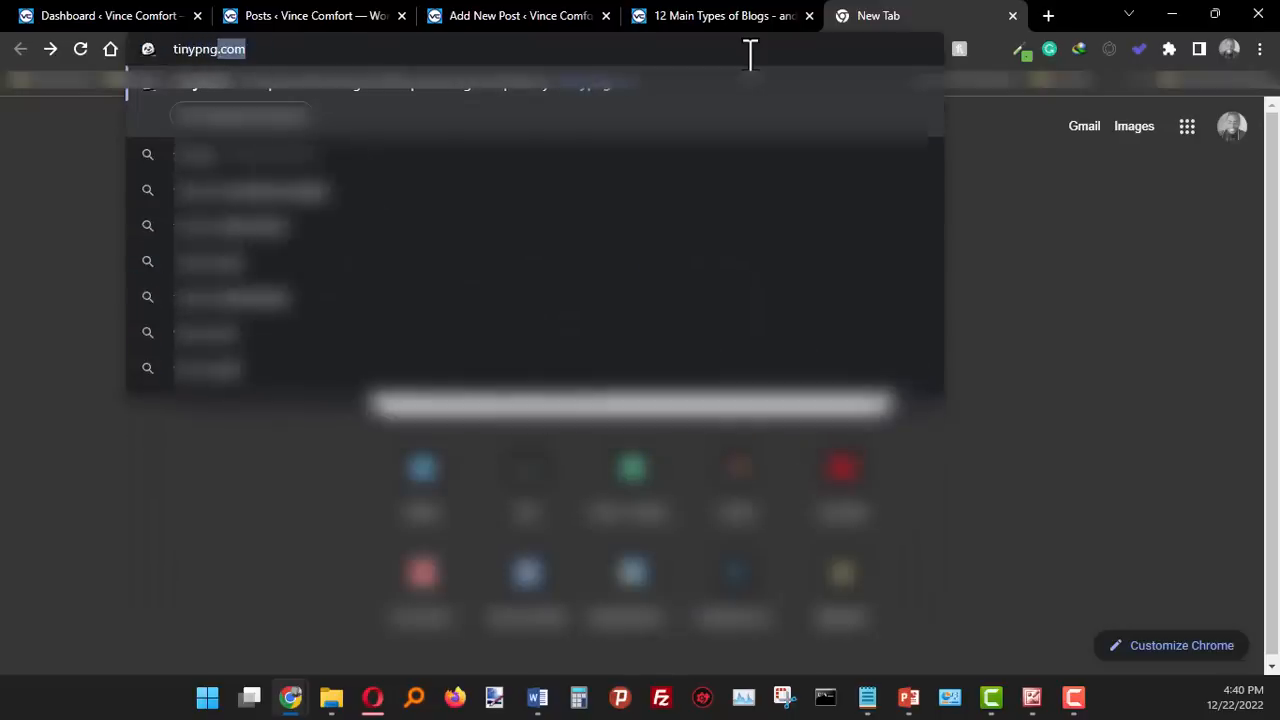
pyautogui.press('Return')
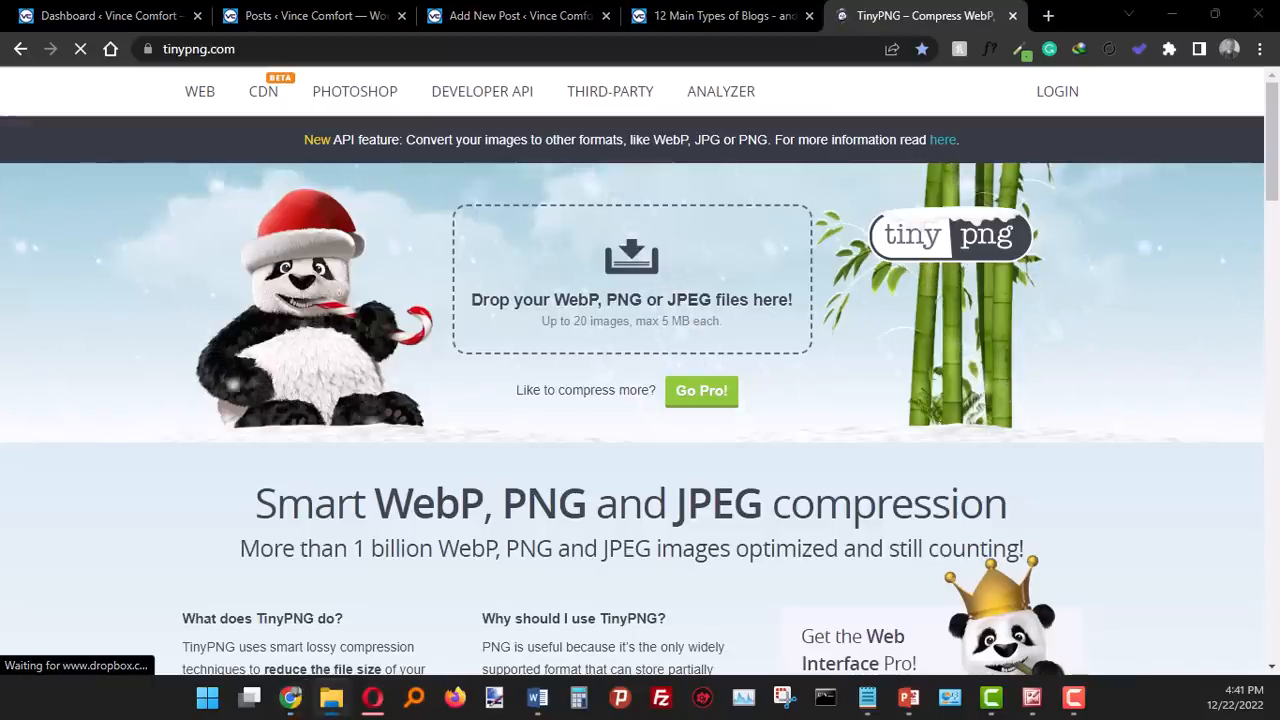
pyautogui.moveTo(409, 543); pyautogui.dragTo(582, 276)
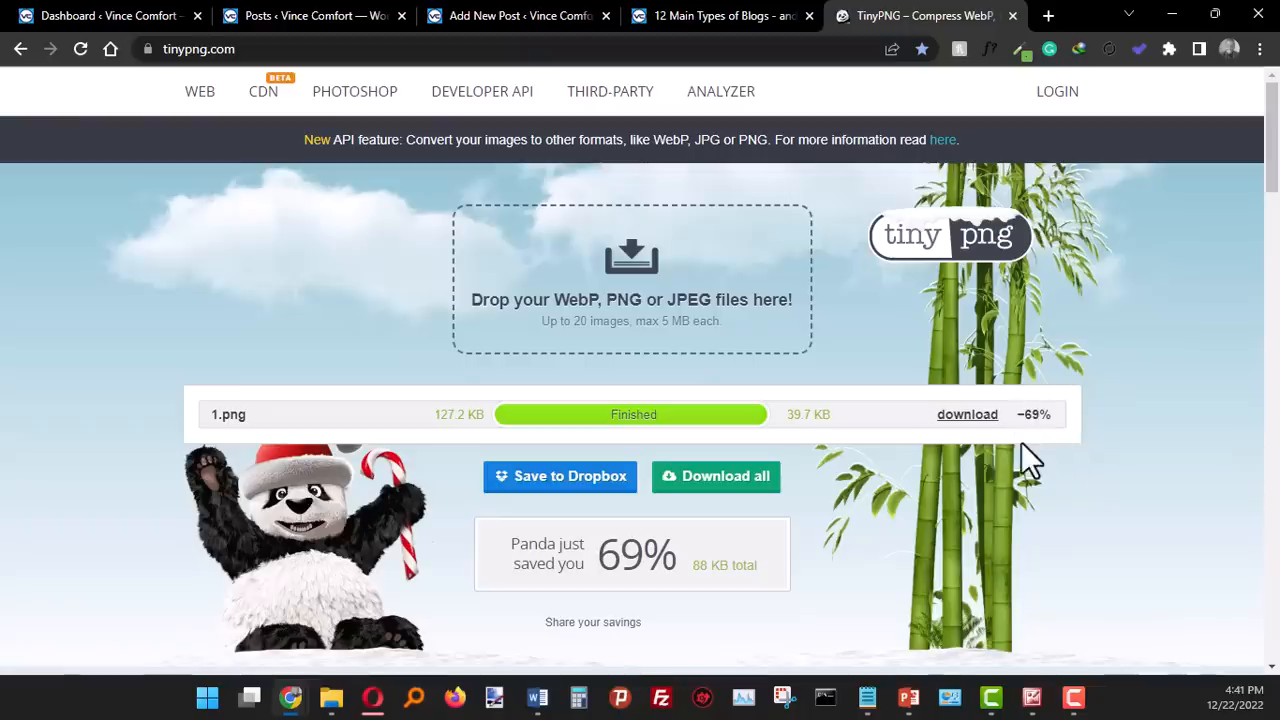
# - Download the compressed image into the VC Blog Featured Image 2023 folder as "12 Main Types of Blogs - and Which is Best for You"
pyautogui.click(968, 414)
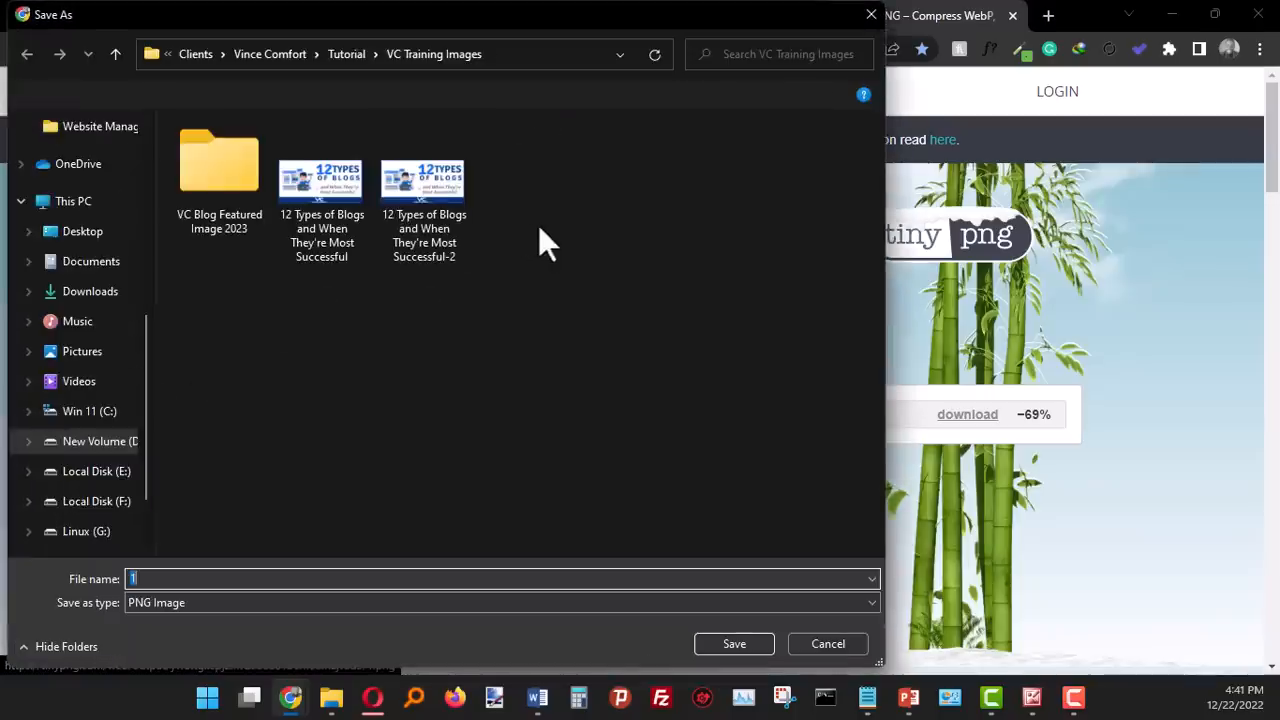
pyautogui.click(223, 186)
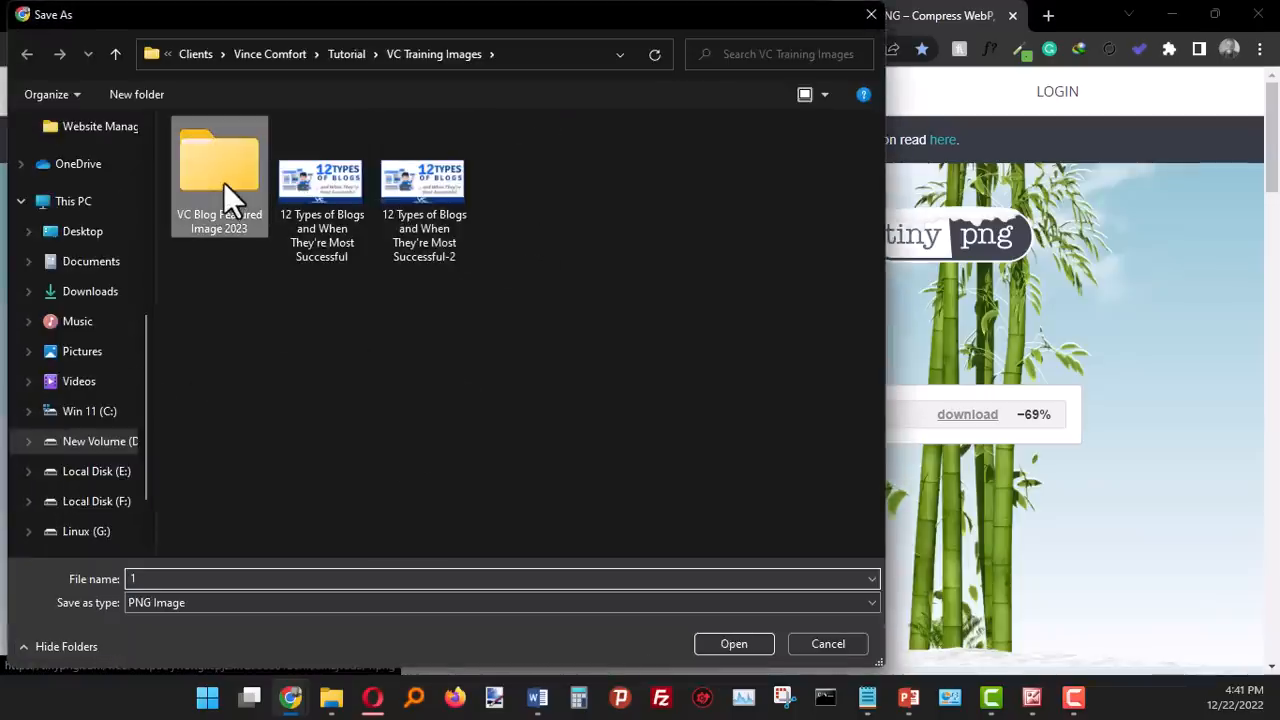
pyautogui.doubleClick(223, 186)
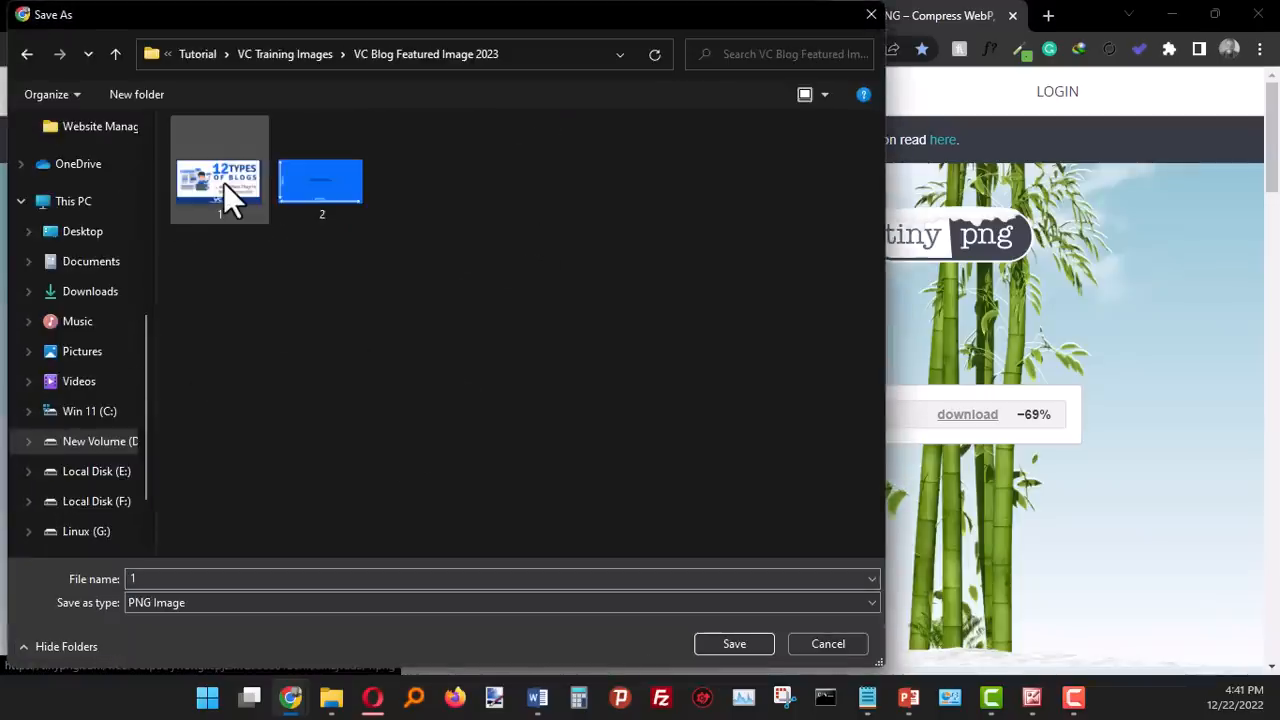
pyautogui.click(158, 578)
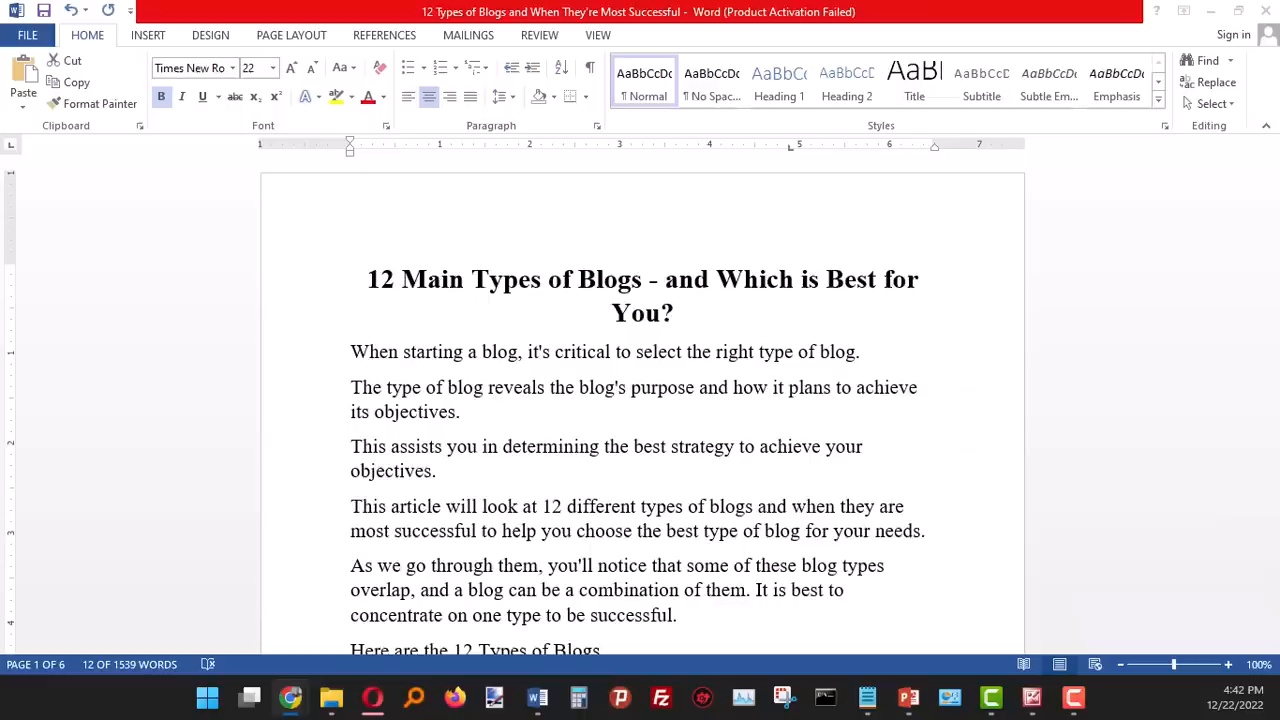
pyautogui.tripleClick(425, 282)
pyautogui.rightClick(512, 273)
pyautogui.click(556, 306)
pyautogui.click(1210, 12)
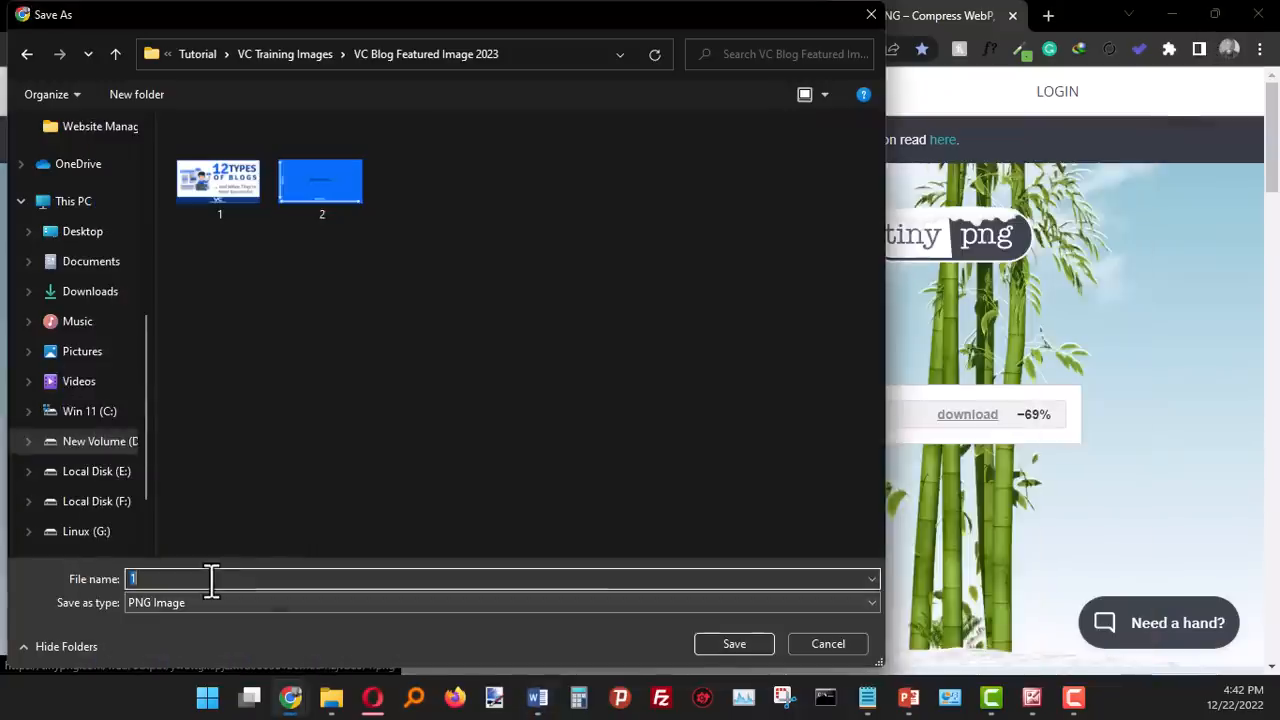
pyautogui.hotkey('ctrl', 'v')
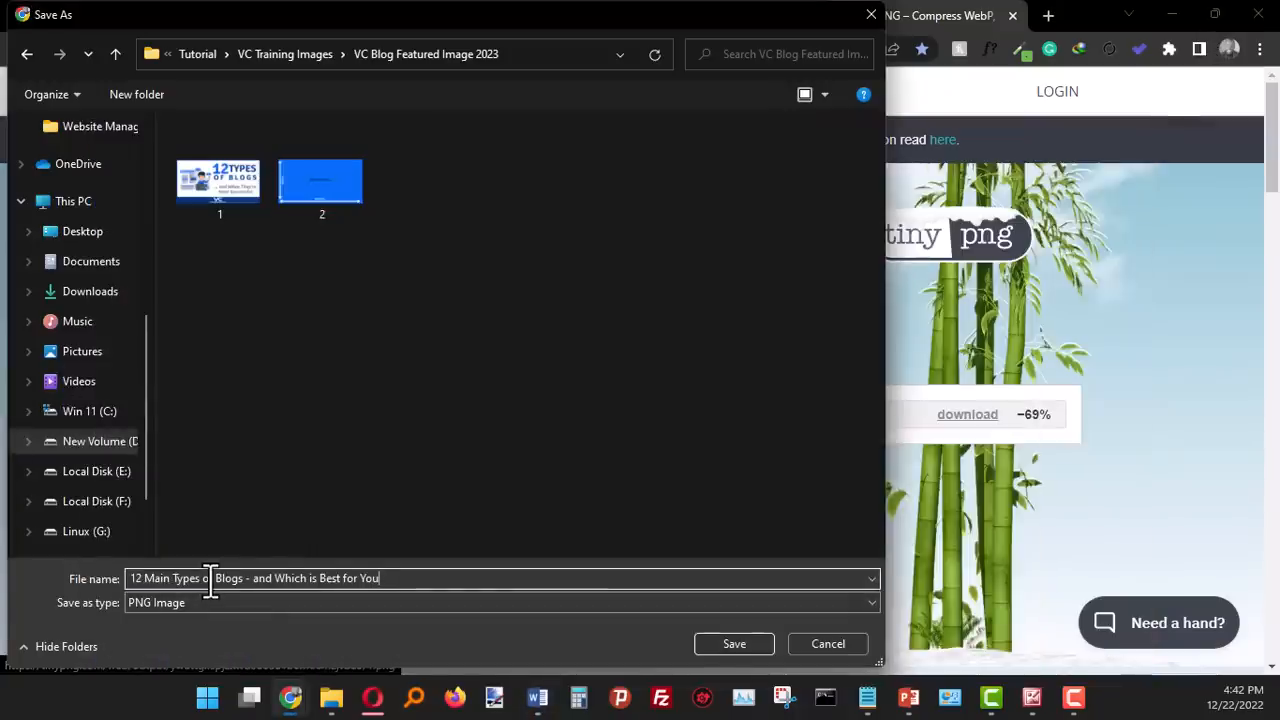
pyautogui.press('Return')
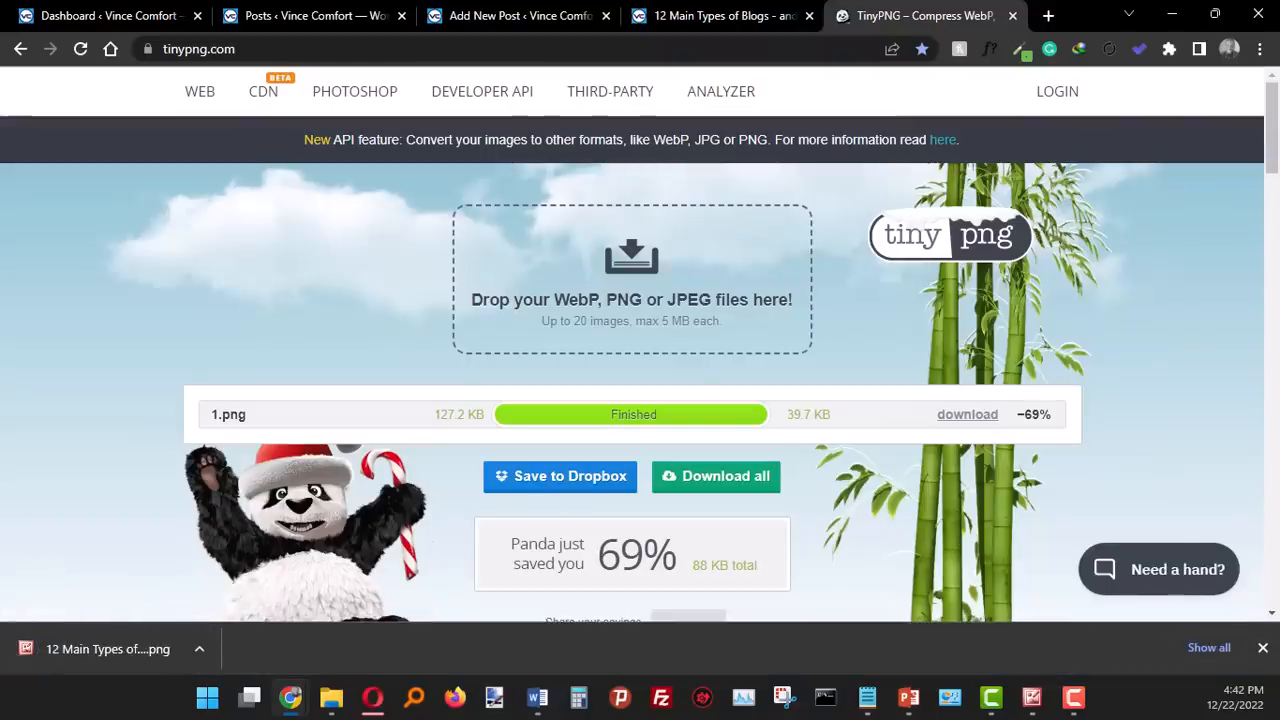
# - Open the compressed image in the picture viewer and compare its file size, dimensions and quality with the original 1.png
pyautogui.click(89, 645)
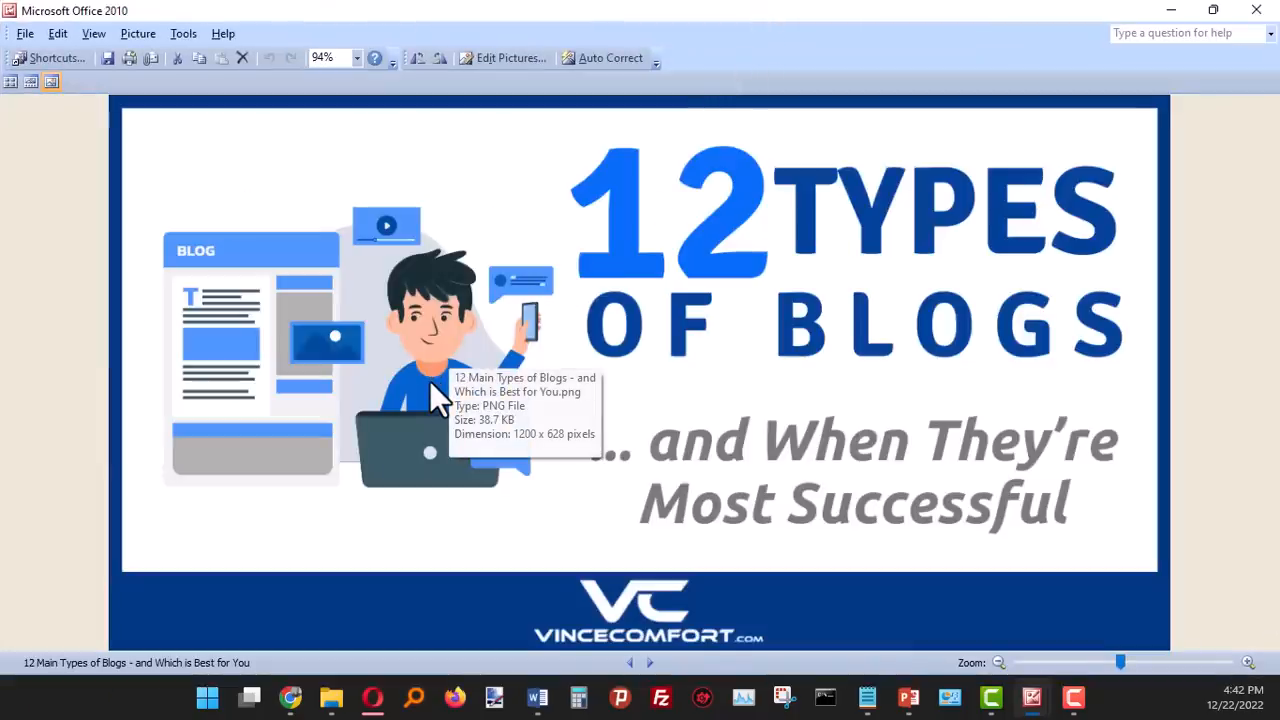
pyautogui.click(627, 664)
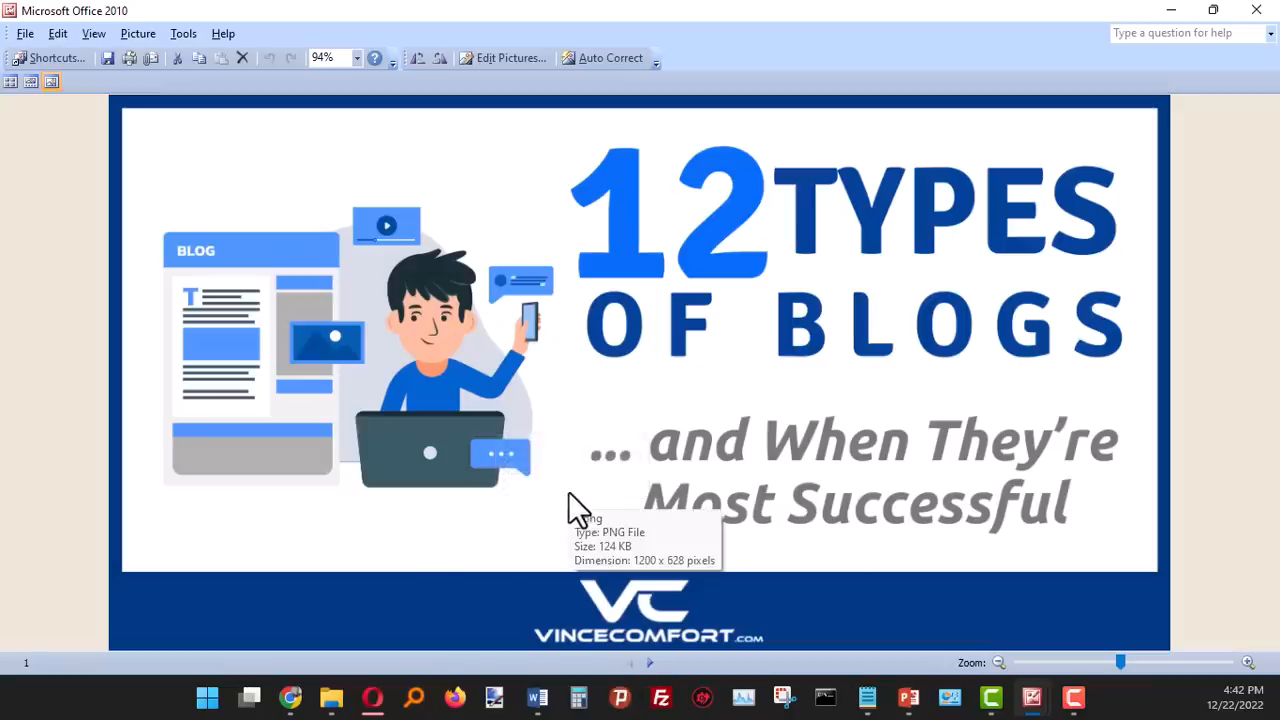
pyautogui.click(651, 664)
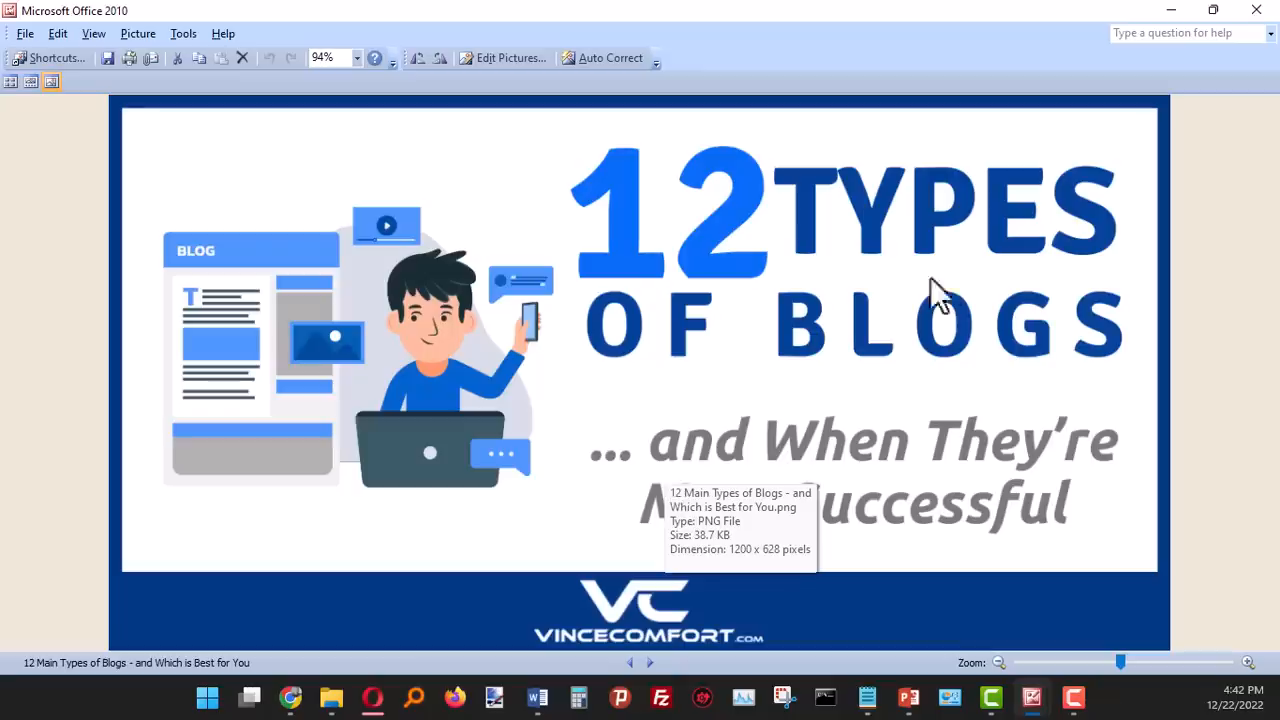
pyautogui.click(1168, 10)
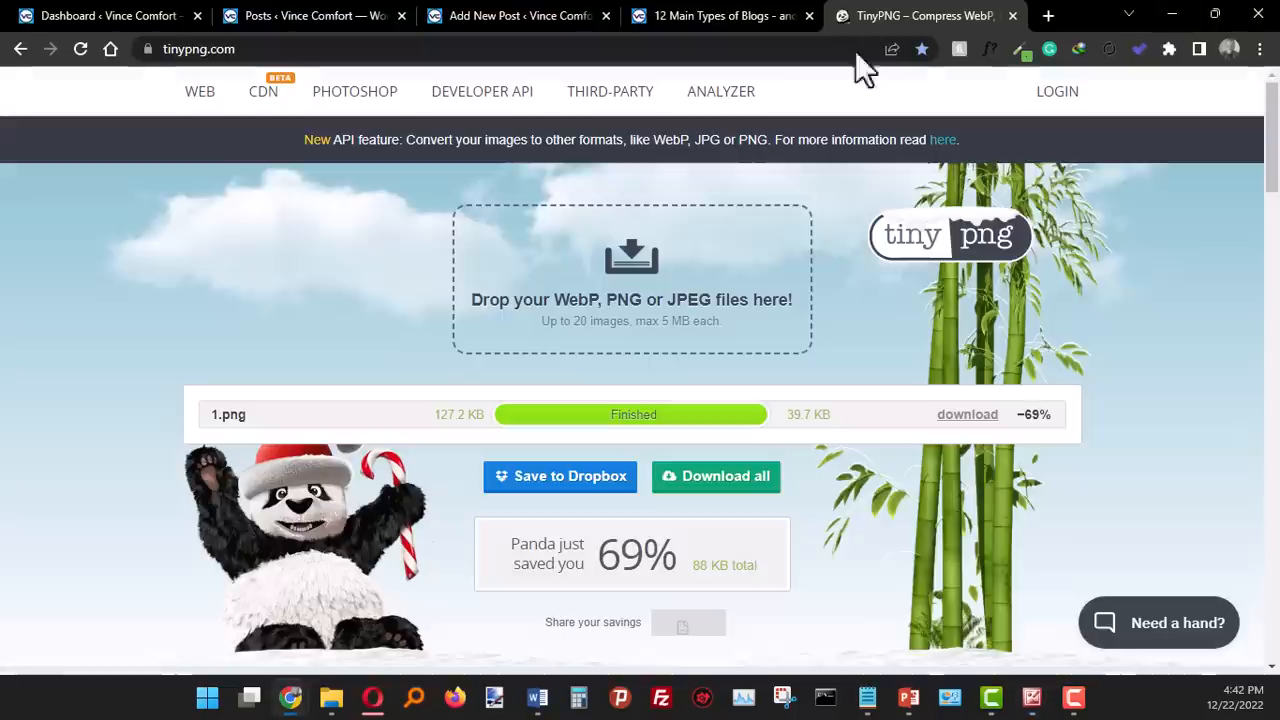
# - Return to the WordPress post and upload the compressed 12 Main Types of Blogs image for use as the featured image
pyautogui.click(470, 15)
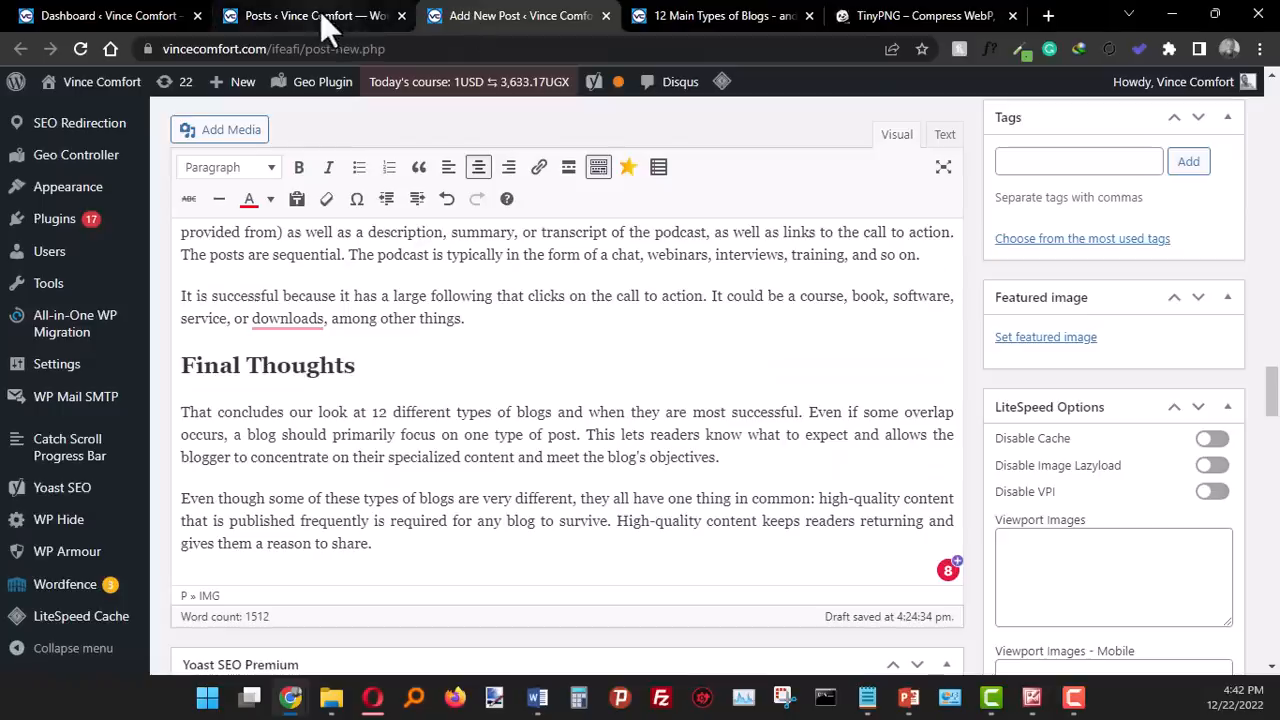
pyautogui.click(1055, 340)
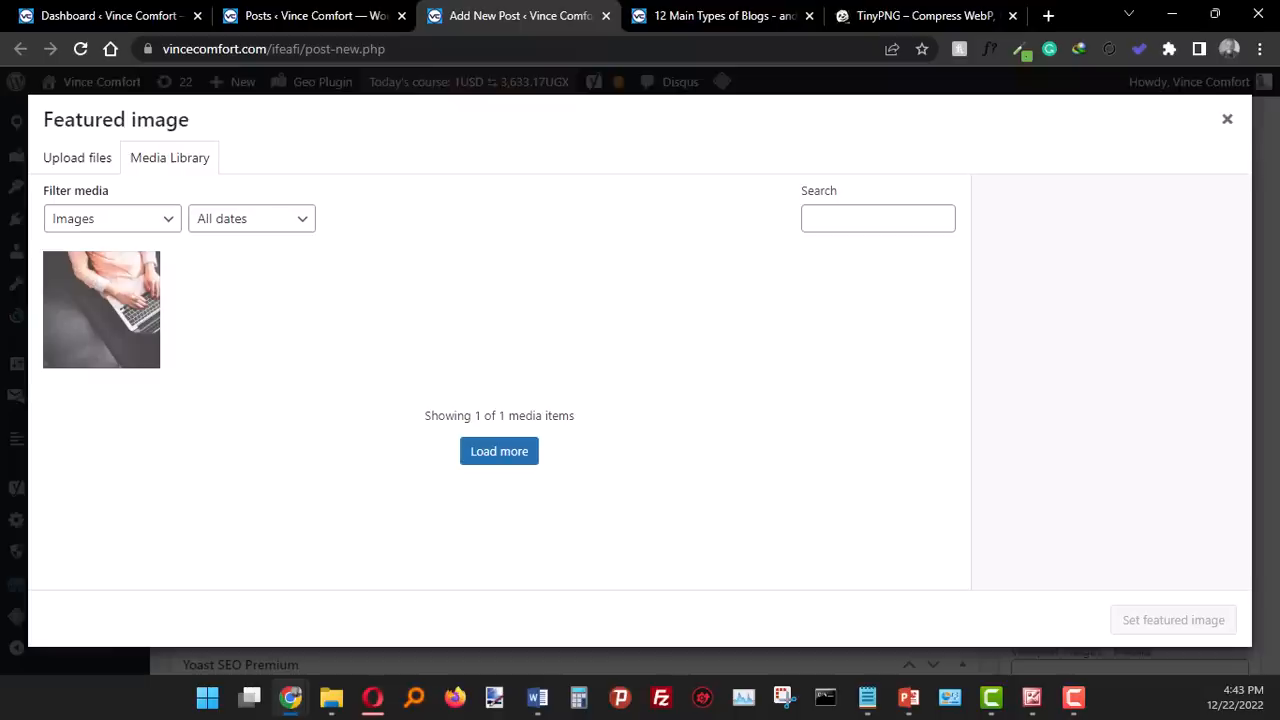
pyautogui.hotkey('alt', 'Tab')
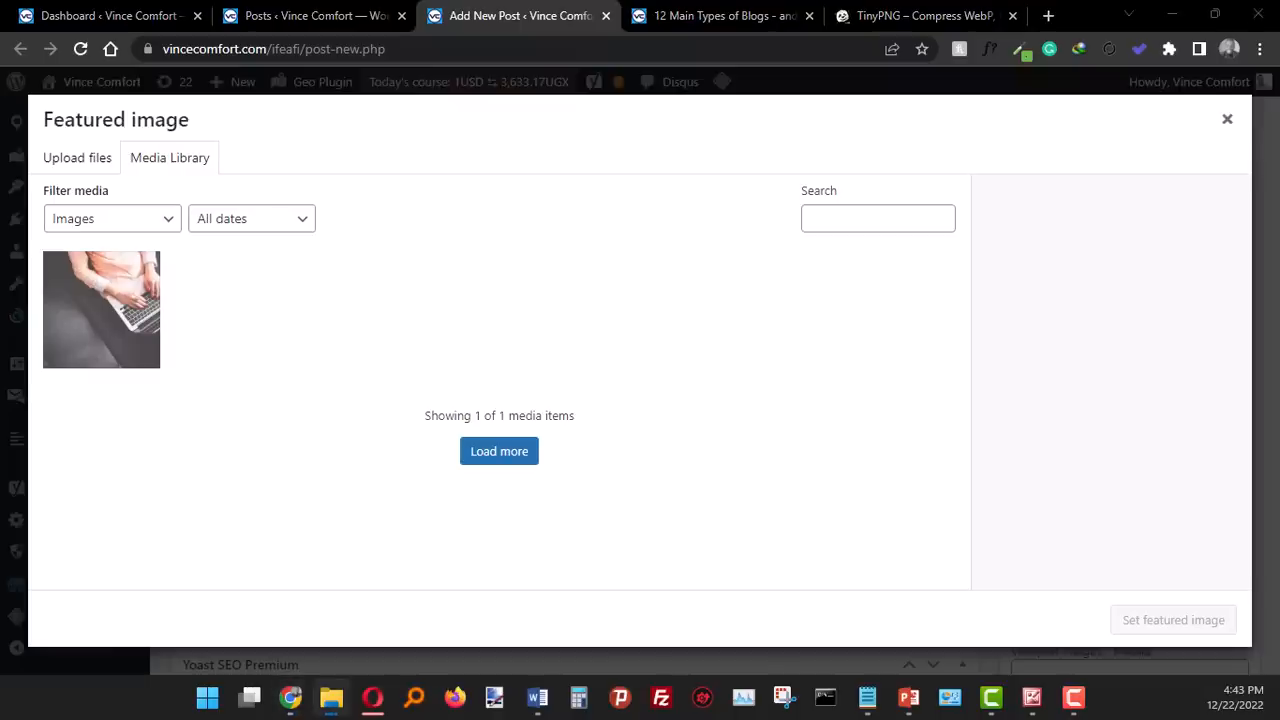
pyautogui.moveTo(132, 392); pyautogui.dragTo(339, 323)
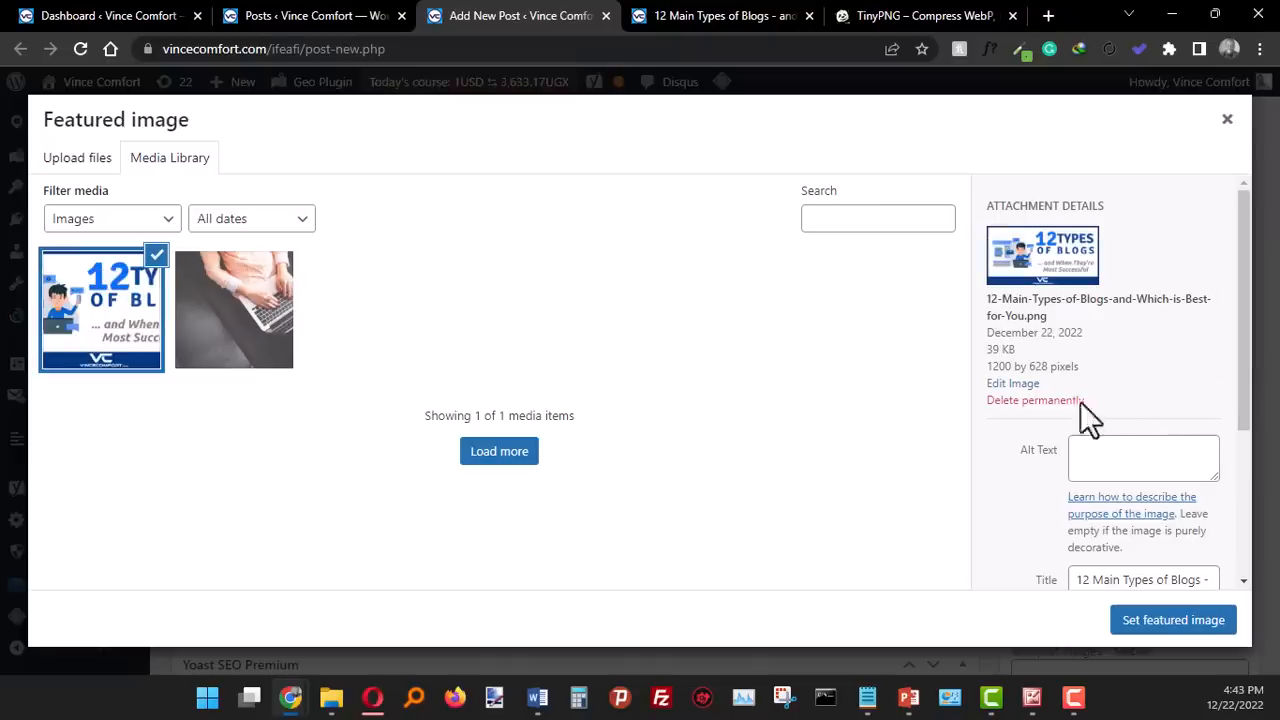
# - Enter "12 Main Types of Blogs - and Which is Best for You?" as the image's alt text and description, and set it as featured image
pyautogui.scroll(-1, 1115, 450)
pyautogui.scroll(-1, 1115, 450)
pyautogui.click(1134, 360)
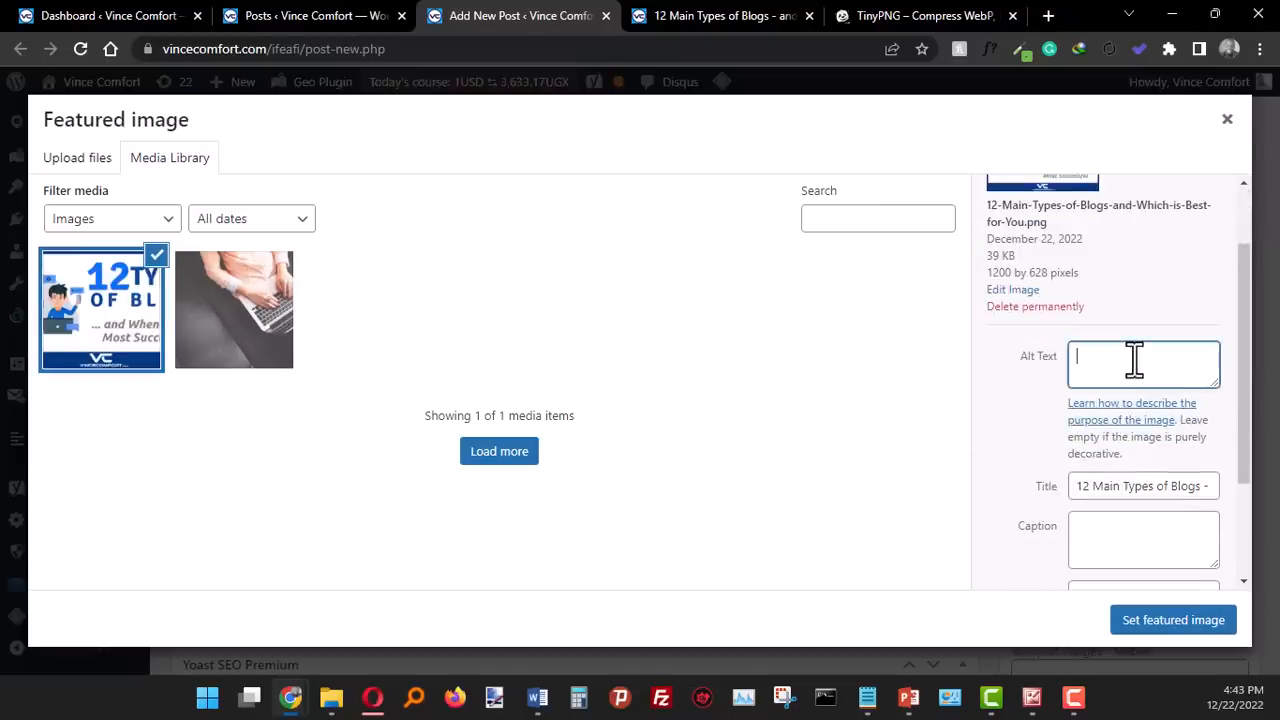
pyautogui.hotkey('ctrl', 'v')
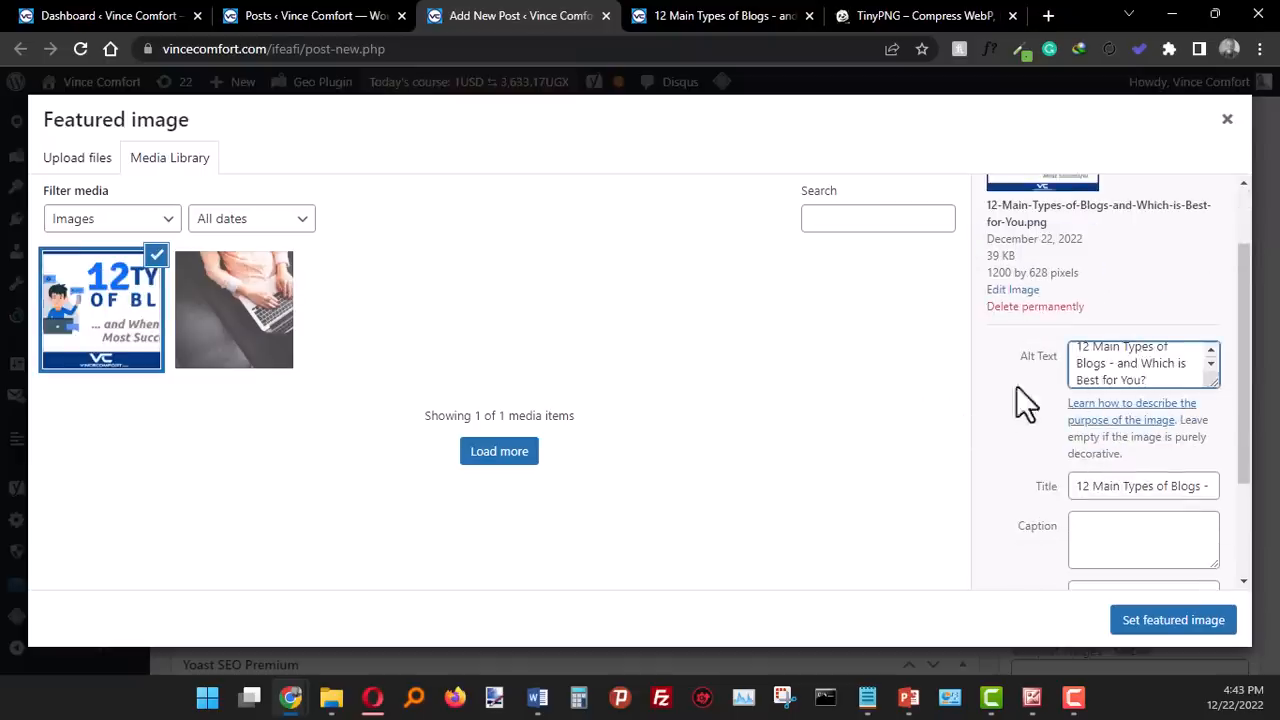
pyautogui.scroll(-2, 998, 394)
pyautogui.click(1097, 515)
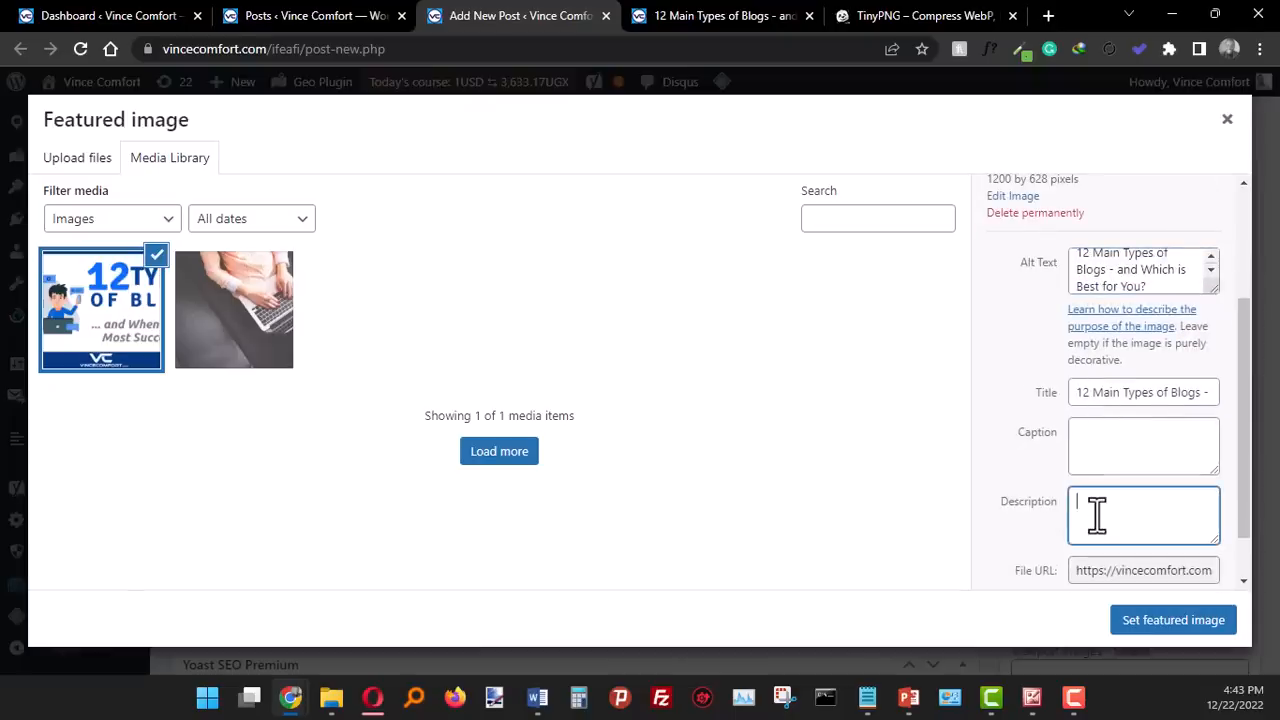
pyautogui.hotkey('ctrl', 'v')
pyautogui.click(1010, 485)
pyautogui.scroll(-1, 1003, 470)
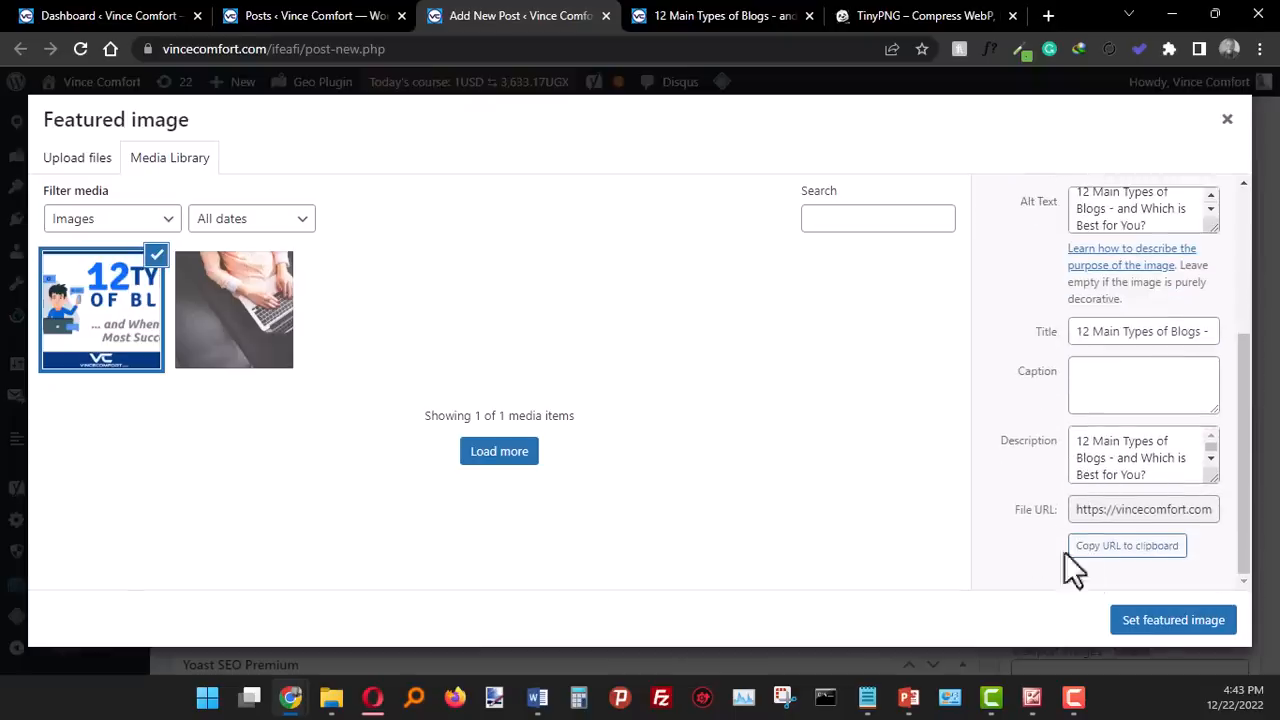
pyautogui.click(1157, 640)
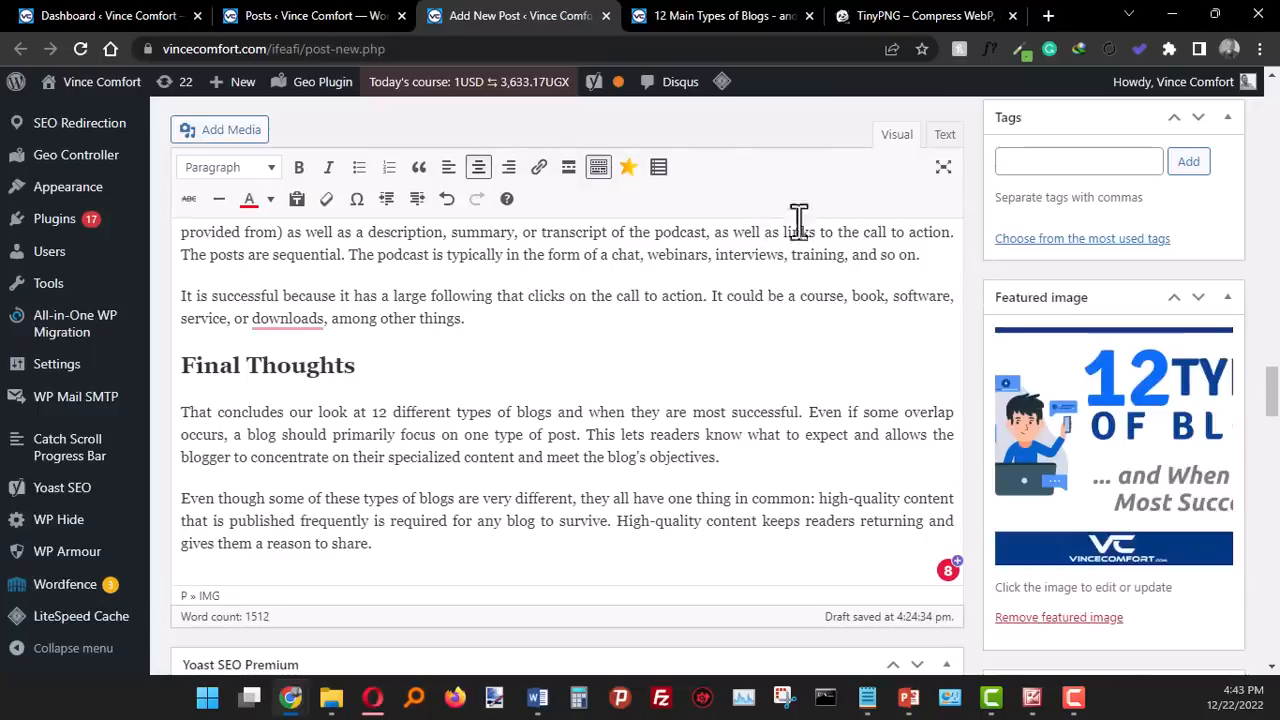
# - Preview the post and review its featured image, title, category, body sections and comment area, and return to the post editor
pyautogui.scroll(10, 1196, 248)
pyautogui.scroll(5, 1196, 244)
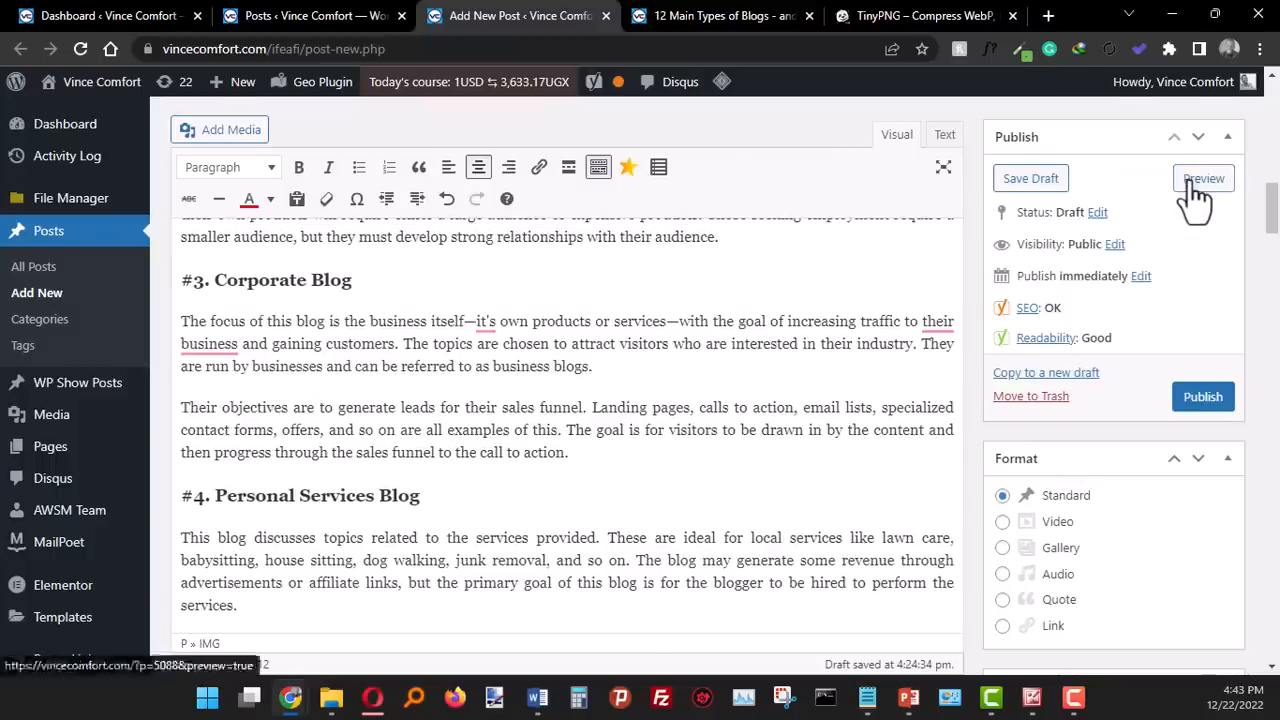
pyautogui.click(1203, 178)
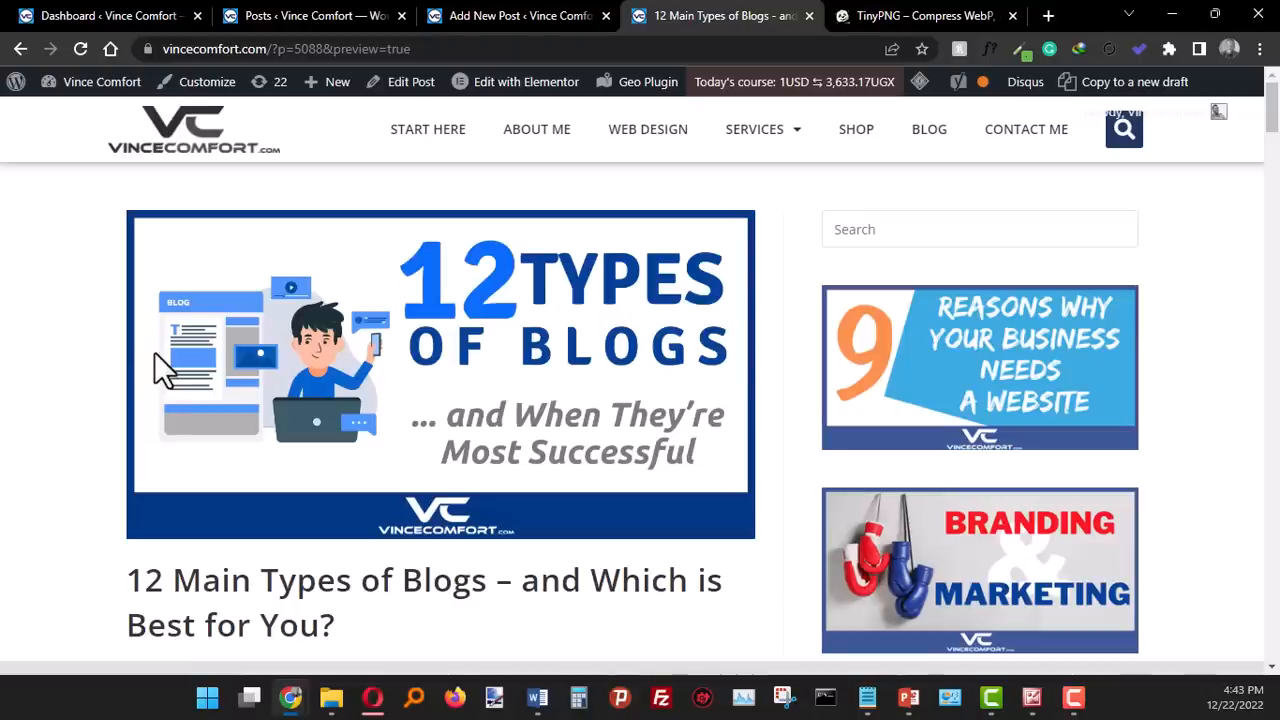
pyautogui.scroll(-3, 345, 518)
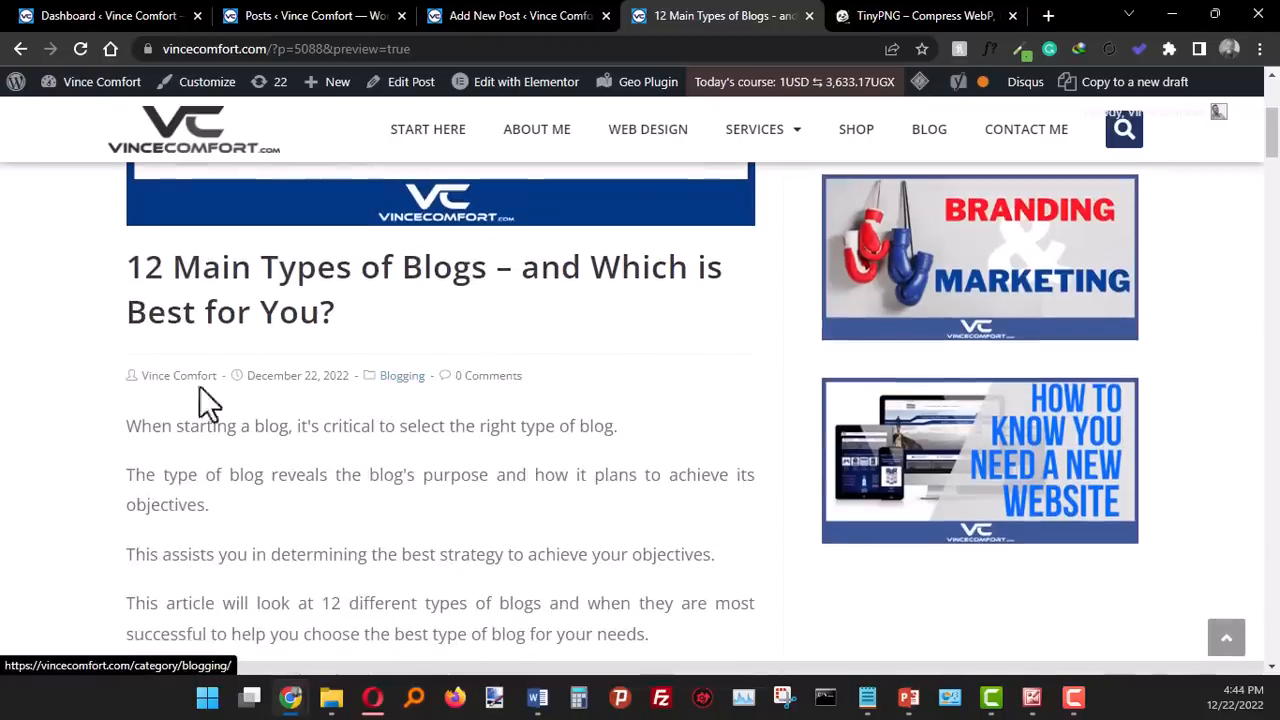
pyautogui.scroll(-5, 586, 450)
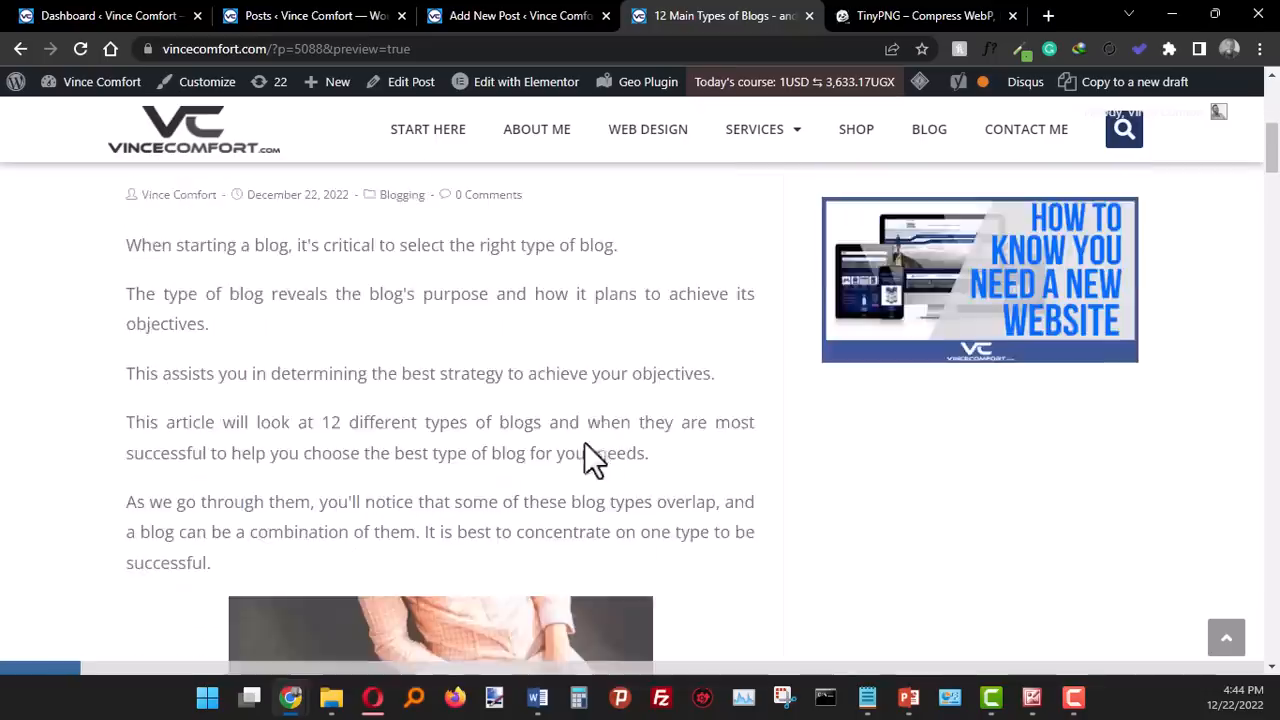
pyautogui.scroll(-6, 591, 432)
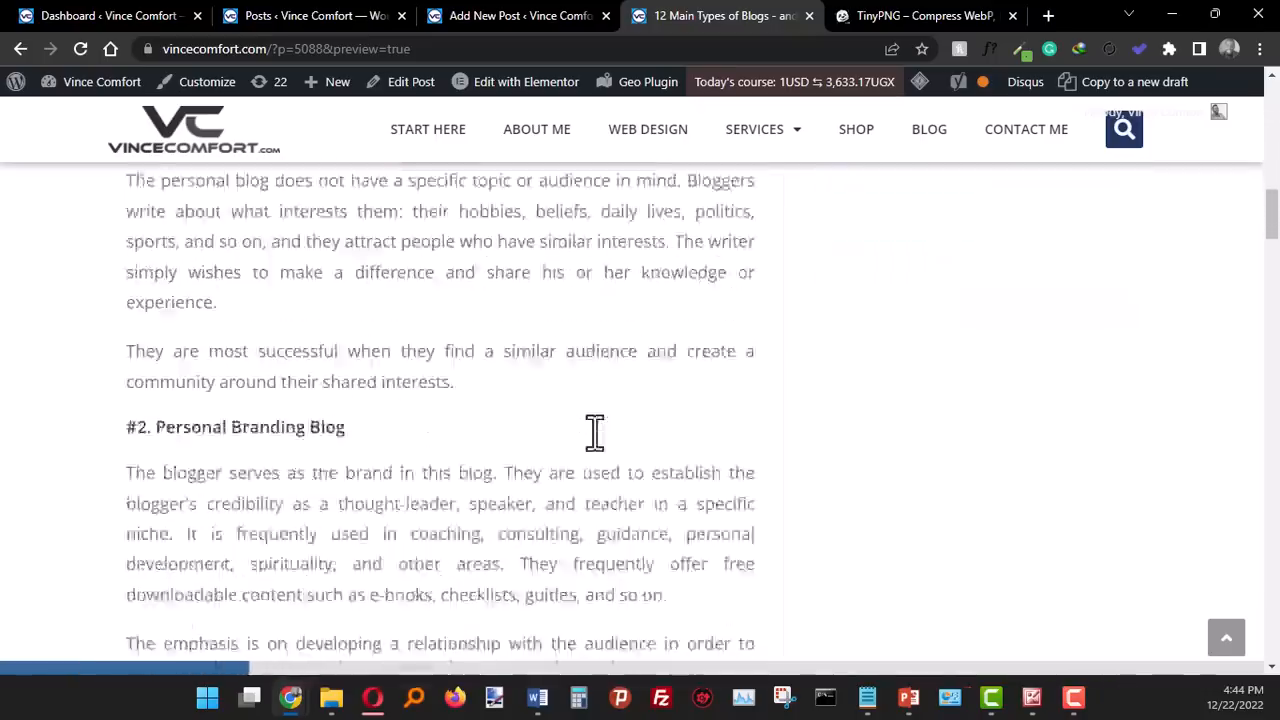
pyautogui.scroll(-15, 313, 361)
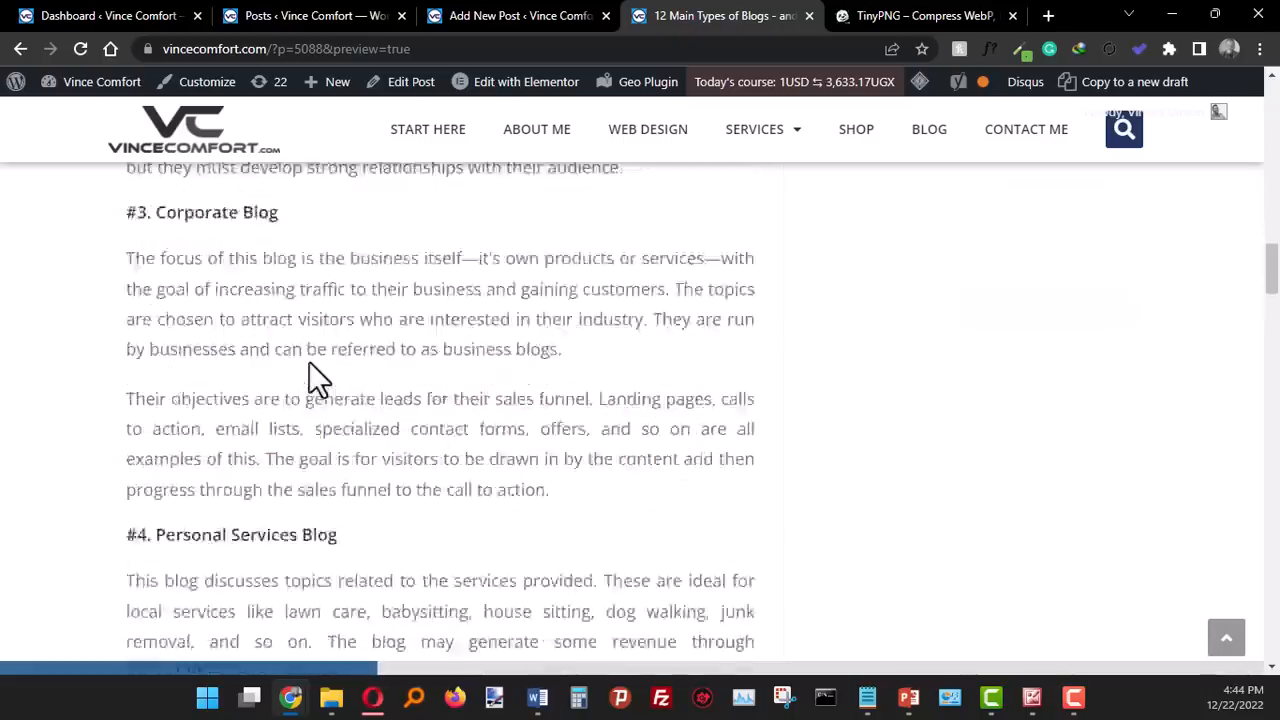
pyautogui.scroll(-10, 313, 361)
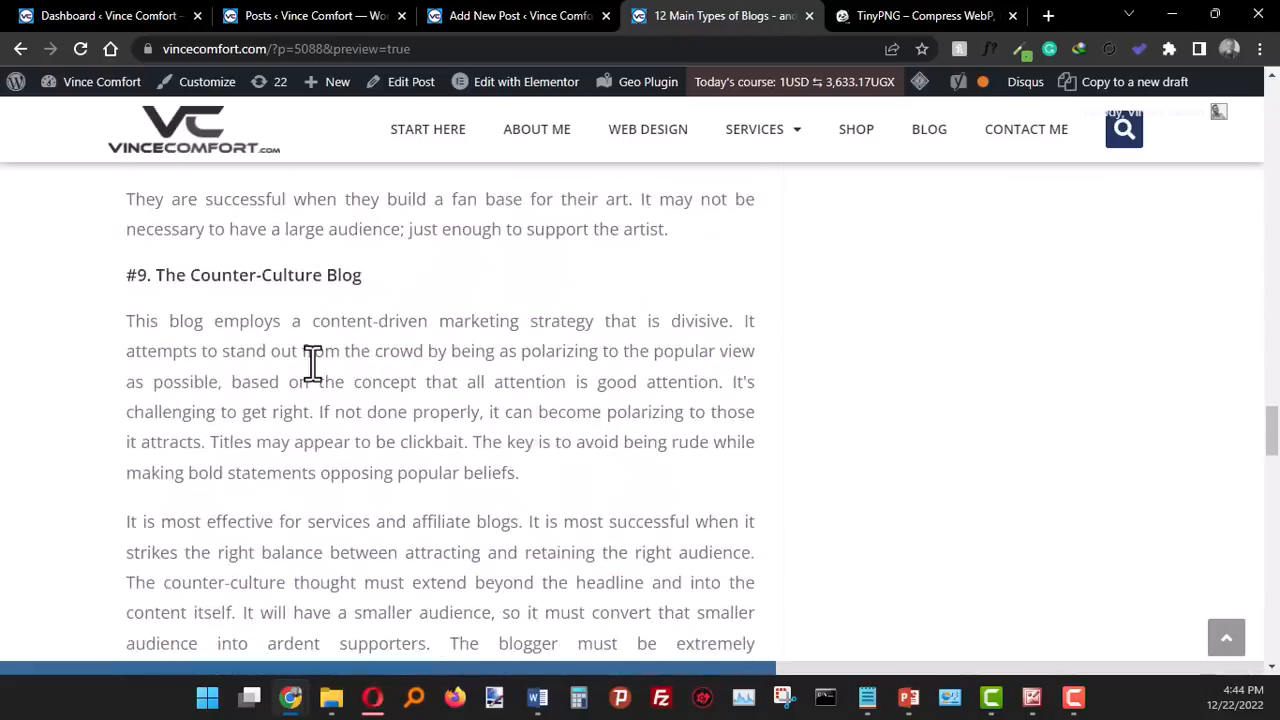
pyautogui.scroll(-4, 309, 363)
pyautogui.scroll(-10, 309, 378)
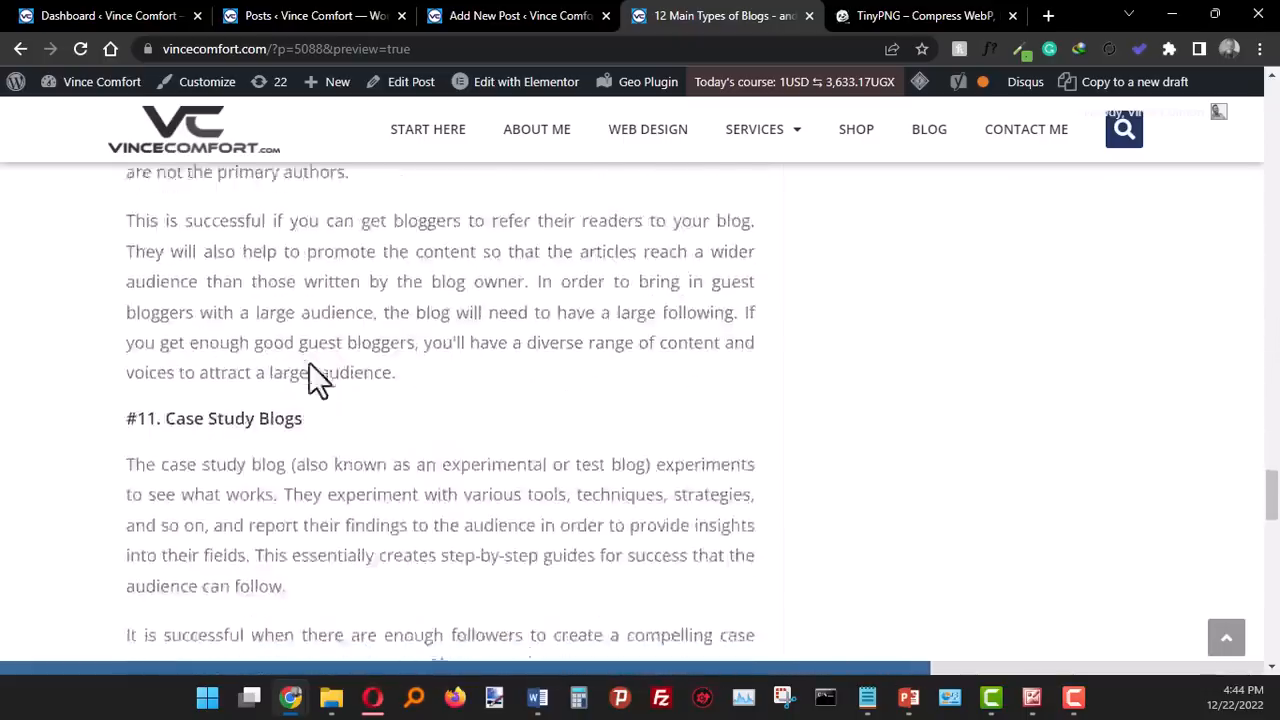
pyautogui.scroll(-12, 309, 363)
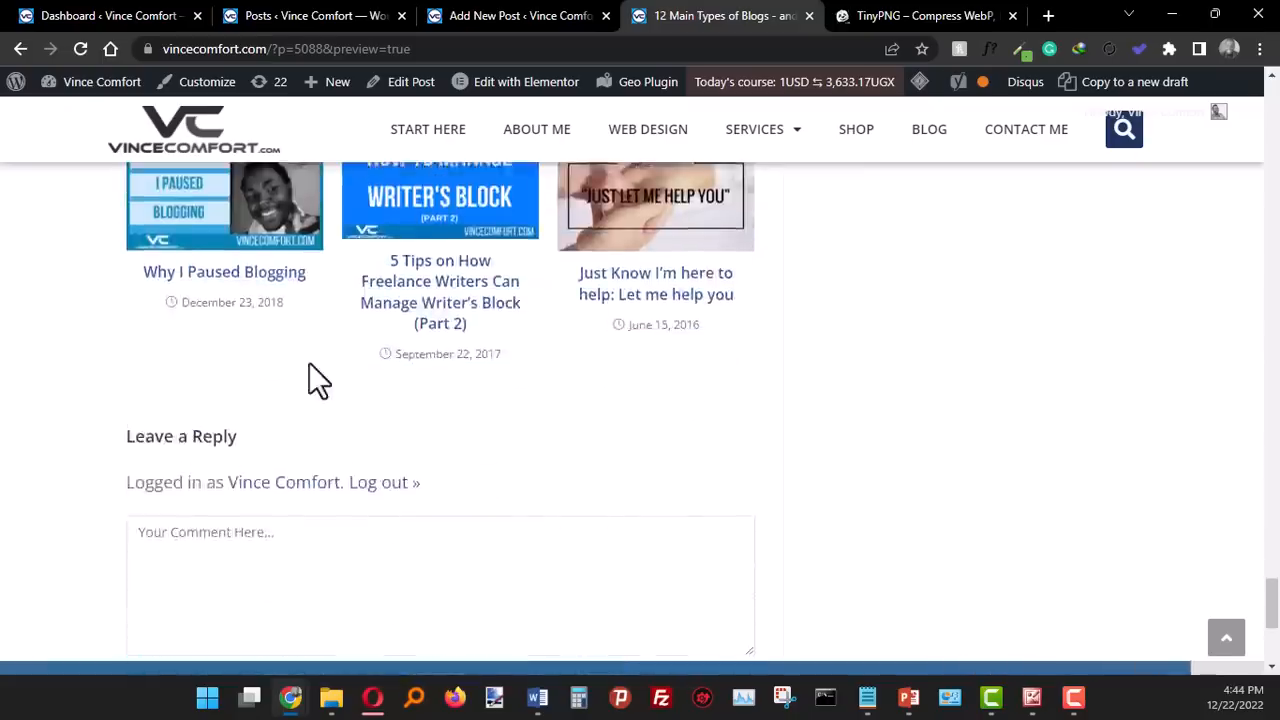
pyautogui.scroll(6, 309, 363)
pyautogui.scroll(20, 994, 471)
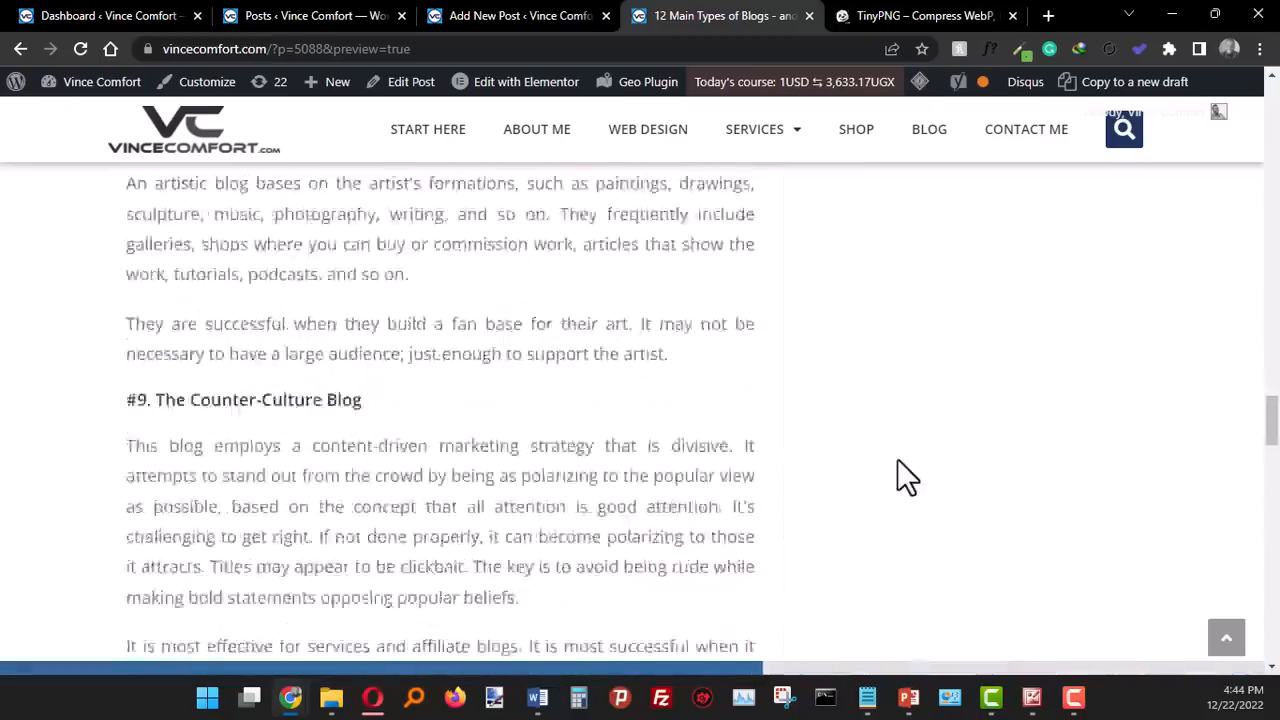
pyautogui.scroll(3, 895, 457)
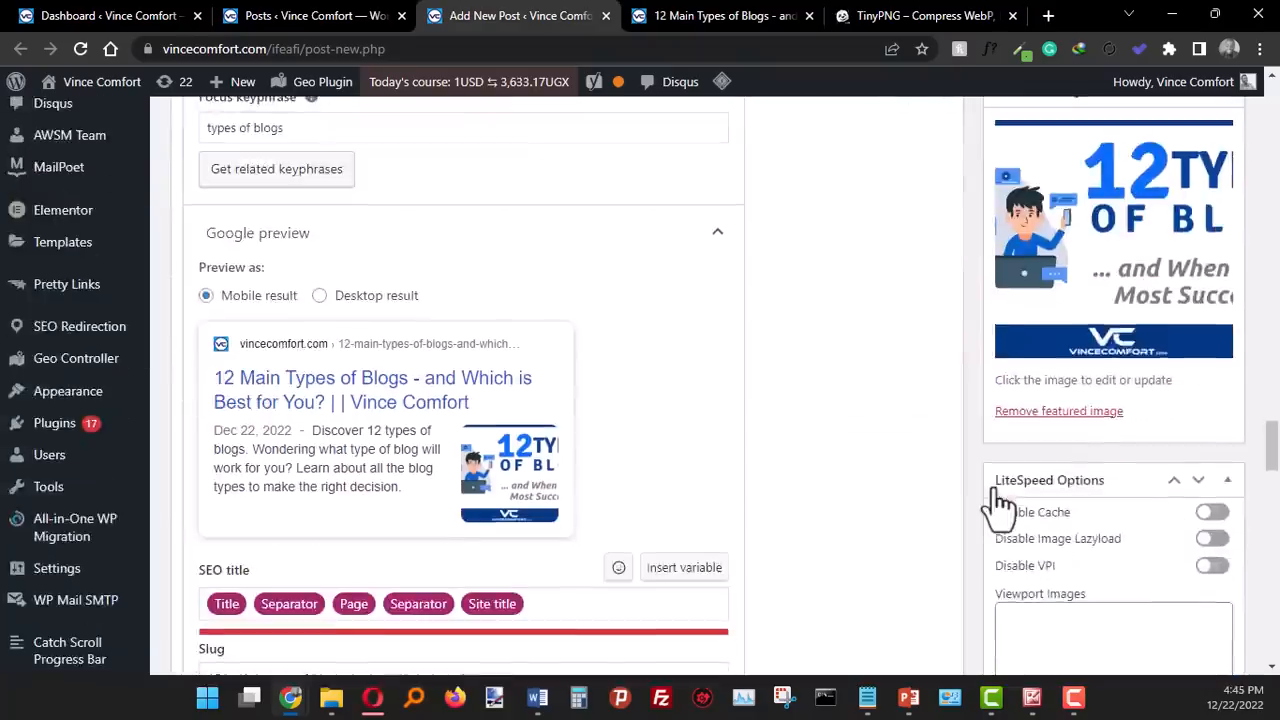
pyautogui.scroll(-9, 995, 488)
pyautogui.scroll(7, 979, 511)
pyautogui.scroll(10, 979, 511)
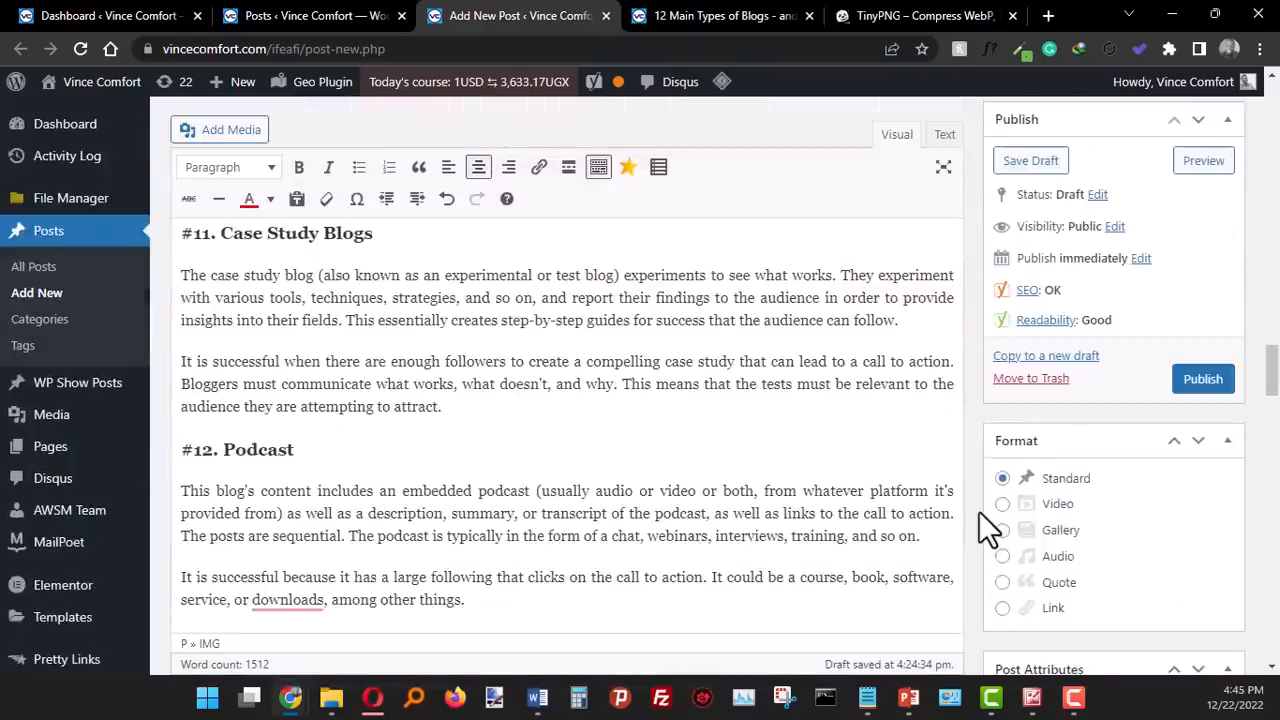
# - Try to schedule the post for December 23, 2022 at 09:03
pyautogui.scroll(10, 978, 511)
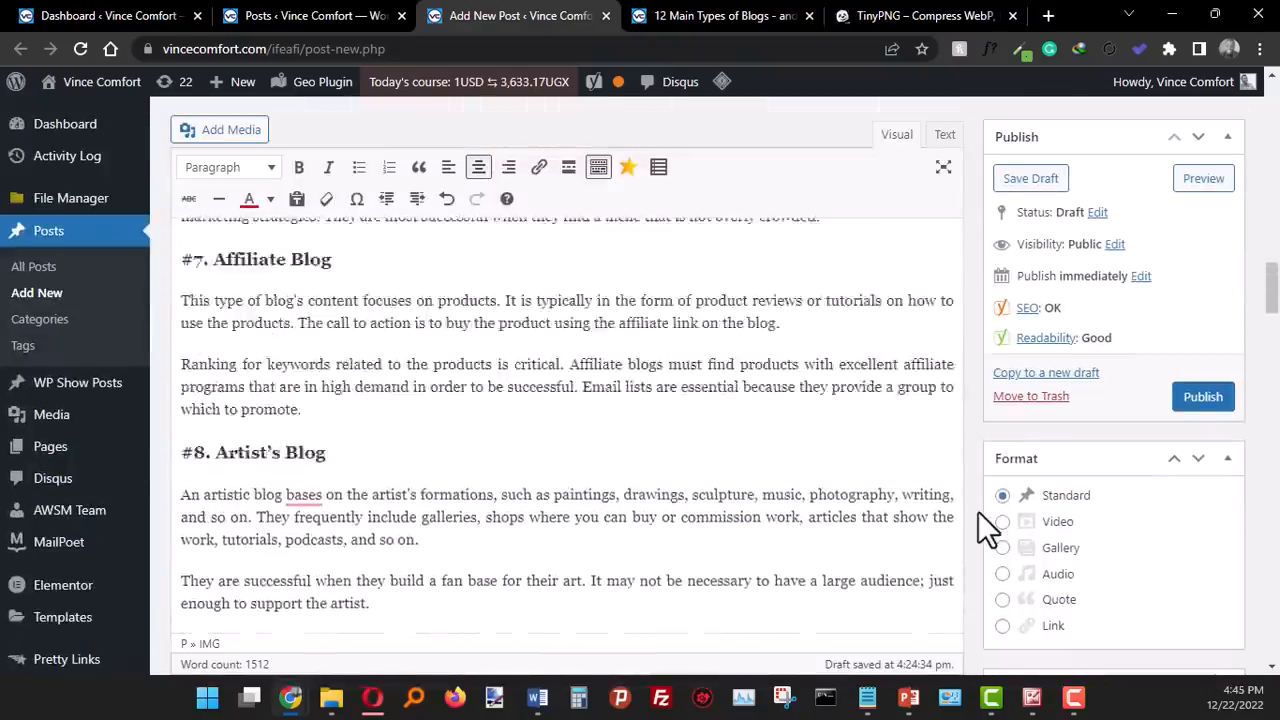
pyautogui.scroll(10, 978, 511)
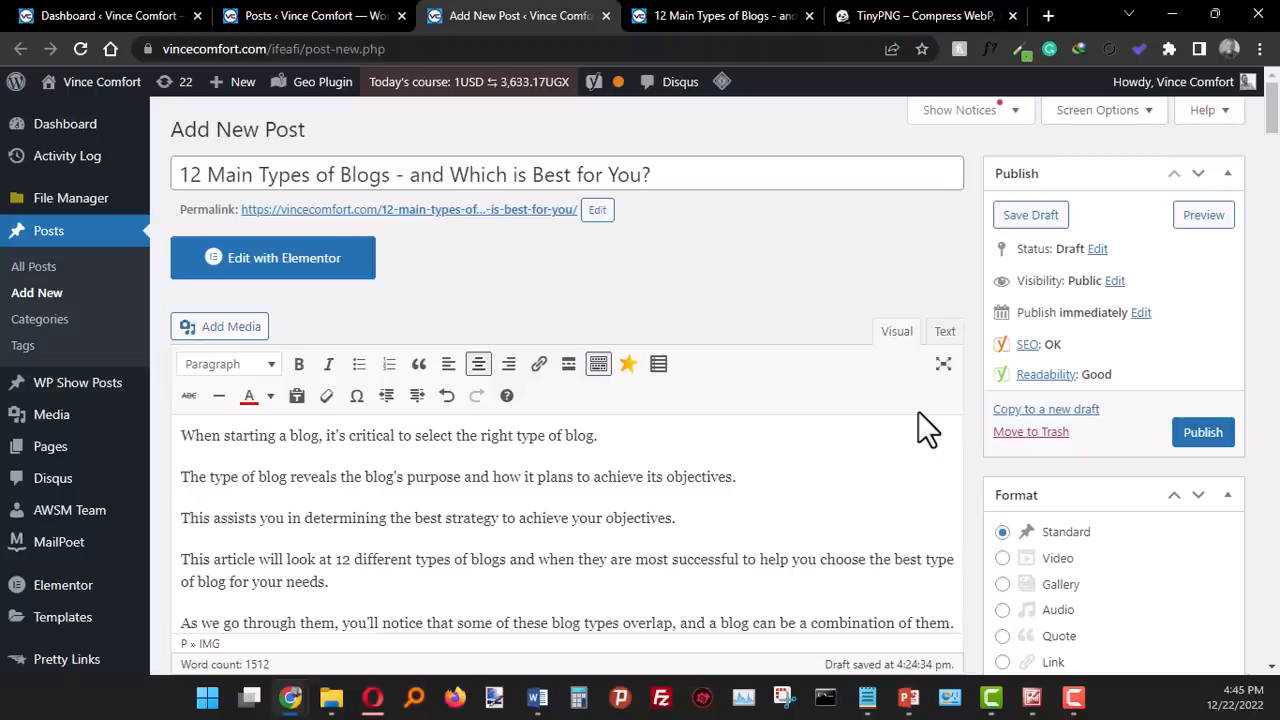
pyautogui.click(1140, 313)
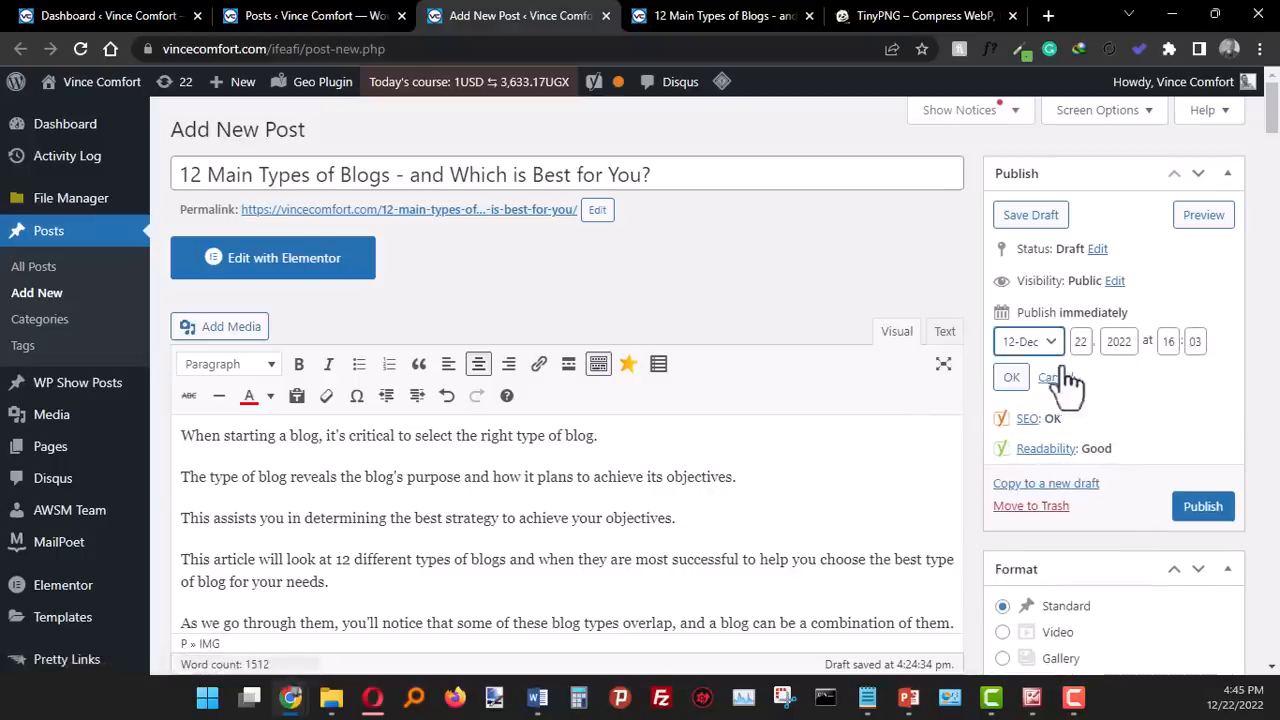
pyautogui.click(1068, 345)
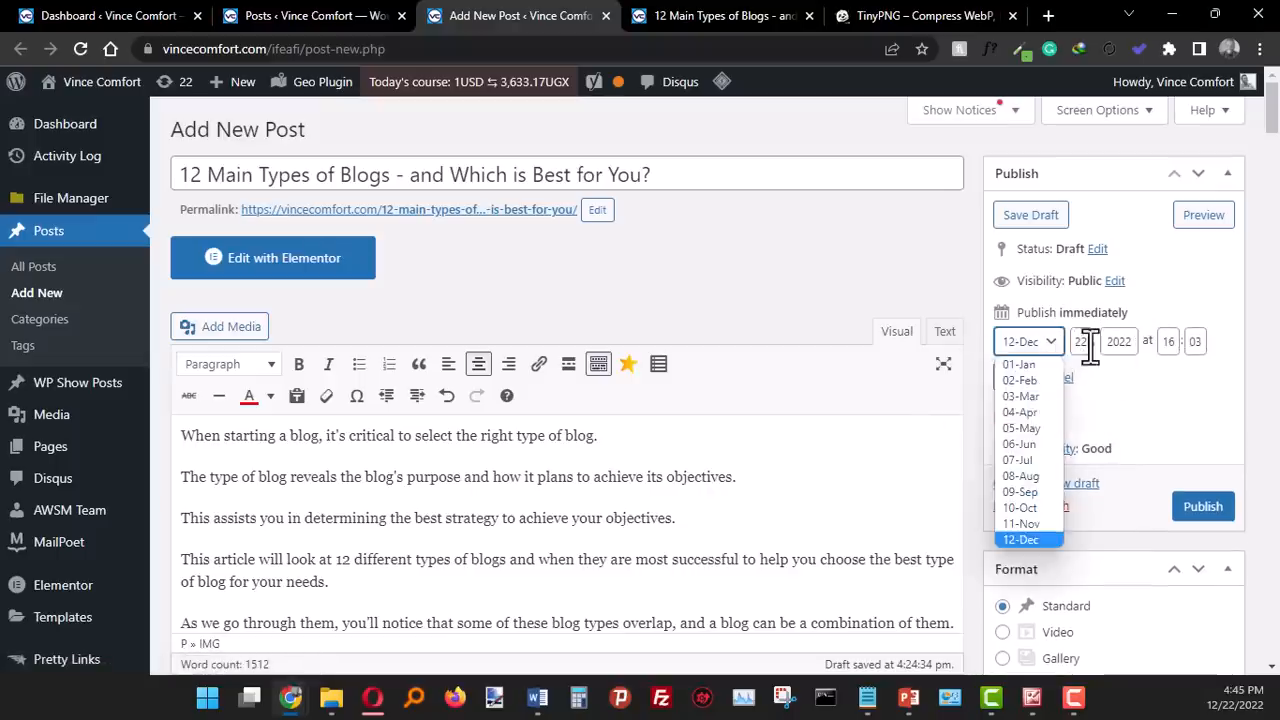
pyautogui.click(1086, 342)
pyautogui.click(1126, 342)
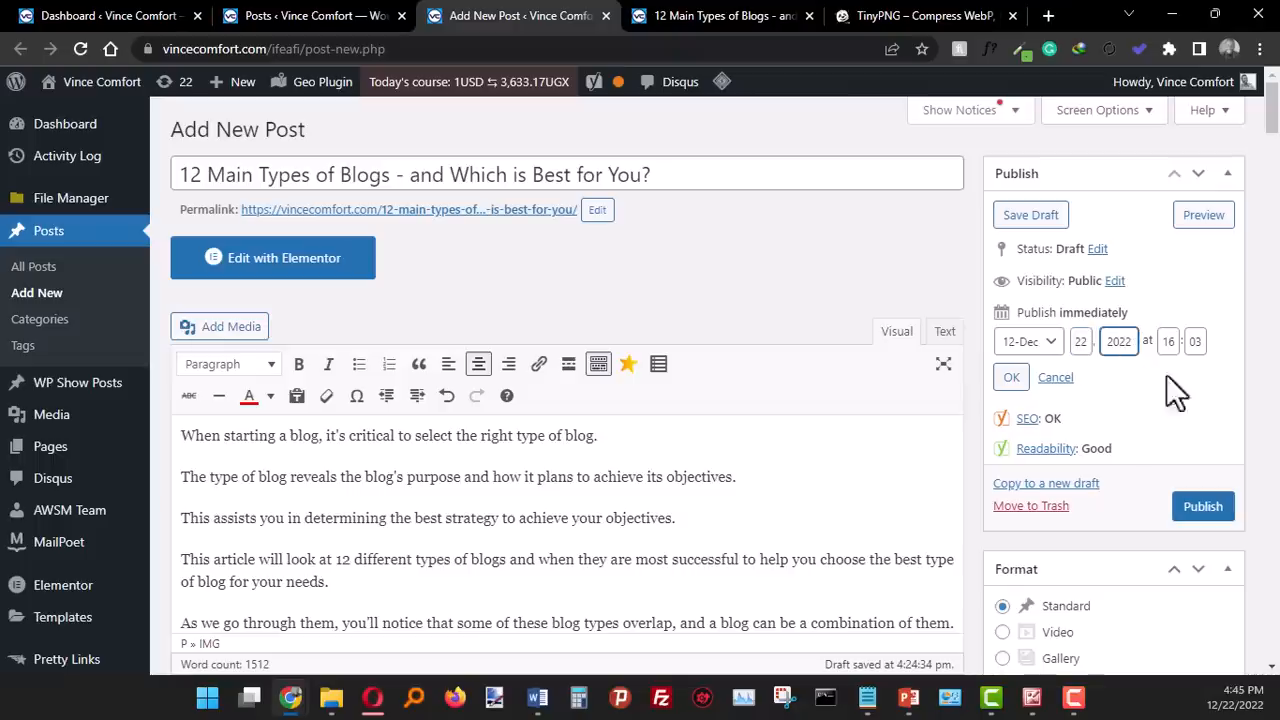
pyautogui.click(1168, 341)
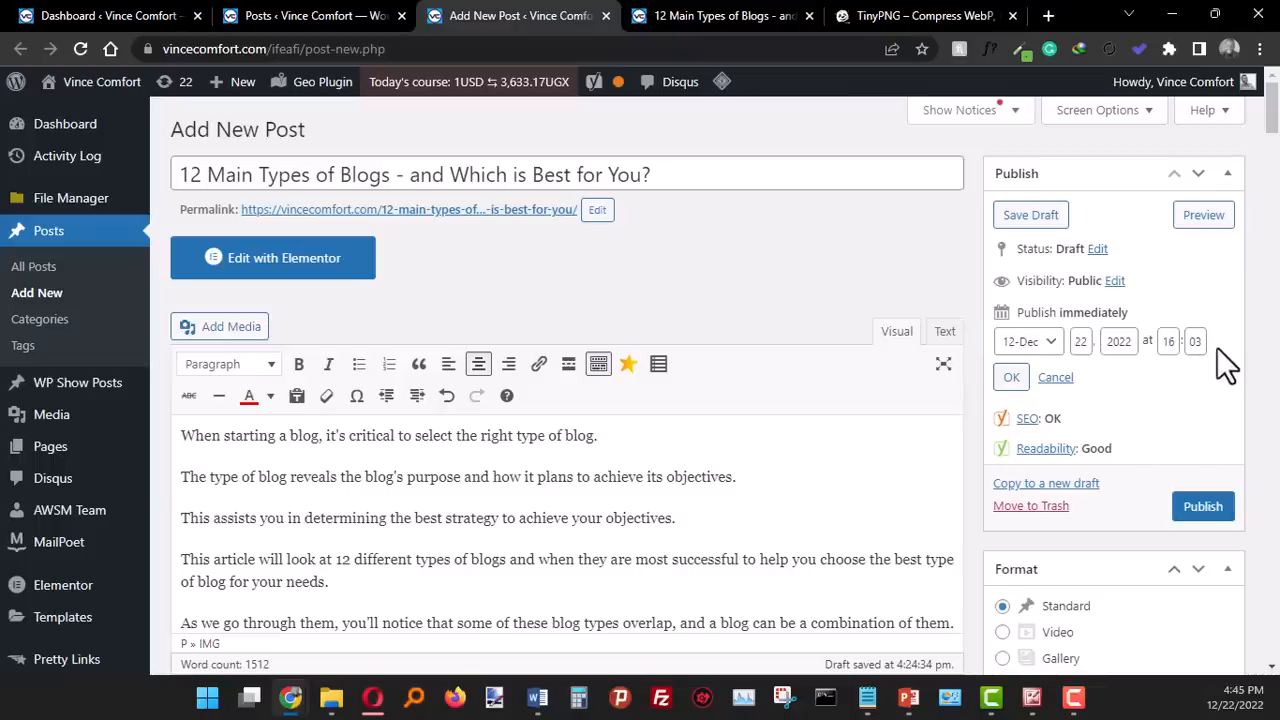
pyautogui.doubleClick(1090, 341)
pyautogui.write('2')
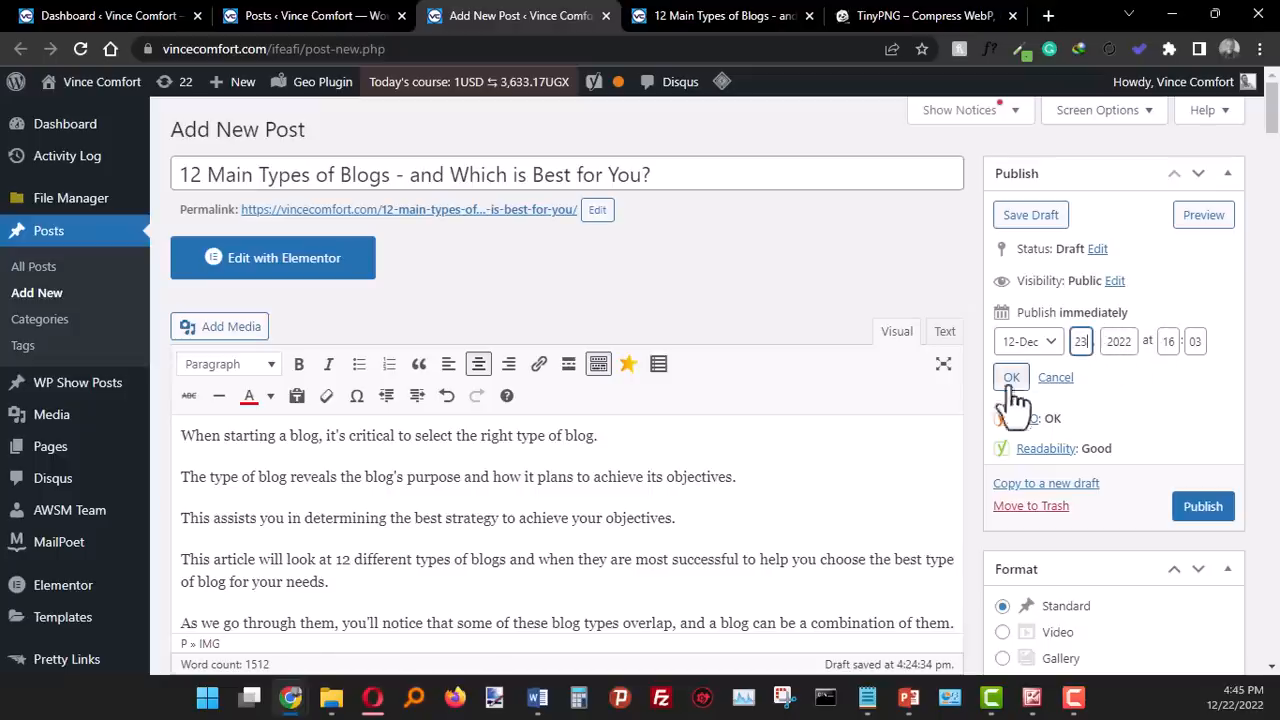
pyautogui.doubleClick(1170, 341)
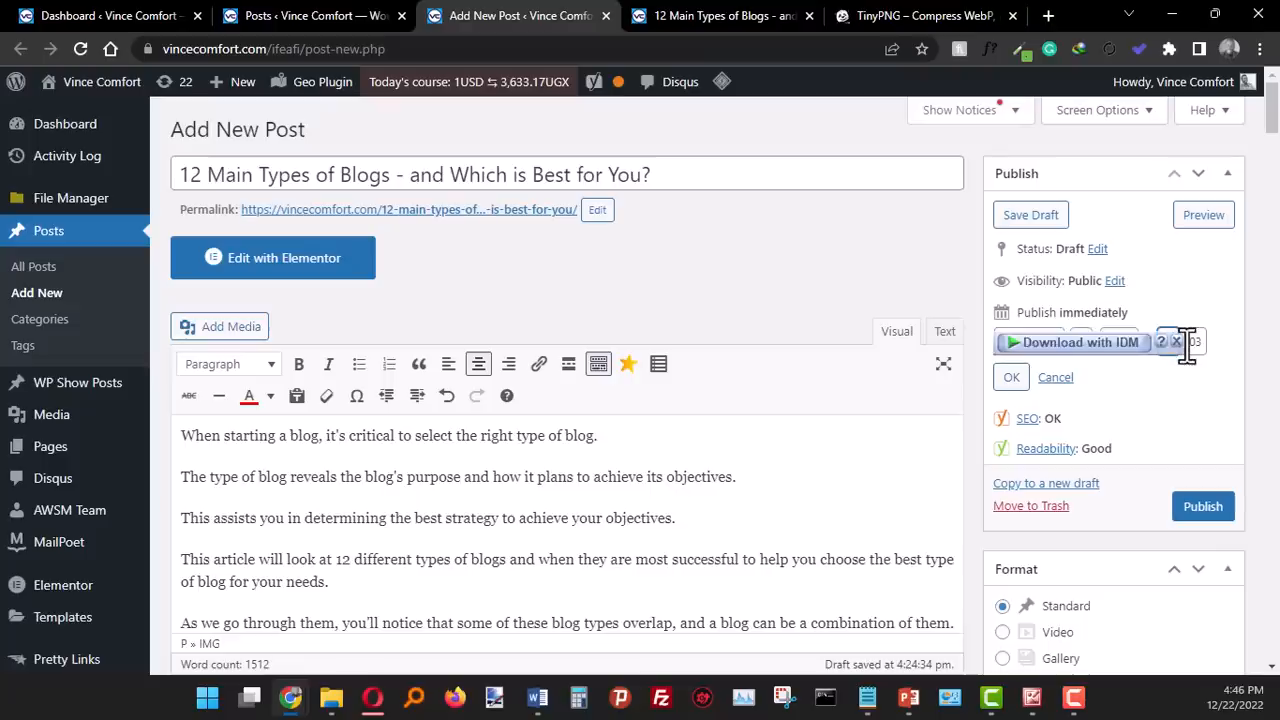
pyautogui.write('09')
pyautogui.click(1150, 381)
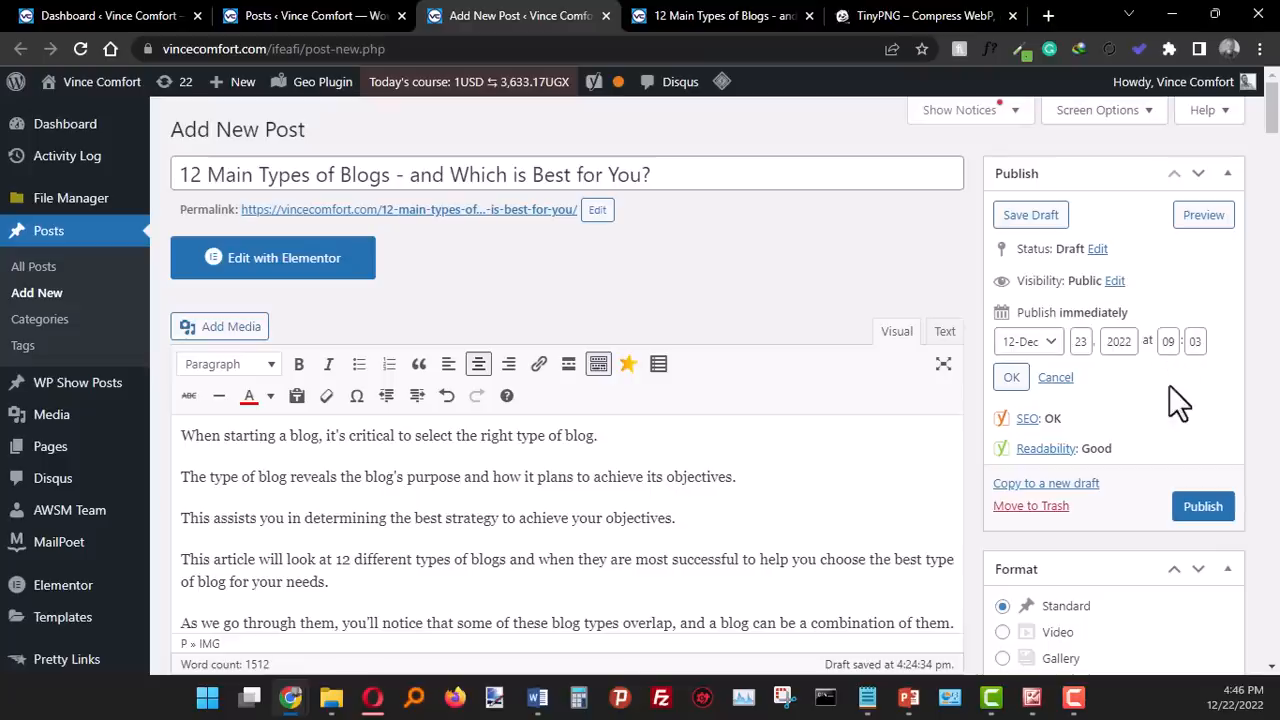
pyautogui.click(1012, 378)
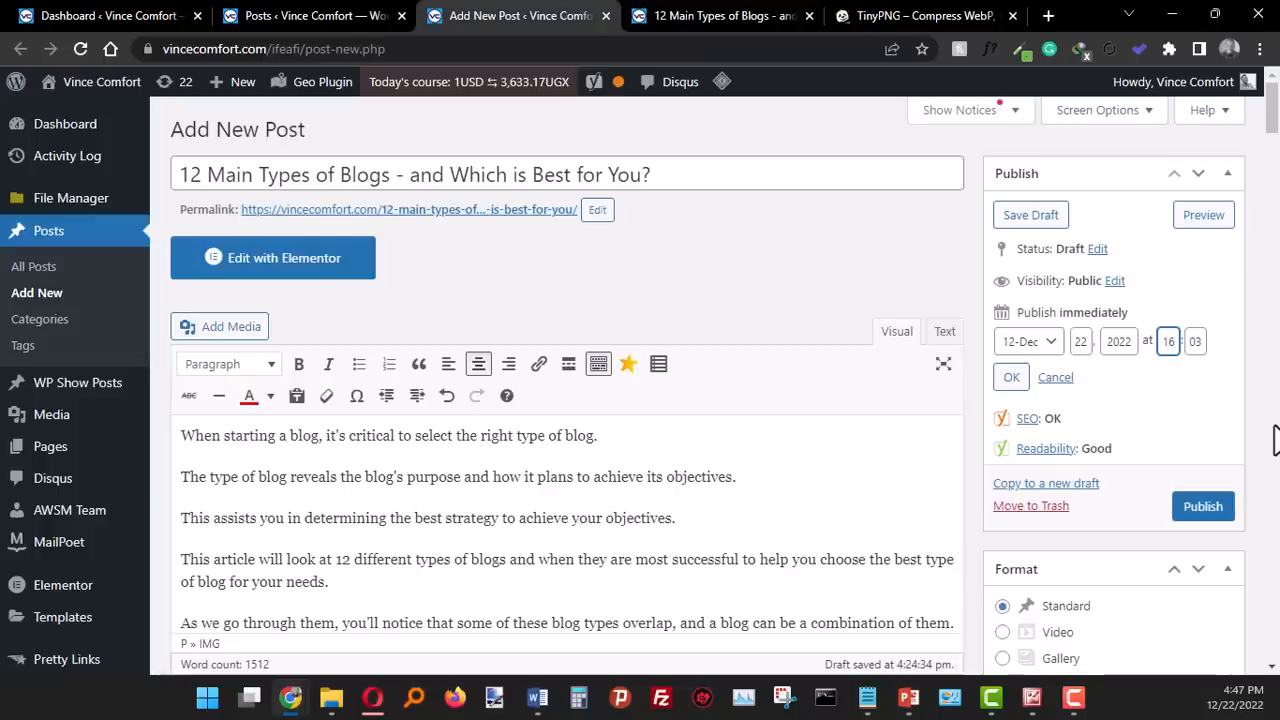
# - Set the post's scheduled publish time to December 22, 2022 at 18:03
pyautogui.press('BackSpace')
pyautogui.write('18')
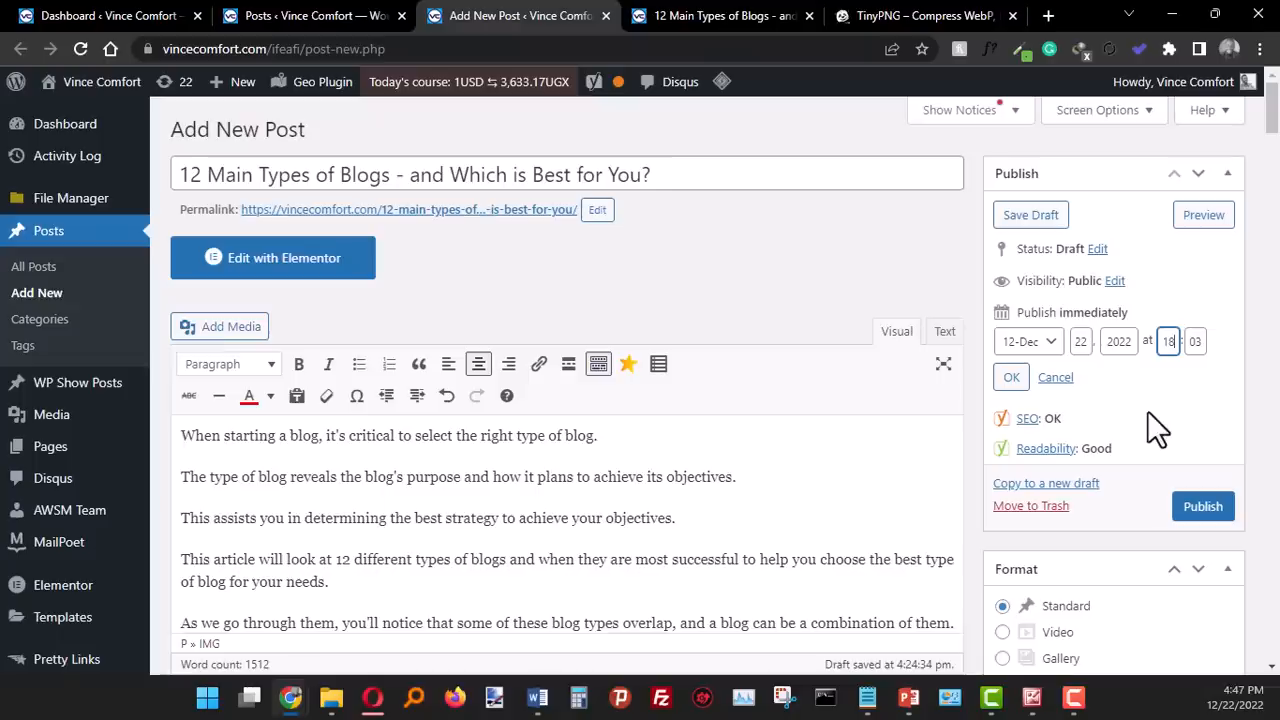
pyautogui.click(1011, 379)
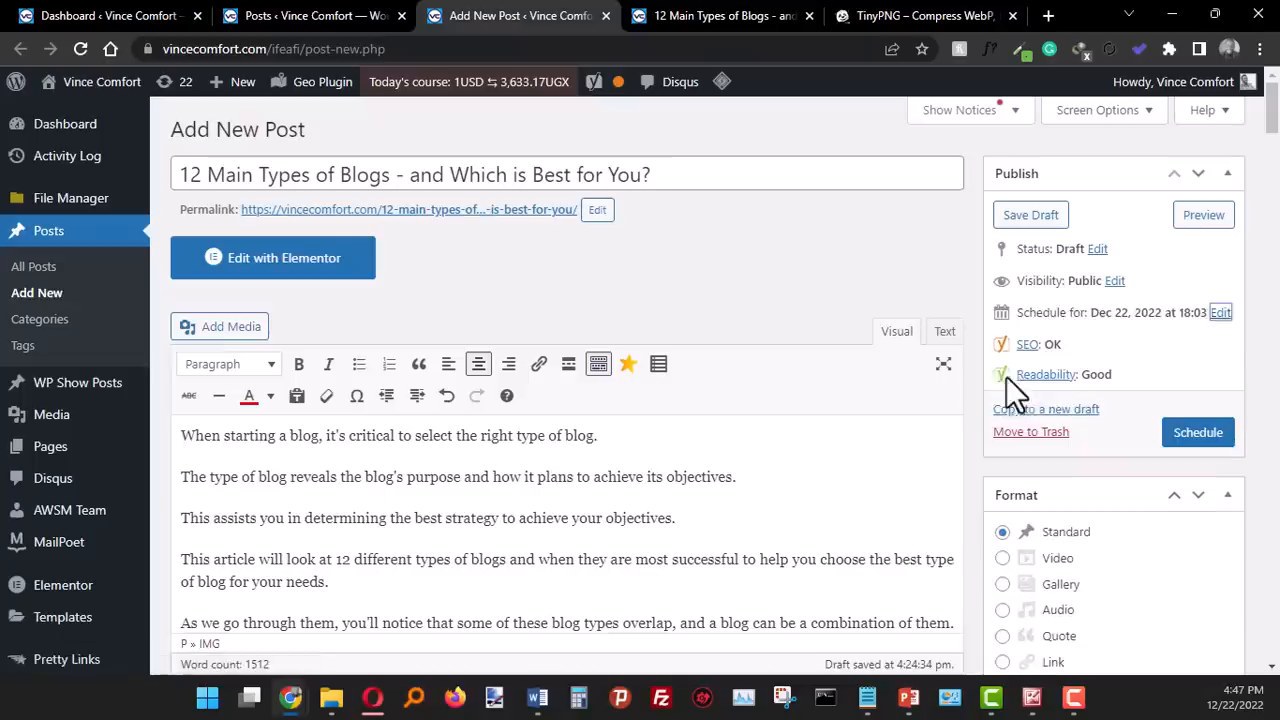